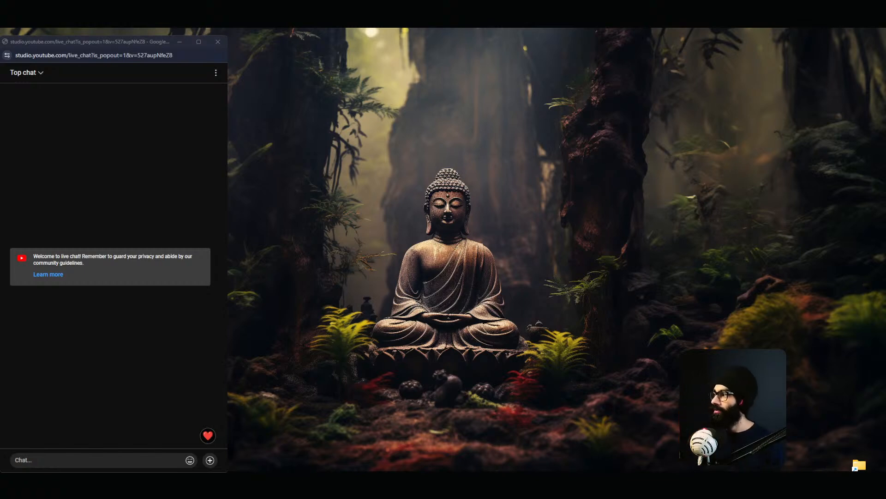
Reposition and resize the YouTube live chat pop-out window on the desktop, then minimise it
{"action": "key", "text": "alt+Tab"}
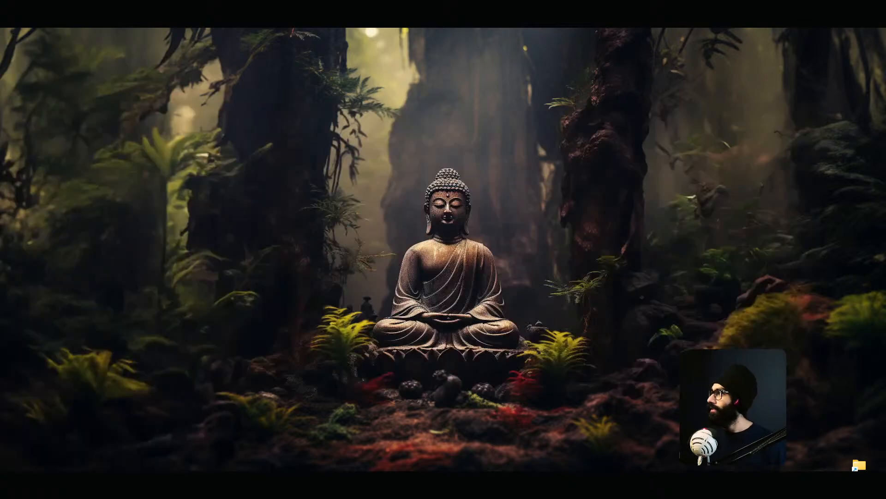
{"action": "left_click_drag", "start_coordinate": [0, 28], "coordinate": [164, 19]}
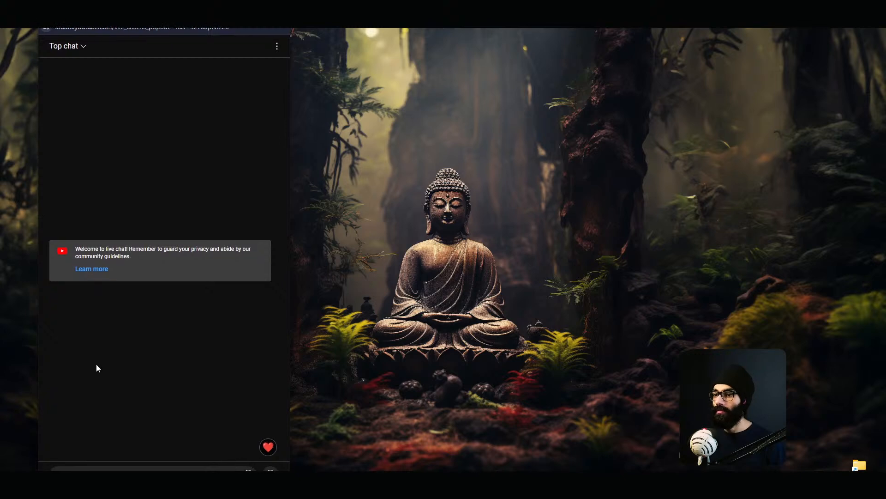
{"action": "mouse_move", "coordinate": [290, 396]}
{"action": "left_mouse_down"}
{"action": "mouse_move", "coordinate": [134, 390]}
{"action": "mouse_move", "coordinate": [282, 393]}
{"action": "left_mouse_up"}
{"action": "left_click_drag", "start_coordinate": [38, 154], "coordinate": [9, 155]}
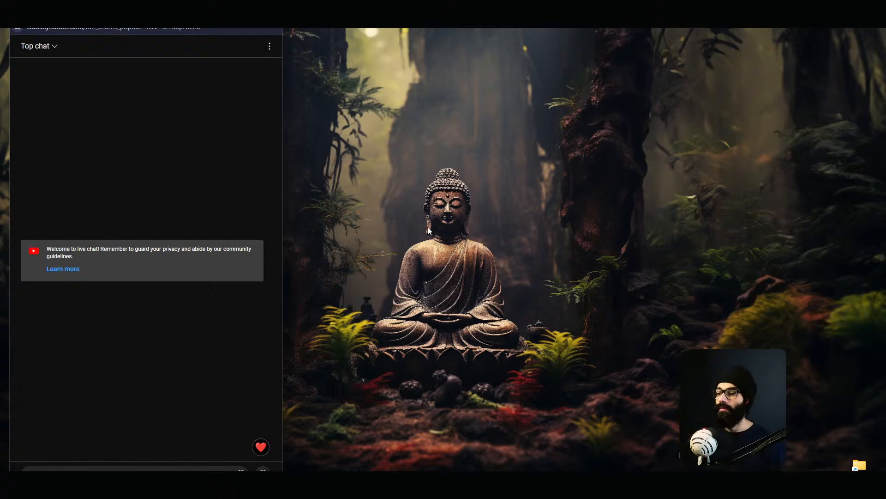
{"action": "left_click_drag", "start_coordinate": [128, 13], "coordinate": [128, 67]}
{"action": "left_click_drag", "start_coordinate": [134, 427], "coordinate": [132, 468]}
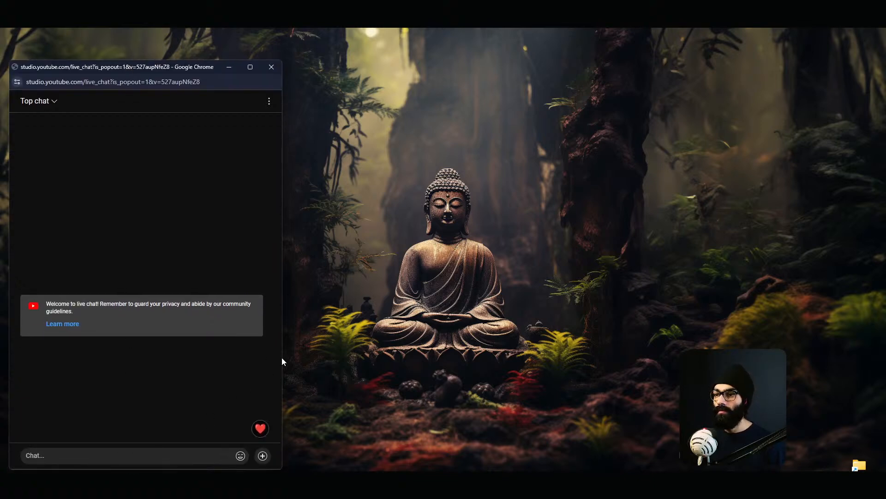
{"action": "left_click_drag", "start_coordinate": [283, 357], "coordinate": [267, 371]}
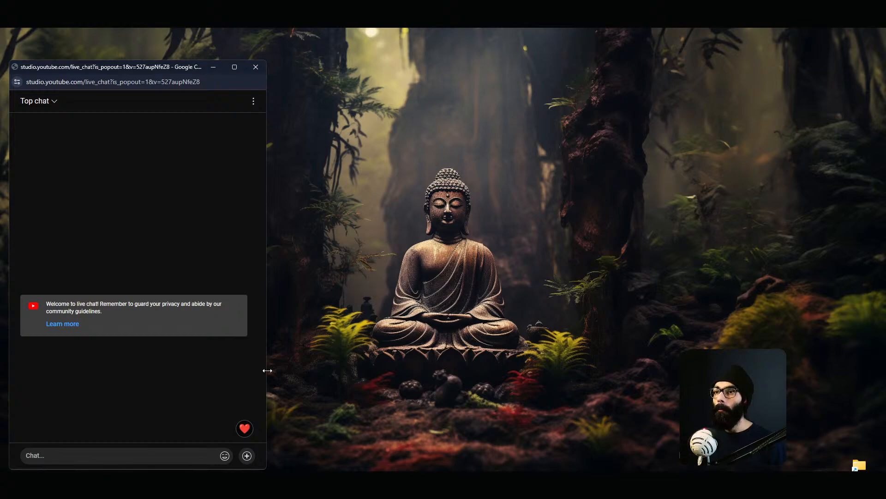
{"action": "left_click", "coordinate": [213, 67]}
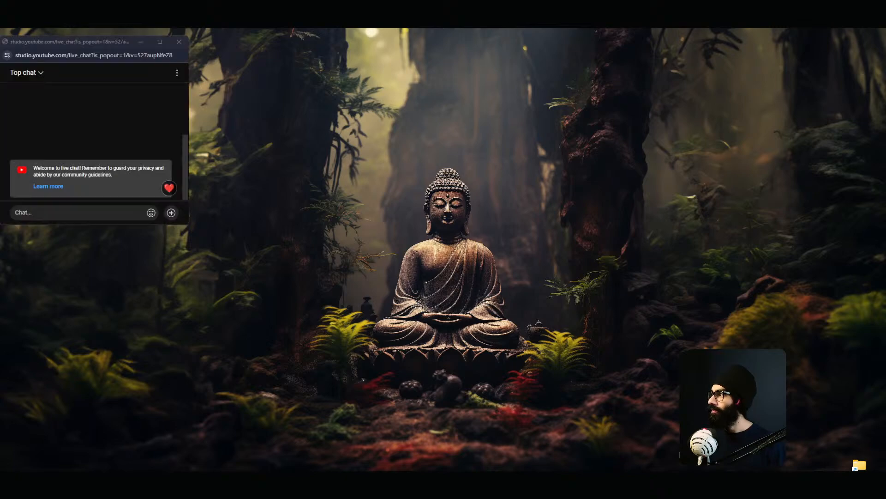
Close the iVCam folder window in File Explorer
{"action": "key", "text": "alt+Tab"}
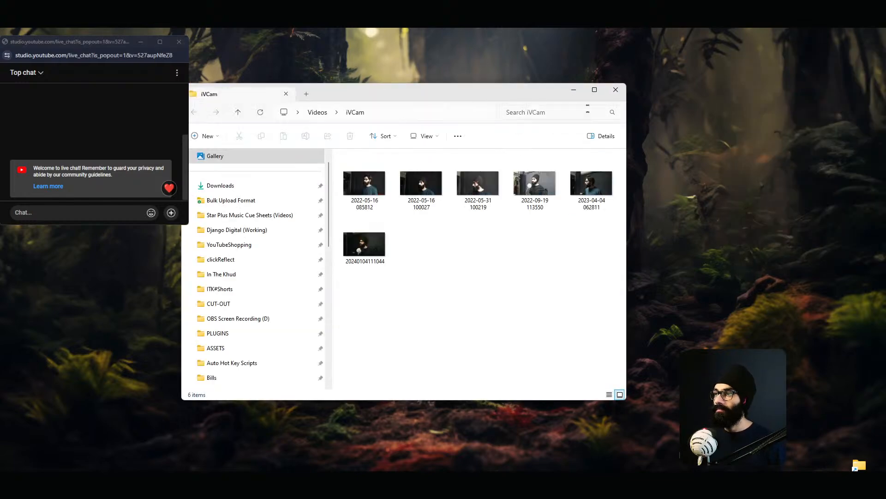
{"action": "left_click", "coordinate": [616, 89]}
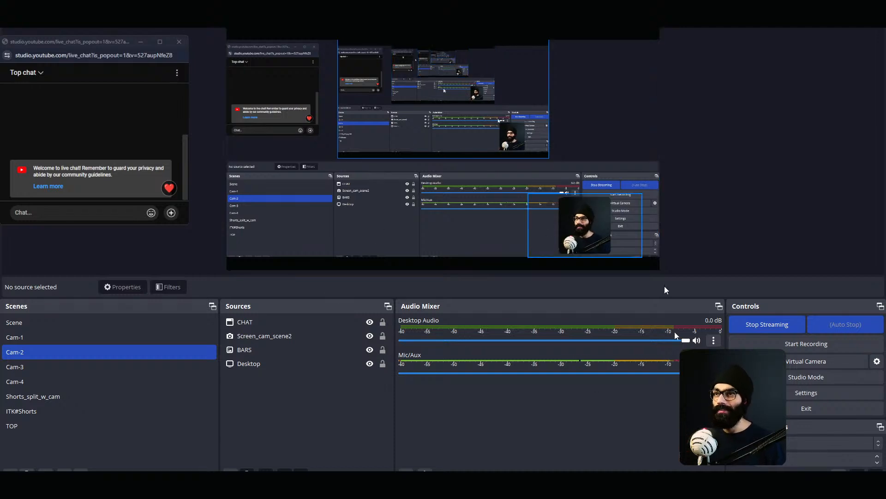
In OBS, add a Crop/Pad filter with its default name to the CHAT source of scene Cam-2
{"action": "left_click", "coordinate": [267, 335]}
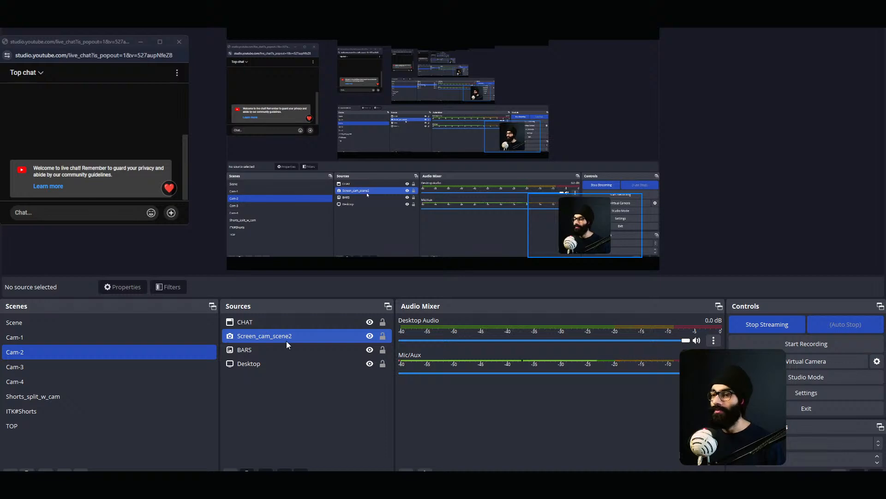
{"action": "left_click", "coordinate": [273, 324]}
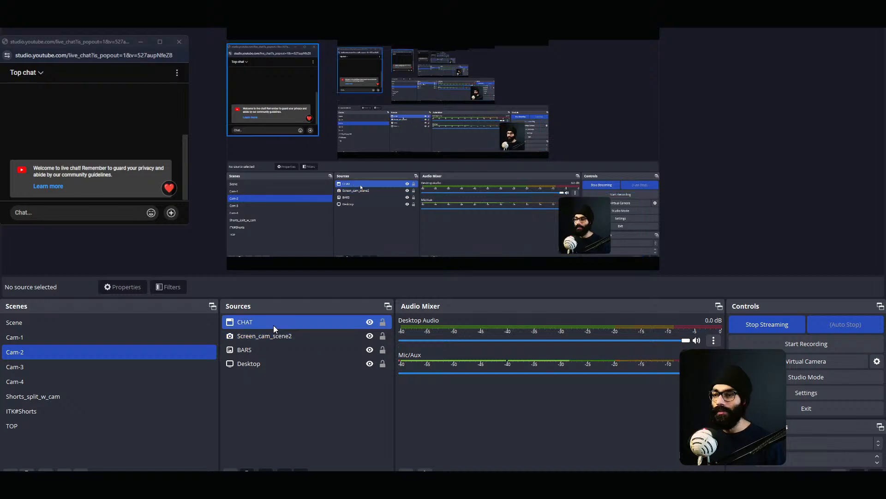
{"action": "left_click", "coordinate": [162, 287]}
{"action": "left_click_drag", "start_coordinate": [382, 78], "coordinate": [590, 77]}
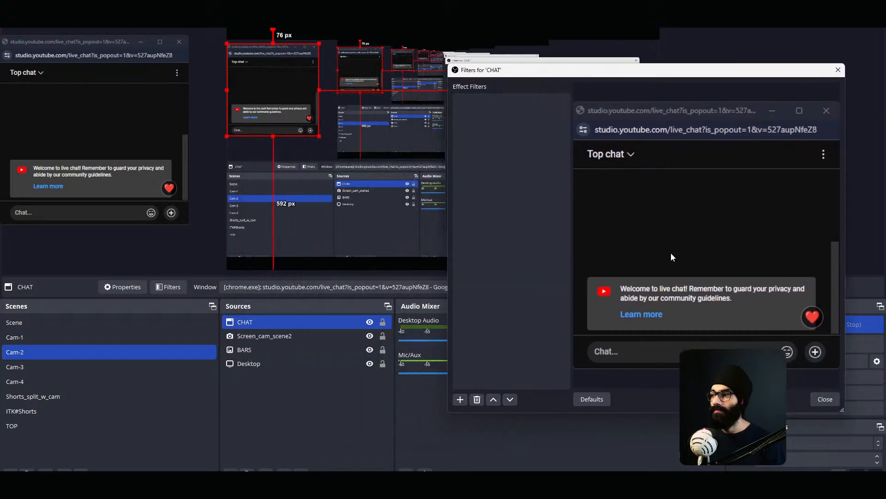
{"action": "left_click", "coordinate": [460, 403]}
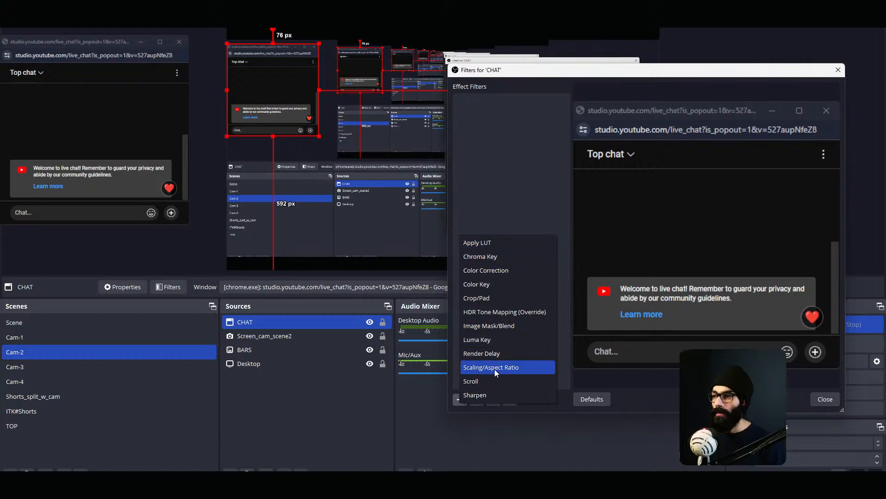
{"action": "left_click", "coordinate": [491, 294]}
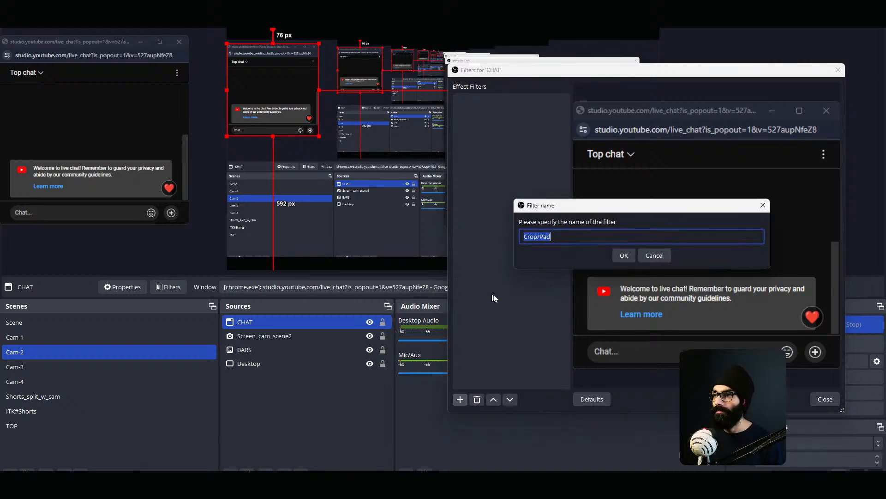
{"action": "left_click", "coordinate": [625, 256]}
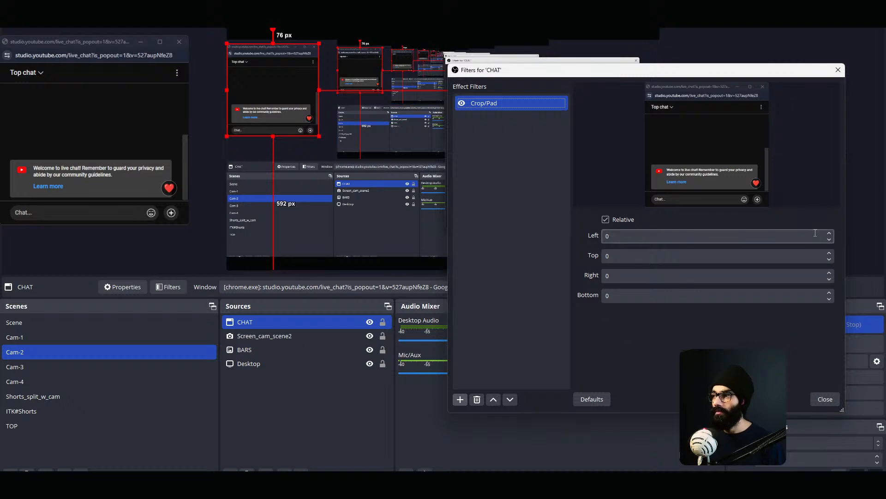
{"action": "left_click", "coordinate": [830, 233]}
{"action": "left_click", "coordinate": [830, 233]}
{"action": "left_click", "coordinate": [830, 234]}
{"action": "left_click", "coordinate": [830, 234]}
{"action": "left_click", "coordinate": [830, 240]}
{"action": "left_click", "coordinate": [831, 240]}
{"action": "left_click", "coordinate": [830, 239]}
{"action": "left_click", "coordinate": [830, 239]}
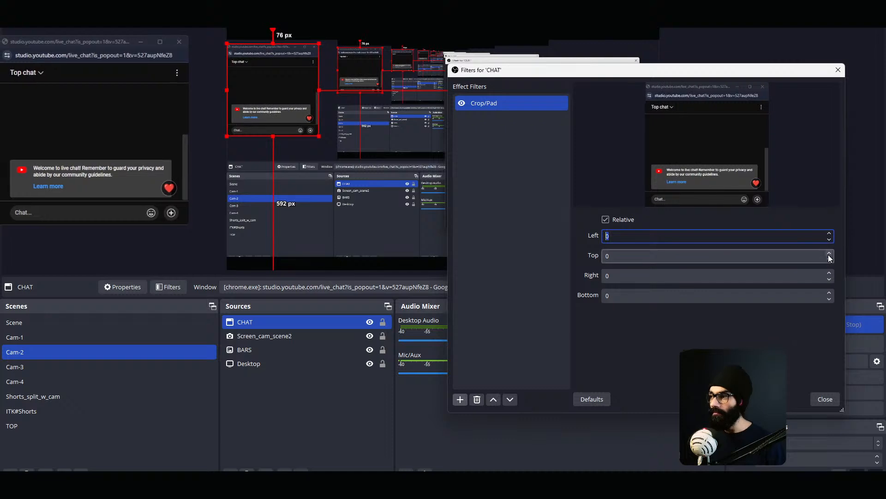
Set the Top crop of the CHAT source's Crop/Pad filter to 125 and close the filter settings
{"action": "left_click", "coordinate": [828, 253]}
{"action": "left_click", "coordinate": [829, 253]}
{"action": "left_click", "coordinate": [830, 253]}
{"action": "left_click", "coordinate": [830, 253]}
{"action": "left_click", "coordinate": [829, 253]}
{"action": "left_click", "coordinate": [829, 253]}
{"action": "left_click", "coordinate": [829, 253]}
{"action": "left_click", "coordinate": [829, 253]}
{"action": "left_click", "coordinate": [829, 254]}
{"action": "left_click", "coordinate": [829, 254]}
{"action": "left_click", "coordinate": [828, 254]}
{"action": "left_click", "coordinate": [830, 254]}
{"action": "left_click", "coordinate": [829, 254]}
{"action": "left_click", "coordinate": [829, 255]}
{"action": "left_click", "coordinate": [829, 254]}
{"action": "left_click", "coordinate": [828, 254]}
{"action": "left_click", "coordinate": [829, 255]}
{"action": "left_click", "coordinate": [829, 254]}
{"action": "left_click", "coordinate": [829, 254]}
{"action": "left_click", "coordinate": [829, 254]}
{"action": "left_click", "coordinate": [828, 254]}
{"action": "left_click", "coordinate": [829, 255]}
{"action": "left_click", "coordinate": [829, 254]}
{"action": "left_click", "coordinate": [830, 254]}
{"action": "left_click", "coordinate": [829, 254]}
{"action": "left_click", "coordinate": [829, 254]}
{"action": "left_click", "coordinate": [829, 254]}
{"action": "left_click", "coordinate": [829, 254]}
{"action": "left_click", "coordinate": [829, 255]}
{"action": "left_click", "coordinate": [829, 254]}
{"action": "left_click", "coordinate": [829, 255]}
{"action": "left_click", "coordinate": [829, 254]}
{"action": "left_click", "coordinate": [828, 255]}
{"action": "left_click", "coordinate": [829, 254]}
{"action": "left_click", "coordinate": [829, 254]}
{"action": "left_click", "coordinate": [828, 254]}
{"action": "left_click", "coordinate": [830, 254]}
{"action": "left_click", "coordinate": [829, 254]}
{"action": "left_click", "coordinate": [829, 255]}
{"action": "left_click", "coordinate": [828, 254]}
{"action": "left_click", "coordinate": [829, 255]}
{"action": "left_click", "coordinate": [829, 255]}
{"action": "left_click", "coordinate": [829, 254]}
{"action": "left_click", "coordinate": [829, 255]}
{"action": "left_click", "coordinate": [830, 255]}
{"action": "left_click", "coordinate": [829, 255]}
{"action": "left_click", "coordinate": [829, 254]}
{"action": "left_click", "coordinate": [829, 255]}
{"action": "left_click", "coordinate": [829, 254]}
{"action": "left_click", "coordinate": [829, 255]}
{"action": "left_click", "coordinate": [829, 254]}
{"action": "left_click", "coordinate": [829, 254]}
{"action": "left_click", "coordinate": [829, 254]}
{"action": "left_click", "coordinate": [829, 254]}
{"action": "left_click", "coordinate": [829, 253]}
{"action": "left_click", "coordinate": [829, 254]}
{"action": "left_click", "coordinate": [829, 254]}
{"action": "left_click", "coordinate": [829, 254]}
{"action": "left_click", "coordinate": [829, 254]}
{"action": "left_click", "coordinate": [829, 254]}
{"action": "left_click", "coordinate": [829, 254]}
{"action": "left_click", "coordinate": [830, 254]}
{"action": "left_click", "coordinate": [830, 255]}
{"action": "left_click", "coordinate": [829, 255]}
{"action": "left_click", "coordinate": [830, 254]}
{"action": "left_click", "coordinate": [830, 255]}
{"action": "left_click", "coordinate": [829, 254]}
{"action": "left_click", "coordinate": [830, 255]}
{"action": "left_click", "coordinate": [829, 254]}
{"action": "left_click", "coordinate": [830, 254]}
{"action": "left_click", "coordinate": [830, 254]}
{"action": "left_click", "coordinate": [829, 254]}
{"action": "left_click", "coordinate": [829, 254]}
{"action": "left_click", "coordinate": [830, 255]}
{"action": "left_click", "coordinate": [830, 254]}
{"action": "left_click", "coordinate": [830, 255]}
{"action": "left_click", "coordinate": [830, 255]}
{"action": "left_click", "coordinate": [830, 255]}
{"action": "left_click", "coordinate": [829, 254]}
{"action": "left_click", "coordinate": [830, 254]}
{"action": "left_click", "coordinate": [830, 254]}
{"action": "left_click", "coordinate": [830, 254]}
{"action": "left_click", "coordinate": [830, 254]}
{"action": "left_click", "coordinate": [830, 254]}
{"action": "left_click", "coordinate": [829, 254]}
{"action": "left_click", "coordinate": [830, 254]}
{"action": "left_click", "coordinate": [830, 255]}
{"action": "left_click", "coordinate": [830, 254]}
{"action": "left_click", "coordinate": [830, 254]}
{"action": "left_click", "coordinate": [830, 255]}
{"action": "left_click", "coordinate": [830, 255]}
{"action": "left_click", "coordinate": [831, 254]}
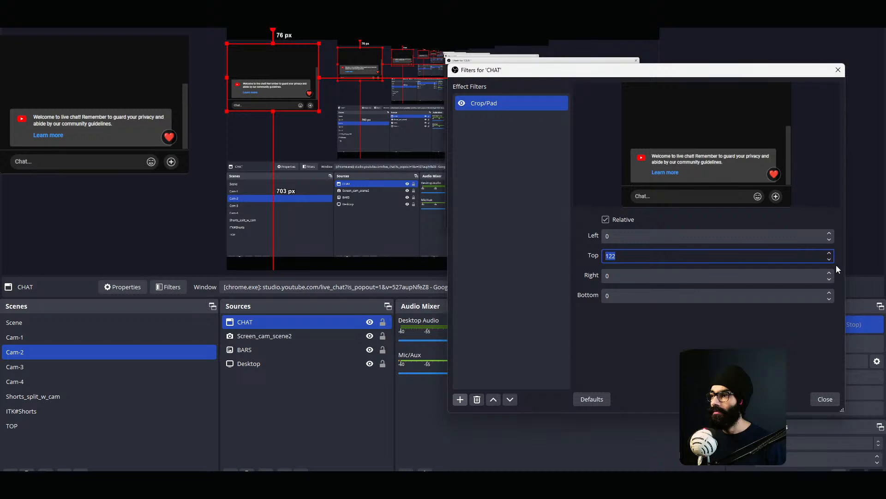
{"action": "type", "text": "125"}
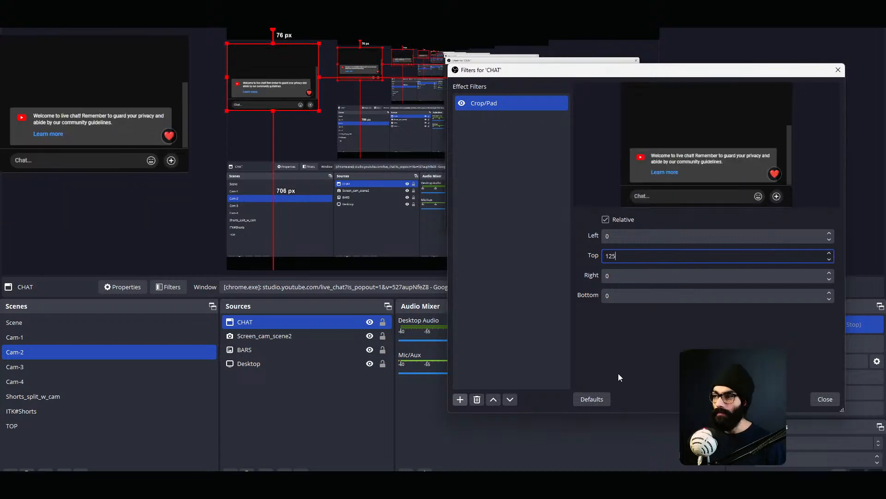
{"action": "left_click", "coordinate": [639, 362]}
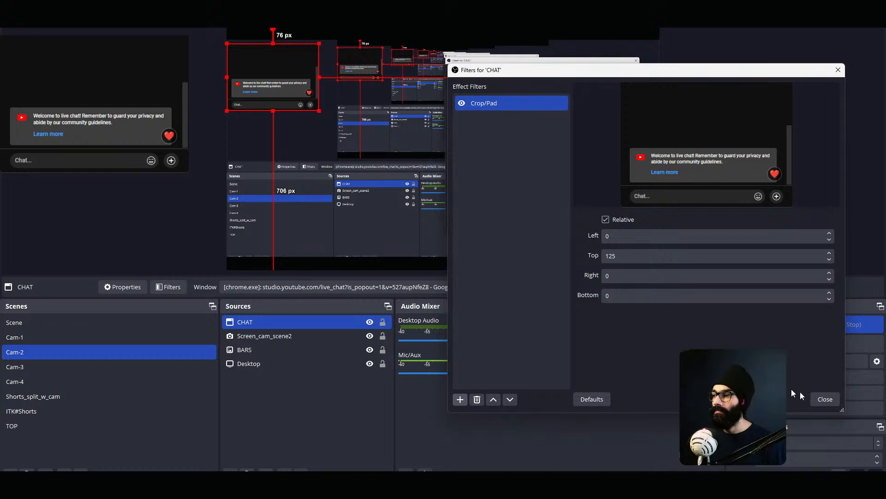
{"action": "left_click", "coordinate": [833, 400]}
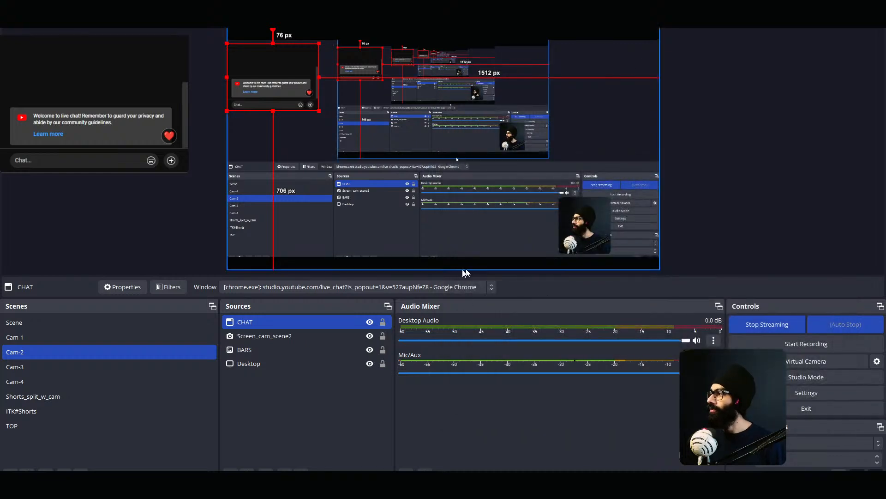
Move the OBS window off the captured screen and place the chat overlay, scaled down, in the canvas's lower-left corner
{"action": "left_click_drag", "start_coordinate": [407, 8], "coordinate": [885, 52]}
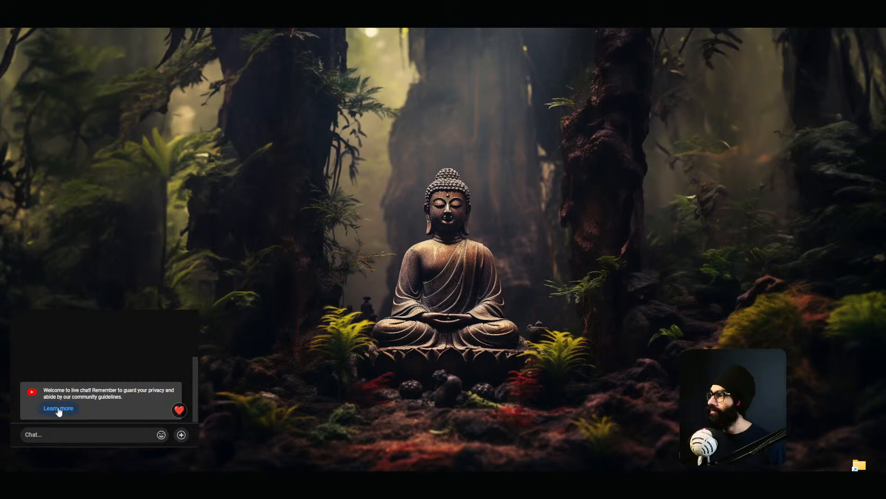
{"action": "key", "text": "alt+Tab"}
{"action": "key", "text": "alt+Tab"}
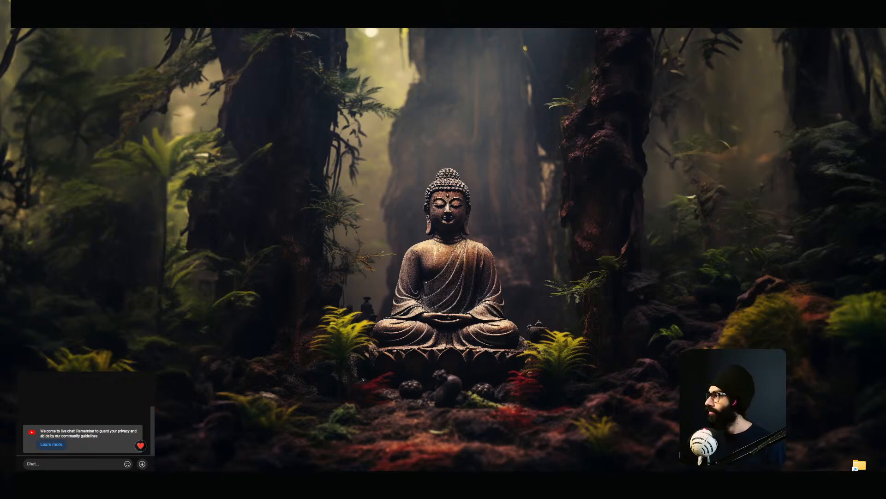
{"action": "key", "text": "alt+Tab"}
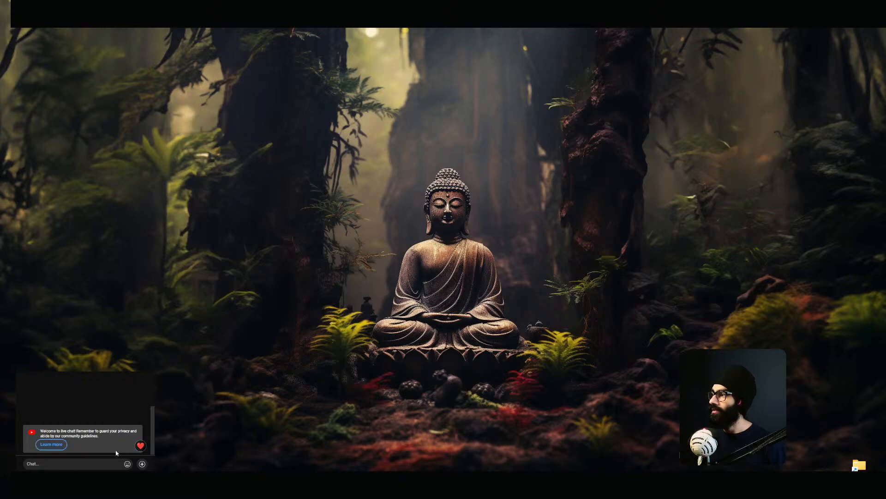
{"action": "right_click", "coordinate": [453, 161]}
{"action": "left_click", "coordinate": [484, 187]}
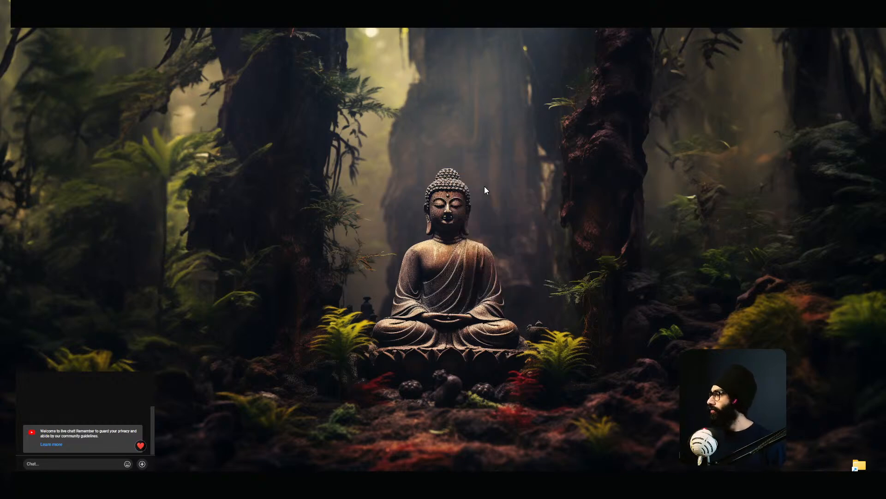
{"action": "key", "text": "alt+Tab"}
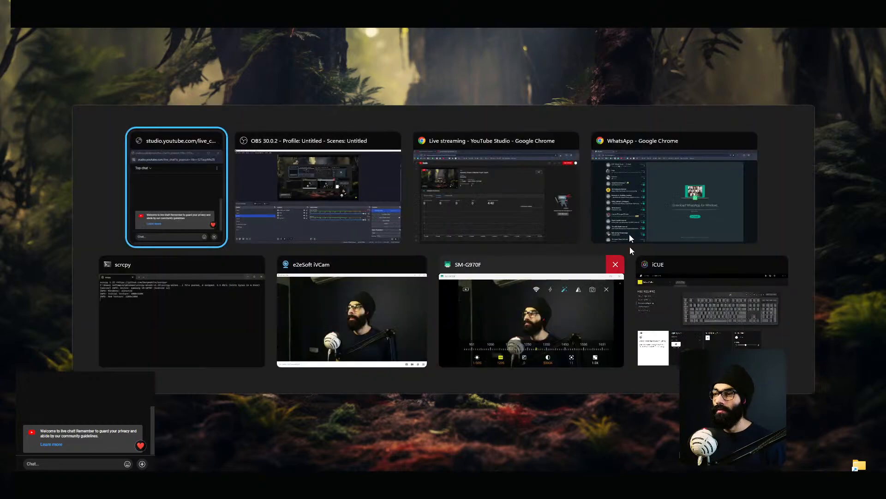
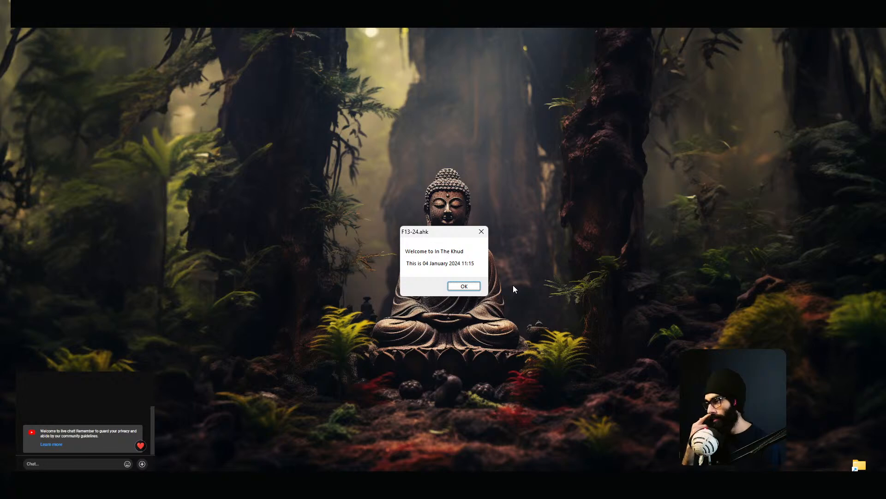
Dismiss the F13-24.ahk welcome message and open the recent file ITK_broadcast_01-01-2024.blend in Blender
{"action": "left_click", "coordinate": [455, 287]}
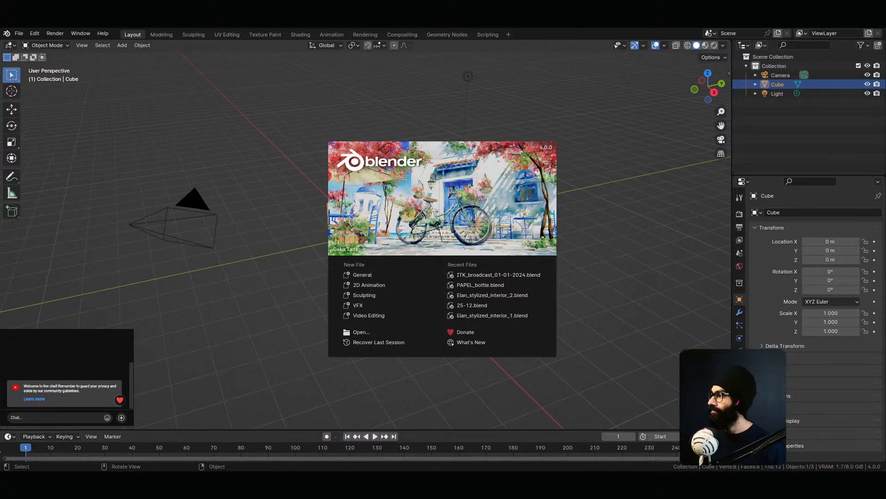
{"action": "key", "text": "alt+Tab"}
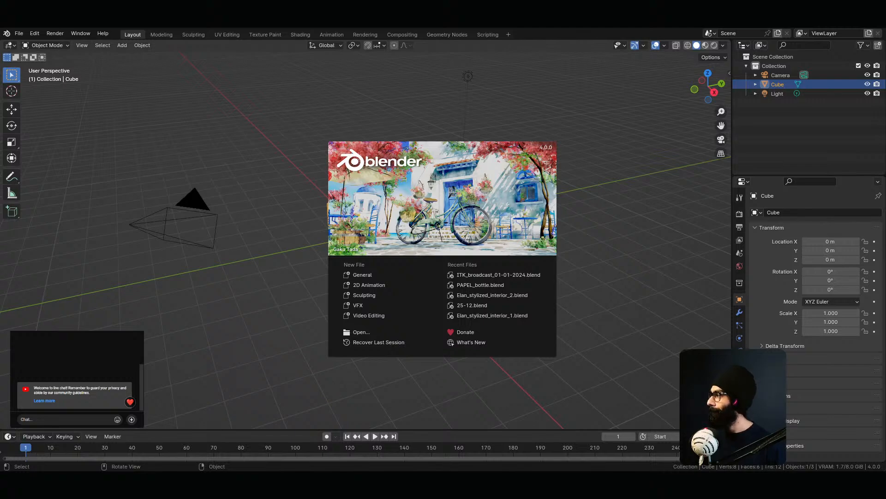
{"action": "key", "text": "alt+Tab"}
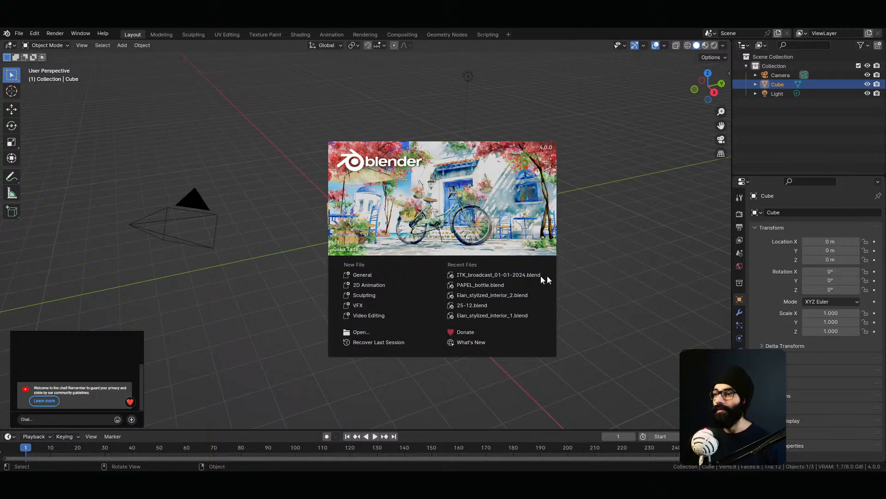
{"action": "left_click", "coordinate": [498, 275]}
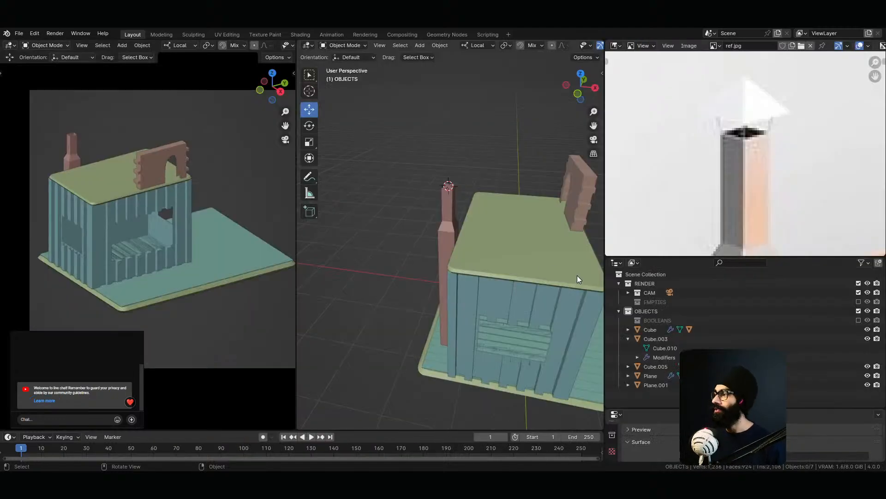
Switch the camera-view viewport of the pizza shop scene to Rendered shading
{"action": "key", "text": "z"}
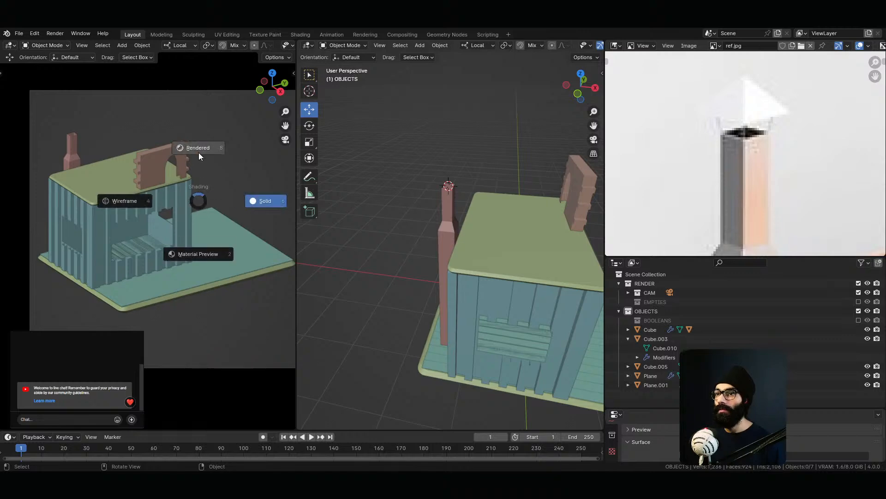
{"action": "left_click", "coordinate": [199, 152]}
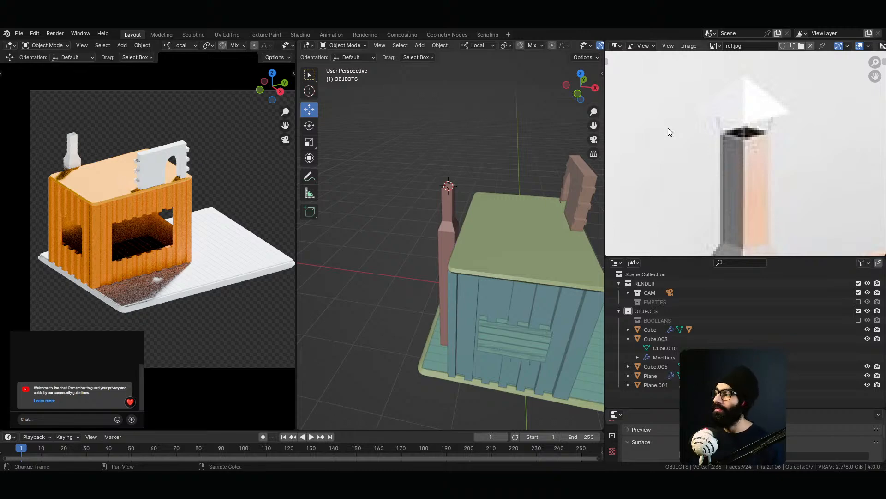
{"action": "scroll", "coordinate": [738, 175], "scroll_direction": "down", "scroll_amount": 5}
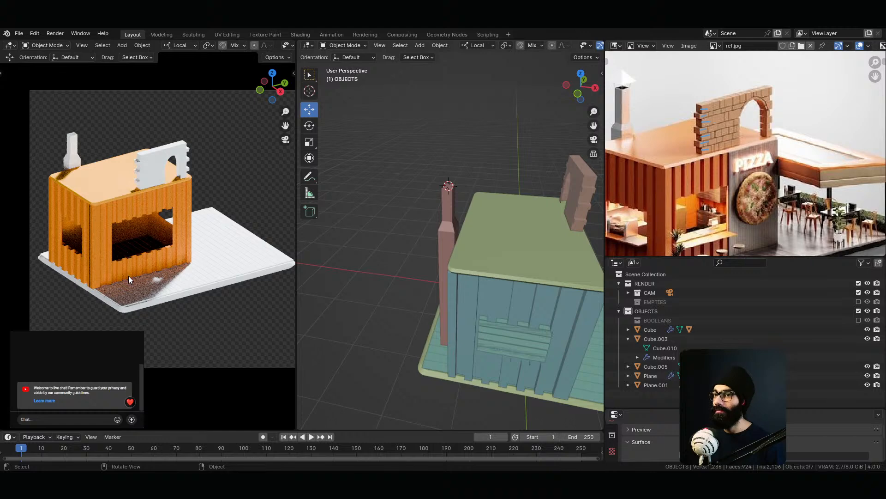
{"action": "middle_click_drag", "start_coordinate": [435, 322], "coordinate": [398, 262]}
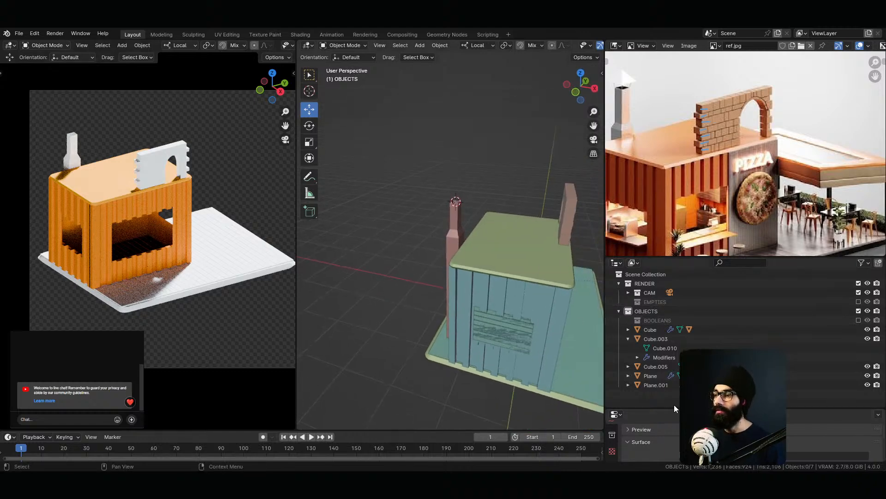
Enlarge the Properties editor below the Outliner and fit the whole pizza shop reference image in its view
{"action": "left_click_drag", "start_coordinate": [674, 408], "coordinate": [674, 317]}
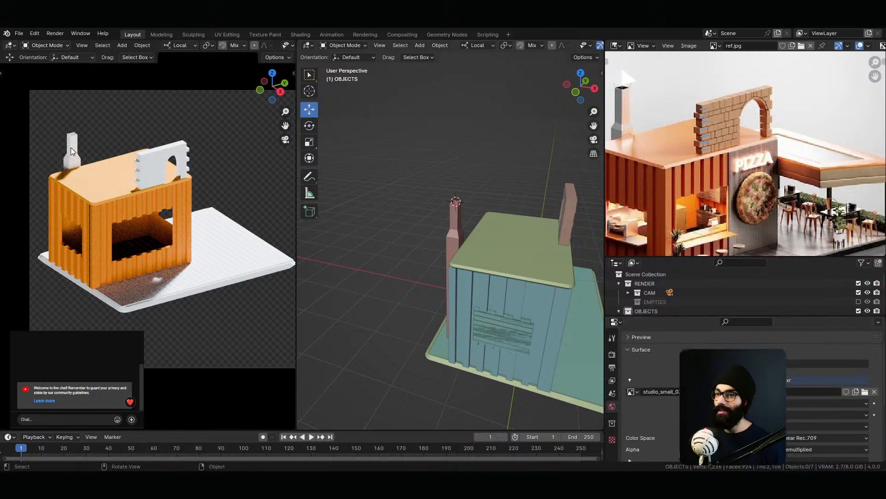
{"action": "scroll", "coordinate": [737, 146], "scroll_direction": "down", "scroll_amount": 3}
{"action": "scroll", "coordinate": [737, 146], "scroll_direction": "up", "scroll_amount": 1}
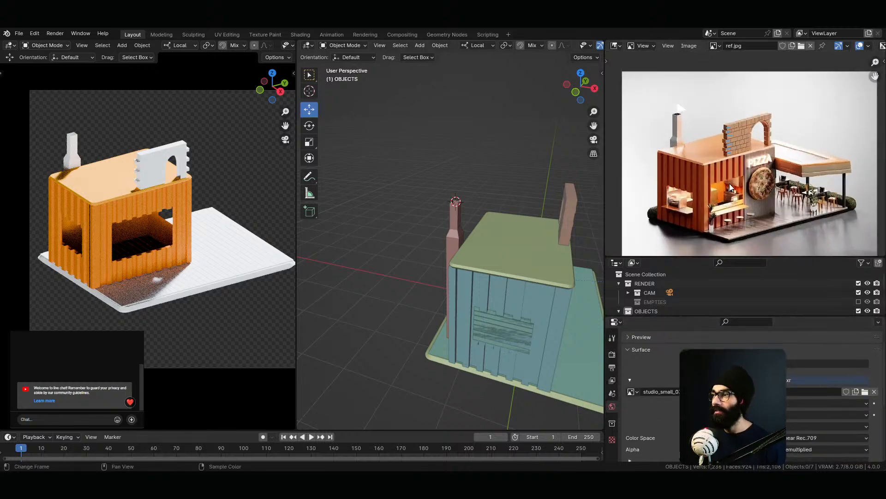
Enlarge the Outliner to show all scene objects and collapse the Cube.003 entry in the OBJECTS collection
{"action": "scroll", "coordinate": [734, 157], "scroll_direction": "down", "scroll_amount": 3}
{"action": "scroll", "coordinate": [731, 166], "scroll_direction": "up", "scroll_amount": 2}
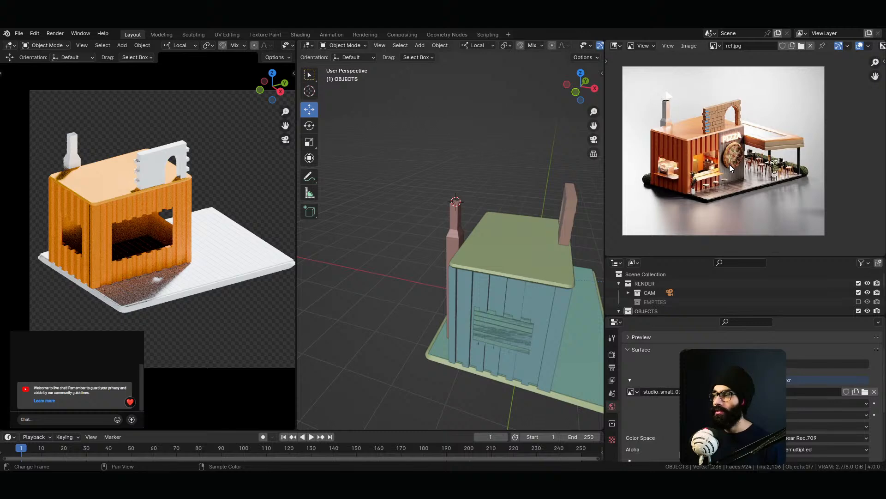
{"action": "left_click_drag", "start_coordinate": [675, 317], "coordinate": [670, 437]}
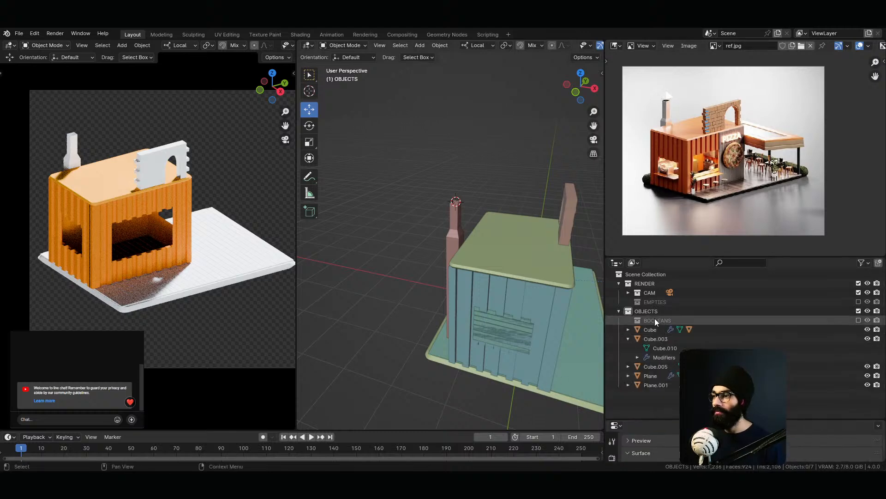
{"action": "left_click", "coordinate": [628, 339]}
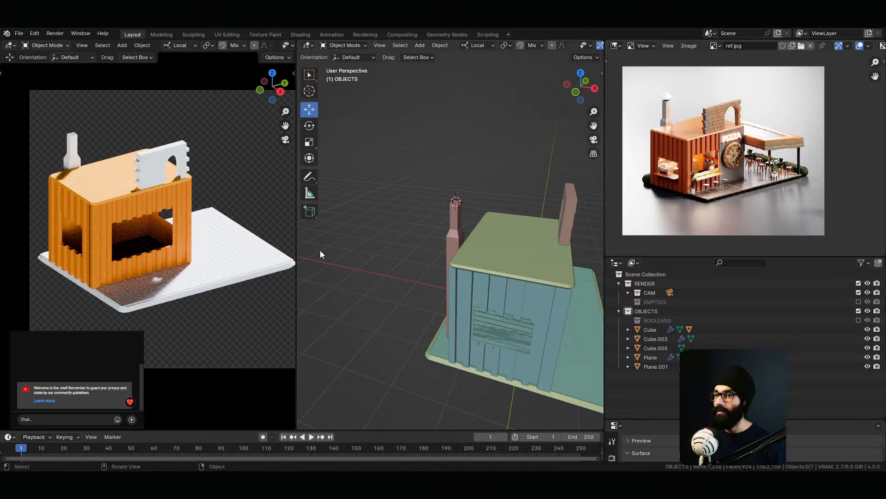
{"action": "scroll", "coordinate": [764, 215], "scroll_direction": "up", "scroll_amount": 2}
{"action": "mouse_move", "coordinate": [766, 215]}
{"action": "middle_mouse_down"}
{"action": "mouse_move", "coordinate": [762, 169]}
{"action": "mouse_move", "coordinate": [760, 209]}
{"action": "middle_mouse_up"}
{"action": "scroll", "coordinate": [762, 169], "scroll_direction": "down", "scroll_amount": 2}
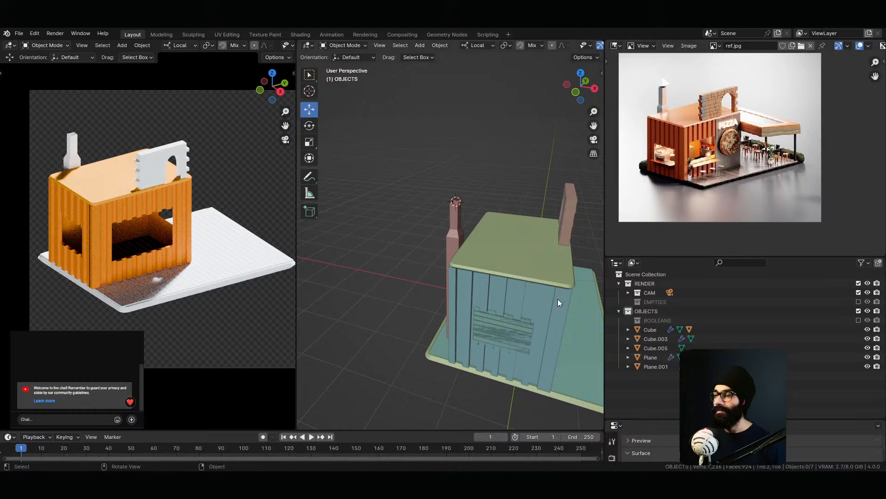
Add a plane to the OBJECTS collection and scale it to about 10 times its size as ground beneath the pizza shop
{"action": "middle_click_drag", "start_coordinate": [542, 298], "coordinate": [530, 313]}
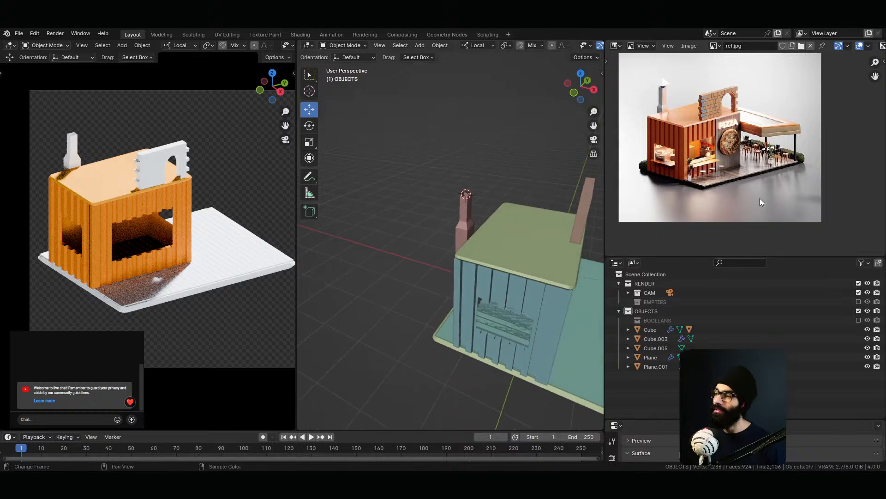
{"action": "middle_click_drag", "start_coordinate": [455, 310], "coordinate": [554, 282]}
{"action": "middle_click_drag", "start_coordinate": [531, 324], "coordinate": [365, 219], "text": "shift"}
{"action": "scroll", "coordinate": [439, 234], "scroll_direction": "down", "scroll_amount": 2}
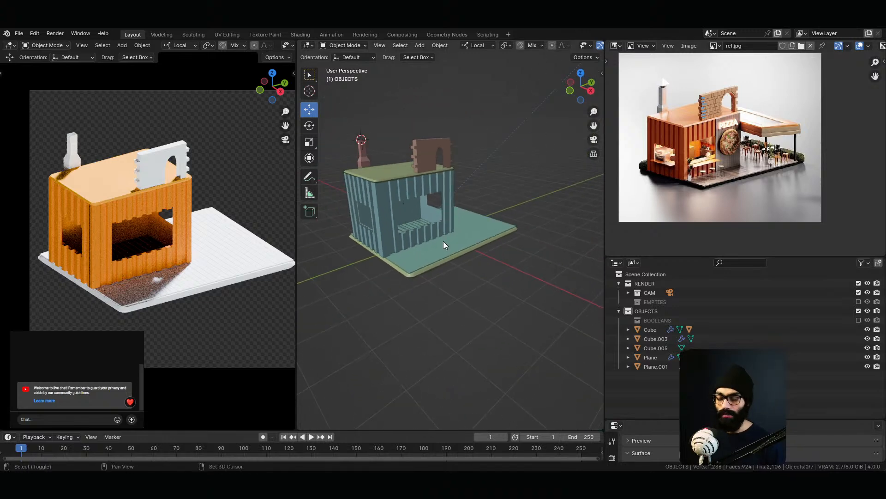
{"action": "scroll", "coordinate": [438, 242], "scroll_direction": "down", "scroll_amount": 5}
{"action": "middle_click_drag", "start_coordinate": [433, 242], "coordinate": [564, 295]}
{"action": "left_click", "coordinate": [639, 310]}
{"action": "key", "text": "shift+a"}
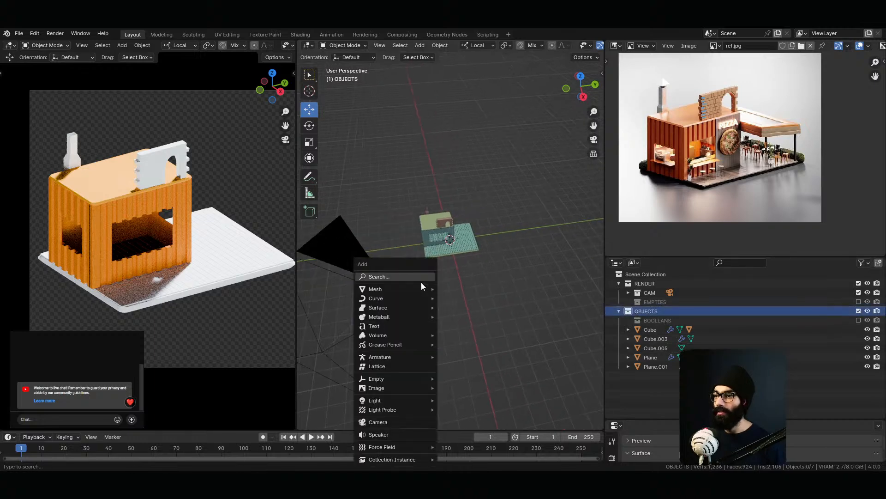
{"action": "mouse_move", "coordinate": [422, 287]}
{"action": "left_click", "coordinate": [496, 95]}
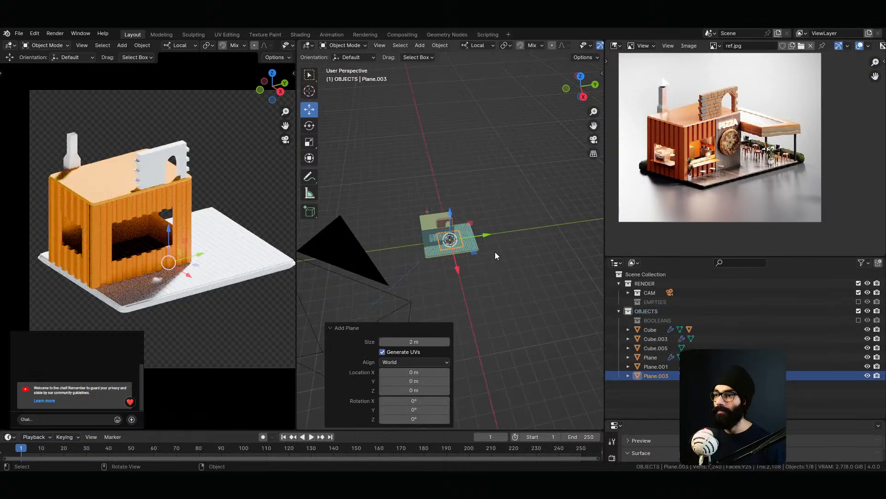
{"action": "key", "text": "s"}
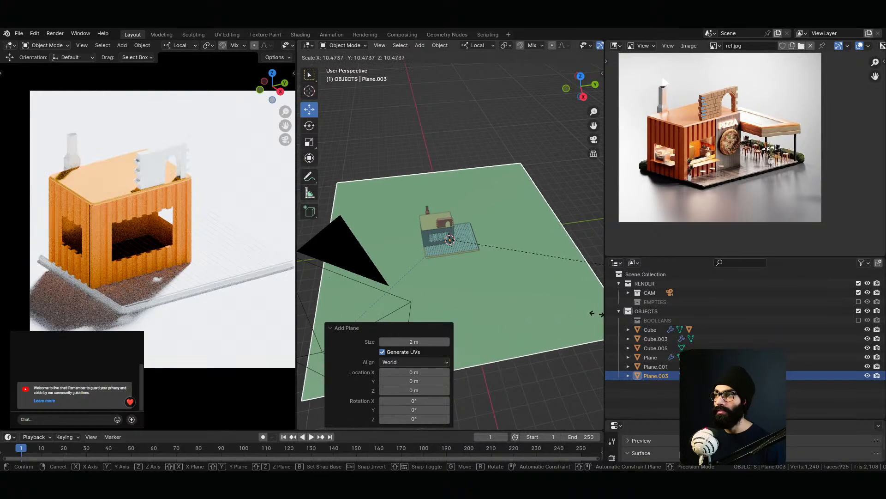
{"action": "left_click", "coordinate": [569, 311]}
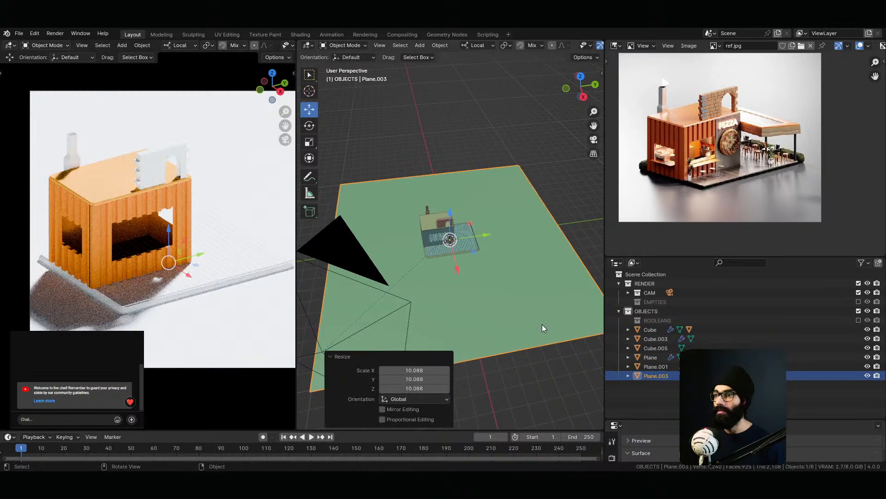
Rename the new plane object as GROUND
{"action": "double_click", "coordinate": [660, 375]}
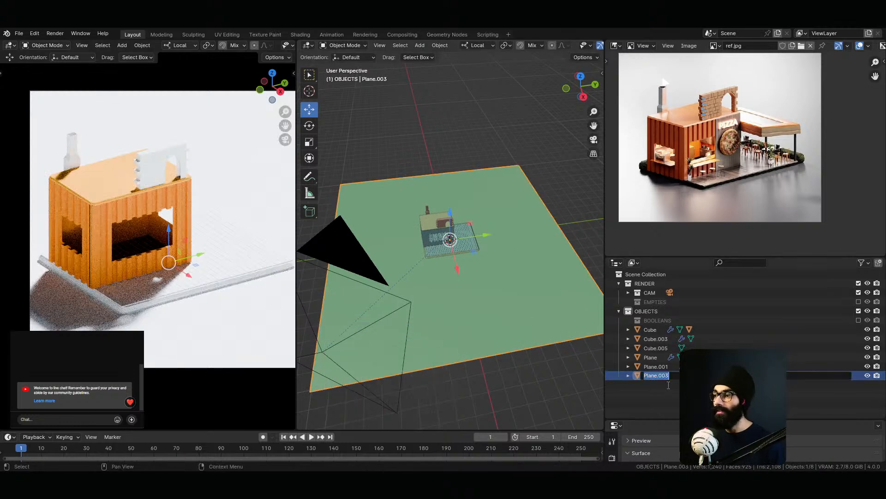
{"action": "type", "text": "GROUND"}
{"action": "key", "text": "Return"}
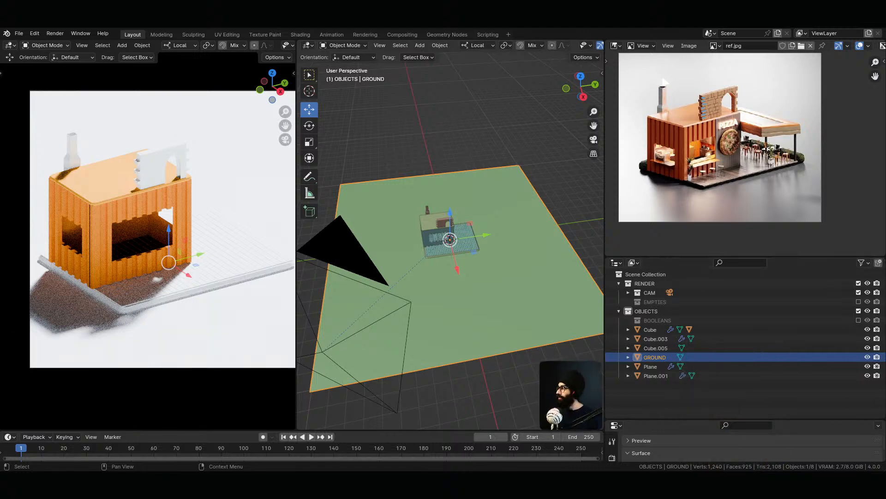
{"action": "key", "text": "alt+Tab"}
{"action": "key", "text": "alt+Tab"}
{"action": "key", "text": "alt+Tab"}
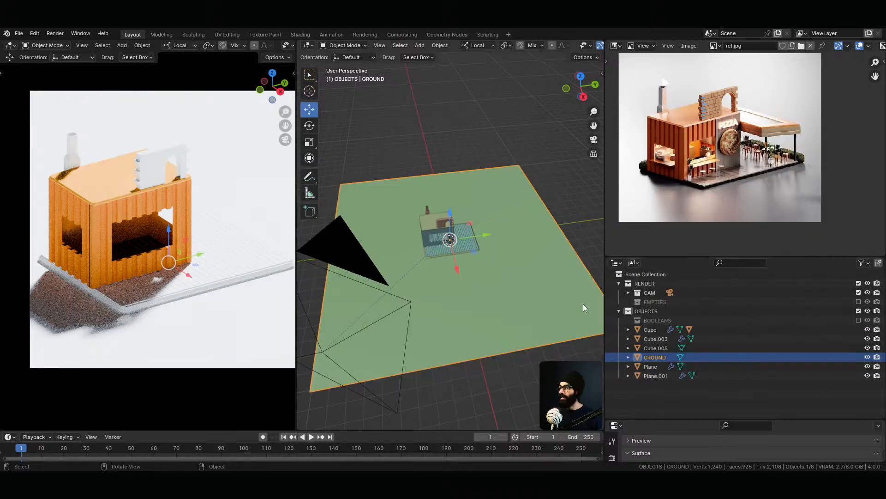
{"action": "key", "text": "alt+a"}
{"action": "middle_click_drag", "start_coordinate": [549, 245], "coordinate": [494, 301]}
{"action": "left_click", "coordinate": [494, 301]}
{"action": "key", "text": "F2"}
{"action": "key", "text": "Escape"}
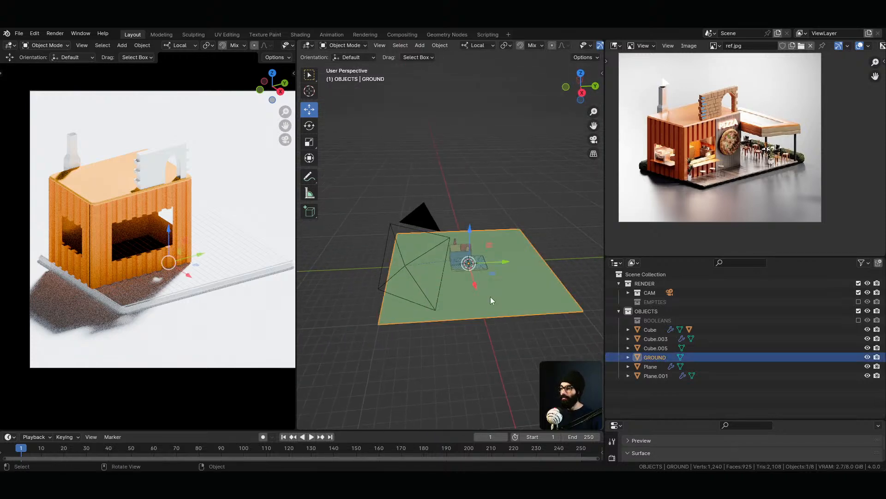
Enlarge the Properties editor and give the ground plane a new material named GROUND
{"action": "left_click_drag", "start_coordinate": [660, 419], "coordinate": [671, 337]}
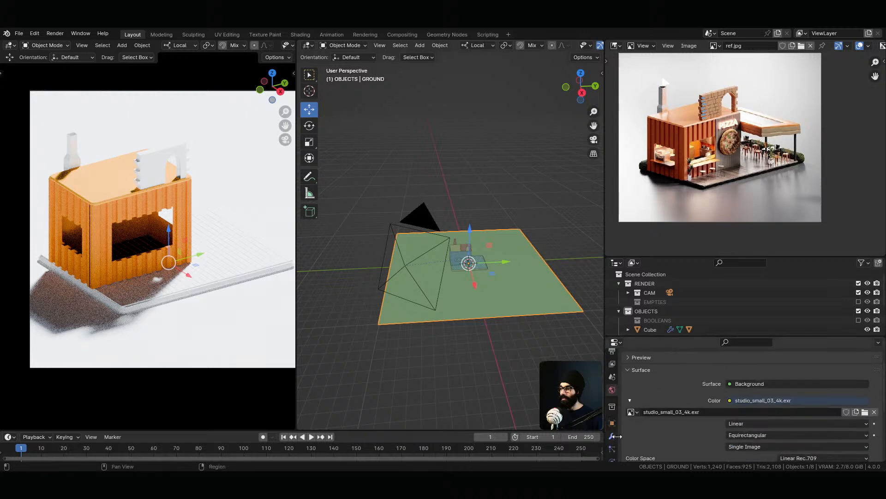
{"action": "left_click", "coordinate": [613, 435]}
{"action": "left_click", "coordinate": [727, 412]}
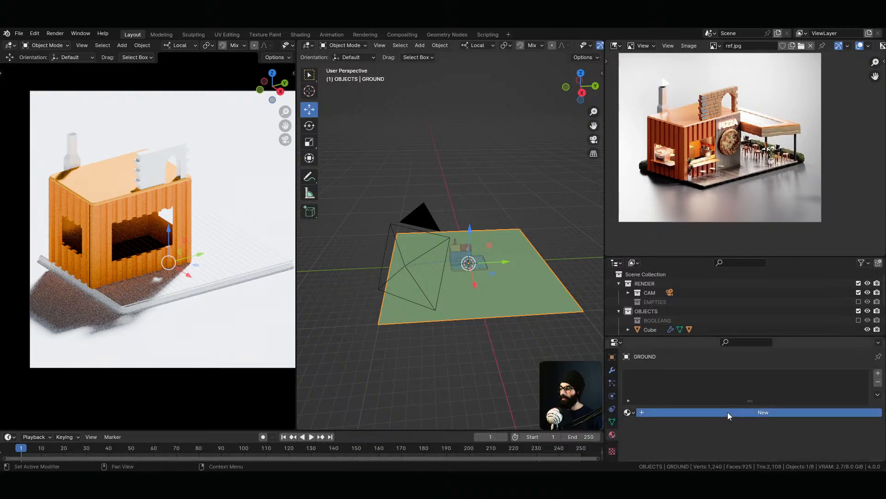
{"action": "double_click", "coordinate": [693, 409]}
{"action": "type", "text": "GROUND"}
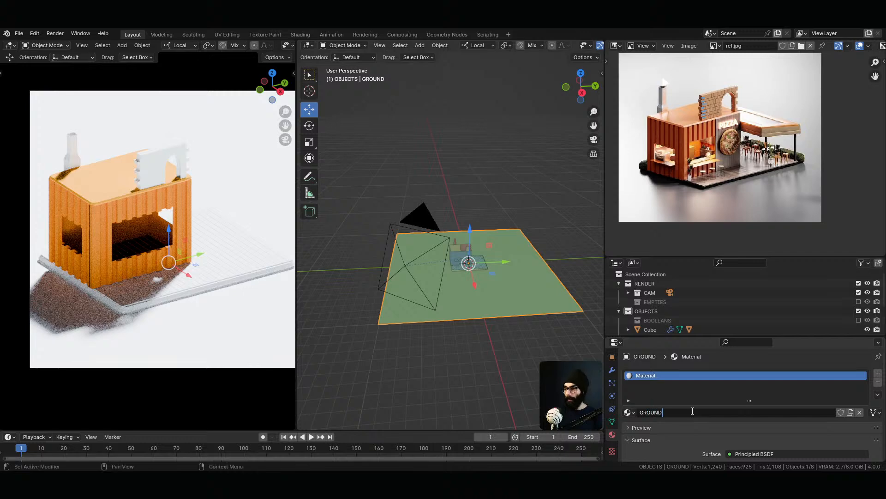
{"action": "key", "text": "Return"}
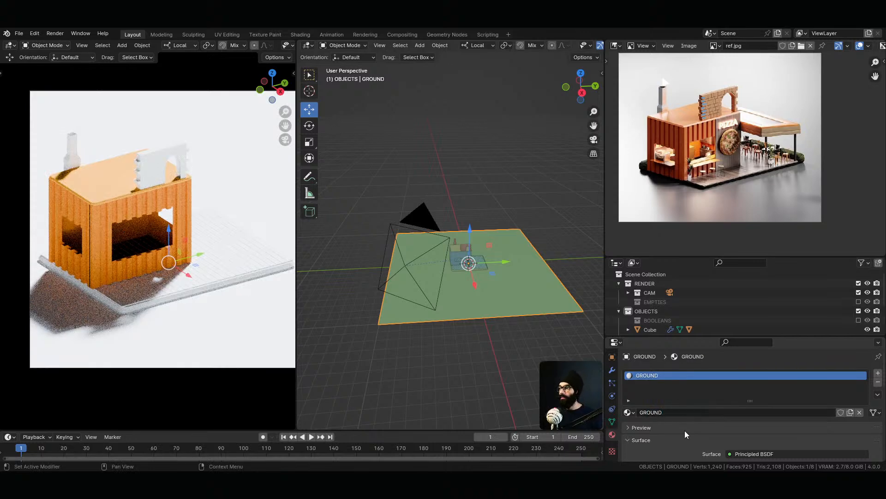
Make the GROUND material a reflective grey with base color value about 0.38, metallic about 0.53 and roughness about 0.065
{"action": "scroll", "coordinate": [697, 429], "scroll_direction": "down", "scroll_amount": 4}
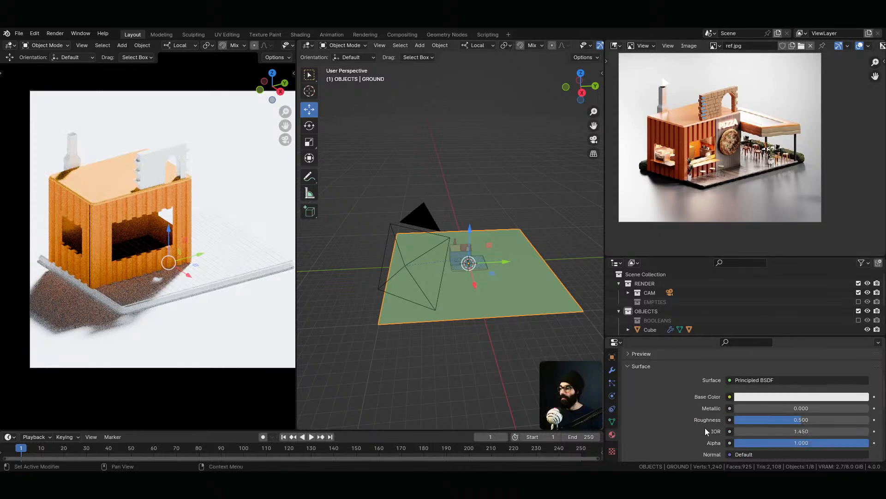
{"action": "left_click", "coordinate": [795, 399]}
{"action": "left_click_drag", "start_coordinate": [861, 262], "coordinate": [861, 282]}
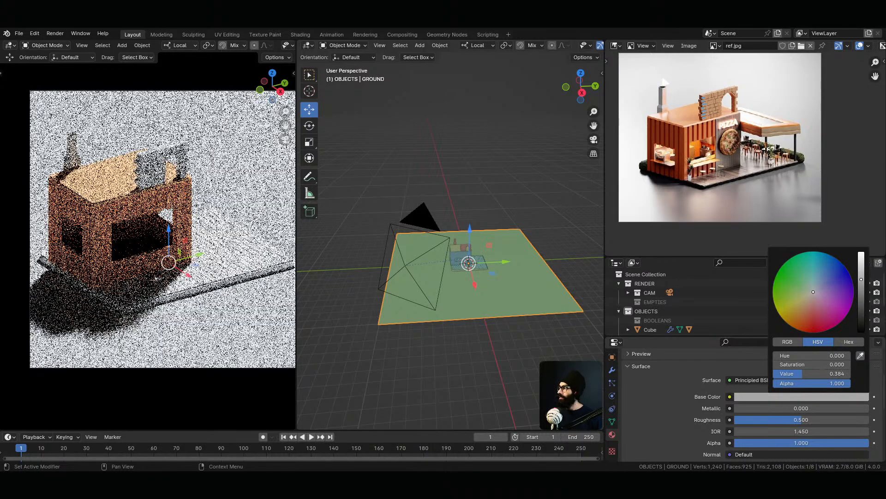
{"action": "scroll", "coordinate": [707, 411], "scroll_direction": "down", "scroll_amount": 1}
{"action": "left_click_drag", "start_coordinate": [803, 401], "coordinate": [735, 402]}
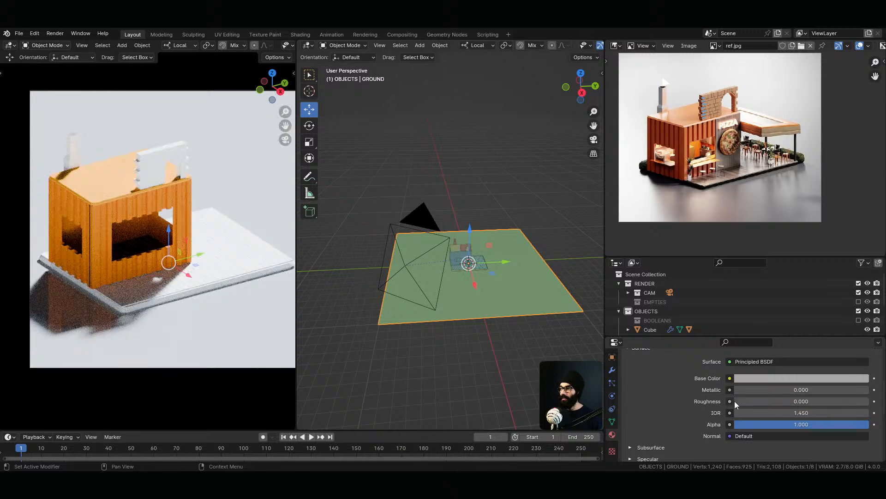
{"action": "left_click_drag", "start_coordinate": [752, 405], "coordinate": [804, 390]}
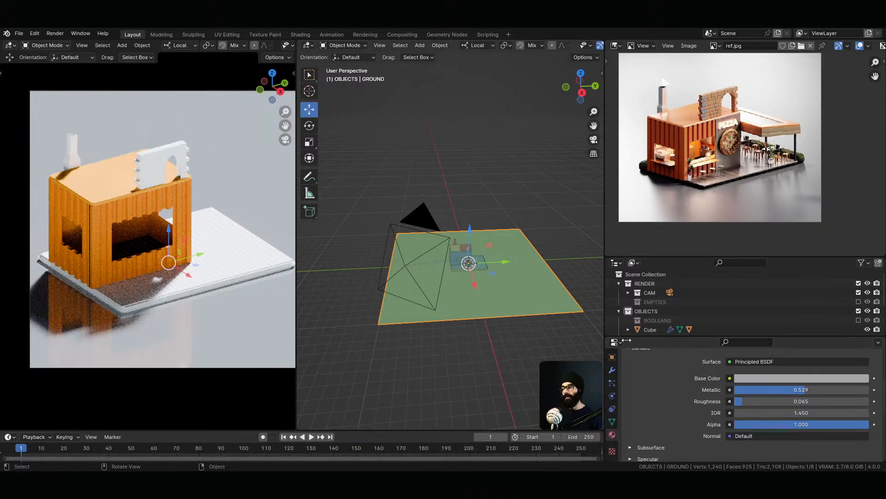
Unlink the studio_small_03_4k.exr image from the world's environment texture
{"action": "left_click_drag", "start_coordinate": [711, 336], "coordinate": [706, 400]}
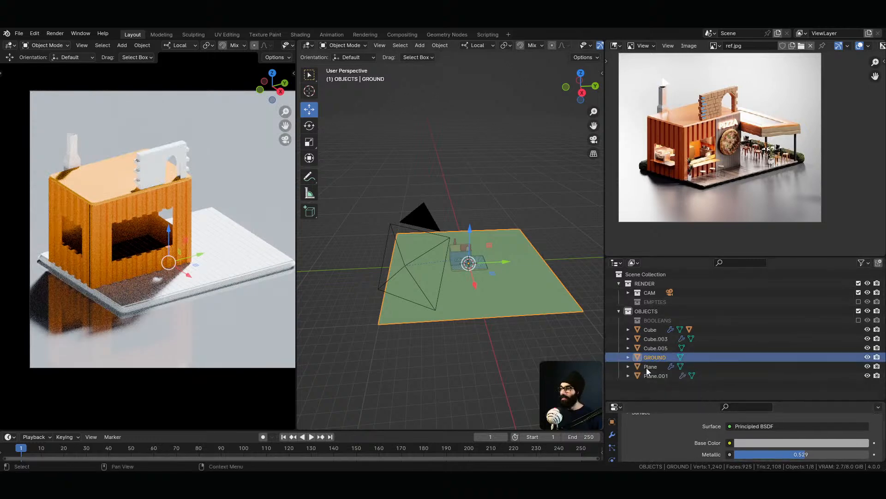
{"action": "left_click_drag", "start_coordinate": [641, 400], "coordinate": [647, 279]}
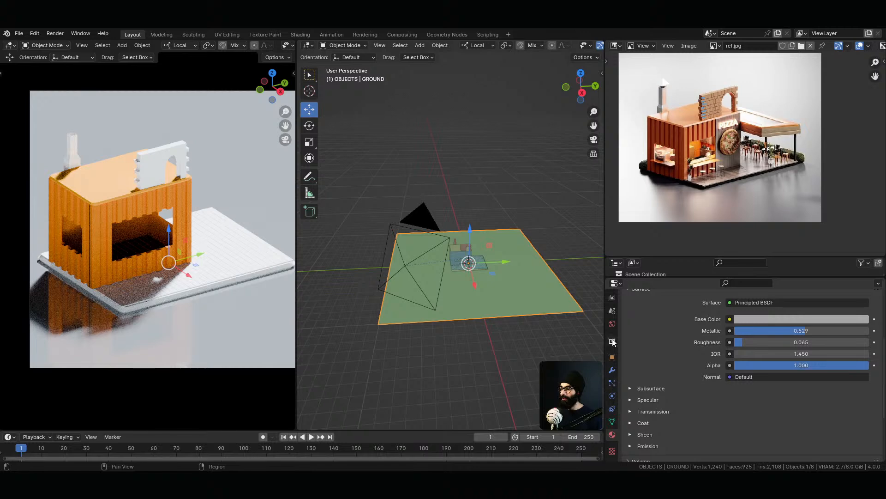
{"action": "left_click", "coordinate": [612, 324]}
{"action": "scroll", "coordinate": [743, 359], "scroll_direction": "up", "scroll_amount": 3}
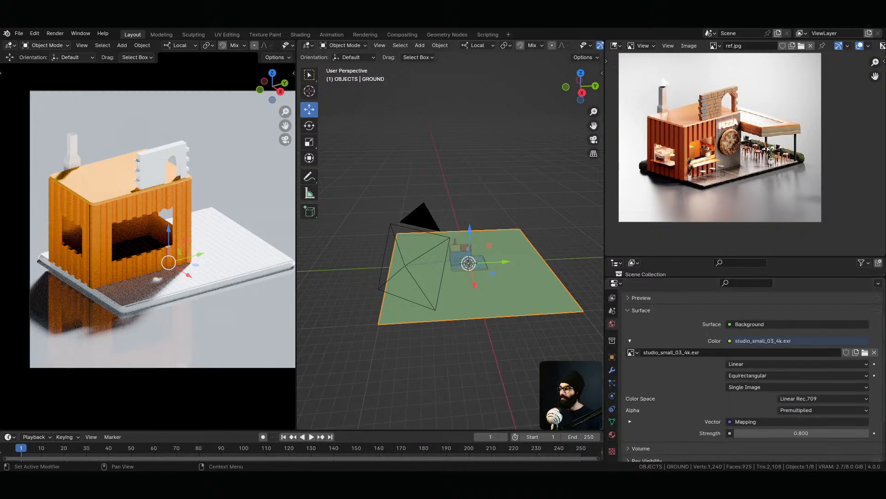
{"action": "left_click", "coordinate": [875, 353]}
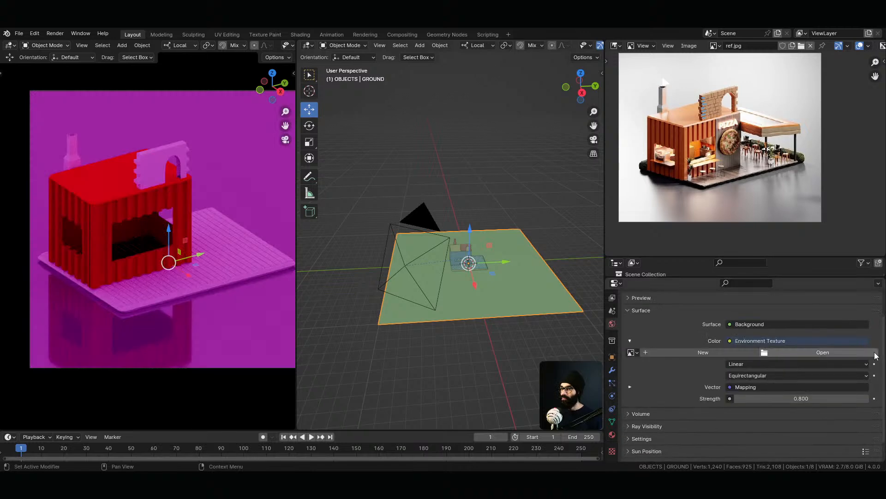
{"action": "left_click", "coordinate": [729, 341]}
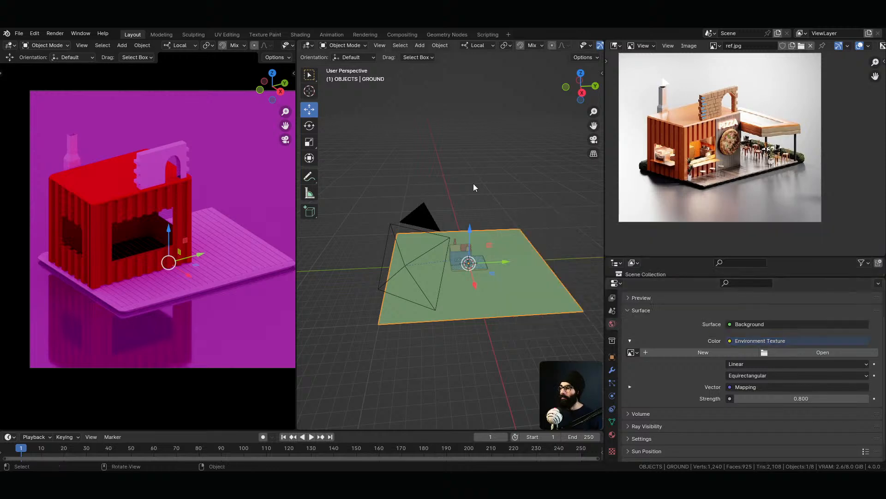
In the Shading workspace, delete the world's Texture Coordinate, Mapping and Environment Texture nodes and show the viewport in Rendered shading
{"action": "left_click", "coordinate": [305, 34]}
{"action": "mouse_move", "coordinate": [534, 241]}
{"action": "middle_mouse_down"}
{"action": "mouse_move", "coordinate": [596, 261]}
{"action": "mouse_move", "coordinate": [571, 244]}
{"action": "middle_mouse_up"}
{"action": "scroll", "coordinate": [610, 234], "scroll_direction": "down", "scroll_amount": 4}
{"action": "left_click_drag", "start_coordinate": [373, 158], "coordinate": [552, 242]}
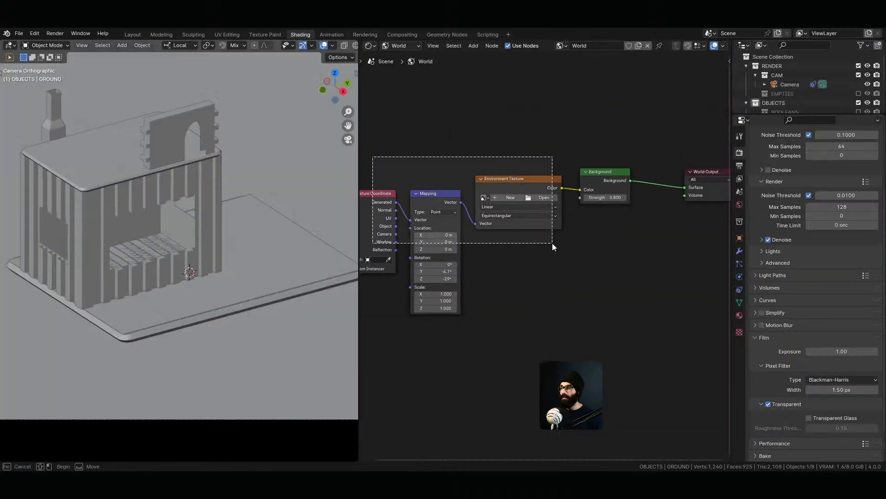
{"action": "key", "text": "x"}
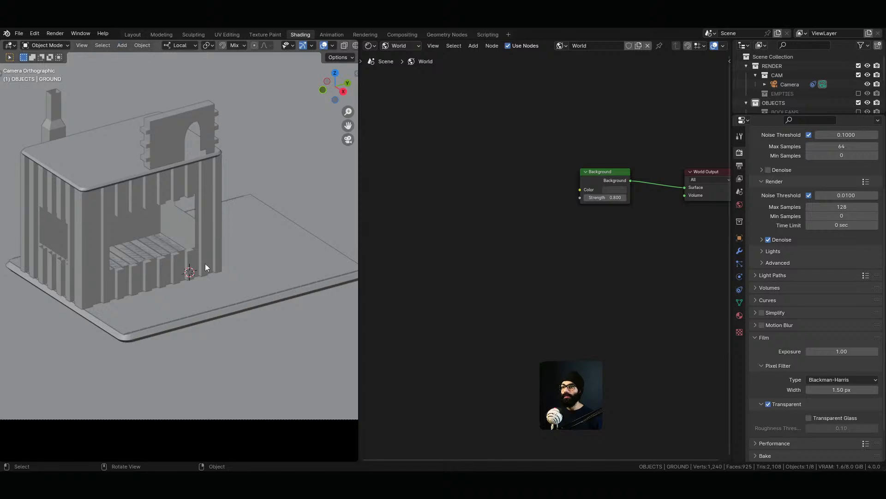
{"action": "key", "text": "z"}
Try deleting the Background node from the world shader and undo the deletion
{"action": "middle_click_drag", "start_coordinate": [635, 261], "coordinate": [554, 283]}
{"action": "left_click", "coordinate": [505, 153]}
{"action": "key", "text": "x"}
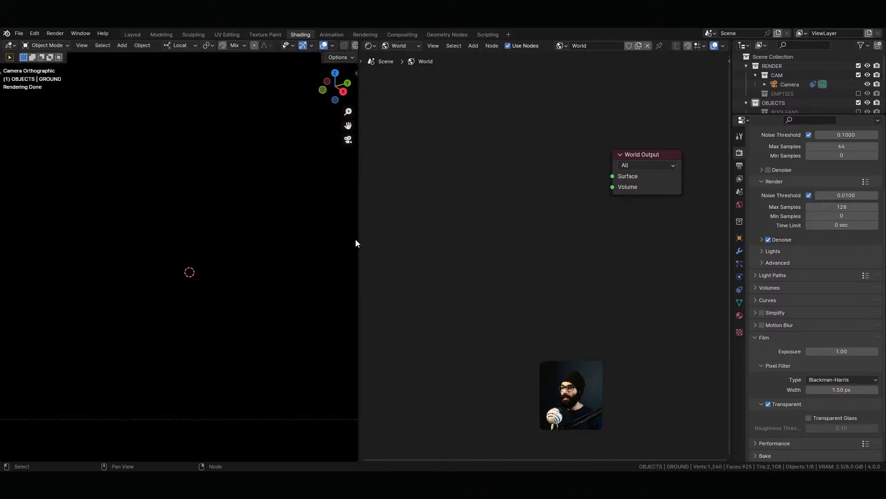
{"action": "key", "text": "ctrl+z"}
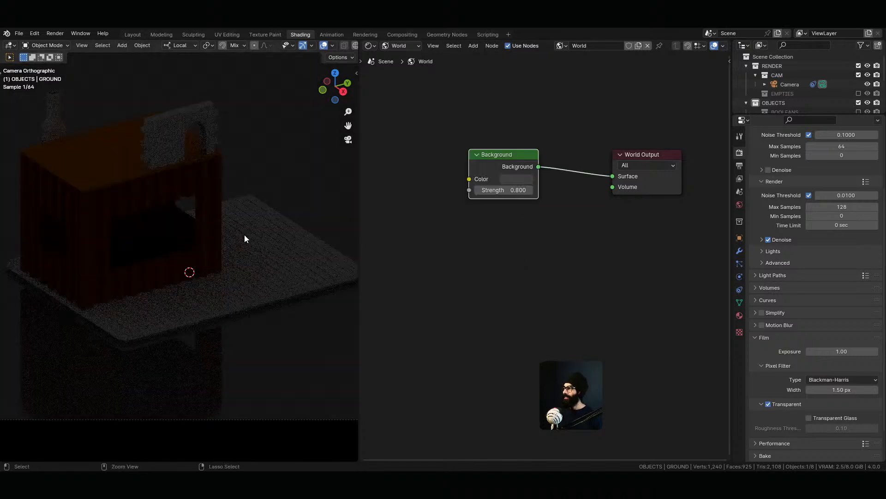
Set the world Background node's strength to 0
{"action": "left_click", "coordinate": [517, 193]}
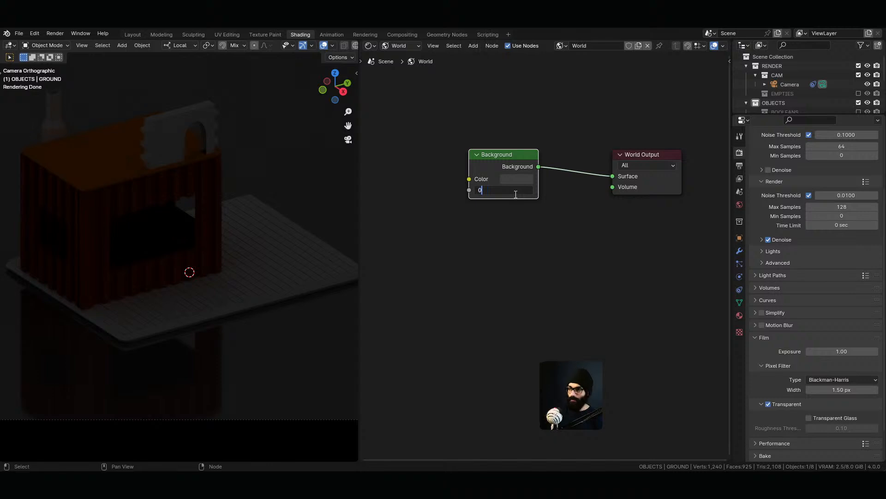
{"action": "type", "text": "0"}
{"action": "key", "text": "Return"}
Return to the Layout workspace and resize the side editors to show the full Outliner and the whole reference image
{"action": "left_click", "coordinate": [140, 34]}
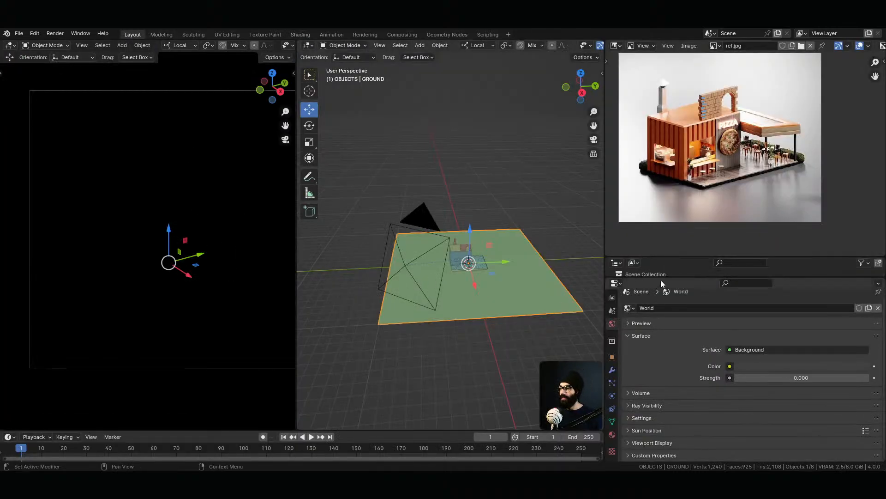
{"action": "left_click_drag", "start_coordinate": [661, 279], "coordinate": [661, 434]}
{"action": "middle_click_drag", "start_coordinate": [736, 146], "coordinate": [754, 161]}
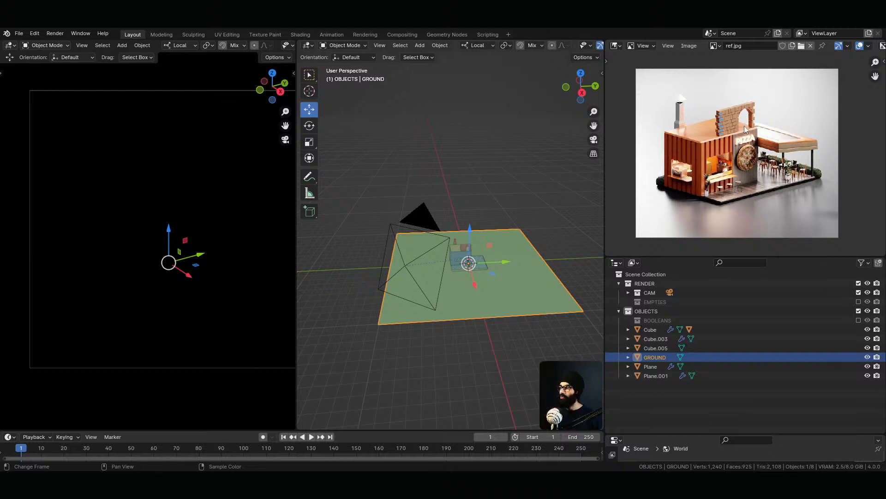
{"action": "mouse_move", "coordinate": [749, 256]}
{"action": "left_mouse_down"}
{"action": "mouse_move", "coordinate": [750, 302]}
{"action": "mouse_move", "coordinate": [750, 272]}
{"action": "left_mouse_up"}
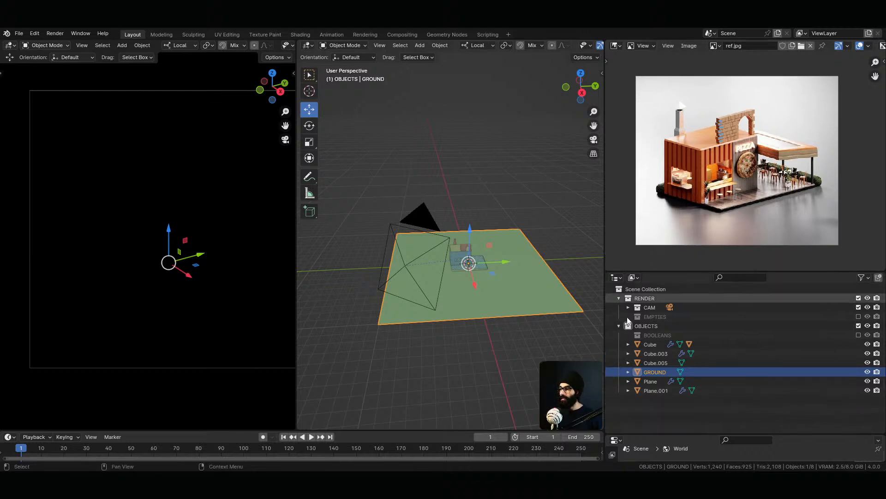
Collapse the OBJECTS collection and add a new collection named LIGHT inside the RENDER collection
{"action": "left_click", "coordinate": [620, 326]}
{"action": "left_click", "coordinate": [625, 300]}
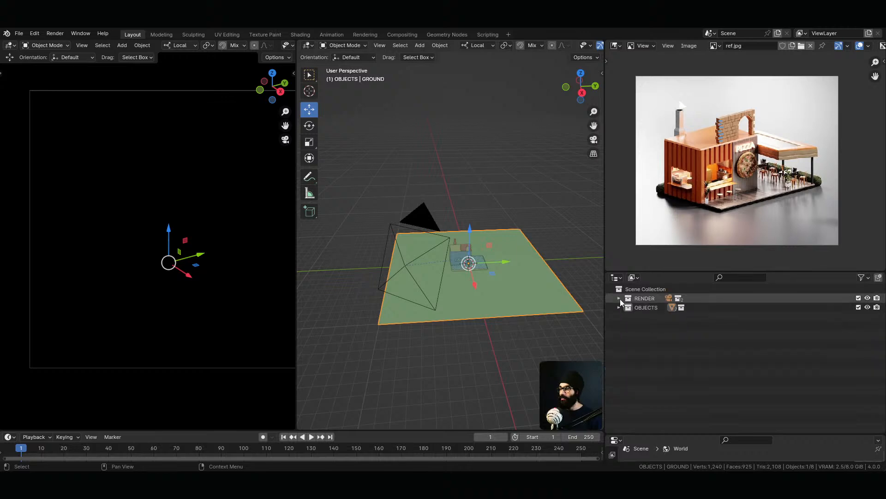
{"action": "key", "text": "c"}
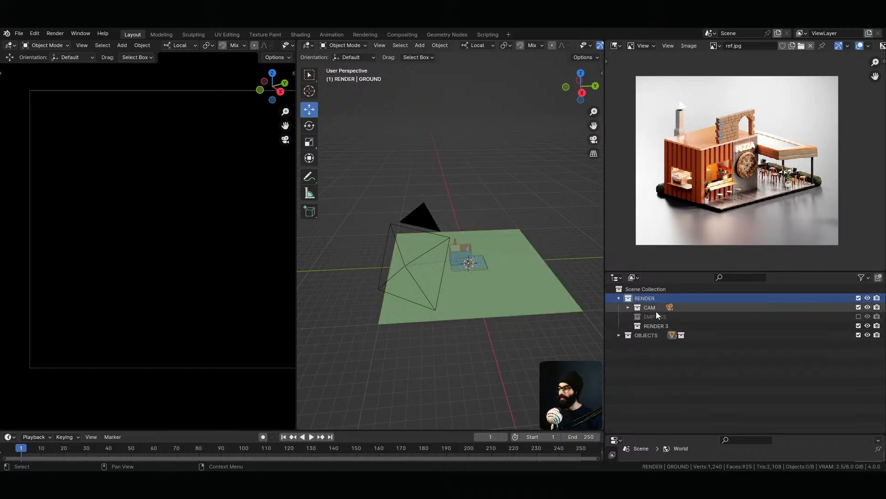
{"action": "left_click", "coordinate": [665, 326]}
{"action": "key", "text": "F2"}
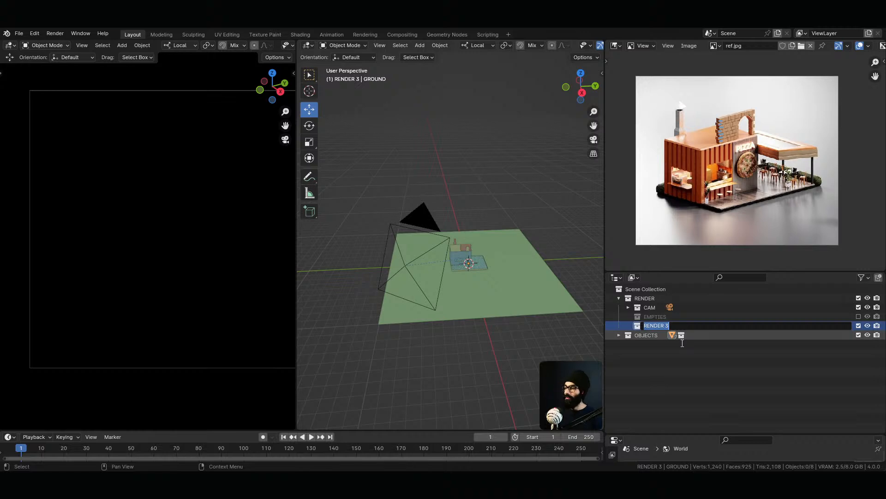
{"action": "type", "text": "LIGHT"}
{"action": "key", "text": "Return"}
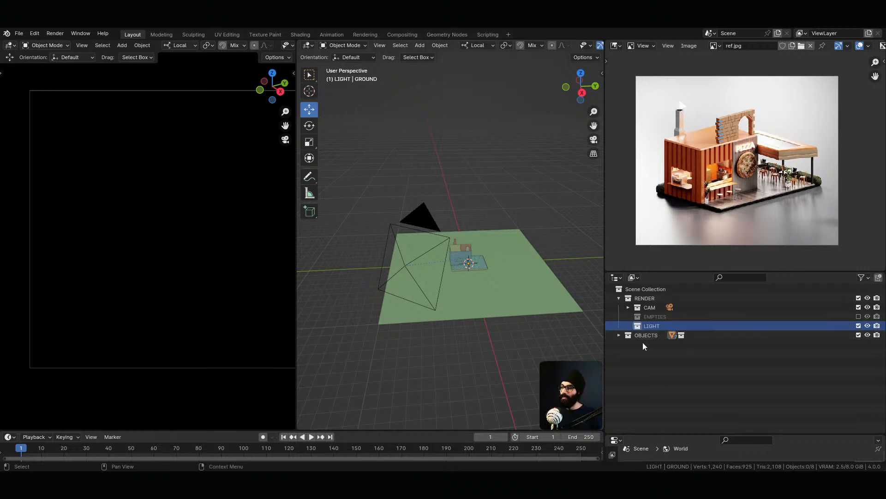
{"action": "middle_click_drag", "start_coordinate": [221, 245], "coordinate": [193, 247], "text": "shift"}
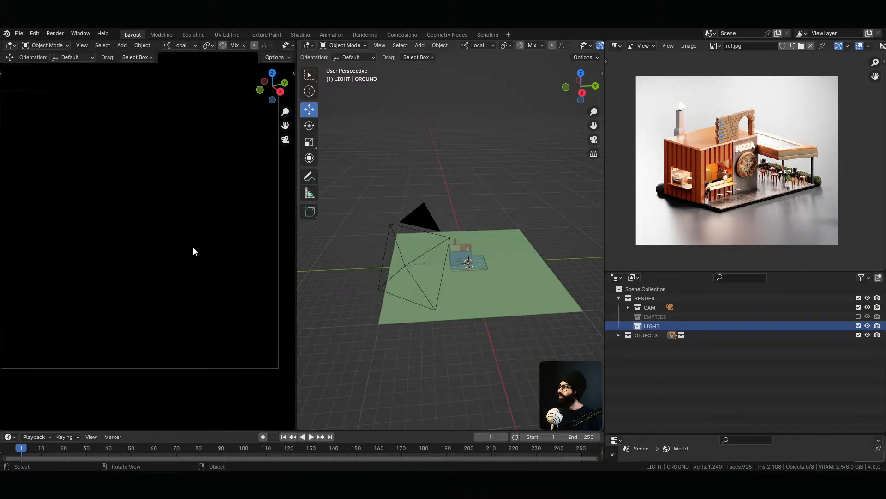
{"action": "key", "text": "alt+Tab"}
{"action": "key", "text": "alt+Tab"}
{"action": "key", "text": "alt+Tab"}
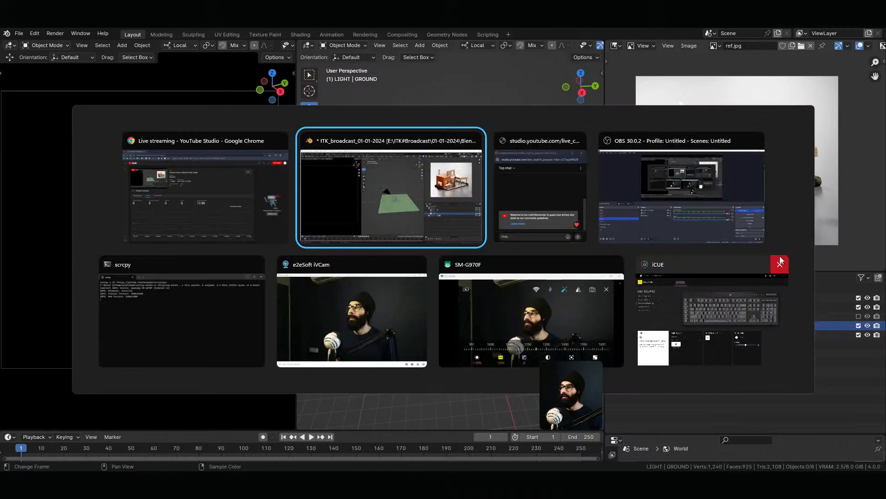
{"action": "key", "text": "alt+Tab"}
{"action": "key", "text": "alt+Tab"}
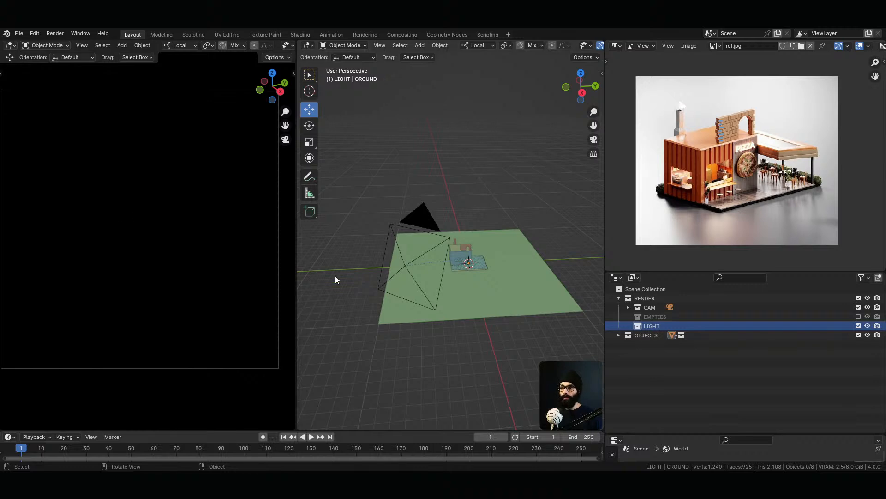
Examine the pizza shop model from several angles and compare it with the lighting in the reference image
{"action": "middle_click_drag", "start_coordinate": [391, 289], "coordinate": [456, 314]}
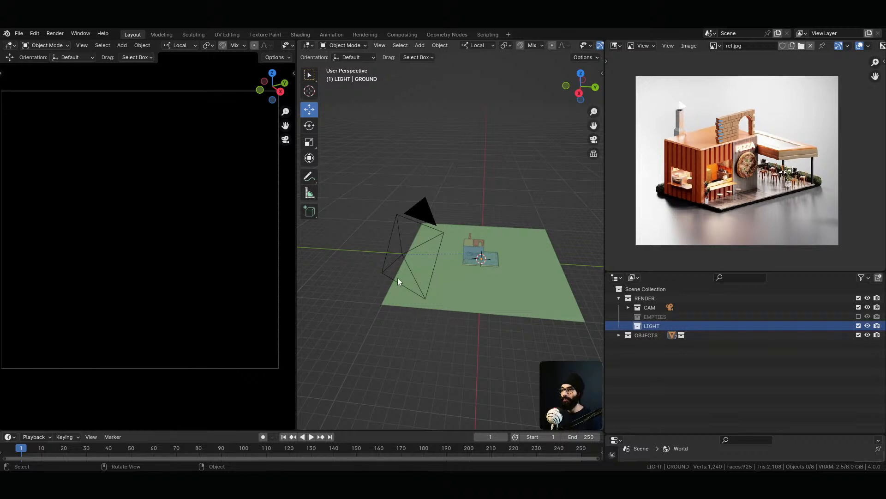
{"action": "scroll", "coordinate": [240, 46], "scroll_direction": "down", "scroll_amount": 5}
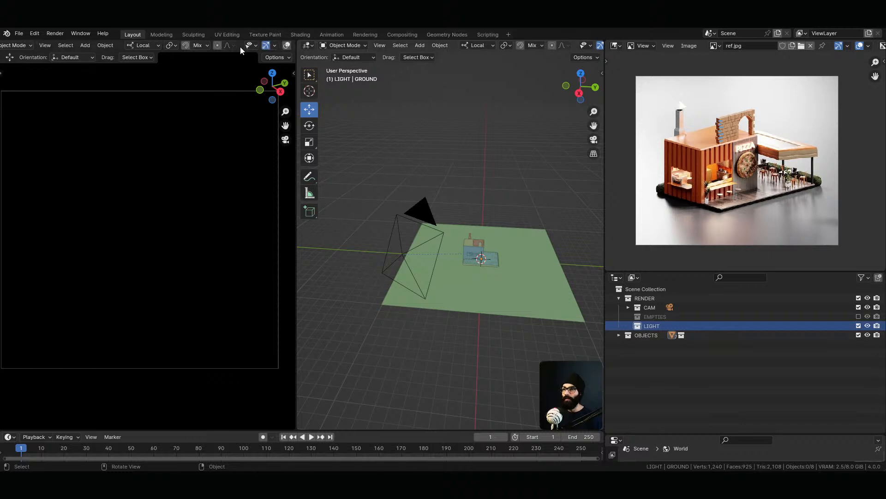
{"action": "left_click", "coordinate": [193, 47]}
{"action": "scroll", "coordinate": [170, 213], "scroll_direction": "up", "scroll_amount": 2}
{"action": "scroll", "coordinate": [170, 213], "scroll_direction": "down", "scroll_amount": 3}
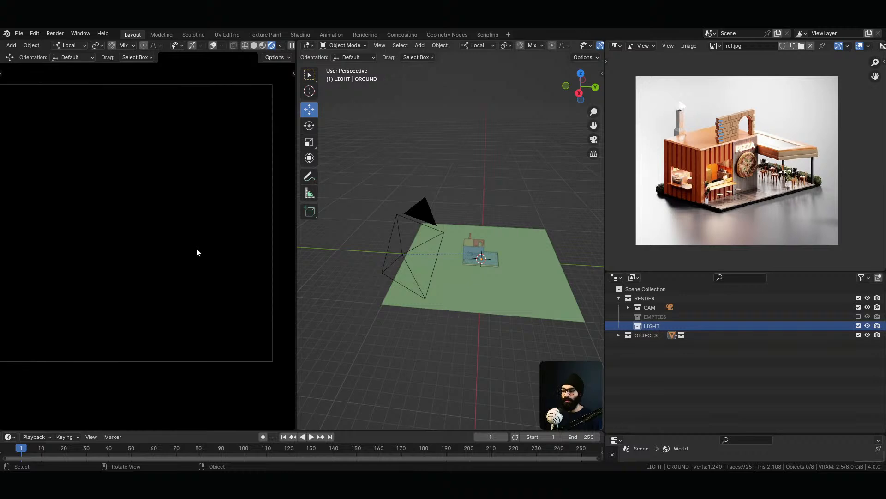
{"action": "scroll", "coordinate": [197, 242], "scroll_direction": "up", "scroll_amount": 1}
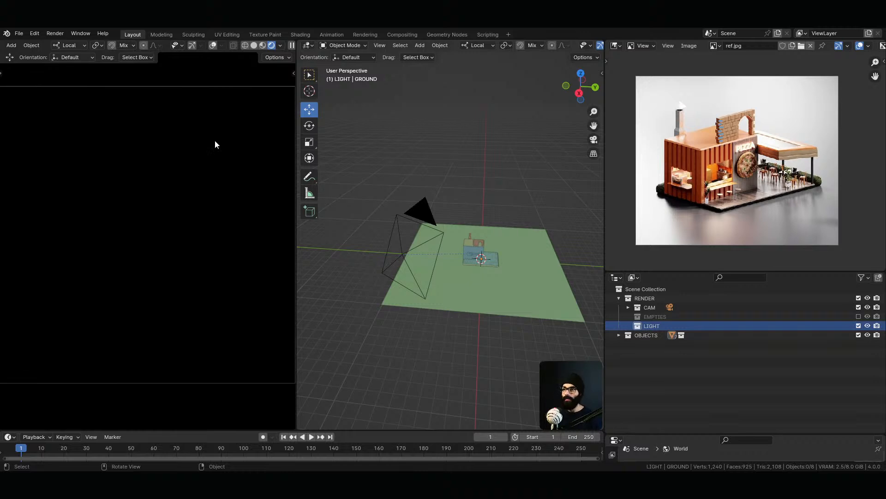
{"action": "middle_click_drag", "start_coordinate": [493, 306], "coordinate": [402, 268]}
{"action": "scroll", "coordinate": [435, 288], "scroll_direction": "up", "scroll_amount": 5}
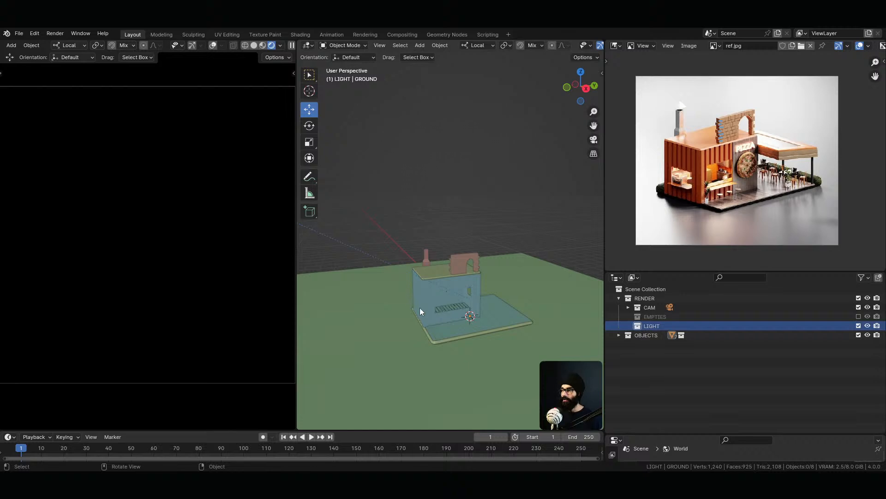
{"action": "scroll", "coordinate": [733, 163], "scroll_direction": "up", "scroll_amount": 2}
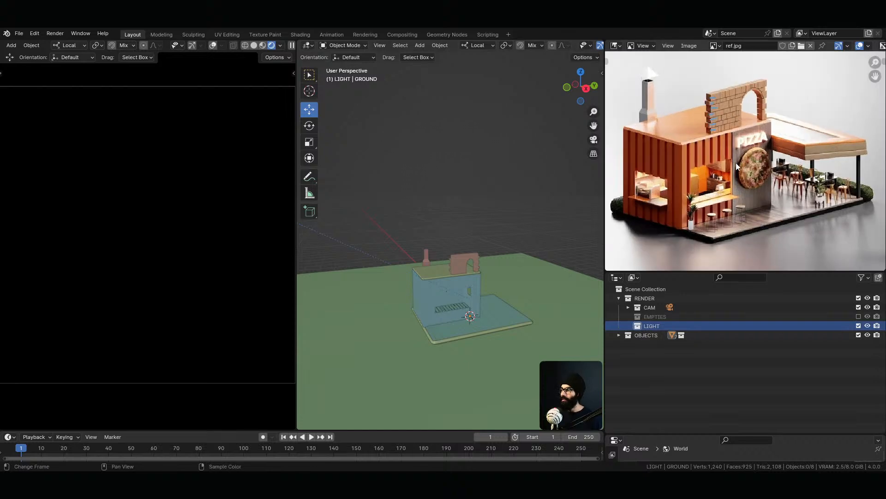
{"action": "scroll", "coordinate": [789, 177], "scroll_direction": "down", "scroll_amount": 3}
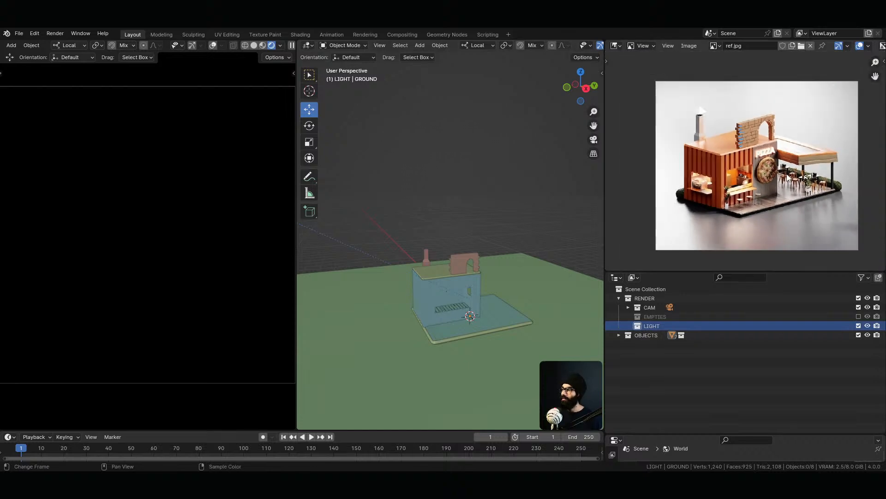
{"action": "scroll", "coordinate": [788, 178], "scroll_direction": "up", "scroll_amount": 2}
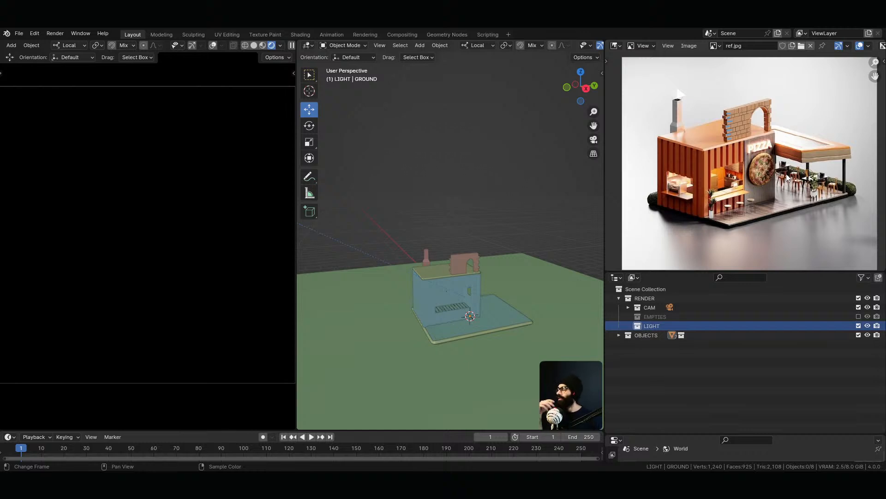
Add an area light to the LIGHT collection and raise it about 4.14 m above the shop along Z
{"action": "middle_click_drag", "start_coordinate": [436, 259], "coordinate": [423, 296]}
{"action": "key", "text": "shift+a"}
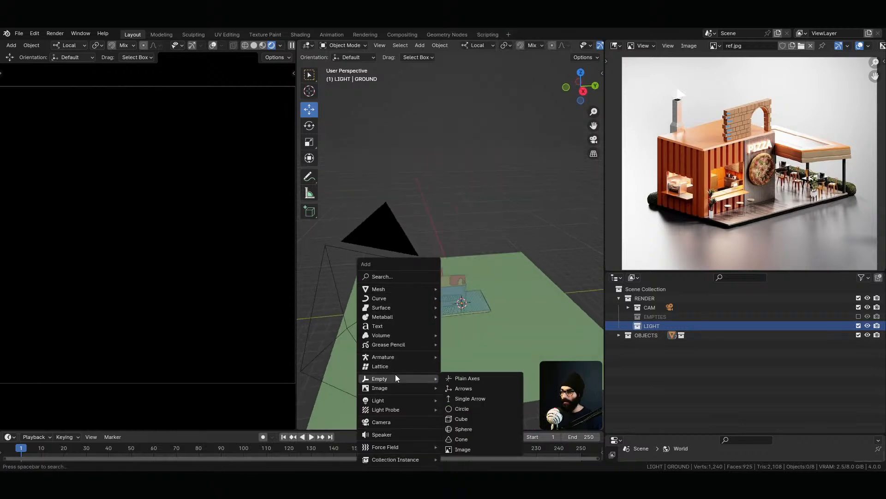
{"action": "mouse_move", "coordinate": [398, 401]}
{"action": "left_click", "coordinate": [478, 431]}
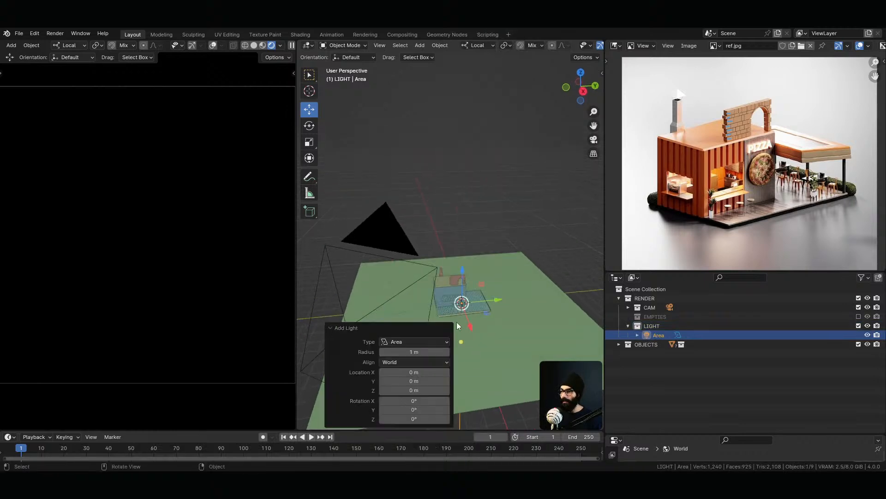
{"action": "key", "text": "g"}
{"action": "key", "text": "z"}
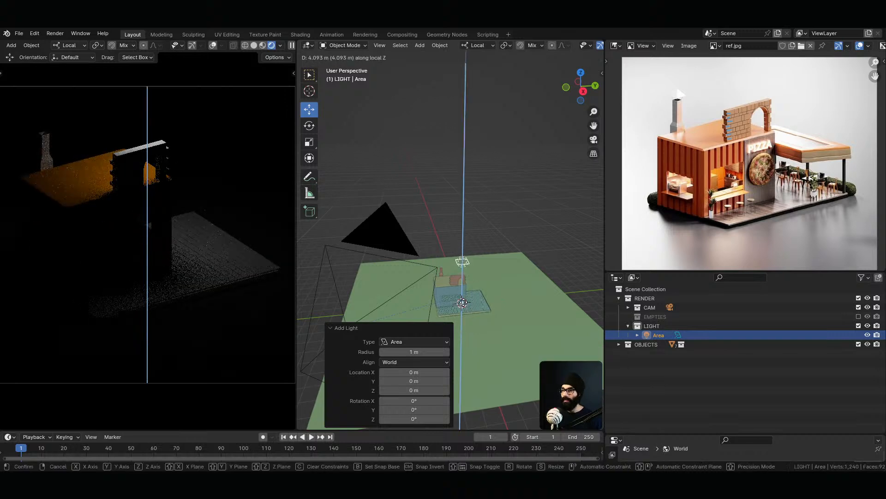
{"action": "left_click", "coordinate": [463, 300]}
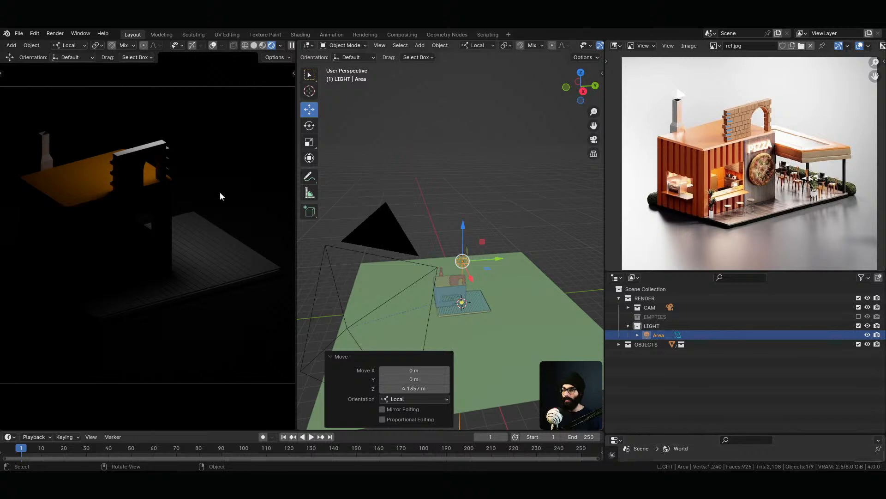
Enlarge the Properties editor, show the area light's settings and raise its power to 100 W and finally to 1000 W
{"action": "left_click_drag", "start_coordinate": [683, 434], "coordinate": [683, 321]}
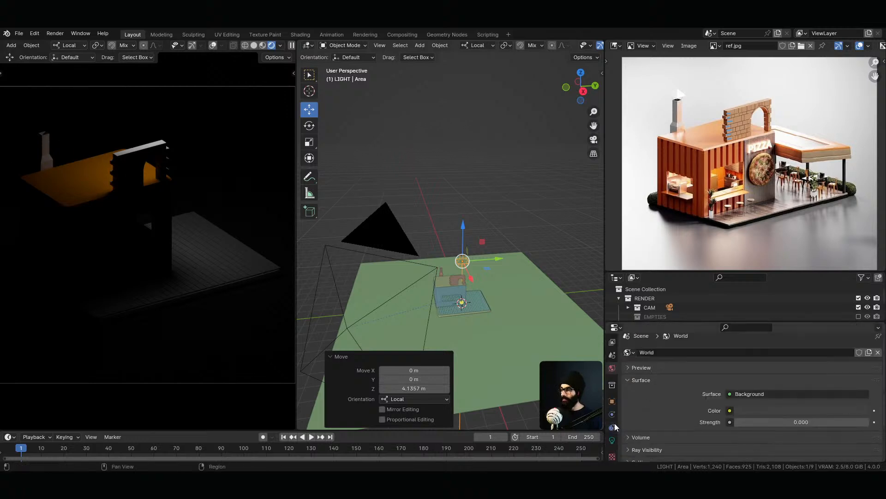
{"action": "left_click", "coordinate": [613, 434]}
{"action": "left_click", "coordinate": [767, 414]}
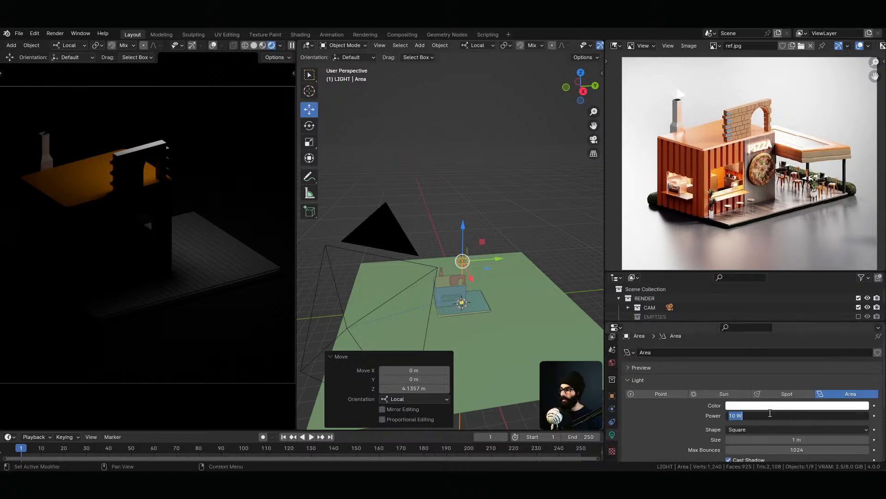
{"action": "type", "text": "100"}
{"action": "key", "text": "Return"}
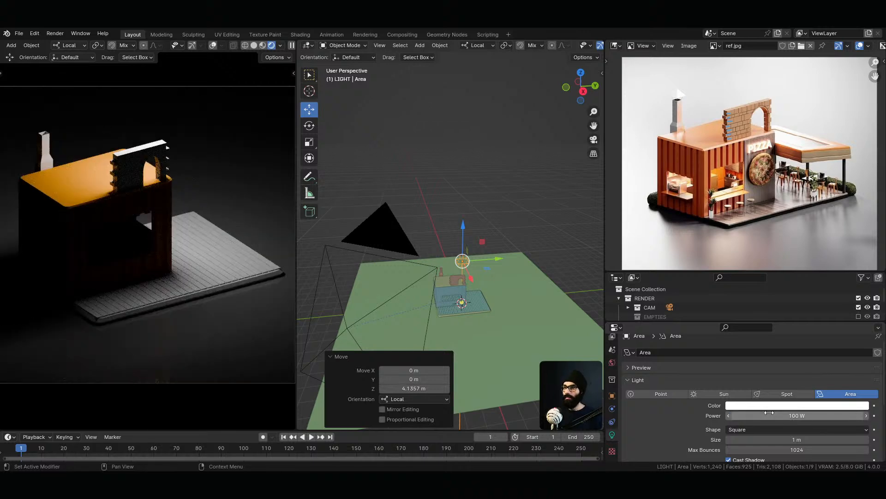
{"action": "left_click", "coordinate": [770, 413]}
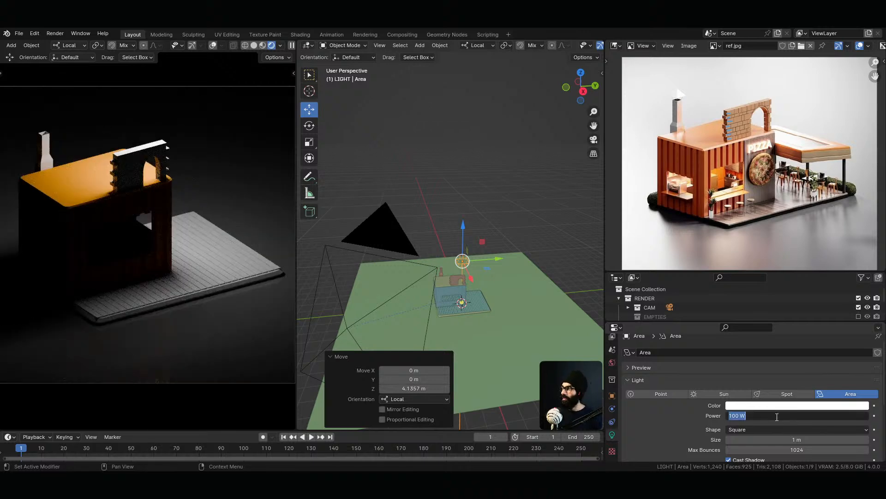
{"action": "type", "text": "1000"}
{"action": "key", "text": "Return"}
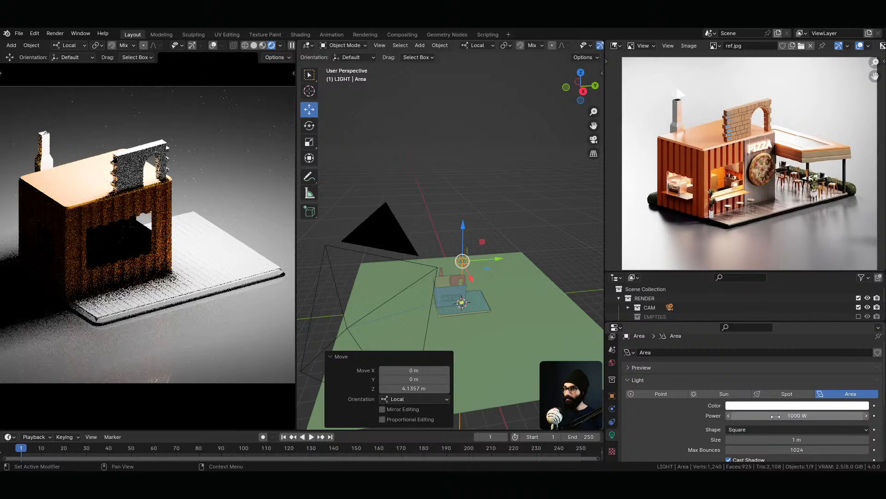
Fit the whole camera frame in the rendered view and enlarge the square area light to a size of 9.36 m
{"action": "middle_click_drag", "start_coordinate": [468, 264], "coordinate": [455, 307]}
{"action": "scroll", "coordinate": [688, 421], "scroll_direction": "down", "scroll_amount": 1}
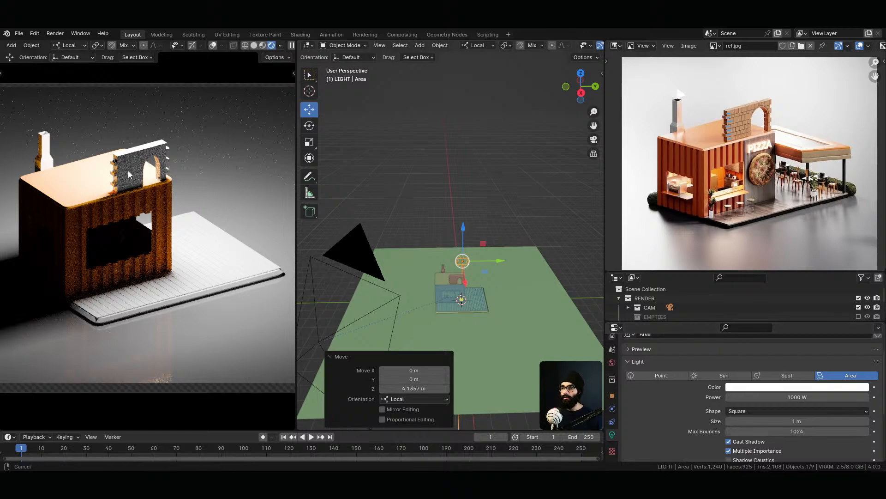
{"action": "scroll", "coordinate": [137, 171], "scroll_direction": "up", "scroll_amount": 4}
{"action": "key", "text": "KP_0"}
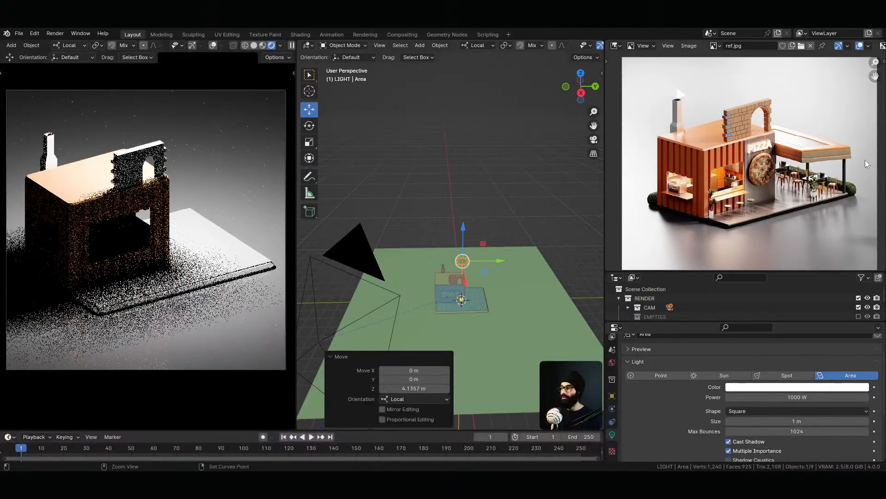
{"action": "left_click_drag", "start_coordinate": [792, 421], "coordinate": [849, 421]}
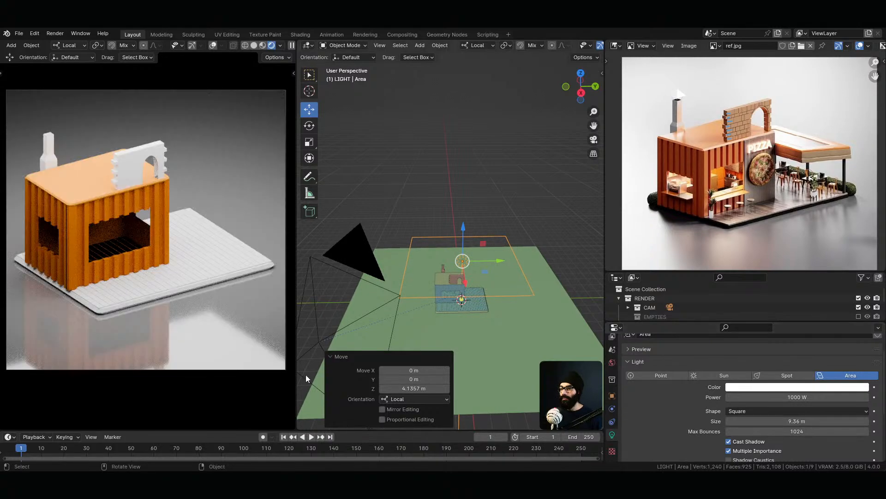
Switch the area light's Multiple Importance off and back on, and look through its other light settings and preview
{"action": "scroll", "coordinate": [700, 436], "scroll_direction": "down", "scroll_amount": 3}
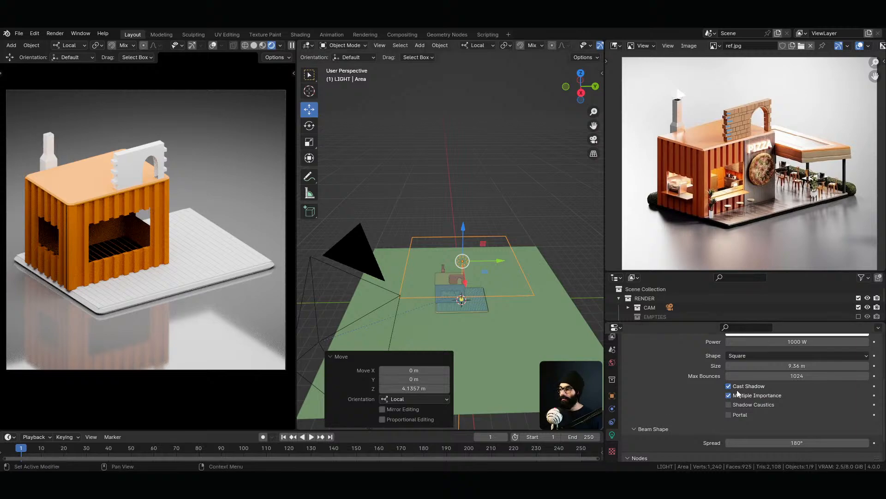
{"action": "left_click", "coordinate": [729, 396]}
{"action": "left_click", "coordinate": [728, 395]}
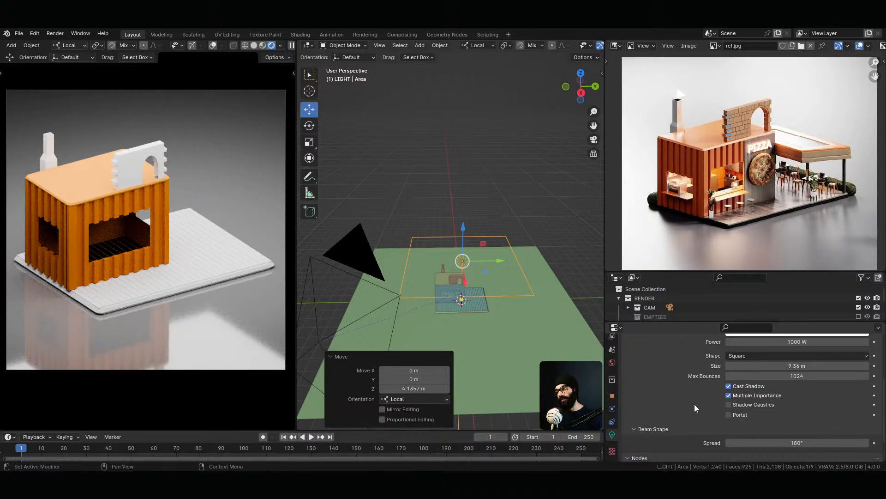
{"action": "scroll", "coordinate": [686, 411], "scroll_direction": "up", "scroll_amount": 3}
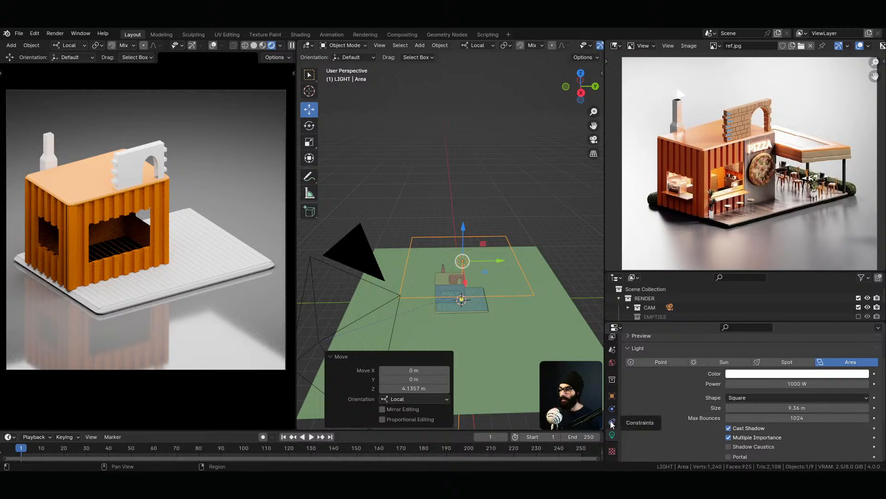
{"action": "scroll", "coordinate": [652, 428], "scroll_direction": "down", "scroll_amount": 4}
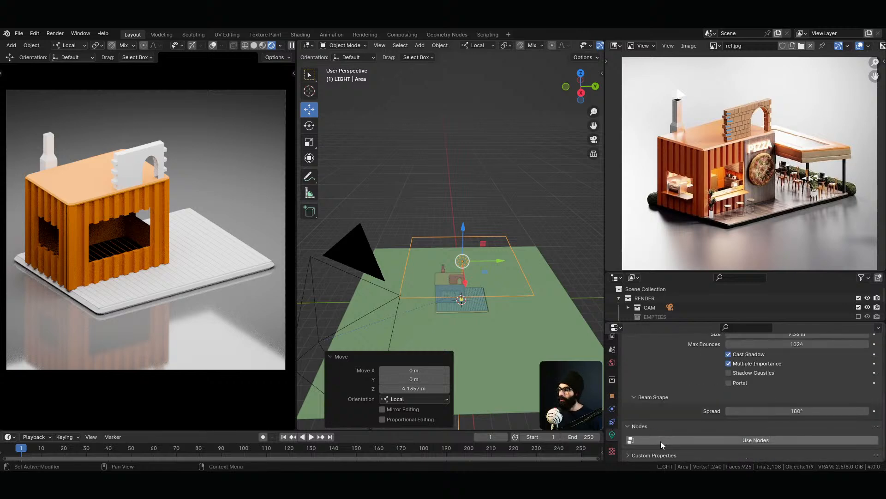
{"action": "scroll", "coordinate": [692, 402], "scroll_direction": "up", "scroll_amount": 6}
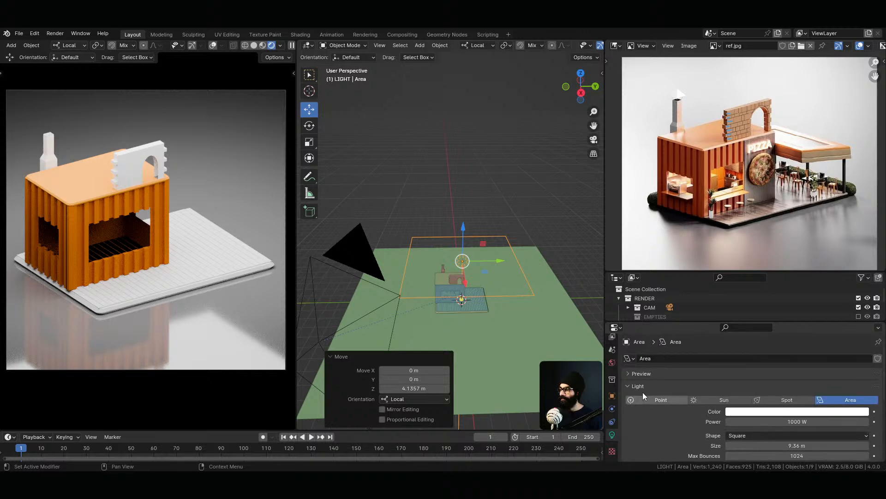
{"action": "left_click", "coordinate": [630, 373]}
{"action": "left_click", "coordinate": [629, 373]}
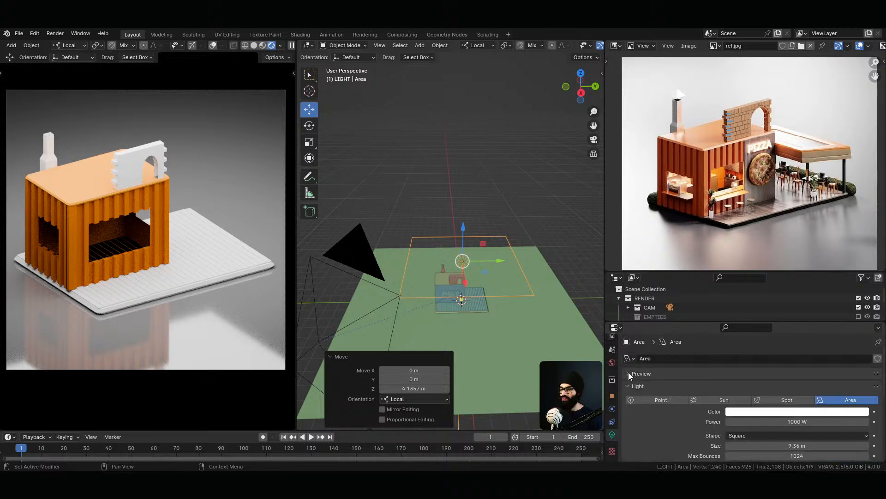
Look through the ground plane's object and collection properties, and bring the area light's settings back up
{"action": "left_click", "coordinate": [503, 361]}
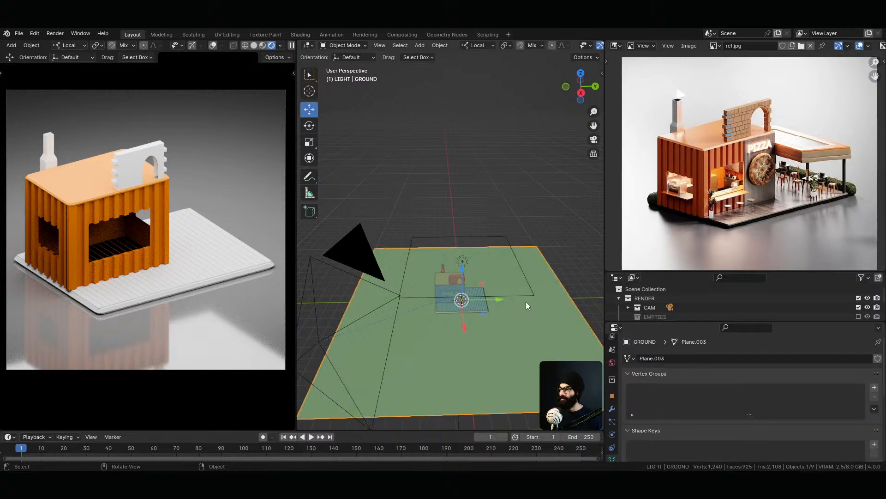
{"action": "scroll", "coordinate": [613, 427], "scroll_direction": "down", "scroll_amount": 2}
{"action": "left_click", "coordinate": [613, 377]}
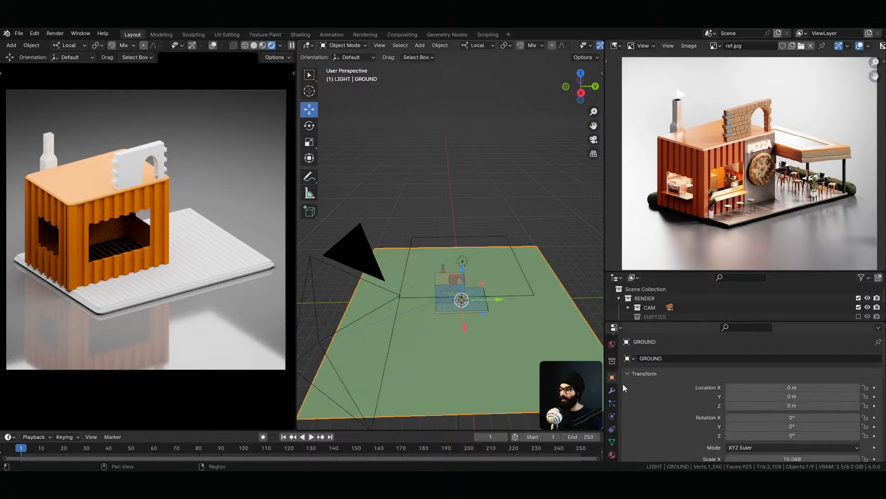
{"action": "scroll", "coordinate": [663, 413], "scroll_direction": "down", "scroll_amount": 5}
{"action": "left_click", "coordinate": [613, 362]}
{"action": "scroll", "coordinate": [612, 405], "scroll_direction": "up", "scroll_amount": 3}
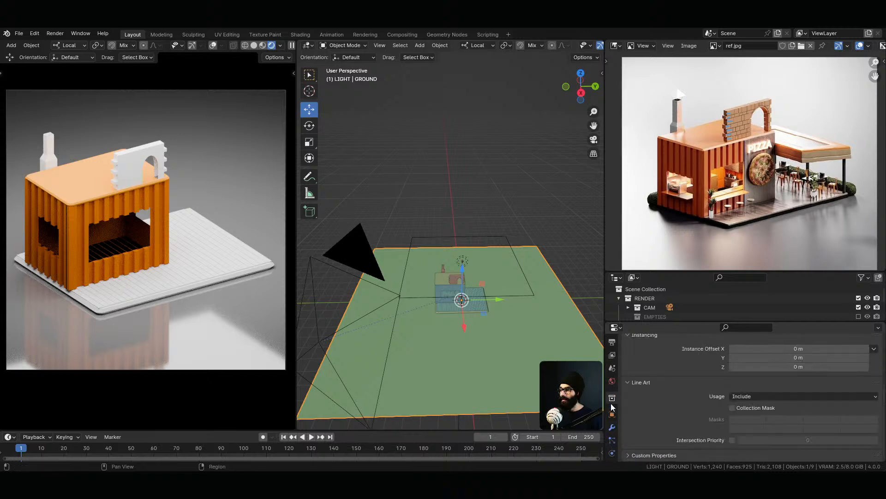
{"action": "scroll", "coordinate": [656, 413], "scroll_direction": "up", "scroll_amount": 3}
{"action": "left_click", "coordinate": [513, 294]}
{"action": "scroll", "coordinate": [616, 450], "scroll_direction": "down", "scroll_amount": 4}
{"action": "left_click", "coordinate": [613, 434]}
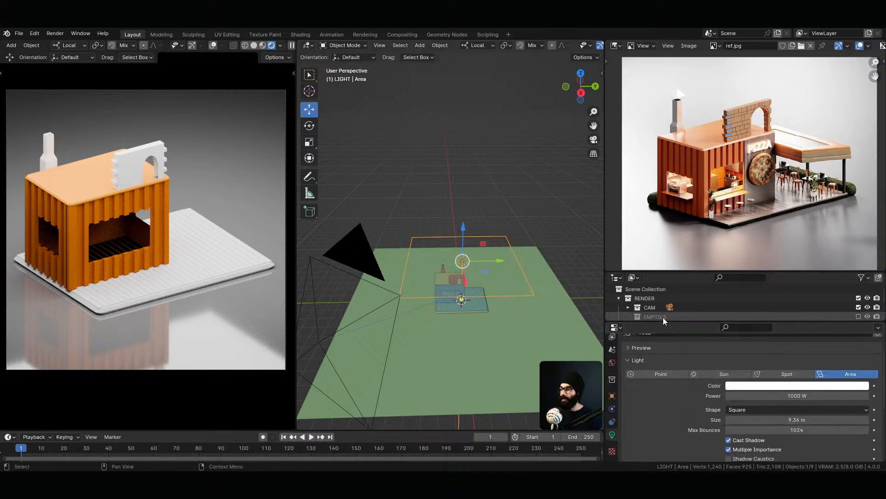
Enlarge the Outliner, make a linked duplicate of the area light in place and switch to the top view
{"action": "left_click_drag", "start_coordinate": [617, 322], "coordinate": [616, 421]}
{"action": "middle_click_drag", "start_coordinate": [470, 345], "coordinate": [498, 332]}
{"action": "key", "text": "shift+d"}
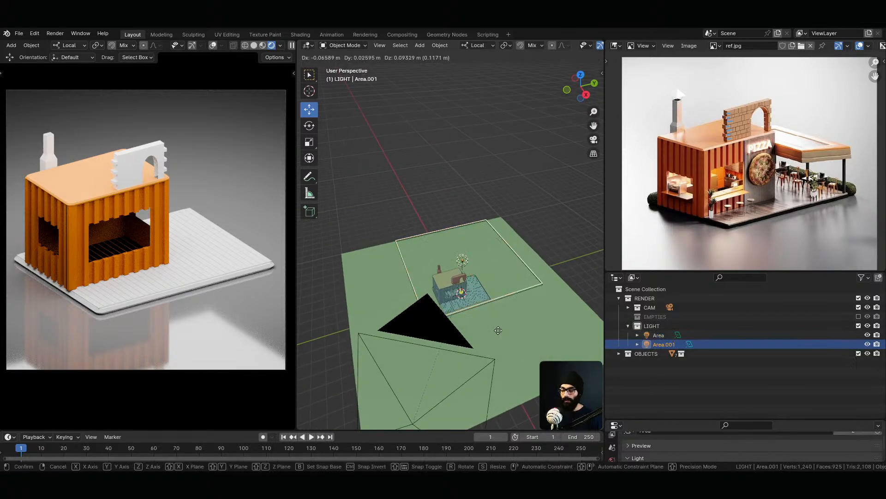
{"action": "right_click", "coordinate": [489, 318]}
{"action": "middle_click_drag", "start_coordinate": [488, 318], "coordinate": [459, 288]}
{"action": "key", "text": "grave"}
{"action": "left_click", "coordinate": [459, 266]}
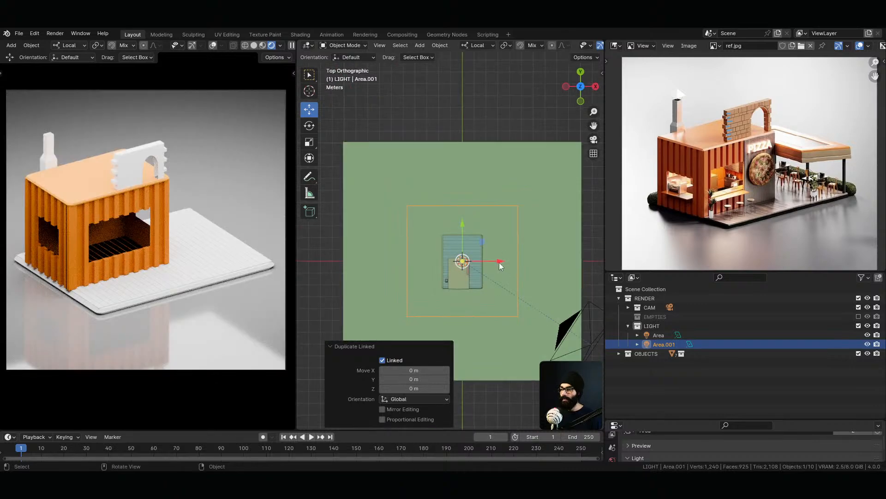
Move the duplicated area light about -9.53 m along X and 7.22 m along Y, beyond the ground's corner
{"action": "key", "text": "g"}
{"action": "key", "text": "x"}
{"action": "left_click", "coordinate": [387, 268]}
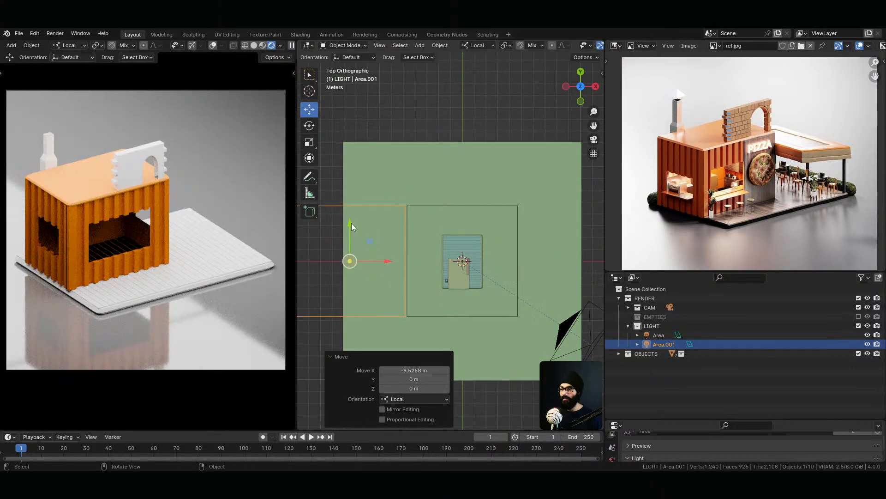
{"action": "key", "text": "g"}
{"action": "key", "text": "y"}
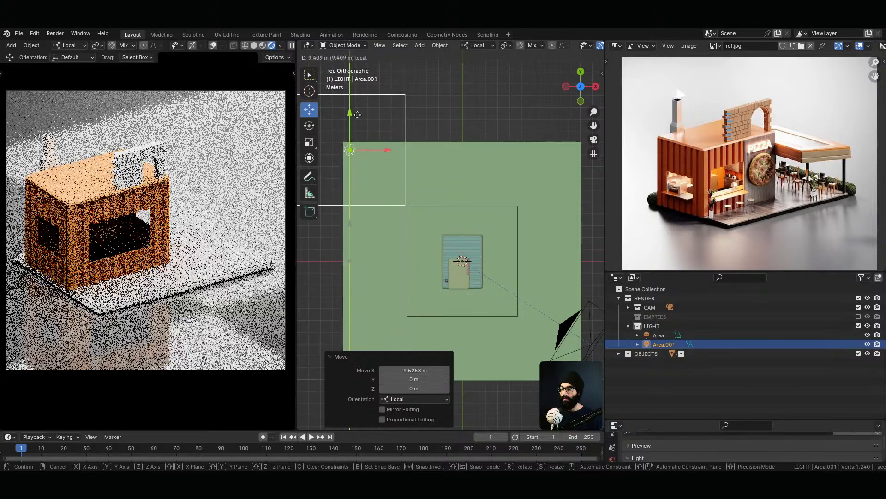
{"action": "left_click", "coordinate": [372, 144]}
Make a linked duplicate of the offset light and place it directly below the original along Y, undoing an extra sideways shift
{"action": "middle_click_drag", "start_coordinate": [422, 215], "coordinate": [471, 187], "text": "shift"}
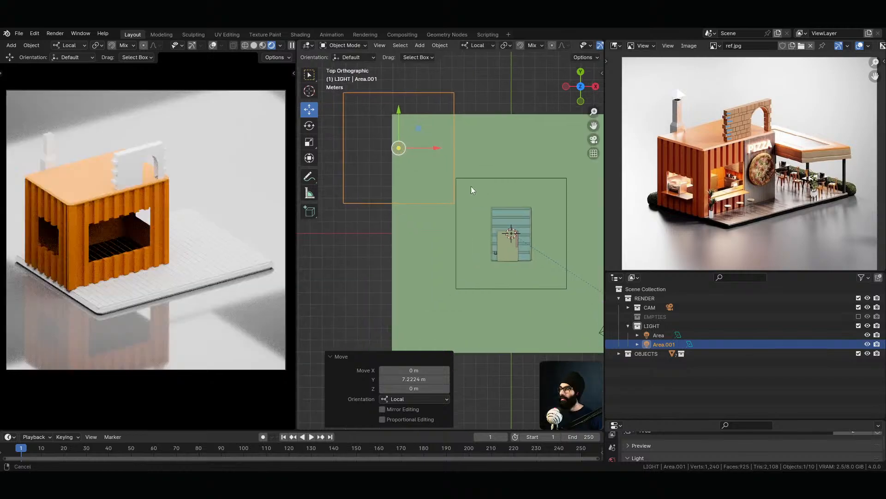
{"action": "key", "text": "alt+d"}
{"action": "right_click", "coordinate": [465, 187]}
{"action": "left_click_drag", "start_coordinate": [400, 121], "coordinate": [407, 230]}
{"action": "mouse_move", "coordinate": [437, 267]}
{"action": "left_mouse_down"}
{"action": "mouse_move", "coordinate": [445, 268]}
{"action": "mouse_move", "coordinate": [406, 269]}
{"action": "mouse_move", "coordinate": [421, 271]}
{"action": "left_mouse_up"}
{"action": "key", "text": "ctrl+z"}
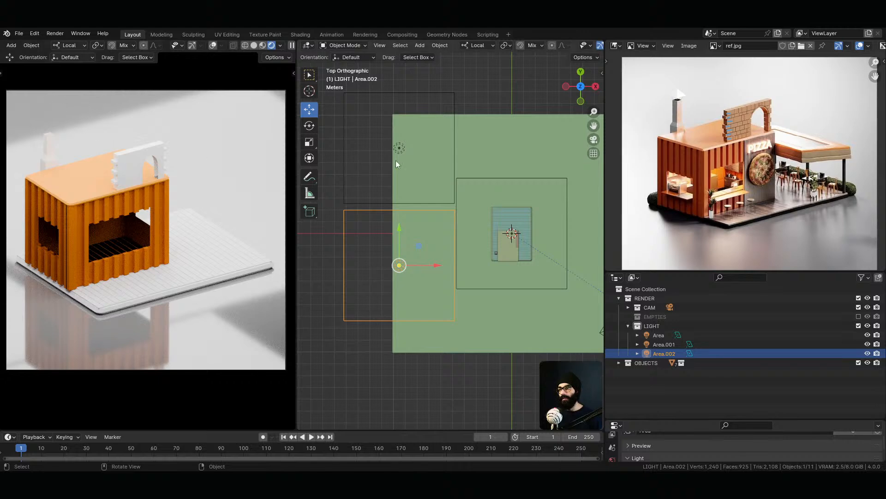
Move both side area lights together about -2.03 m along X and scale them up by about 1.466
{"action": "left_click", "coordinate": [399, 149]}
{"action": "left_click", "coordinate": [408, 260], "text": "shift"}
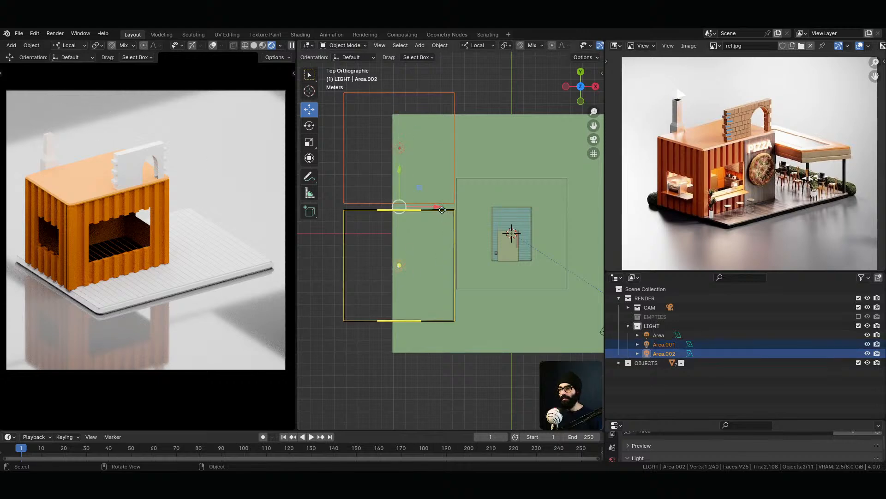
{"action": "left_click_drag", "start_coordinate": [438, 207], "coordinate": [410, 207]}
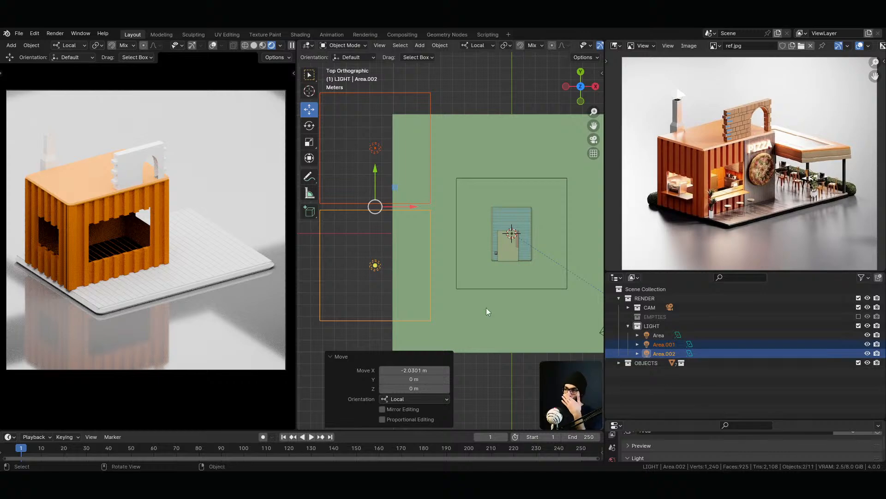
{"action": "key", "text": "s"}
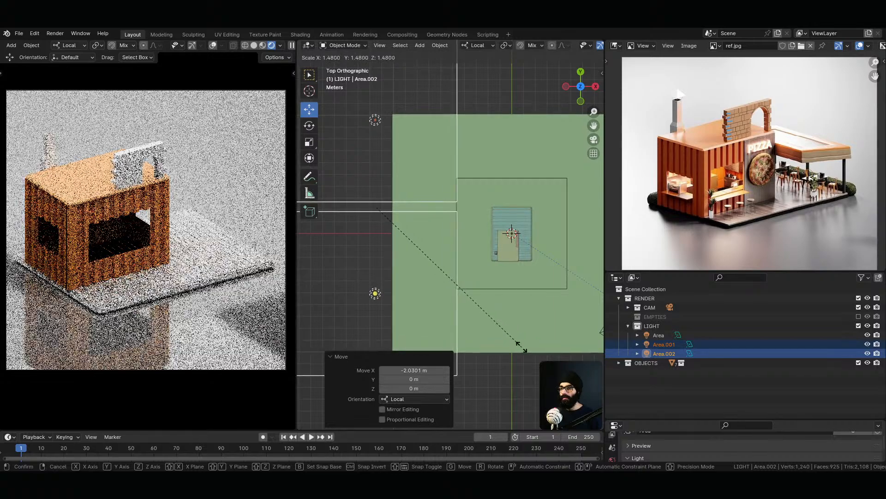
{"action": "left_click", "coordinate": [516, 304]}
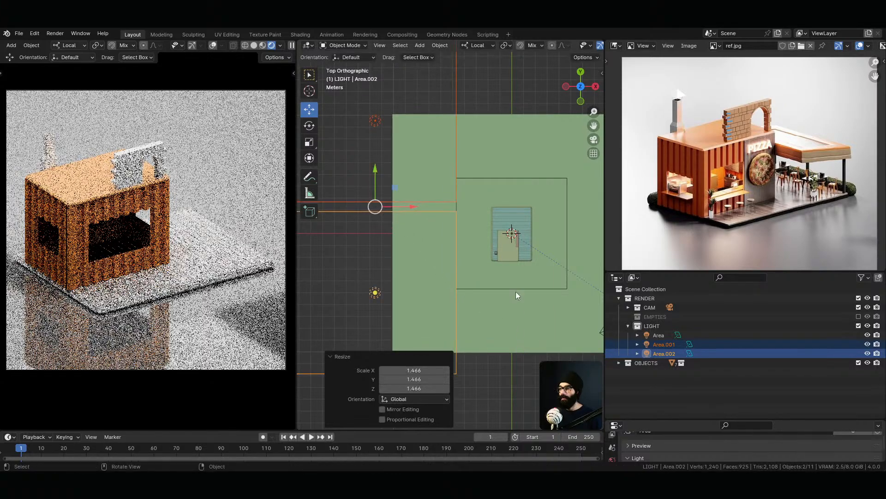
Stretch the area light above the shop by about 1.565 along its local Y axis
{"action": "left_click", "coordinate": [529, 310]}
{"action": "key", "text": "s"}
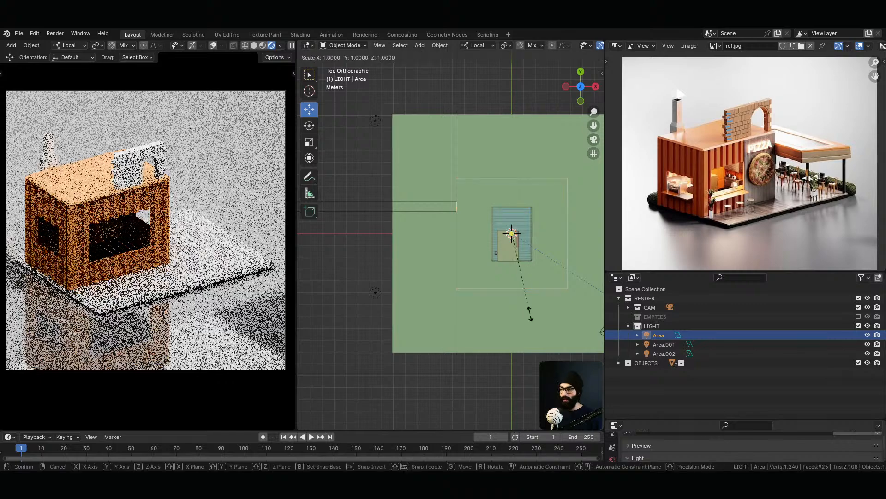
{"action": "key", "text": "y"}
{"action": "key", "text": "y"}
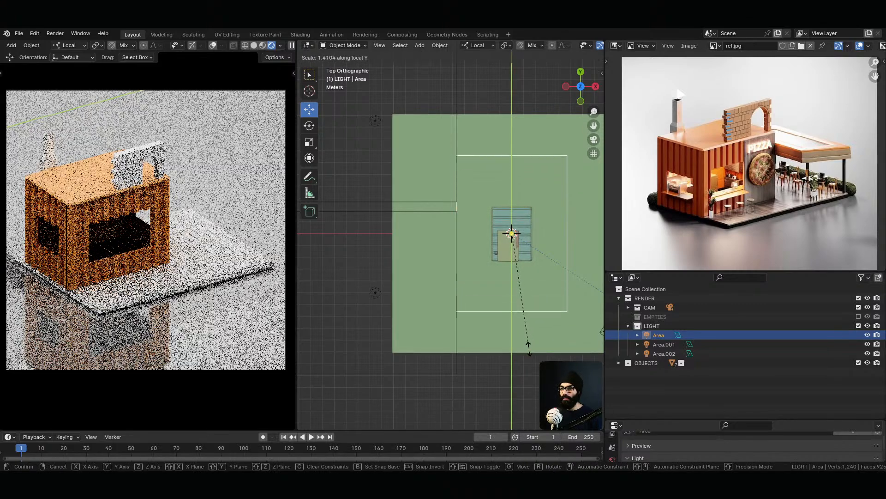
{"action": "left_click", "coordinate": [528, 361]}
{"action": "middle_click_drag", "start_coordinate": [544, 300], "coordinate": [451, 157]}
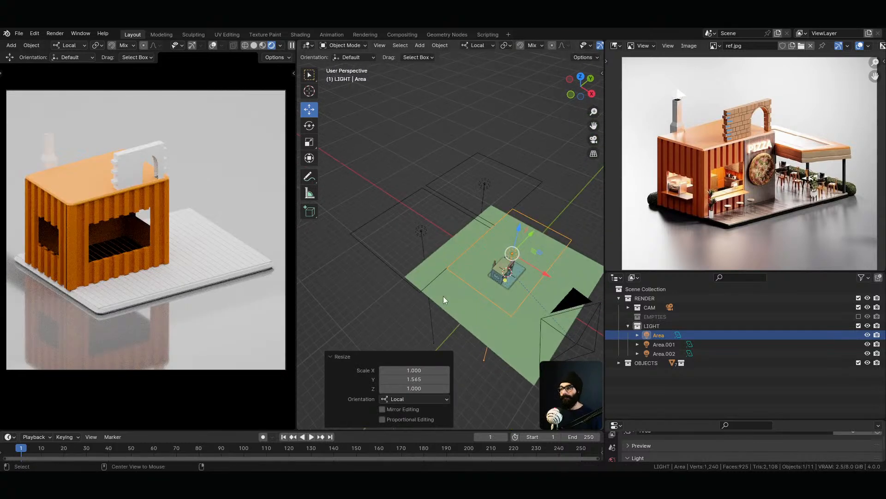
Deselect everything and turn the LIGHT collection off and back on to compare the render
{"action": "key", "text": "alt+a"}
{"action": "left_click", "coordinate": [858, 327]}
{"action": "left_click", "coordinate": [859, 328]}
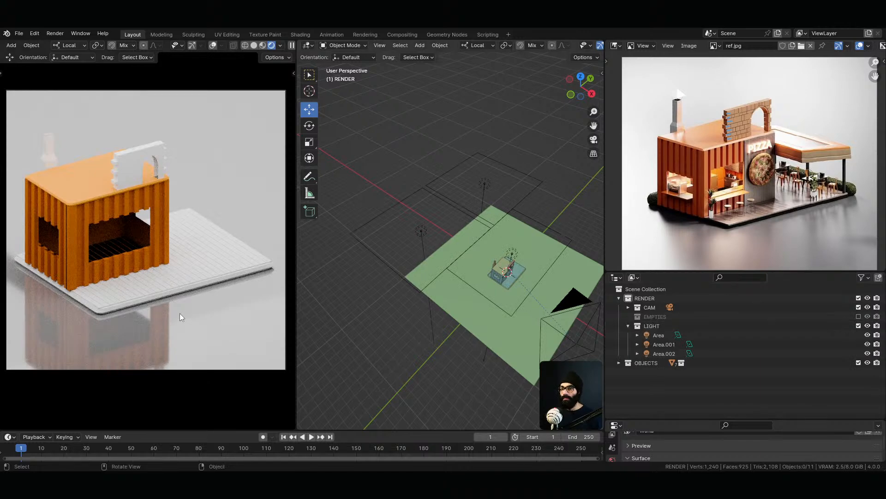
Show the GROUND plane's material in an enlarged Properties editor and set Metallic to 0.225 and Roughness to 0.174
{"action": "left_click", "coordinate": [184, 339]}
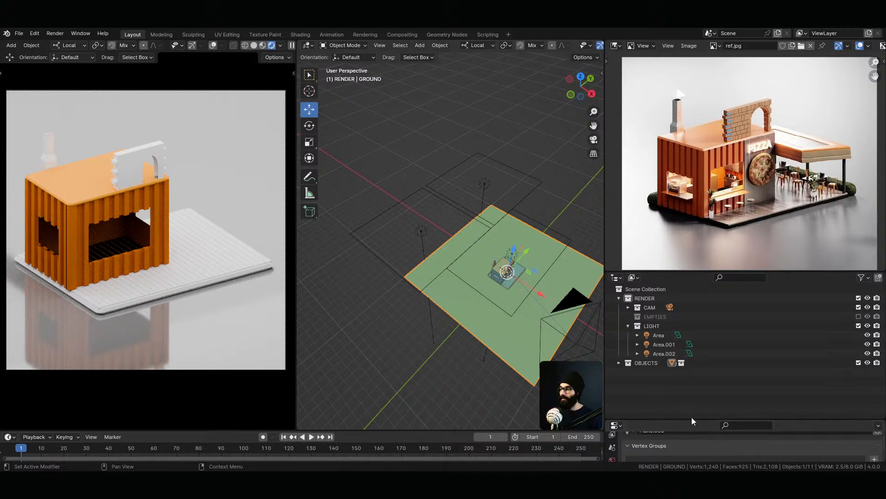
{"action": "left_click_drag", "start_coordinate": [692, 420], "coordinate": [674, 298]}
{"action": "left_click", "coordinate": [612, 446]}
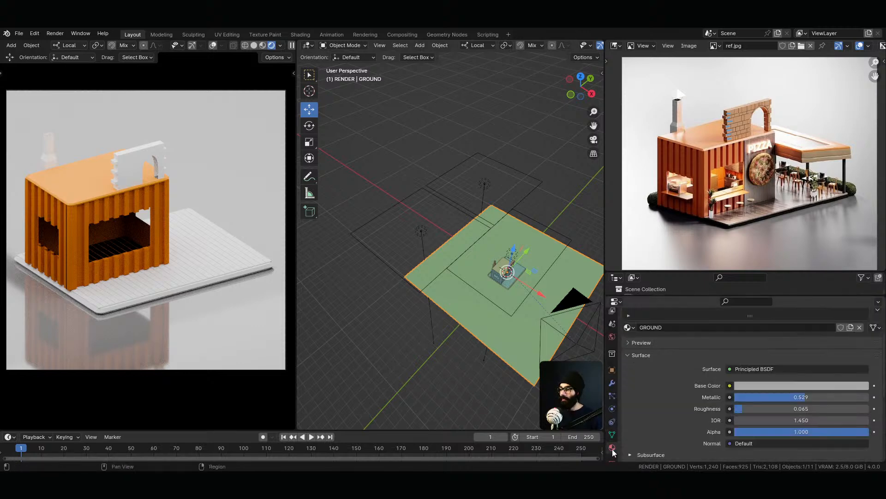
{"action": "left_click_drag", "start_coordinate": [780, 397], "coordinate": [758, 407]}
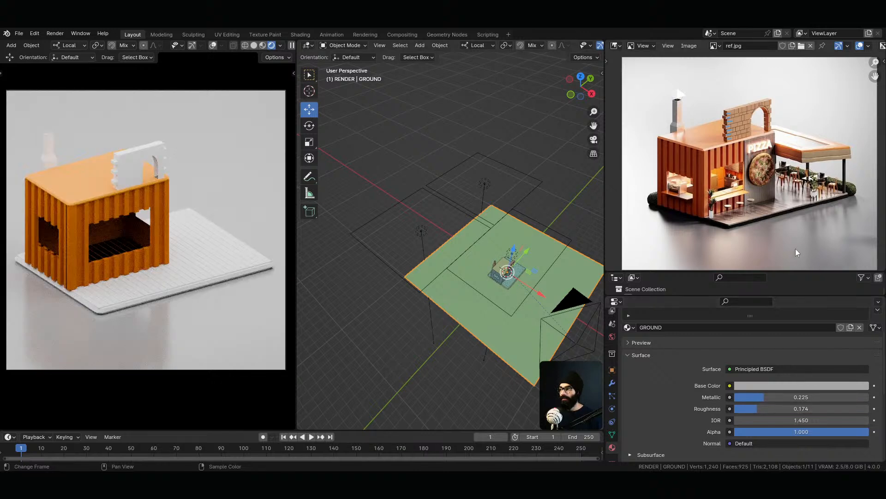
Examine the ground reflections and the lighting on the shop walls in the reference image against the scene's light layout
{"action": "scroll", "coordinate": [796, 248], "scroll_direction": "up", "scroll_amount": 6}
{"action": "scroll", "coordinate": [779, 213], "scroll_direction": "down", "scroll_amount": 8}
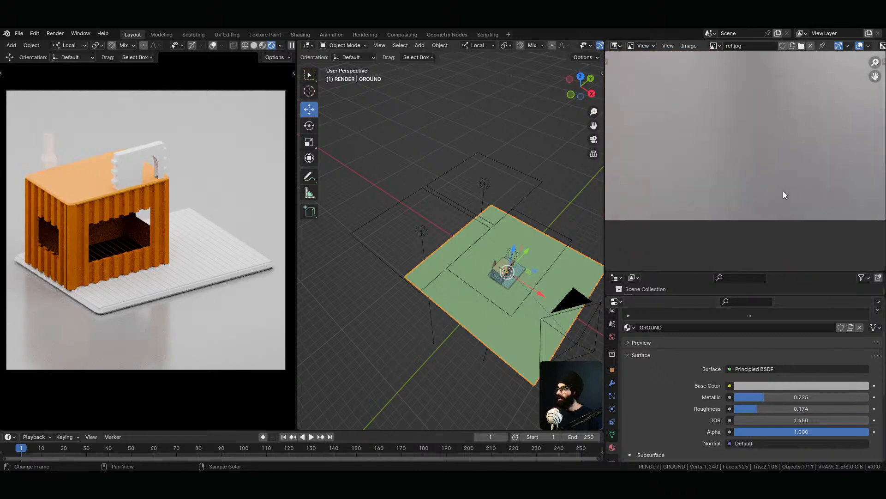
{"action": "scroll", "coordinate": [749, 180], "scroll_direction": "up", "scroll_amount": 3}
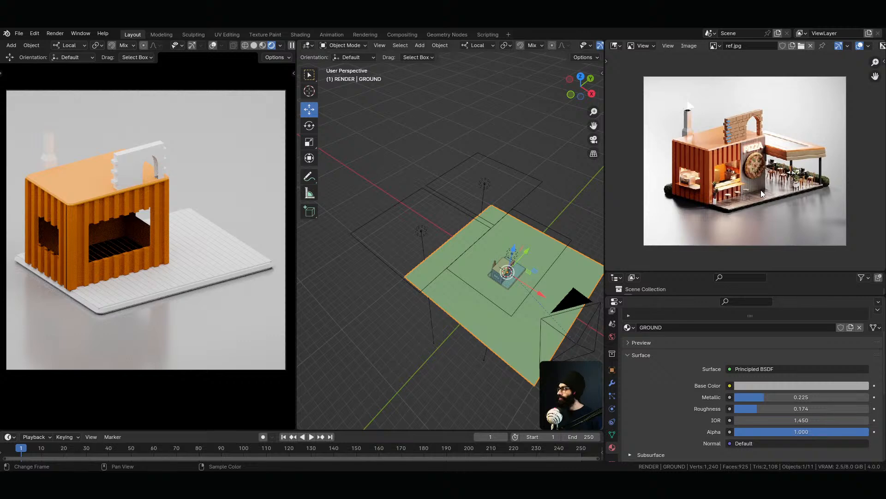
{"action": "scroll", "coordinate": [708, 153], "scroll_direction": "up", "scroll_amount": 4}
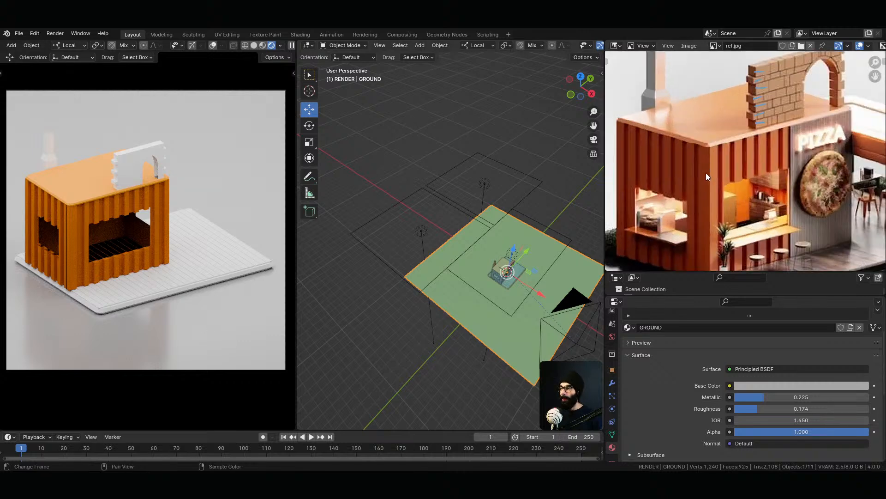
{"action": "middle_click_drag", "start_coordinate": [443, 287], "coordinate": [525, 259]}
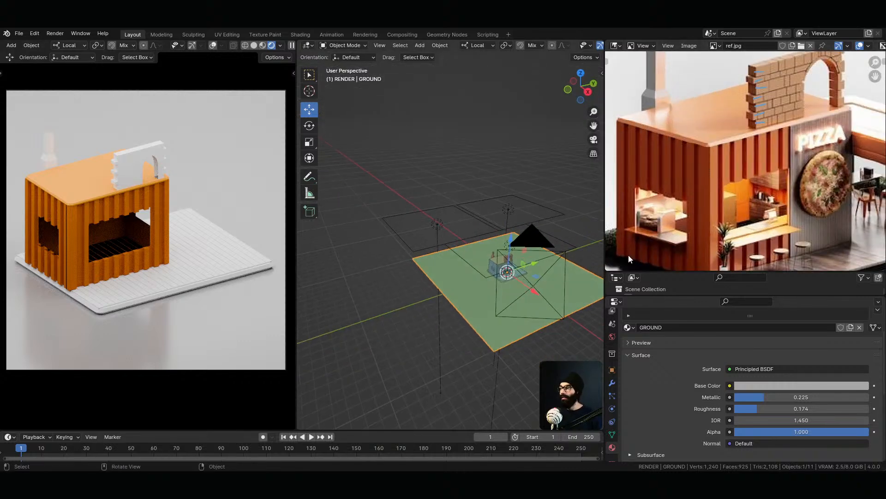
{"action": "scroll", "coordinate": [763, 210], "scroll_direction": "down", "scroll_amount": 2}
{"action": "middle_click_drag", "start_coordinate": [577, 268], "coordinate": [359, 337]}
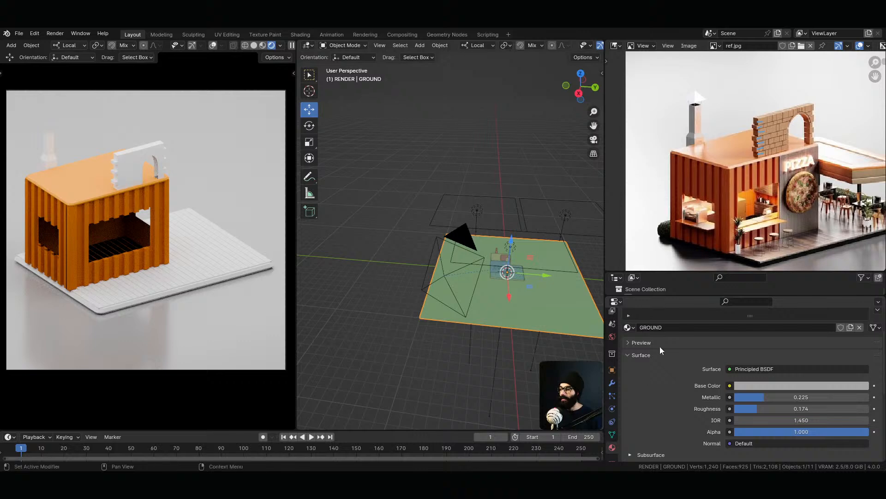
Enlarge the Outliner again and add a spot light to the LIGHT collection at the world origin
{"action": "left_click_drag", "start_coordinate": [678, 299], "coordinate": [667, 435]}
{"action": "left_click", "coordinate": [652, 326]}
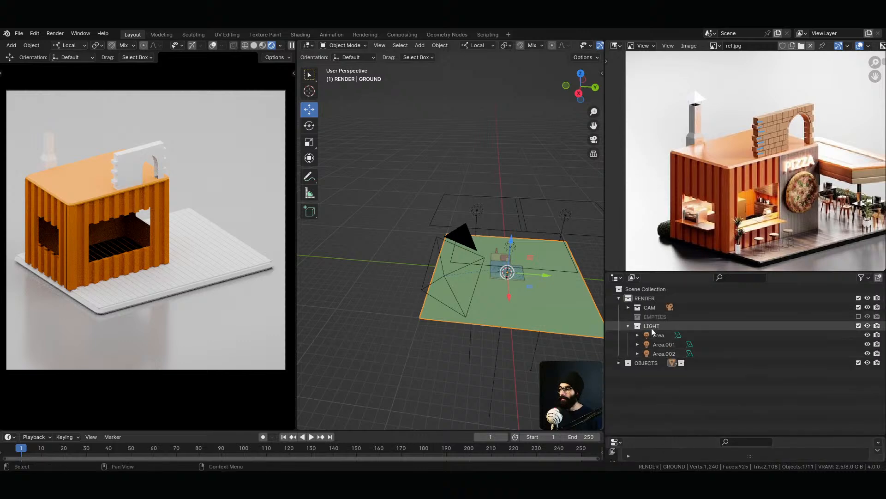
{"action": "key", "text": "shift+a"}
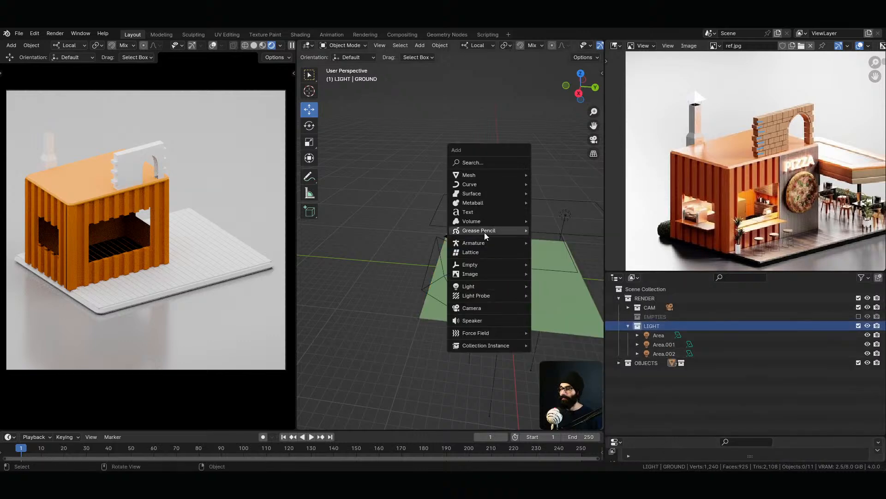
{"action": "mouse_move", "coordinate": [478, 196]}
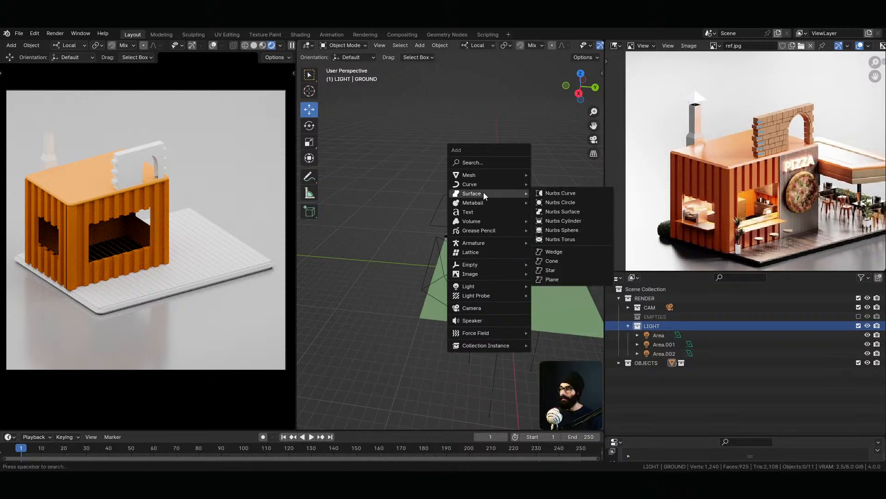
{"action": "mouse_move", "coordinate": [492, 274]}
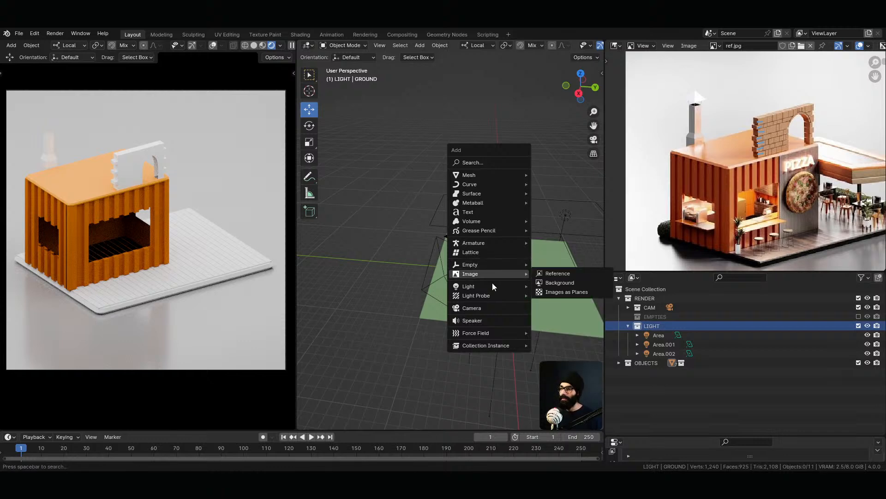
{"action": "mouse_move", "coordinate": [492, 290]}
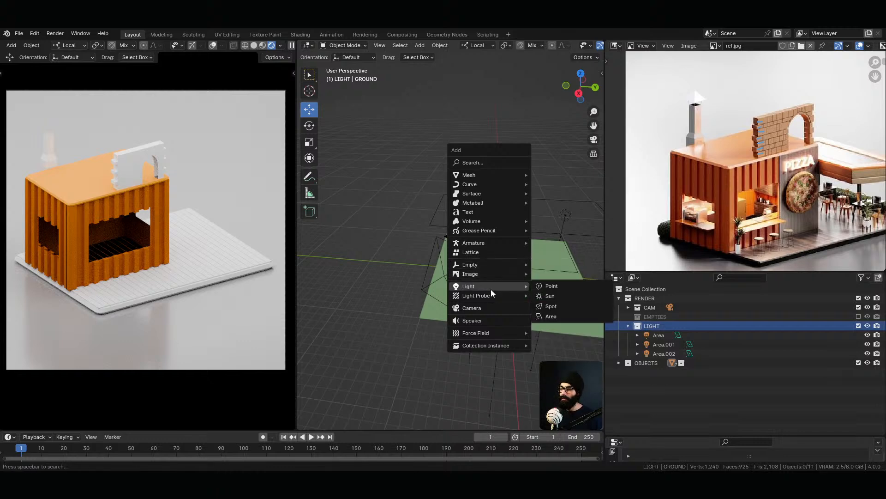
{"action": "left_click", "coordinate": [558, 307]}
{"action": "middle_click_drag", "start_coordinate": [396, 291], "coordinate": [415, 284]}
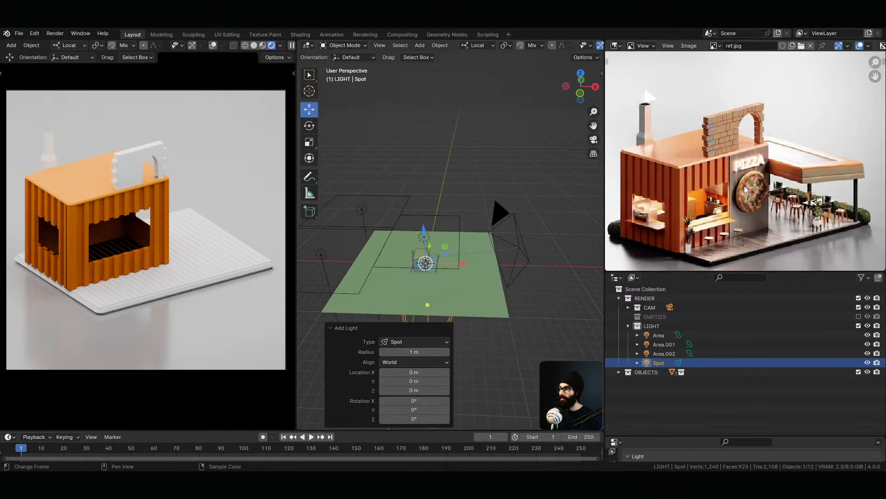
Maximize the reference image and annotate it with arrows marking the light directions towards the pizza wall, canopy and chimney
{"action": "scroll", "coordinate": [780, 166], "scroll_direction": "down", "scroll_amount": 2}
{"action": "key", "text": "ctrl+space"}
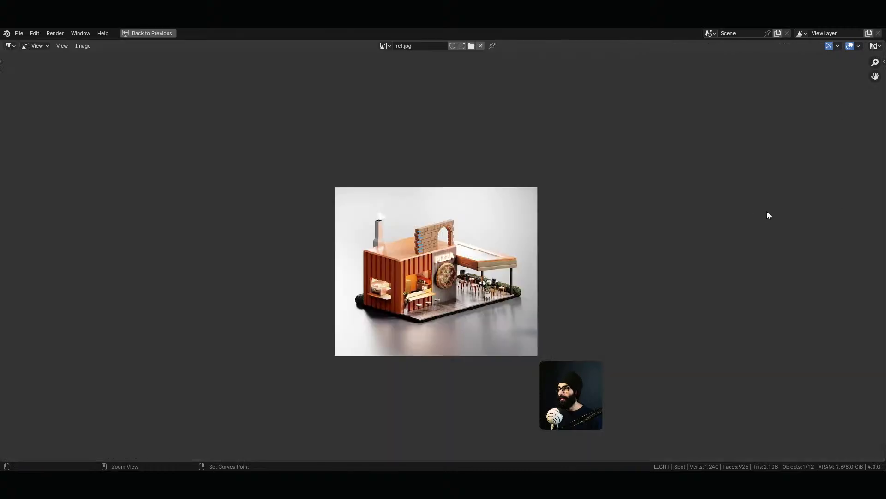
{"action": "scroll", "coordinate": [455, 257], "scroll_direction": "up", "scroll_amount": 3}
{"action": "left_click_drag", "start_coordinate": [459, 249], "coordinate": [550, 286]}
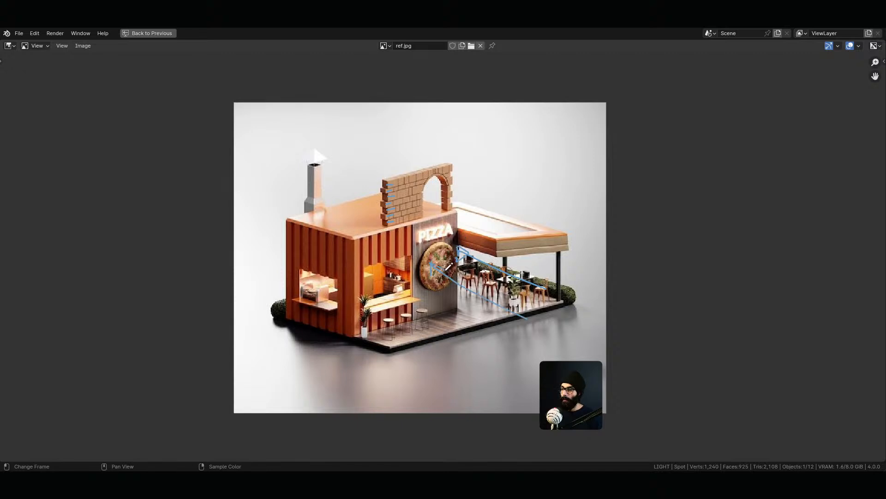
{"action": "left_click_drag", "start_coordinate": [392, 299], "coordinate": [497, 366]}
{"action": "key", "text": "ctrl+z"}
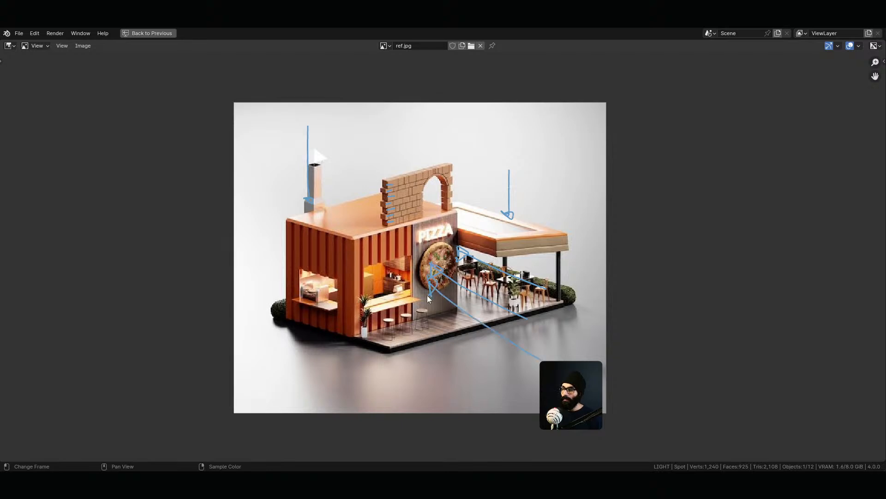
Draw a light cone beside the canopy on the maximized reference image and restore the full editor layout
{"action": "mouse_move", "coordinate": [565, 243]}
{"action": "left_mouse_down"}
{"action": "mouse_move", "coordinate": [677, 265]}
{"action": "mouse_move", "coordinate": [551, 347]}
{"action": "left_mouse_up"}
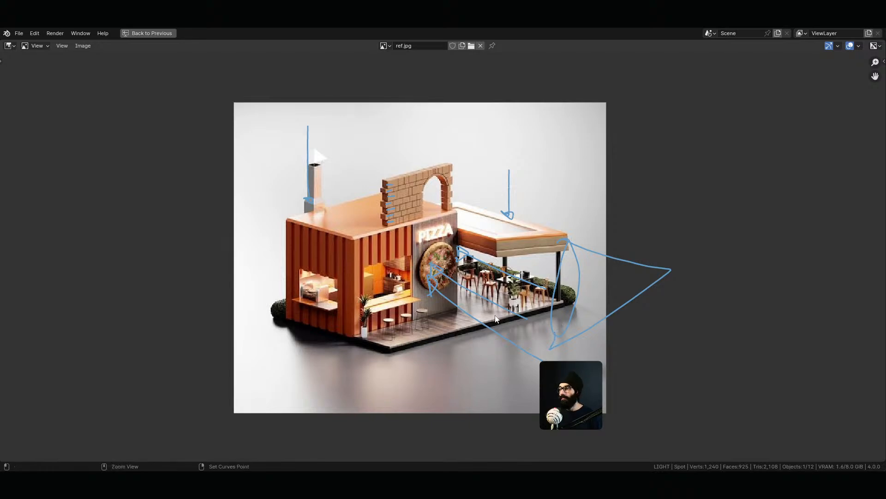
{"action": "key", "text": "ctrl+space"}
Move the spot light up about 12.3 m along its local Z axis and rotate it 90° about its local X axis
{"action": "middle_click_drag", "start_coordinate": [379, 313], "coordinate": [481, 296]}
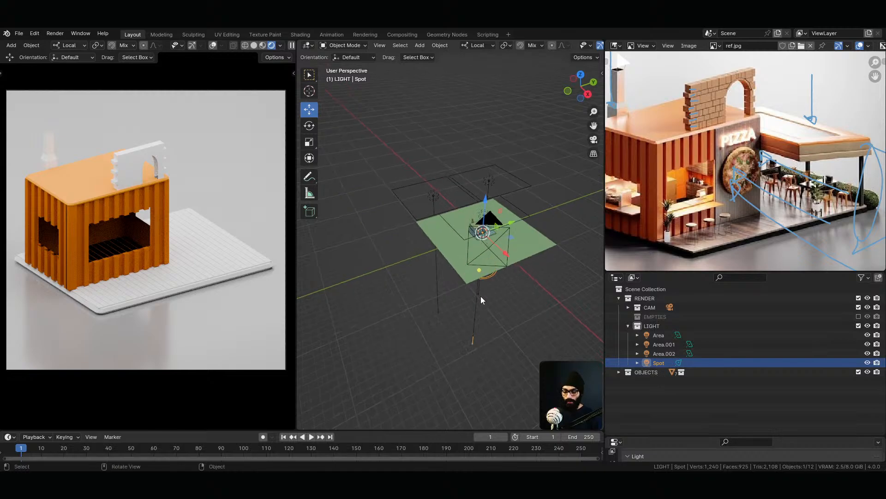
{"action": "key", "text": "g"}
{"action": "key", "text": "z"}
{"action": "key", "text": "z"}
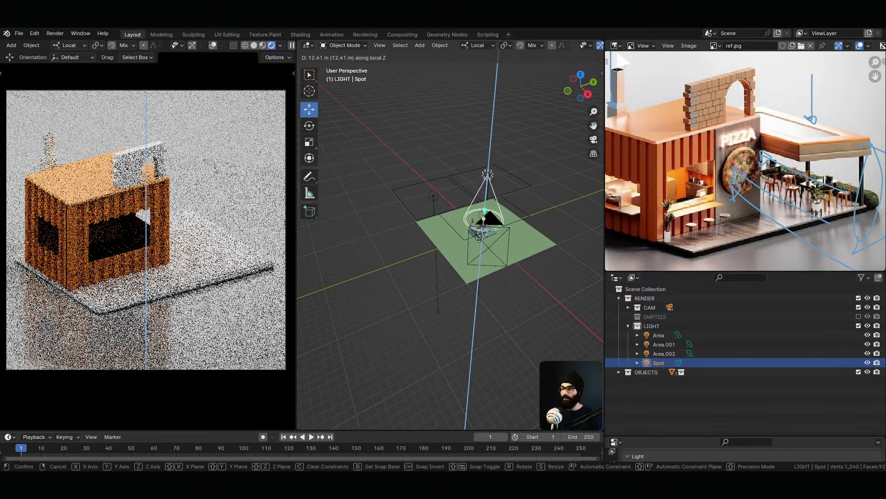
{"action": "left_click", "coordinate": [494, 243]}
{"action": "middle_click_drag", "start_coordinate": [494, 243], "coordinate": [409, 212]}
{"action": "key", "text": "r"}
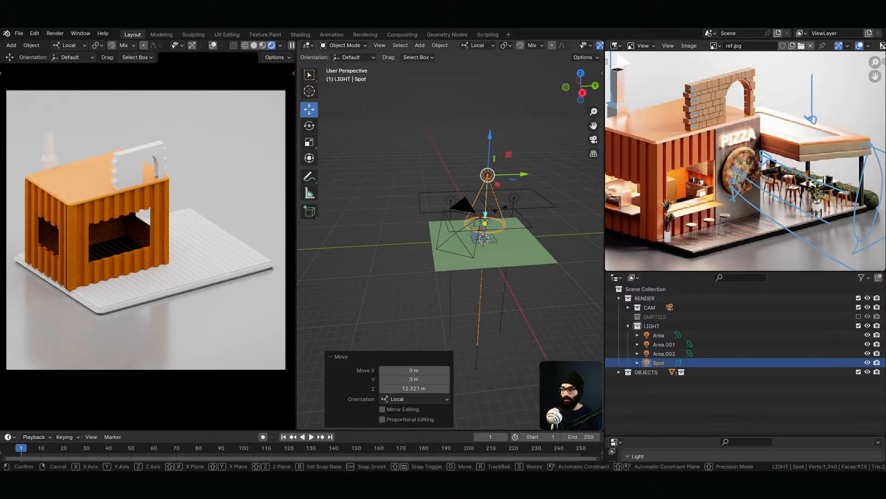
{"action": "key", "text": "x"}
{"action": "left_click", "coordinate": [447, 210]}
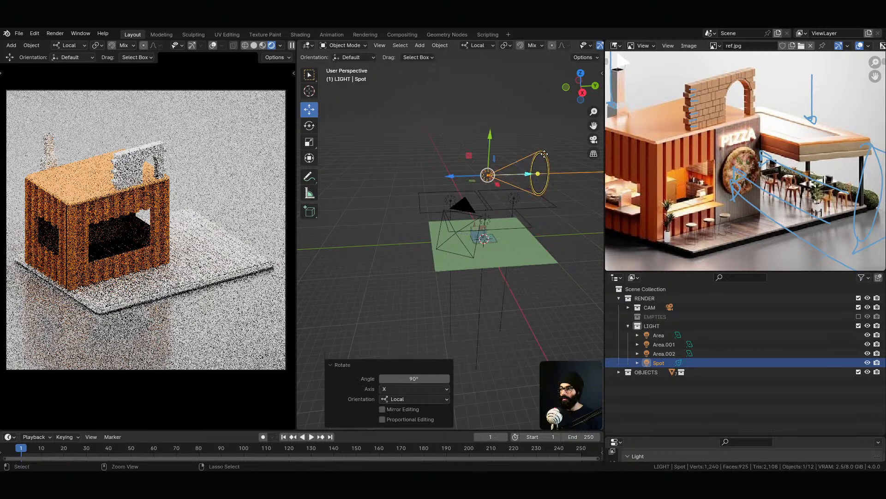
Move the spot light backward about 22.16 m along its local Z axis, away from the shop
{"action": "middle_click_drag", "start_coordinate": [446, 210], "coordinate": [535, 186]}
{"action": "key", "text": "g"}
{"action": "key", "text": "z"}
{"action": "left_click", "coordinate": [370, 201]}
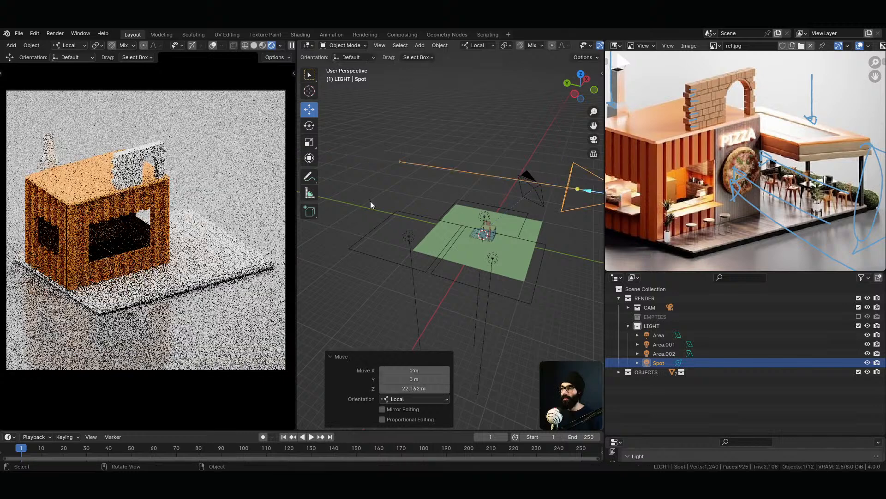
Rotate the spot light 90° about its local Y axis with the Rotate tool
{"action": "middle_click_drag", "start_coordinate": [523, 240], "coordinate": [422, 231]}
{"action": "scroll", "coordinate": [423, 231], "scroll_direction": "up", "scroll_amount": 10}
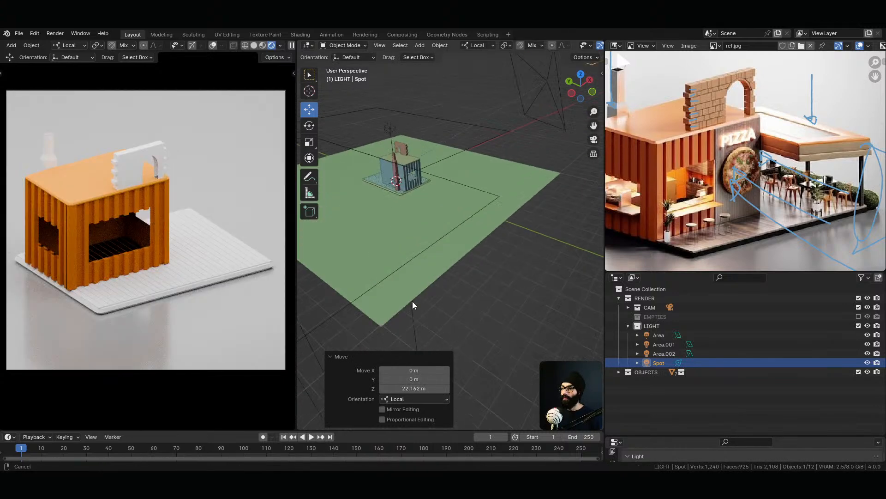
{"action": "middle_click_drag", "start_coordinate": [445, 176], "coordinate": [460, 193]}
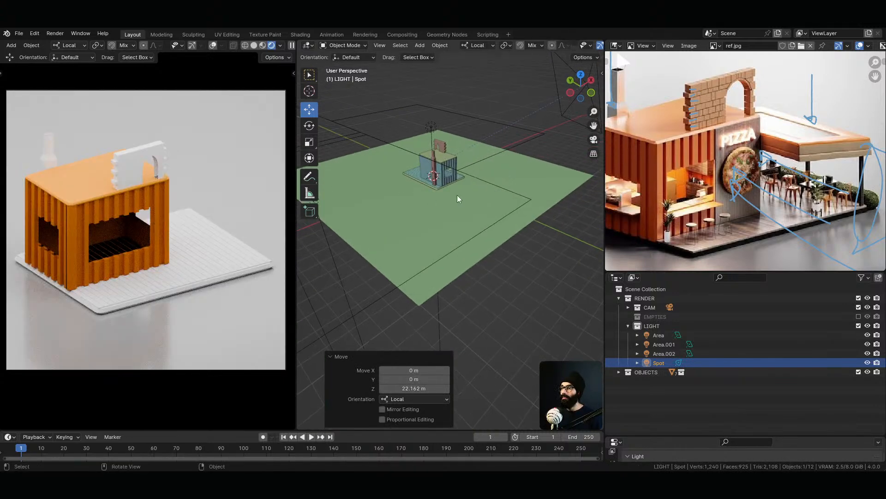
{"action": "key", "text": "KP_0"}
{"action": "middle_click_drag", "start_coordinate": [406, 176], "coordinate": [456, 206], "text": "shift"}
{"action": "scroll", "coordinate": [456, 206], "scroll_direction": "down", "scroll_amount": 6}
{"action": "middle_click_drag", "start_coordinate": [469, 253], "coordinate": [500, 222]}
{"action": "key", "text": "shift+space"}
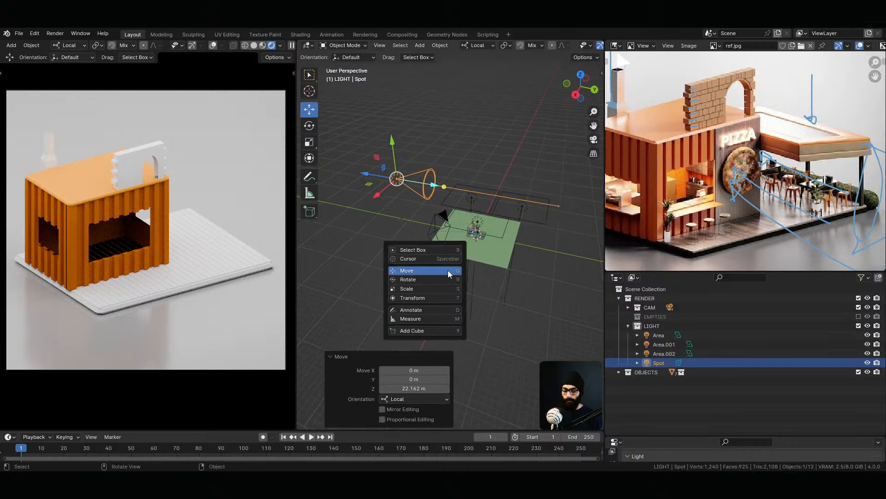
{"action": "left_click", "coordinate": [447, 279]}
{"action": "middle_click_drag", "start_coordinate": [437, 245], "coordinate": [417, 262]}
{"action": "left_click_drag", "start_coordinate": [405, 197], "coordinate": [445, 153]}
Switch to the Move tool and move the spot light about 25 m along its local Z axis
{"action": "middle_click_drag", "start_coordinate": [447, 212], "coordinate": [425, 216]}
{"action": "key", "text": "shift+space"}
{"action": "key", "text": "g"}
{"action": "middle_click_drag", "start_coordinate": [444, 263], "coordinate": [450, 151]}
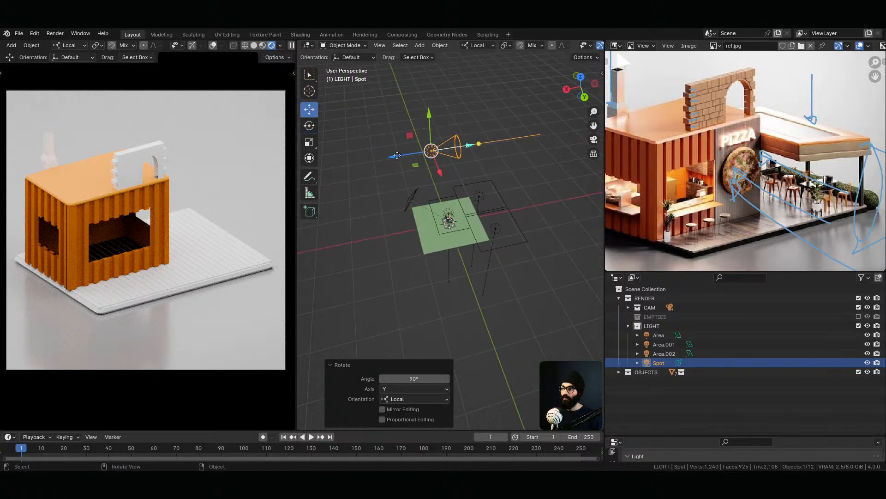
{"action": "left_click_drag", "start_coordinate": [397, 155], "coordinate": [318, 179]}
Move the spot light about 28.87 m along its local X axis and lower it about 7.33 m along local Y
{"action": "middle_click_drag", "start_coordinate": [336, 144], "coordinate": [510, 219]}
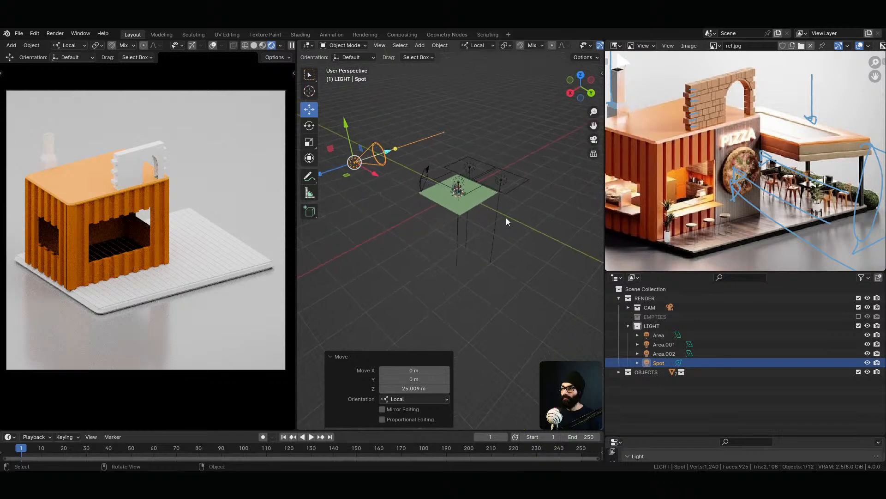
{"action": "key", "text": "g"}
{"action": "left_click_drag", "start_coordinate": [438, 205], "coordinate": [437, 205]}
{"action": "middle_click_drag", "start_coordinate": [372, 173], "coordinate": [328, 157]}
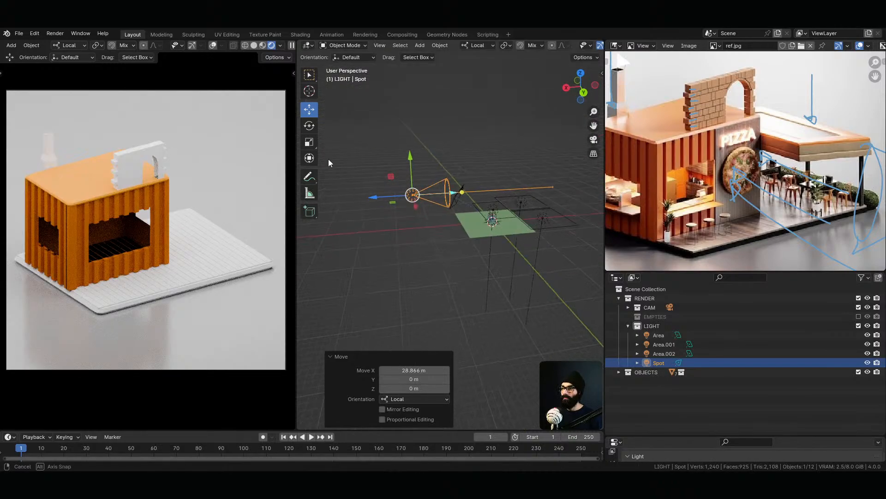
{"action": "left_click_drag", "start_coordinate": [412, 155], "coordinate": [414, 181]}
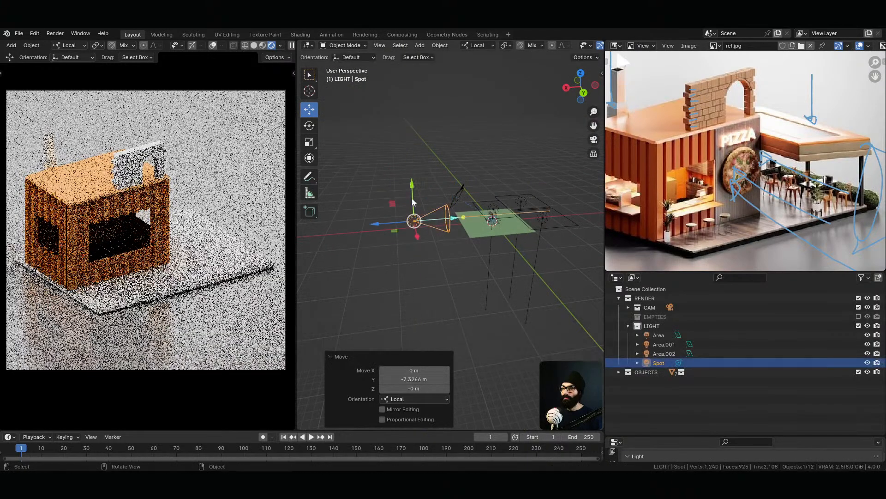
From the front view, lower the spot light slightly, bring it closer to the shop, and shift it about -7.9 m along local X
{"action": "middle_click_drag", "start_coordinate": [414, 185], "coordinate": [335, 230]}
{"action": "middle_click_drag", "start_coordinate": [422, 238], "coordinate": [479, 246]}
{"action": "key", "text": "grave"}
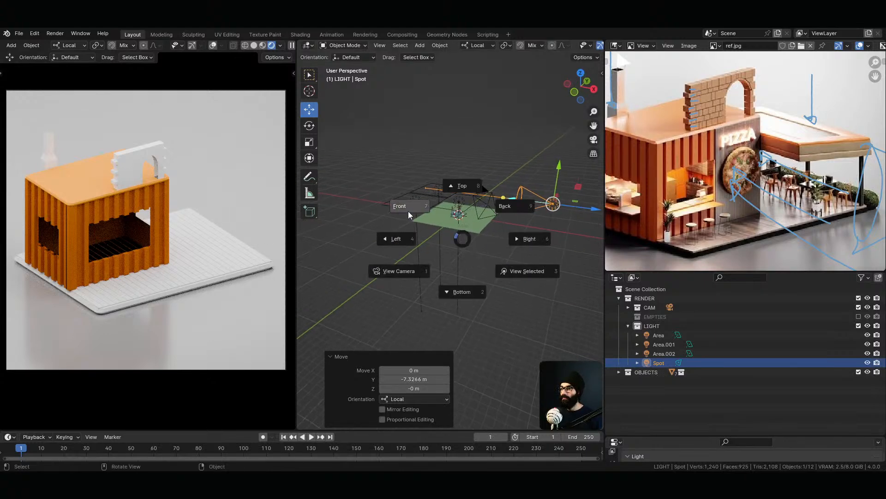
{"action": "left_click", "coordinate": [428, 220]}
{"action": "left_click_drag", "start_coordinate": [490, 160], "coordinate": [489, 173]}
{"action": "left_click_drag", "start_coordinate": [528, 208], "coordinate": [487, 210]}
{"action": "middle_click_drag", "start_coordinate": [369, 312], "coordinate": [502, 205]}
{"action": "left_click_drag", "start_coordinate": [540, 190], "coordinate": [478, 221]}
{"action": "middle_click_drag", "start_coordinate": [545, 231], "coordinate": [573, 228]}
Scale the spot light to about 0.362 along its local Z axis to widen its cone
{"action": "key", "text": "s"}
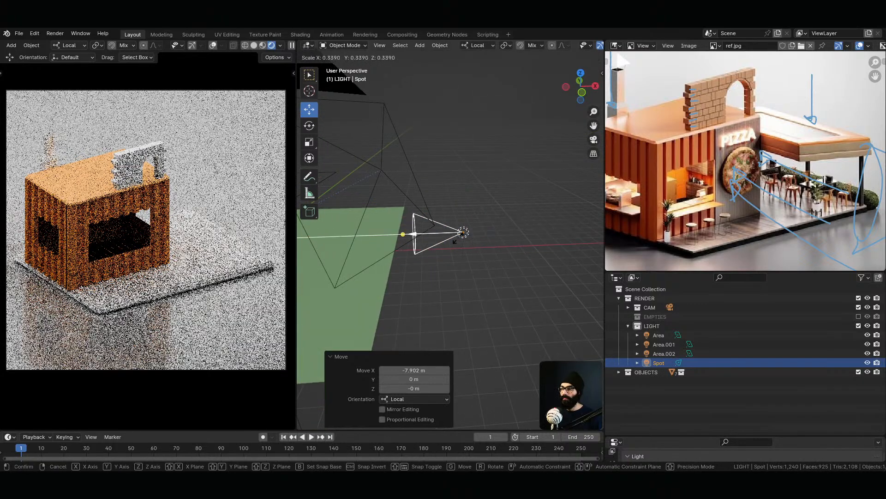
{"action": "key", "text": "z"}
{"action": "left_click", "coordinate": [460, 239]}
{"action": "mouse_move", "coordinate": [369, 235]}
{"action": "middle_mouse_down", "text": "shift"}
{"action": "mouse_move", "coordinate": [494, 234]}
{"action": "mouse_move", "coordinate": [447, 233]}
{"action": "mouse_move", "coordinate": [439, 244]}
{"action": "mouse_move", "coordinate": [447, 262]}
{"action": "middle_mouse_up", "text": "shift"}
{"action": "scroll", "coordinate": [495, 234], "scroll_direction": "down", "scroll_amount": 2}
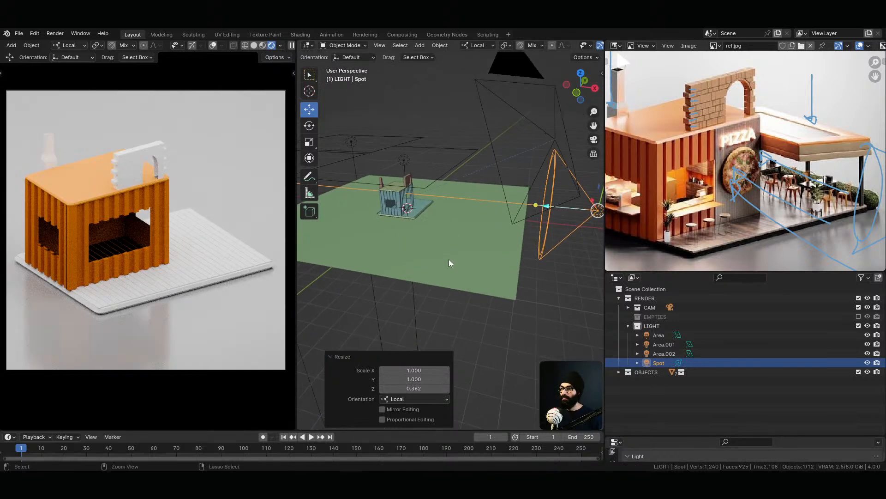
Enlarge the Properties editor and toggle the spot light's visibility off and on to check its effect
{"action": "left_click_drag", "start_coordinate": [677, 434], "coordinate": [677, 387]}
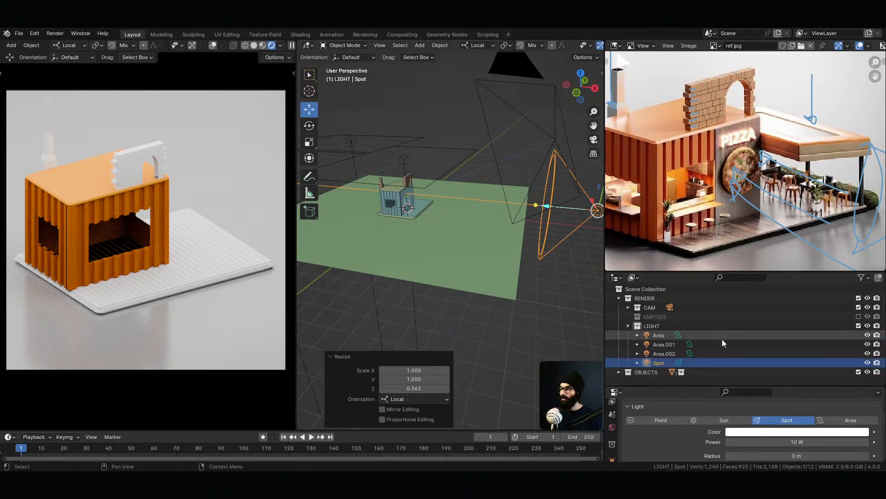
{"action": "left_click", "coordinate": [868, 363]}
{"action": "left_click", "coordinate": [868, 363]}
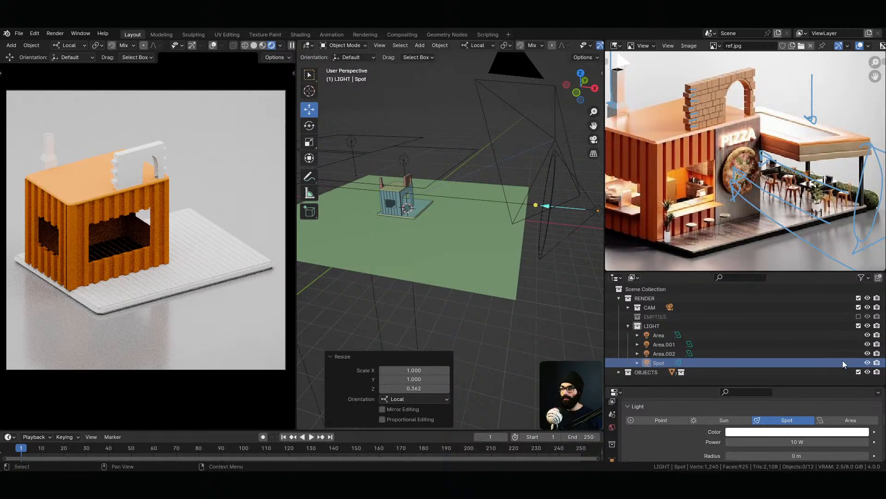
Try a power of 500 W for the spot light and raise it to 1000 W
{"action": "scroll", "coordinate": [757, 431], "scroll_direction": "down", "scroll_amount": 1}
{"action": "left_click", "coordinate": [804, 414]}
{"action": "left_click", "coordinate": [804, 423]}
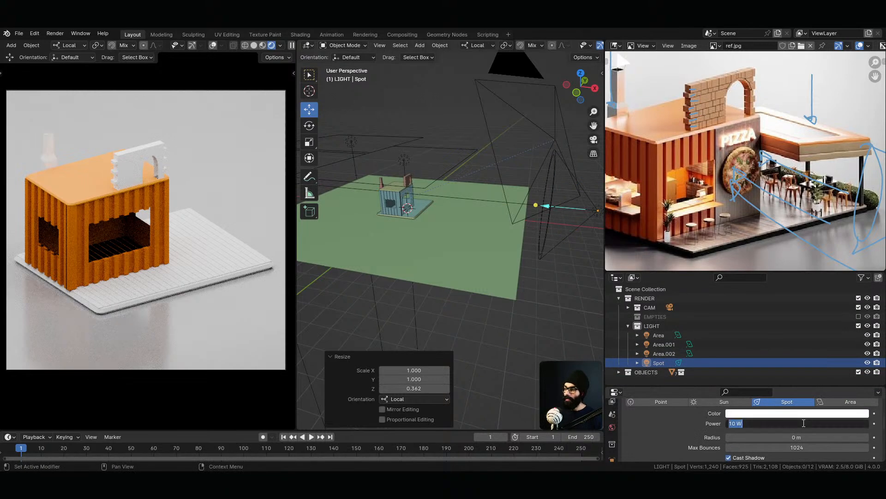
{"action": "type", "text": "500"}
{"action": "key", "text": "Return"}
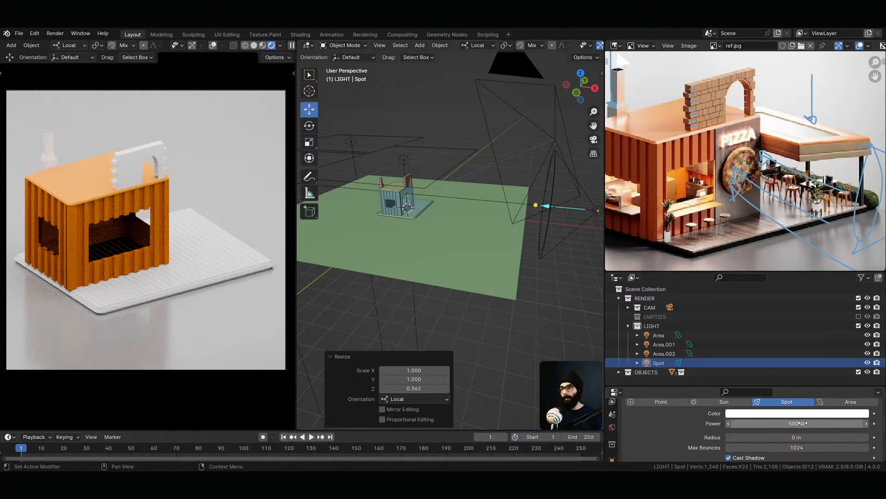
{"action": "left_click", "coordinate": [794, 423]}
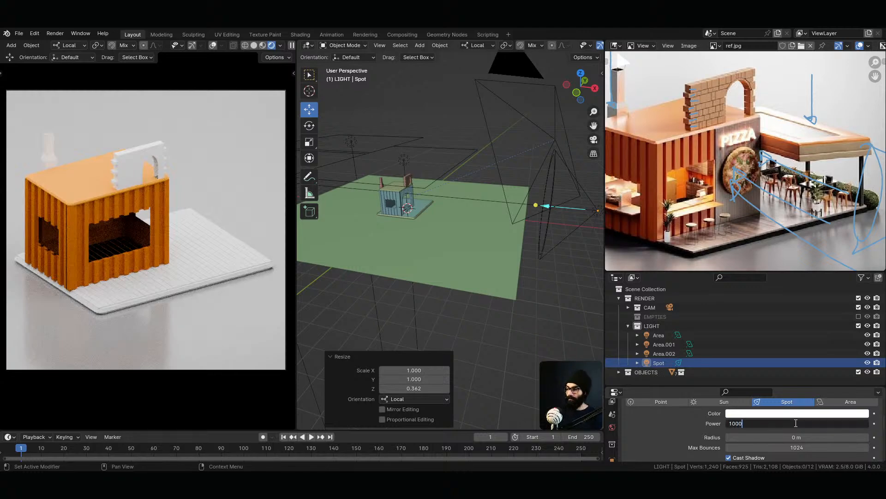
{"action": "key", "text": "Return"}
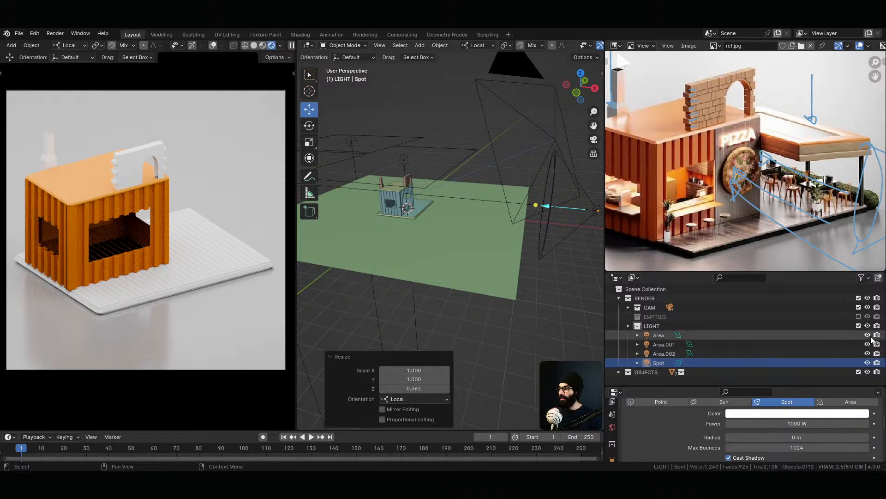
Hide the three area lights and compare the render lit only by the spot light with the reference image
{"action": "left_click_drag", "start_coordinate": [868, 335], "coordinate": [871, 354]}
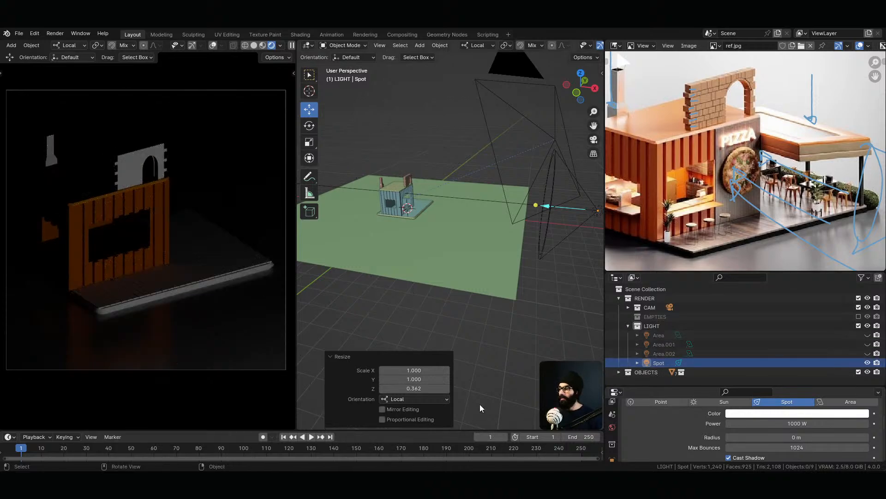
{"action": "middle_click_drag", "start_coordinate": [468, 218], "coordinate": [539, 290]}
{"action": "scroll", "coordinate": [783, 170], "scroll_direction": "down", "scroll_amount": 2}
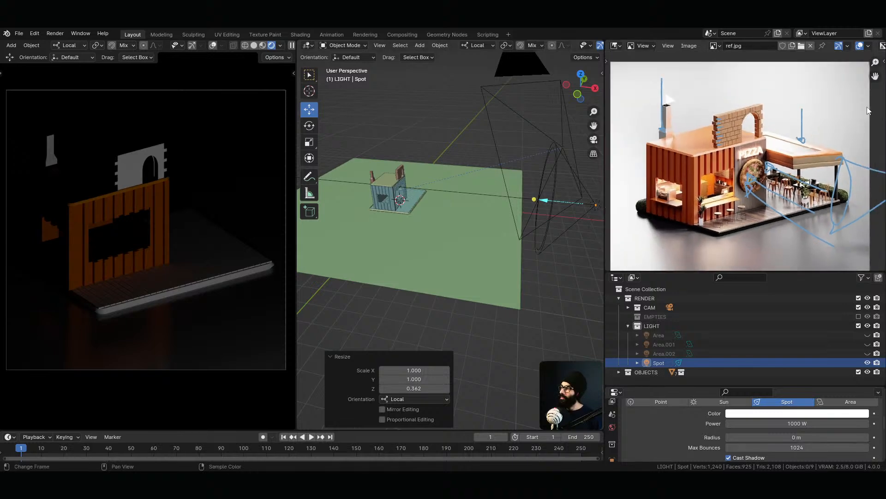
{"action": "mouse_move", "coordinate": [545, 216]}
{"action": "middle_mouse_down"}
{"action": "mouse_move", "coordinate": [522, 222]}
{"action": "mouse_move", "coordinate": [545, 216]}
{"action": "middle_mouse_up"}
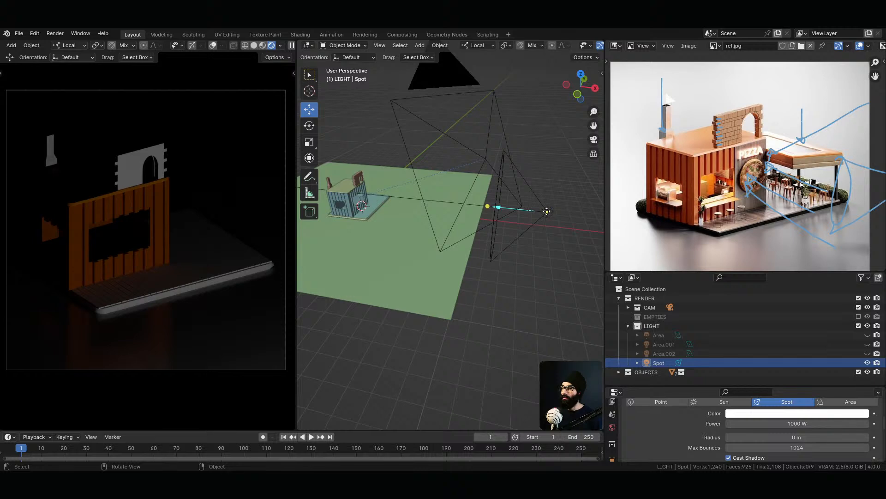
Raise the spot light about 3.8 m along local Y and tilt it down towards the shop by about 15° around local X
{"action": "left_click", "coordinate": [545, 219]}
{"action": "left_click_drag", "start_coordinate": [553, 178], "coordinate": [551, 121]}
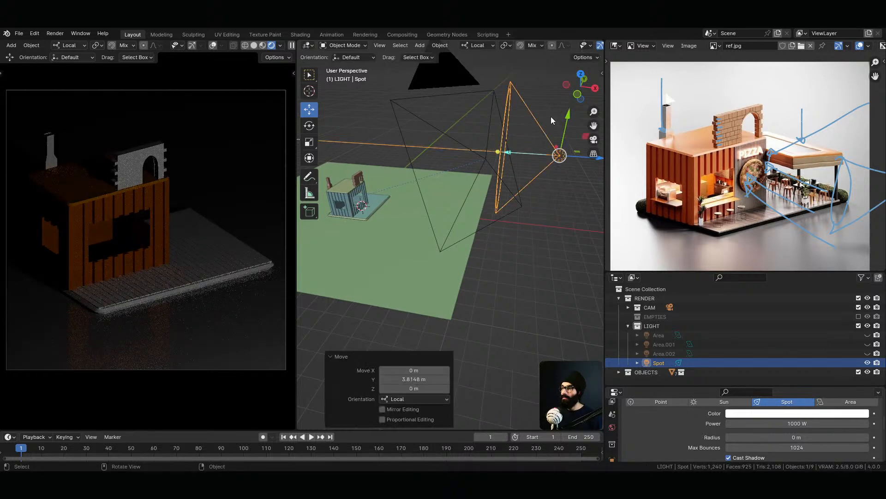
{"action": "middle_click_drag", "start_coordinate": [514, 235], "coordinate": [501, 208]}
{"action": "scroll", "coordinate": [531, 219], "scroll_direction": "down", "scroll_amount": 2}
{"action": "key", "text": "shift+space"}
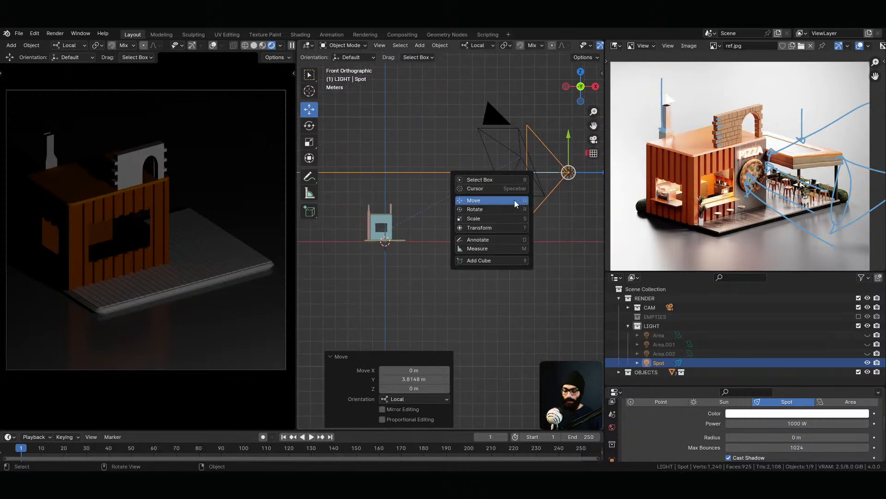
{"action": "left_click", "coordinate": [513, 209]}
{"action": "left_click_drag", "start_coordinate": [548, 142], "coordinate": [544, 150]}
{"action": "middle_click_drag", "start_coordinate": [544, 150], "coordinate": [533, 166]}
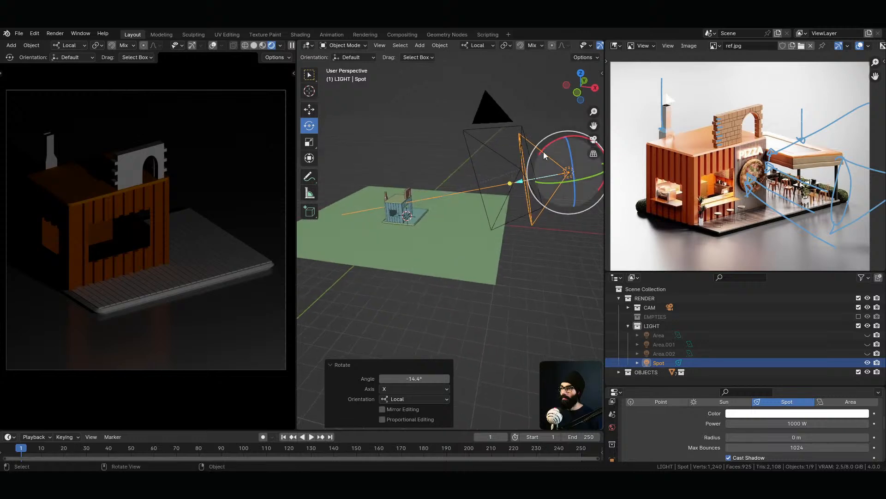
{"action": "left_click_drag", "start_coordinate": [549, 143], "coordinate": [543, 145]}
Set the spot light's power to 10000 W
{"action": "left_click", "coordinate": [772, 426]}
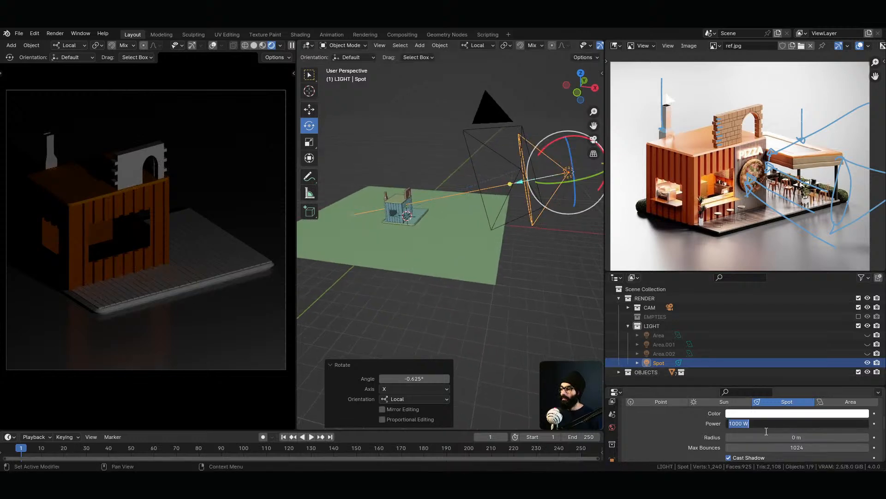
{"action": "type", "text": "0"}
{"action": "key", "text": "Return"}
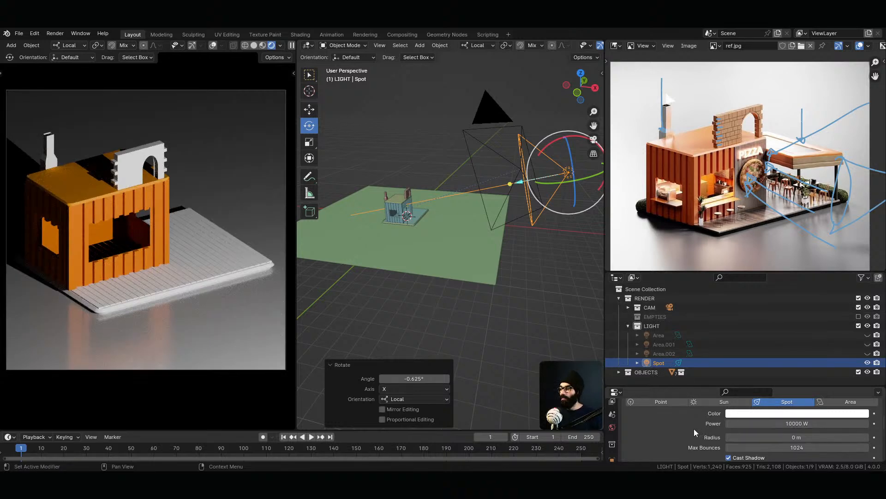
{"action": "scroll", "coordinate": [694, 429], "scroll_direction": "down", "scroll_amount": 2}
{"action": "mouse_move", "coordinate": [773, 422]}
{"action": "left_mouse_down"}
{"action": "mouse_move", "coordinate": [881, 422]}
{"action": "mouse_move", "coordinate": [772, 422]}
{"action": "left_mouse_up"}
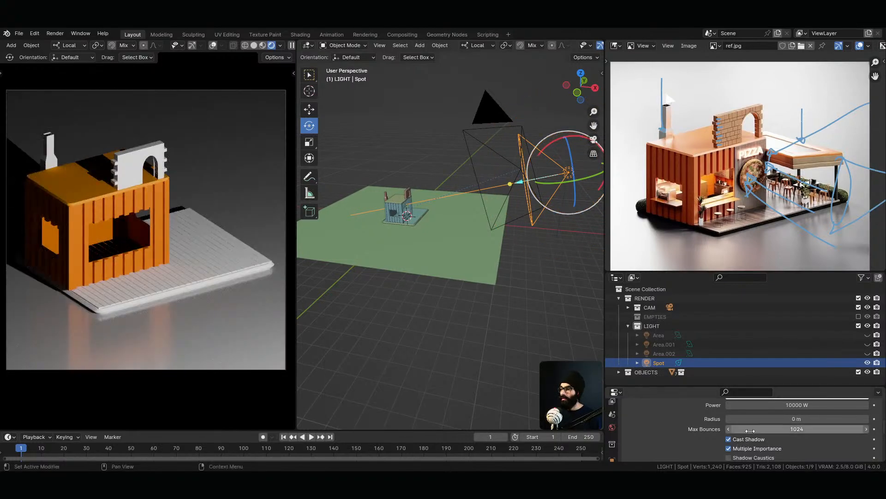
Toggle the spot light's Cast Shadow option to compare the render with and without its shadows, leaving it enabled
{"action": "scroll", "coordinate": [683, 436], "scroll_direction": "down", "scroll_amount": 2}
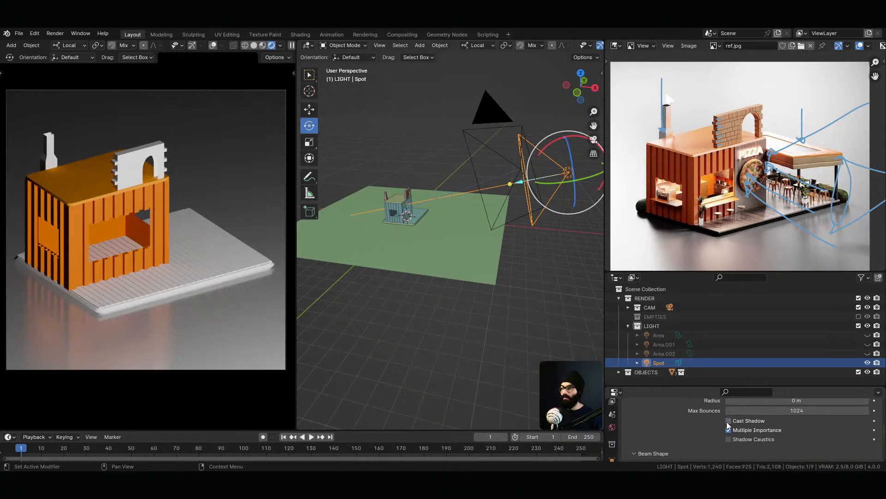
{"action": "left_click", "coordinate": [728, 421]}
{"action": "left_click", "coordinate": [728, 421]}
{"action": "left_click", "coordinate": [729, 421]}
{"action": "left_click", "coordinate": [729, 421]}
{"action": "left_click", "coordinate": [729, 421]}
Show the three area lights again and compare the fully lit render with the spot light's Cast Shadow off and on
{"action": "left_click_drag", "start_coordinate": [868, 335], "coordinate": [868, 355]}
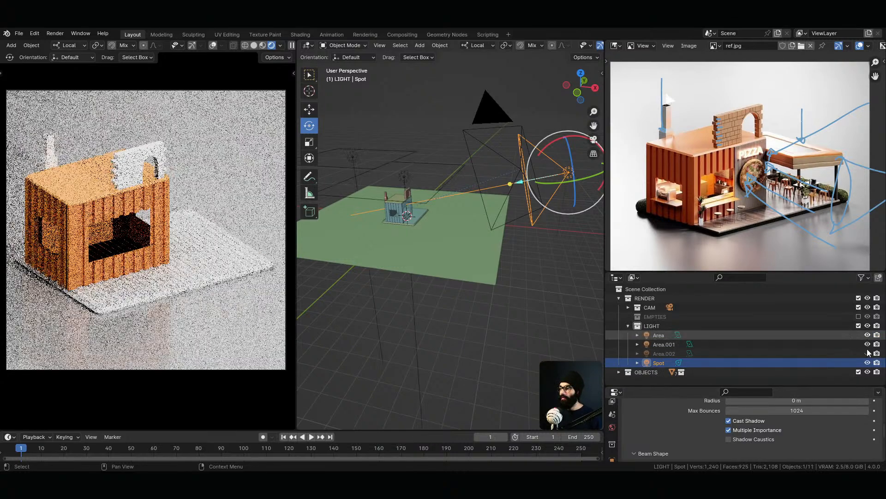
{"action": "left_click", "coordinate": [729, 421]}
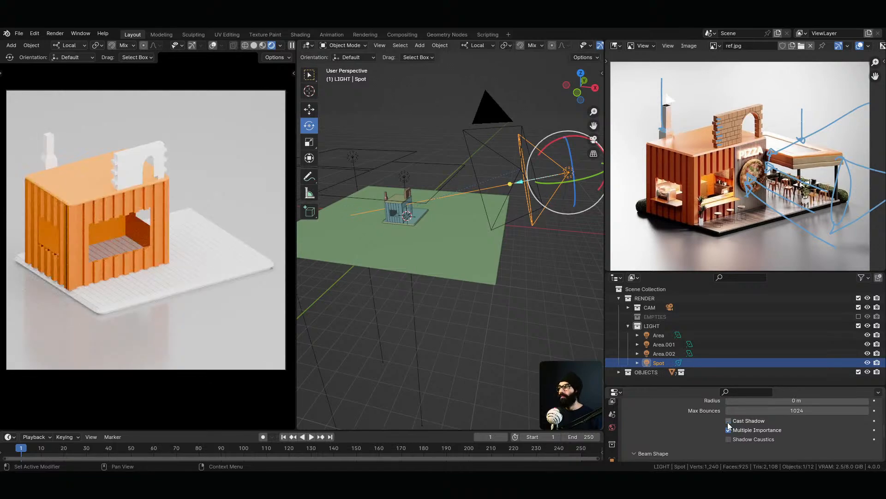
{"action": "left_click", "coordinate": [729, 421]}
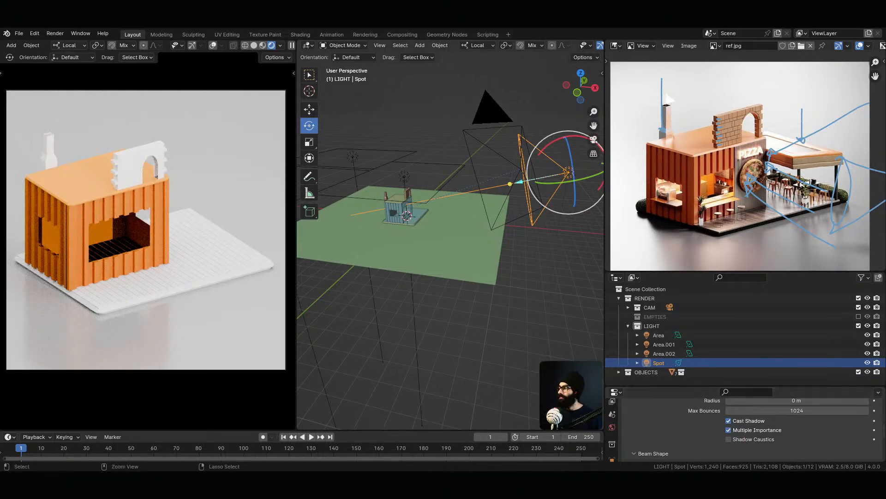
Save the file and try a power of 500 W on the linked area lights
{"action": "key", "text": "ctrl+s"}
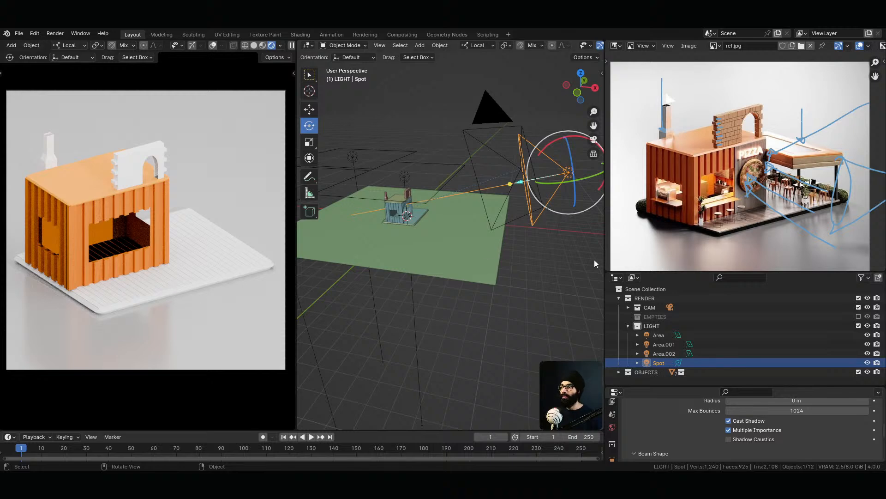
{"action": "left_click", "coordinate": [663, 336]}
{"action": "scroll", "coordinate": [622, 428], "scroll_direction": "down", "scroll_amount": 2}
{"action": "scroll", "coordinate": [662, 439], "scroll_direction": "up", "scroll_amount": 3}
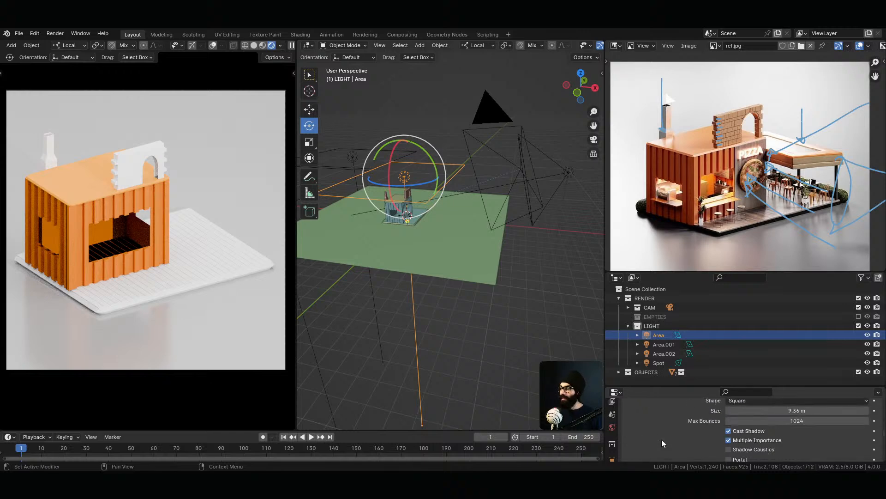
{"action": "scroll", "coordinate": [661, 439], "scroll_direction": "up", "scroll_amount": 2}
{"action": "left_click", "coordinate": [811, 424]}
{"action": "type", "text": "500"}
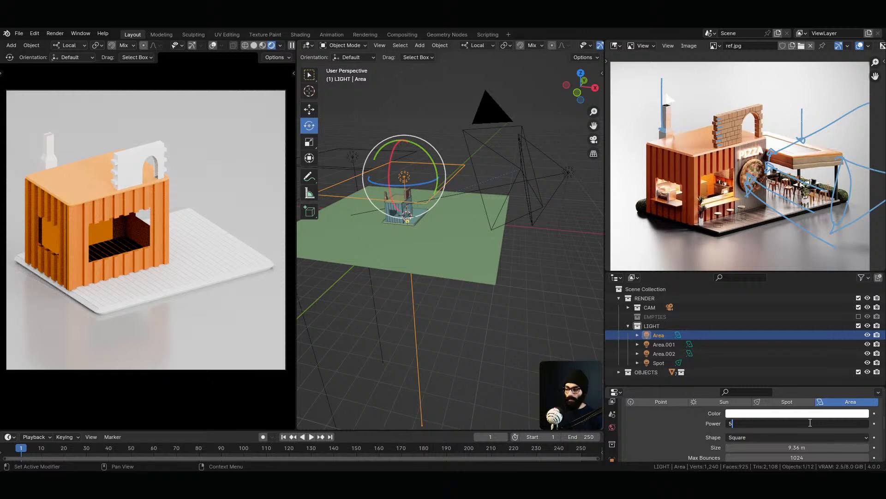
{"action": "key", "text": "Return"}
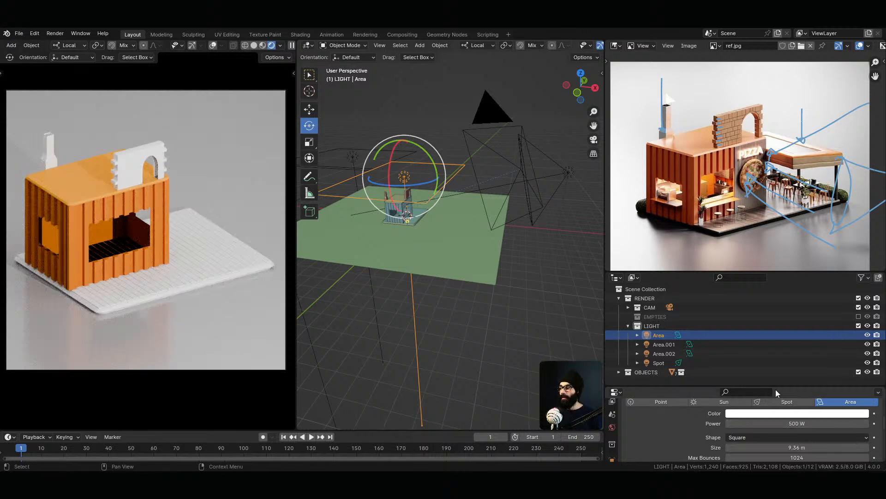
Try 800 W for the linked area lights, settle on a power of 900 W, and deselect everything
{"action": "left_click", "coordinate": [789, 424]}
{"action": "type", "text": "800"}
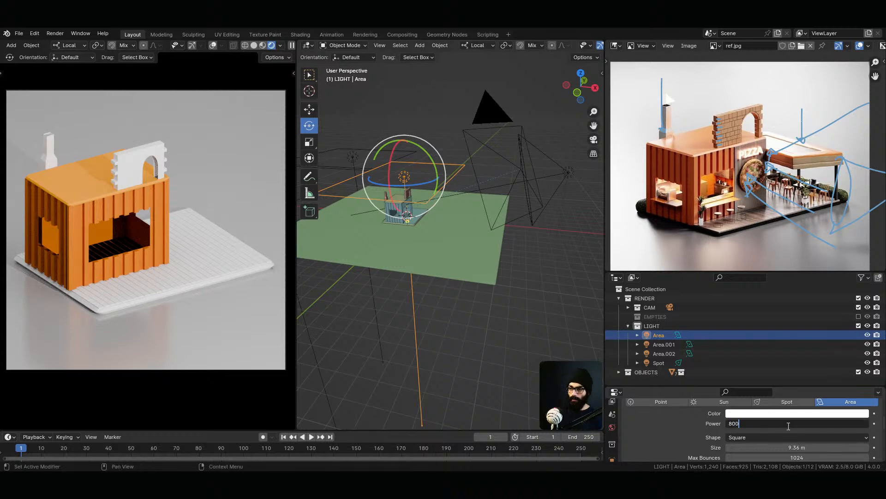
{"action": "key", "text": "Return"}
{"action": "left_click", "coordinate": [788, 424]}
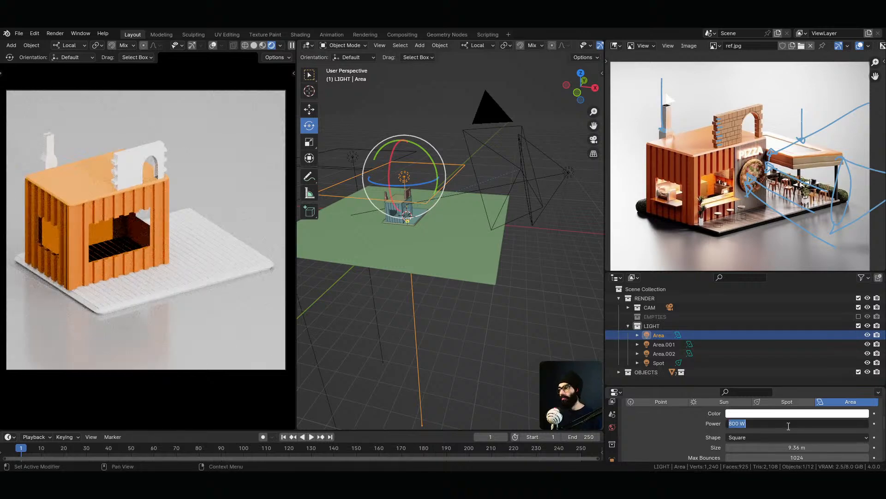
{"action": "type", "text": "900"}
{"action": "key", "text": "Return"}
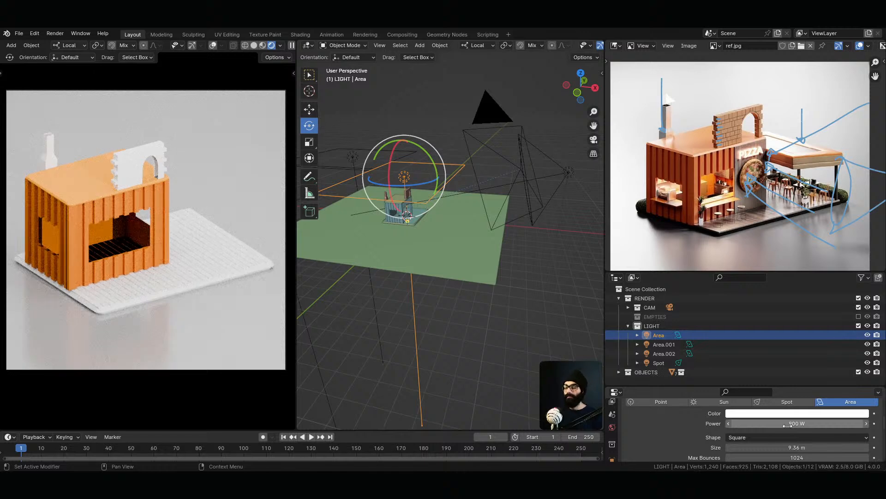
{"action": "key", "text": "alt+a"}
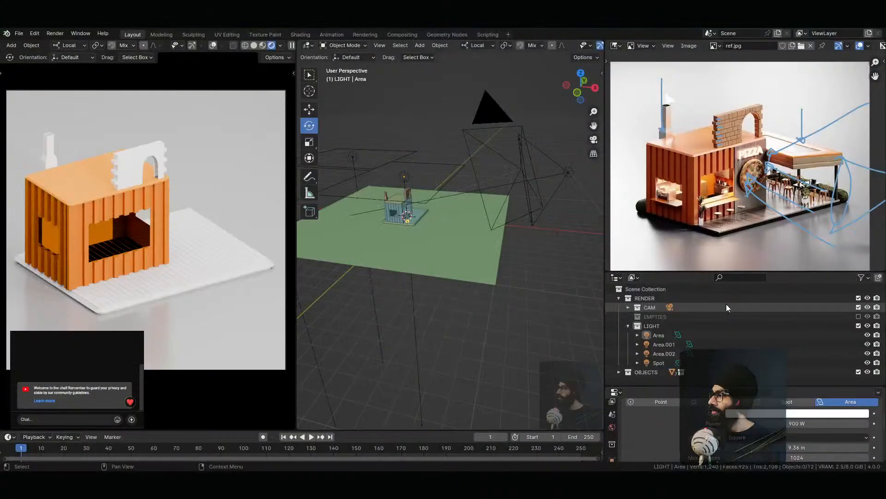
{"action": "key", "text": "alt+Tab"}
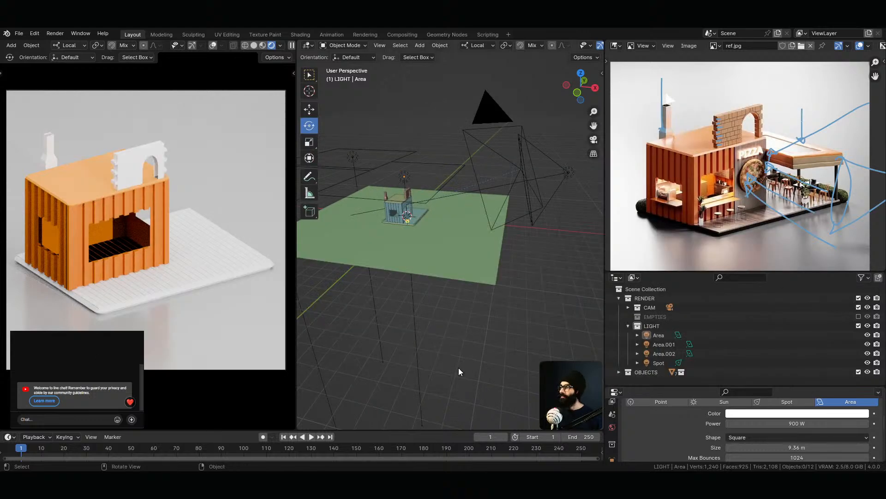
Snap the 3D cursor to the camera and move the spot light to the cursor
{"action": "mouse_move", "coordinate": [122, 240]}
{"action": "middle_mouse_down", "text": "ctrl"}
{"action": "mouse_move", "coordinate": [124, 247]}
{"action": "mouse_move", "coordinate": [134, 221]}
{"action": "mouse_move", "coordinate": [129, 239]}
{"action": "middle_mouse_up", "text": "ctrl"}
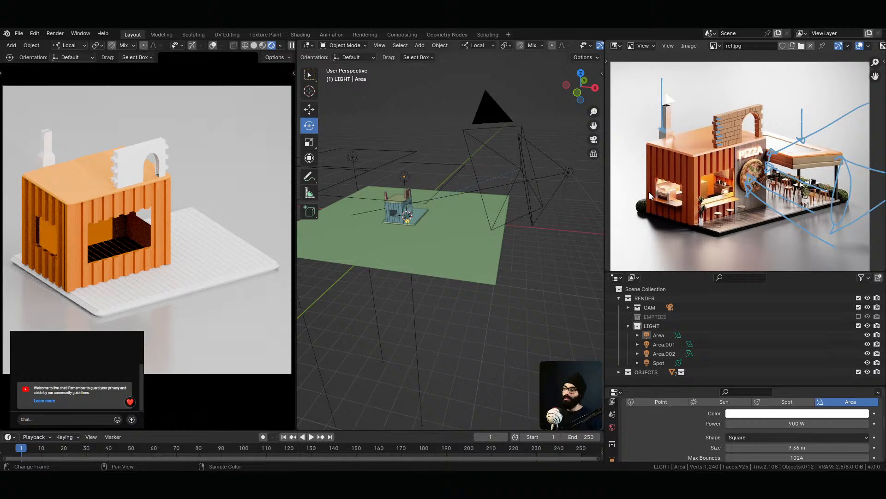
{"action": "middle_click_drag", "start_coordinate": [522, 222], "coordinate": [479, 185]}
{"action": "left_click", "coordinate": [546, 200]}
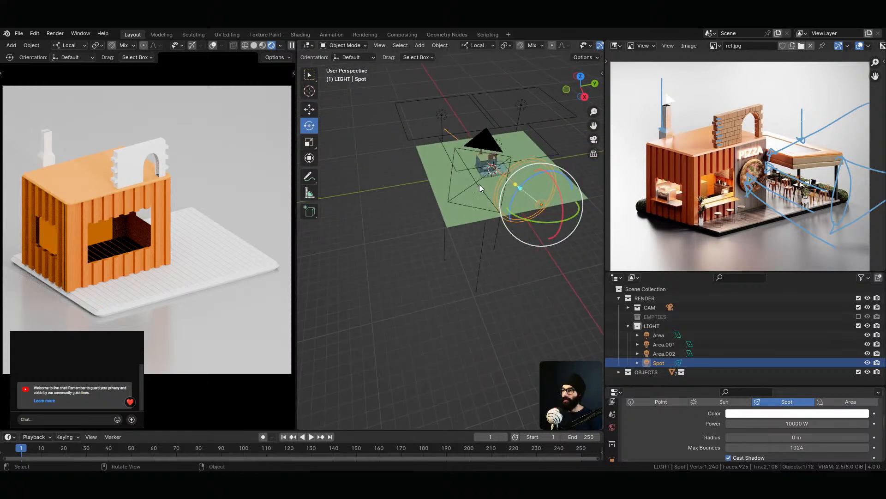
{"action": "left_click", "coordinate": [479, 190]}
{"action": "key", "text": "shift+s"}
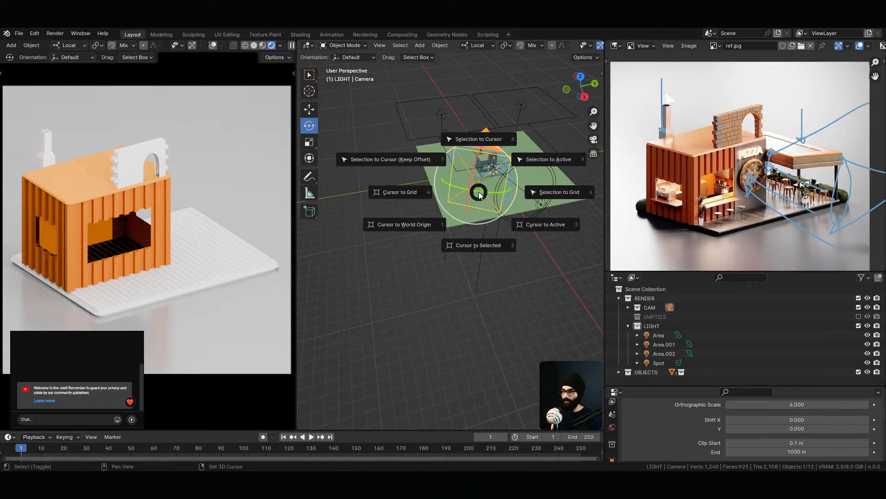
{"action": "left_click", "coordinate": [484, 244]}
{"action": "middle_click_drag", "start_coordinate": [516, 228], "coordinate": [526, 226]}
{"action": "left_click", "coordinate": [541, 202]}
{"action": "key", "text": "shift+s"}
{"action": "left_click", "coordinate": [539, 199]}
Aim the spot light at the shop by rotating it about -30.6° around local Y and -13.6° around local X
{"action": "middle_click_drag", "start_coordinate": [439, 213], "coordinate": [308, 278]}
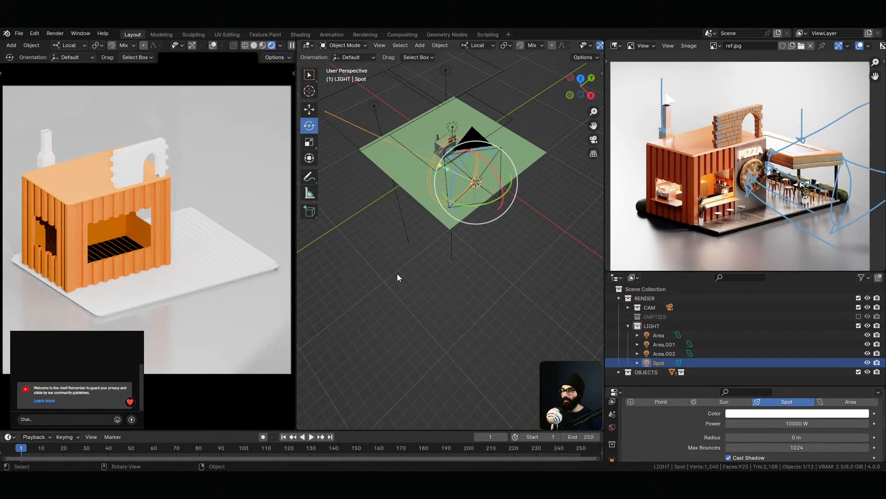
{"action": "middle_click_drag", "start_coordinate": [415, 222], "coordinate": [485, 207]}
{"action": "left_click_drag", "start_coordinate": [510, 190], "coordinate": [494, 200]}
{"action": "middle_click_drag", "start_coordinate": [494, 201], "coordinate": [331, 228]}
{"action": "middle_click_drag", "start_coordinate": [382, 248], "coordinate": [485, 208]}
{"action": "middle_click_drag", "start_coordinate": [485, 208], "coordinate": [537, 176], "text": "shift"}
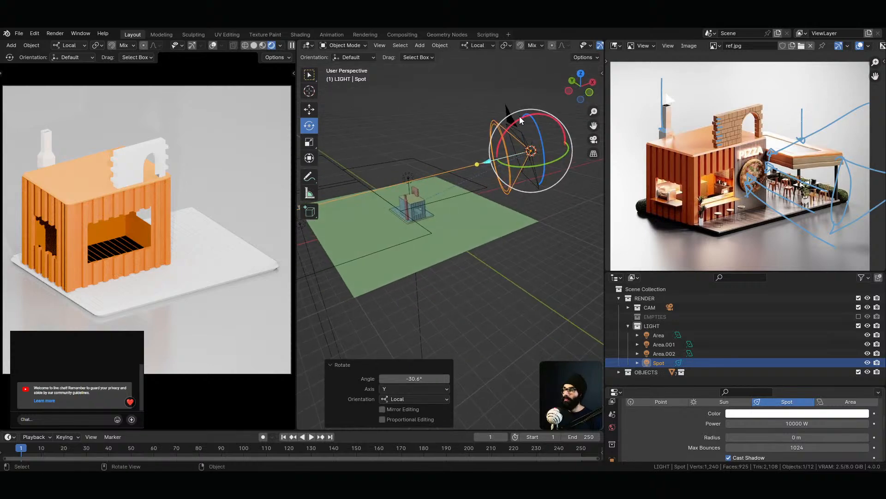
{"action": "left_click_drag", "start_coordinate": [516, 122], "coordinate": [512, 130]}
From the top view, fine-tune the spot light's aim at the shop by about 4.4° around local Y
{"action": "middle_click_drag", "start_coordinate": [380, 264], "coordinate": [351, 293]}
{"action": "key", "text": "grave"}
{"action": "middle_click_drag", "start_coordinate": [460, 164], "coordinate": [470, 224], "text": "shift"}
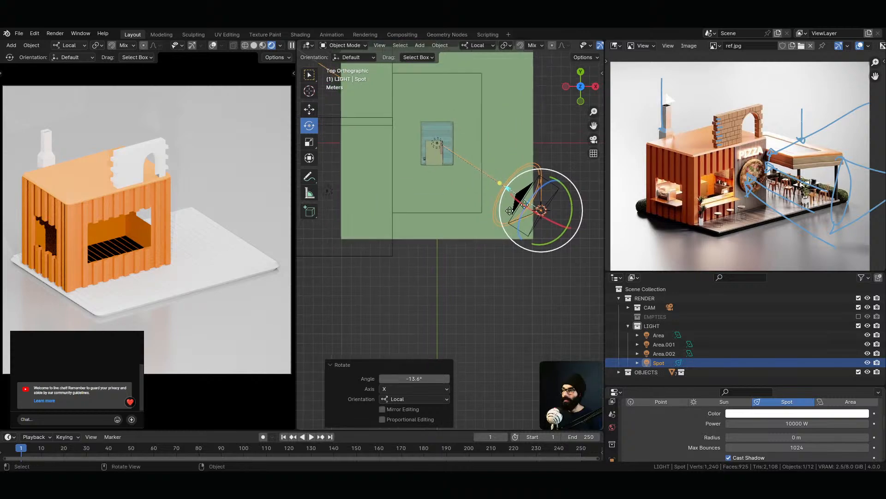
{"action": "left_click_drag", "start_coordinate": [563, 184], "coordinate": [568, 191]}
{"action": "middle_click_drag", "start_coordinate": [425, 74], "coordinate": [601, 175]}
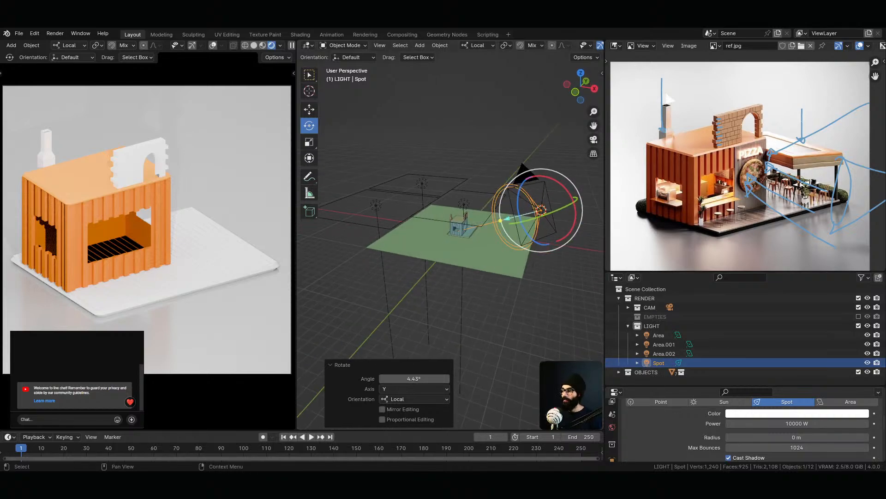
Toggle the visibility of the spot light, Area.001 and Area.002 in turn to compare their effect on the render, leaving all visible
{"action": "left_click", "coordinate": [867, 363]}
{"action": "left_click", "coordinate": [867, 363]}
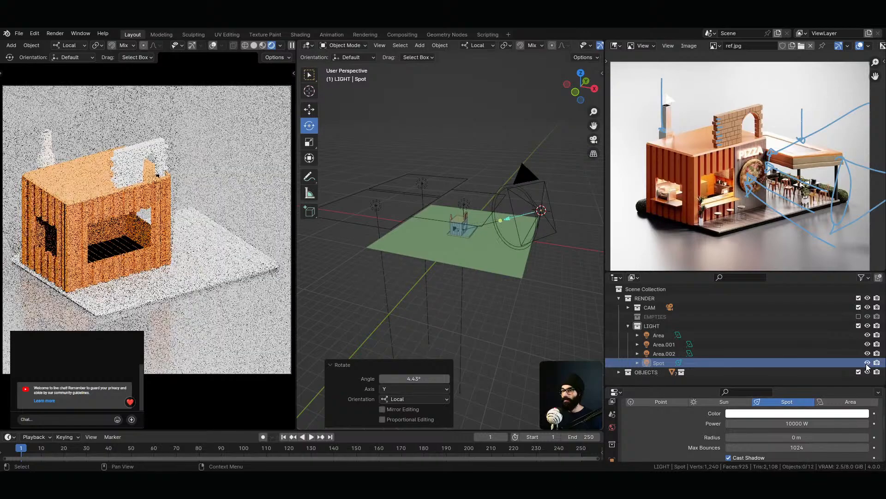
{"action": "left_click", "coordinate": [866, 363]}
{"action": "left_click", "coordinate": [867, 364]}
{"action": "left_click", "coordinate": [867, 364]}
{"action": "left_click", "coordinate": [867, 364]}
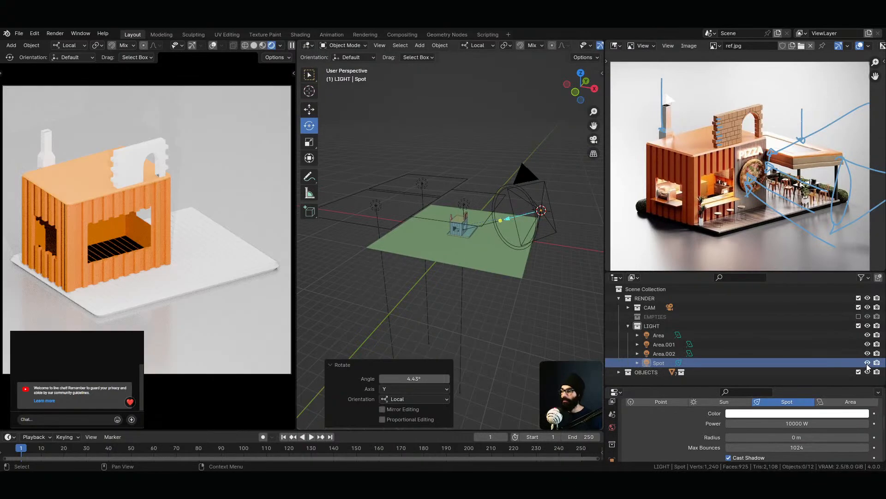
{"action": "left_click", "coordinate": [868, 344]}
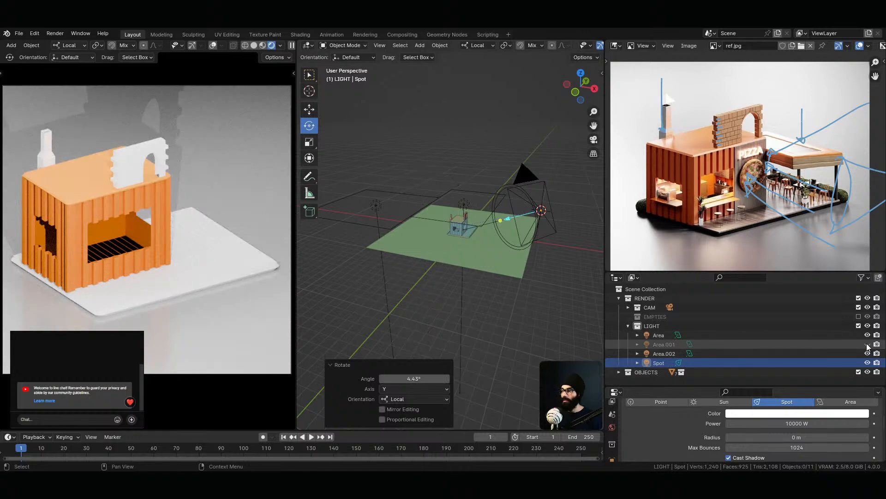
{"action": "left_click", "coordinate": [868, 344]}
{"action": "left_click", "coordinate": [868, 354]}
{"action": "left_click", "coordinate": [868, 355]}
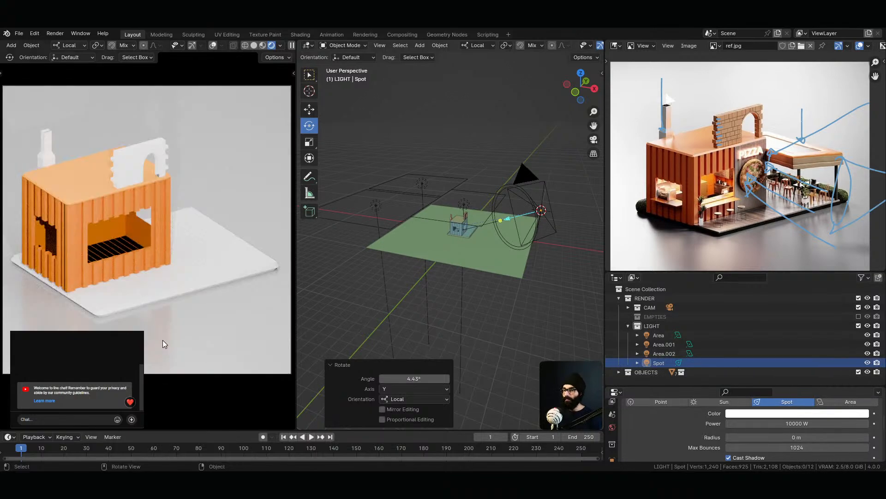
Examine the wall color in the reference image, select the shop's walls and enlarge the properties area for their orange_dark material
{"action": "scroll", "coordinate": [705, 188], "scroll_direction": "up", "scroll_amount": 3}
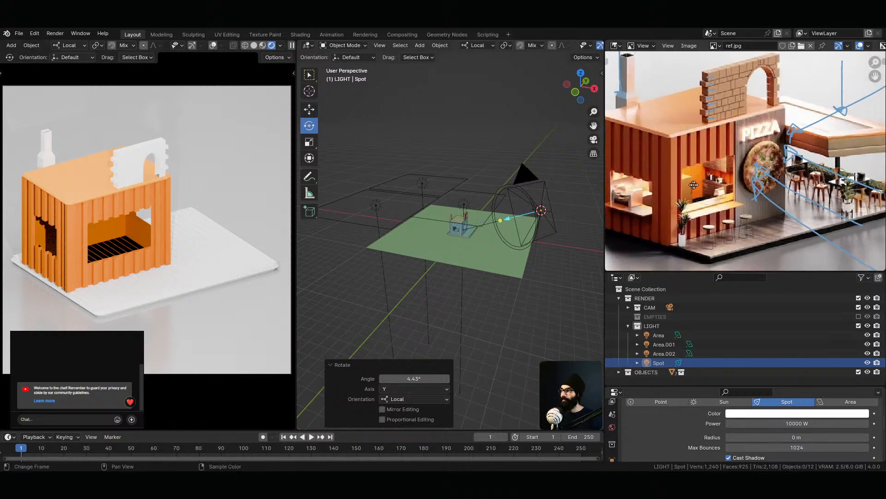
{"action": "scroll", "coordinate": [704, 185], "scroll_direction": "down", "scroll_amount": 2}
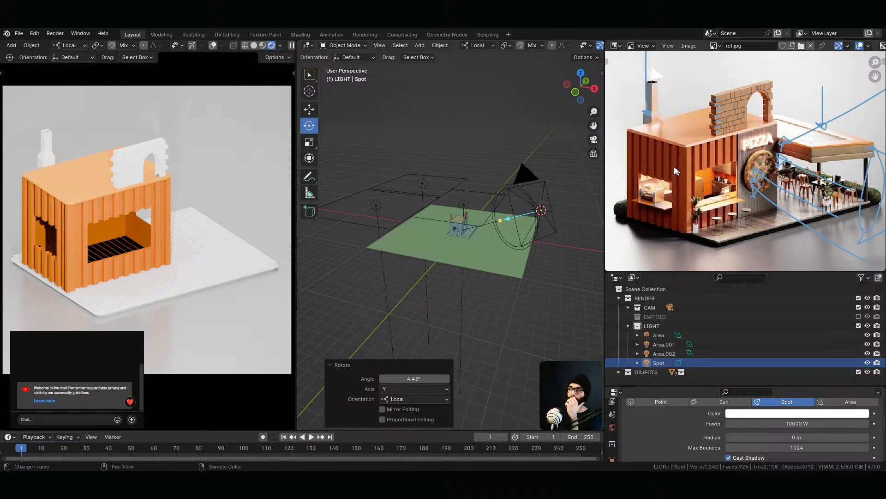
{"action": "scroll", "coordinate": [676, 167], "scroll_direction": "up", "scroll_amount": 3}
{"action": "middle_click_drag", "start_coordinate": [689, 158], "coordinate": [724, 177]}
{"action": "left_click", "coordinate": [70, 243]}
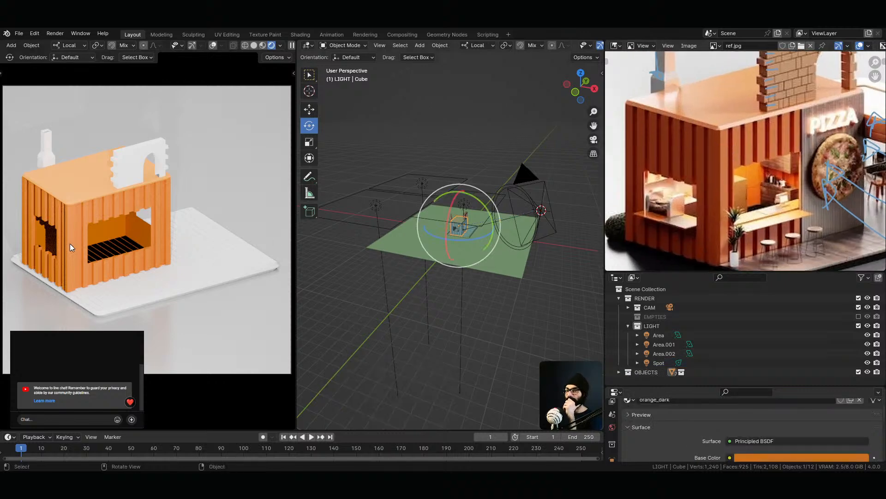
{"action": "left_click_drag", "start_coordinate": [760, 387], "coordinate": [761, 340]}
Try darkening the walls' orange_dark base color to a value of 0.253, and undo it
{"action": "left_click", "coordinate": [775, 412]}
{"action": "left_click", "coordinate": [862, 294]}
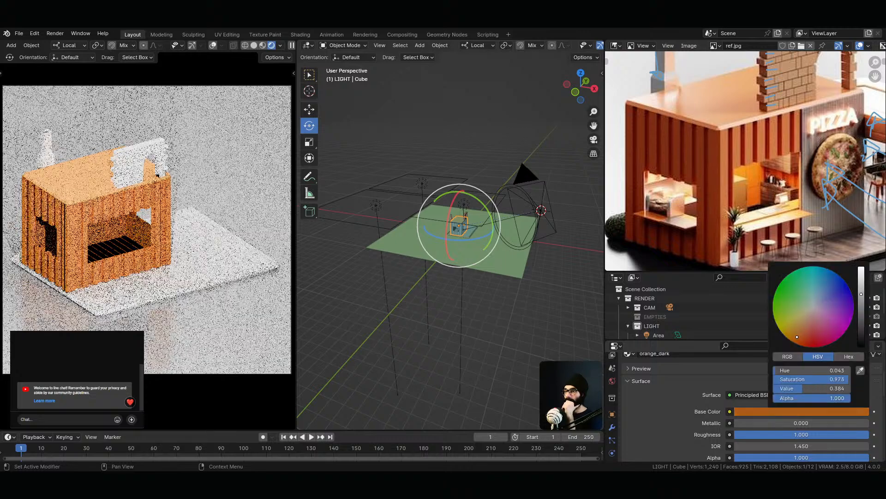
{"action": "left_click_drag", "start_coordinate": [862, 296], "coordinate": [862, 303]}
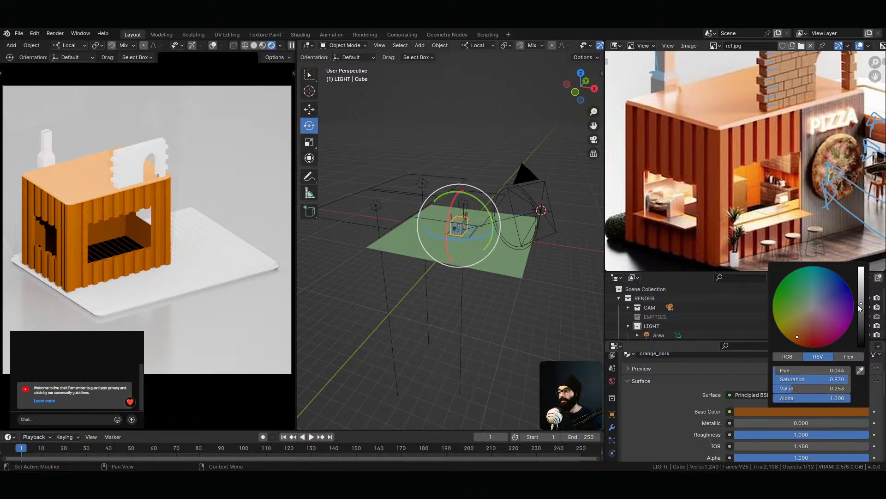
{"action": "key", "text": "ctrl+z"}
Shift the walls' orange_dark base color towards red with hue 0.027, saturation 0.987 and value 0.678
{"action": "left_click", "coordinate": [807, 412]}
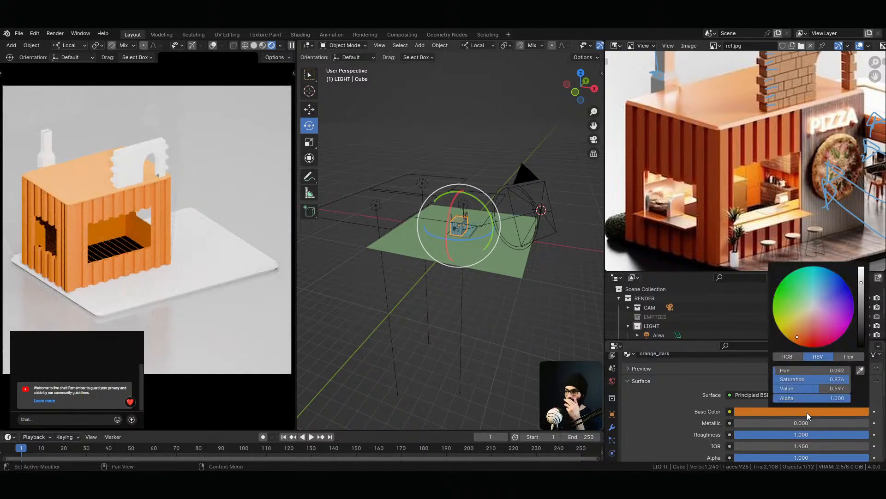
{"action": "left_click_drag", "start_coordinate": [837, 379], "coordinate": [852, 379]}
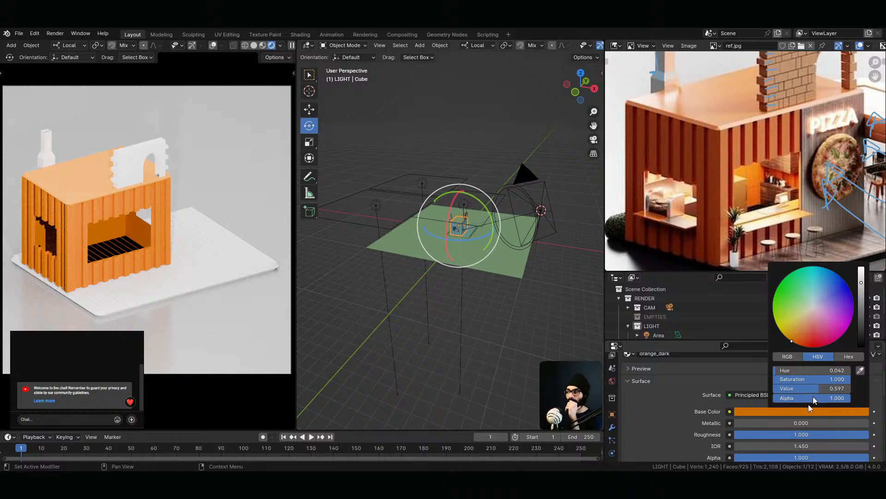
{"action": "left_click", "coordinate": [804, 414]}
{"action": "left_click_drag", "start_coordinate": [792, 340], "coordinate": [795, 343]}
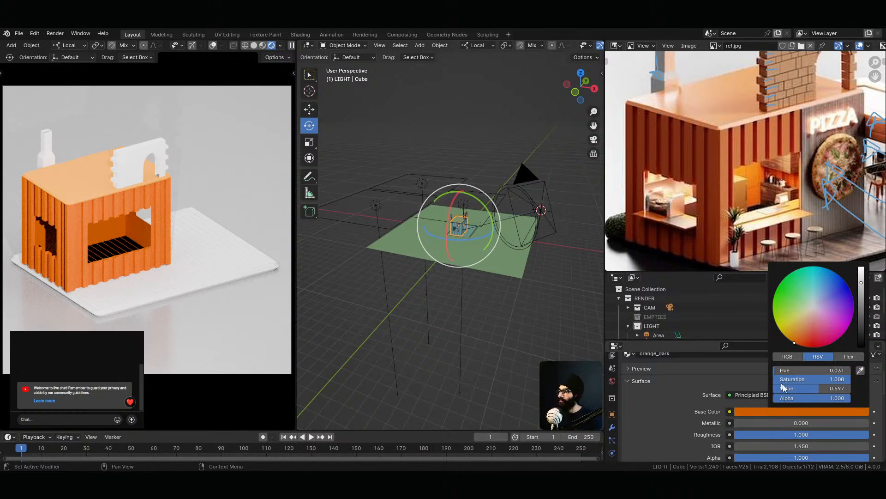
{"action": "mouse_move", "coordinate": [804, 372]}
{"action": "left_mouse_down"}
{"action": "mouse_move", "coordinate": [796, 344]}
{"action": "mouse_move", "coordinate": [805, 346]}
{"action": "mouse_move", "coordinate": [795, 343]}
{"action": "mouse_move", "coordinate": [803, 339]}
{"action": "left_mouse_up"}
{"action": "left_click", "coordinate": [780, 410]}
{"action": "left_click_drag", "start_coordinate": [849, 379], "coordinate": [828, 390]}
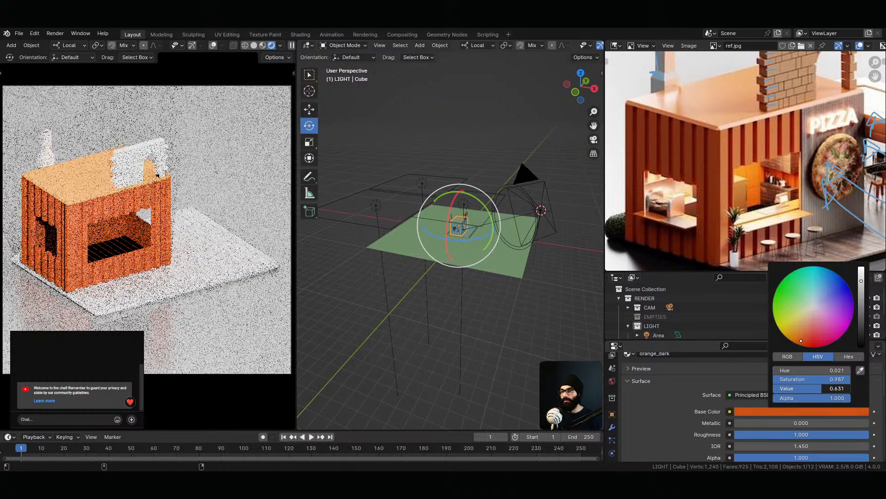
{"action": "left_click", "coordinate": [766, 408]}
{"action": "left_click_drag", "start_coordinate": [805, 372], "coordinate": [809, 372]}
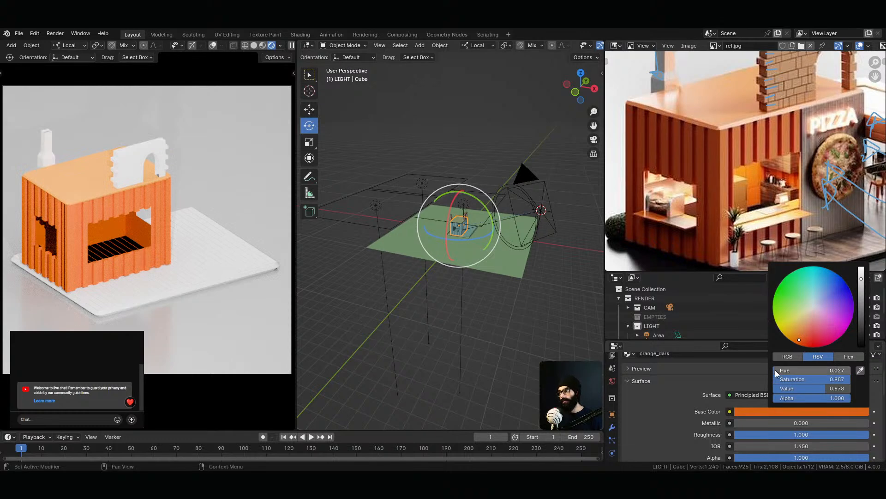
Activate the Select Box tool and set the roof plane's orange_light material to metallic 0.430 and roughness 0.133
{"action": "left_click", "coordinate": [464, 225]}
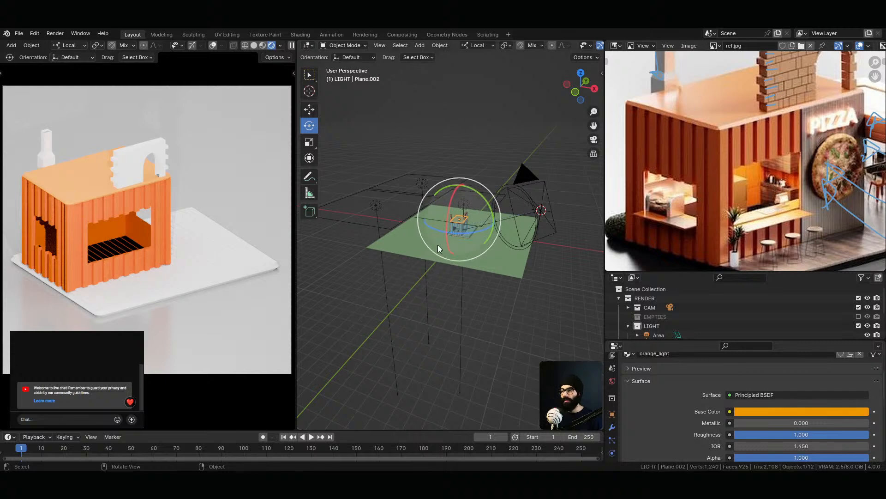
{"action": "scroll", "coordinate": [469, 227], "scroll_direction": "up", "scroll_amount": 3}
{"action": "key", "text": "shift+space"}
{"action": "key", "text": "b"}
{"action": "scroll", "coordinate": [448, 275], "scroll_direction": "down", "scroll_amount": 3}
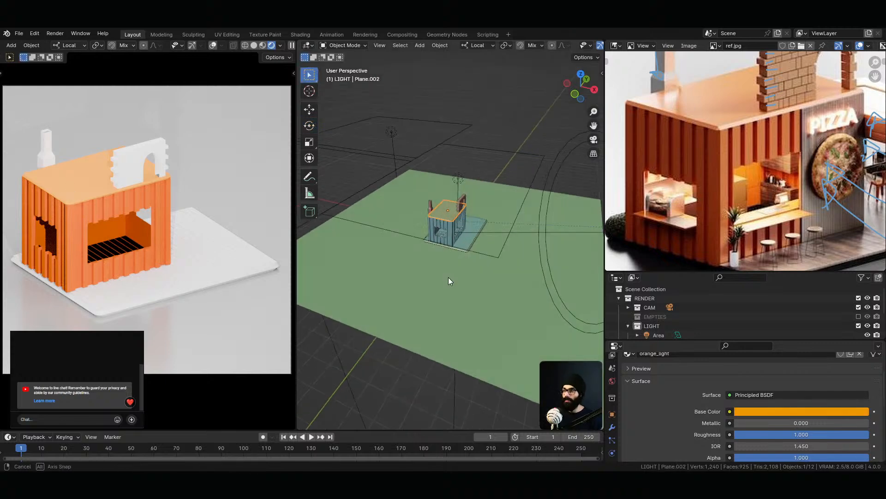
{"action": "scroll", "coordinate": [711, 434], "scroll_direction": "down", "scroll_amount": 2}
{"action": "left_click_drag", "start_coordinate": [813, 397], "coordinate": [694, 397]}
{"action": "left_click_drag", "start_coordinate": [760, 388], "coordinate": [793, 386]}
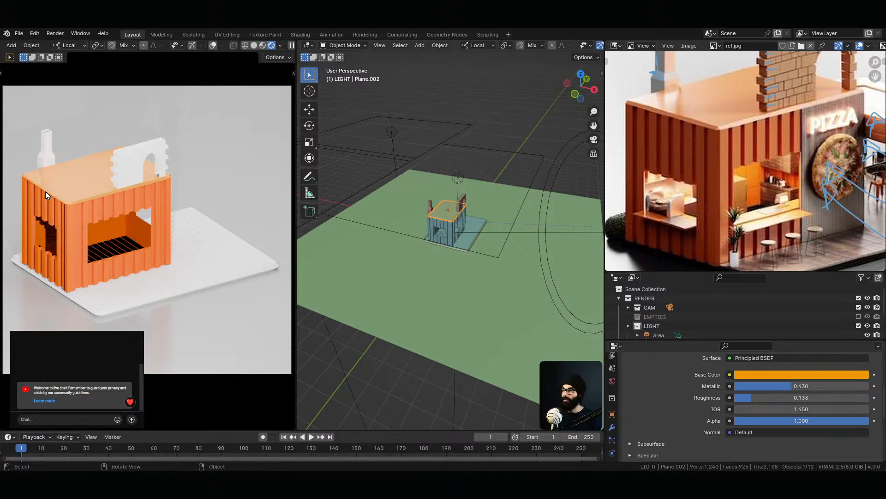
Deselect the roof, enlarge the Outliner again and make the LIGHT collection active
{"action": "left_click", "coordinate": [196, 268]}
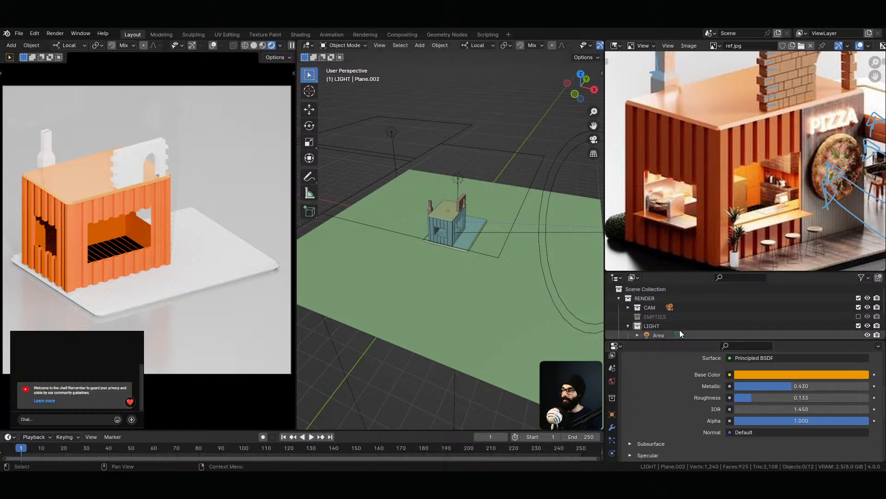
{"action": "left_click_drag", "start_coordinate": [674, 339], "coordinate": [671, 402]}
{"action": "left_click", "coordinate": [633, 326]}
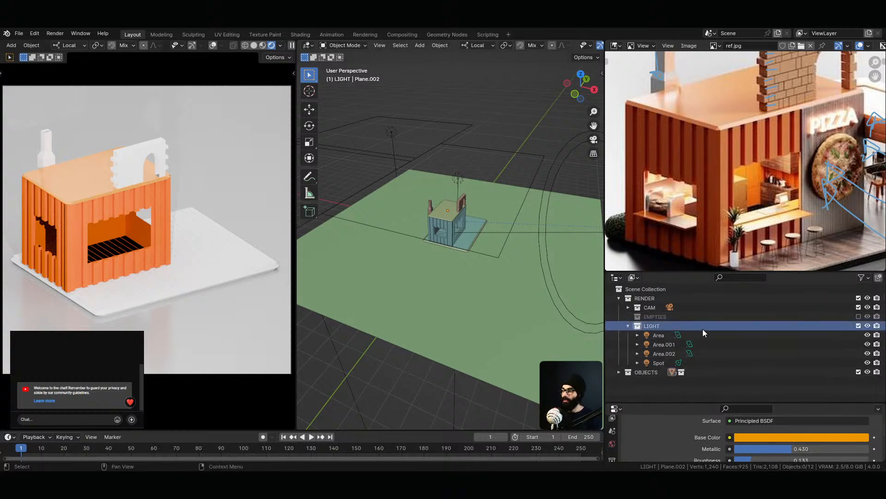
Collapse the LIGHT collection and exclude it from the view layer, re-enabling it to compare the render
{"action": "key", "text": "Left"}
{"action": "left_click", "coordinate": [858, 325]}
{"action": "left_click", "coordinate": [859, 325]}
{"action": "left_click", "coordinate": [859, 326]}
{"action": "left_click", "coordinate": [858, 325]}
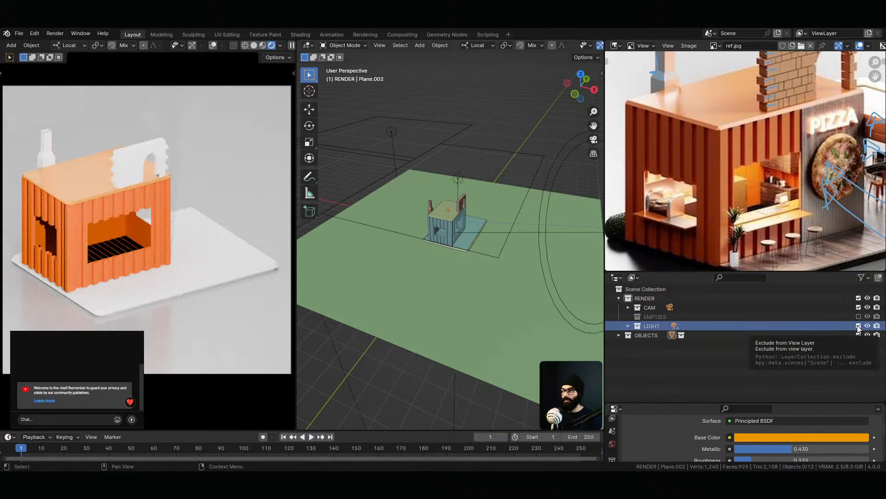
Select the base slab under the building and examine the pavement edge in the reference image
{"action": "scroll", "coordinate": [755, 217], "scroll_direction": "down", "scroll_amount": 5}
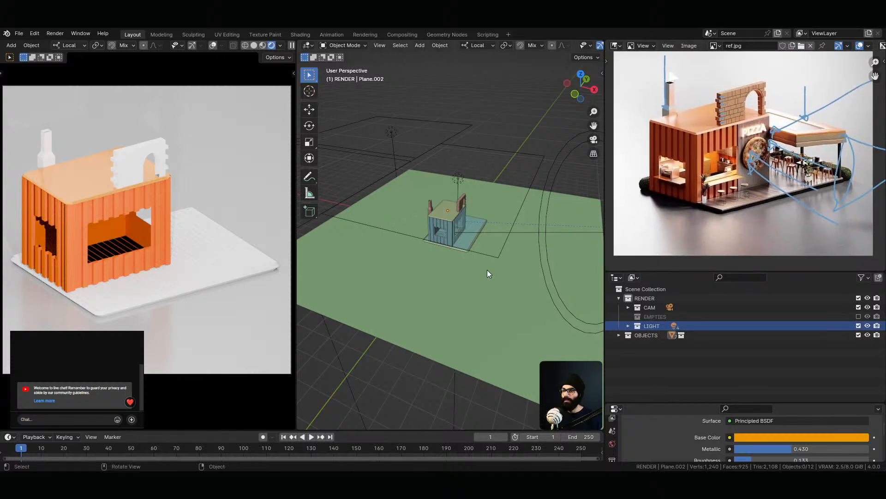
{"action": "scroll", "coordinate": [791, 222], "scroll_direction": "up", "scroll_amount": 4}
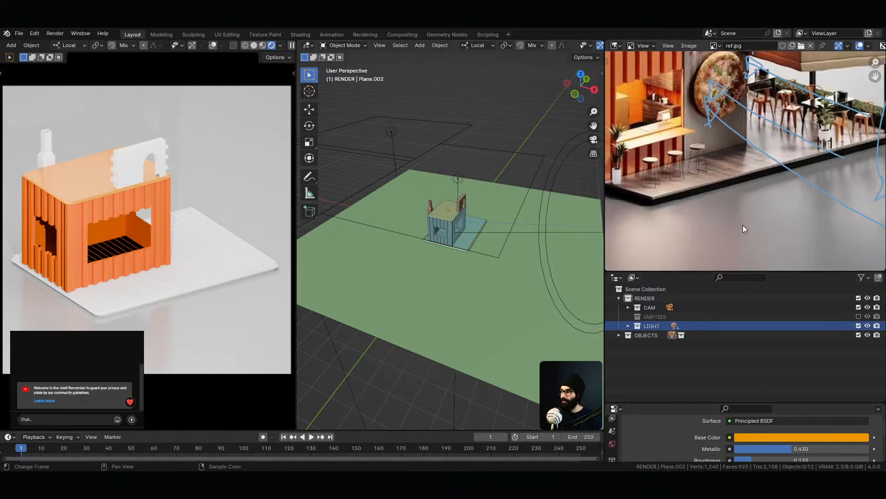
{"action": "middle_click_drag", "start_coordinate": [419, 280], "coordinate": [429, 251]}
{"action": "scroll", "coordinate": [480, 249], "scroll_direction": "up", "scroll_amount": 6}
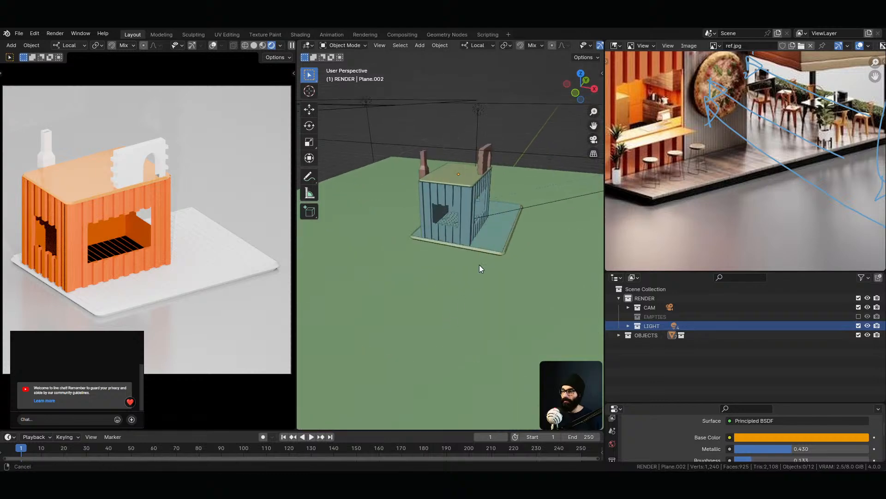
{"action": "middle_click_drag", "start_coordinate": [492, 303], "coordinate": [535, 220]}
{"action": "left_click", "coordinate": [517, 281]}
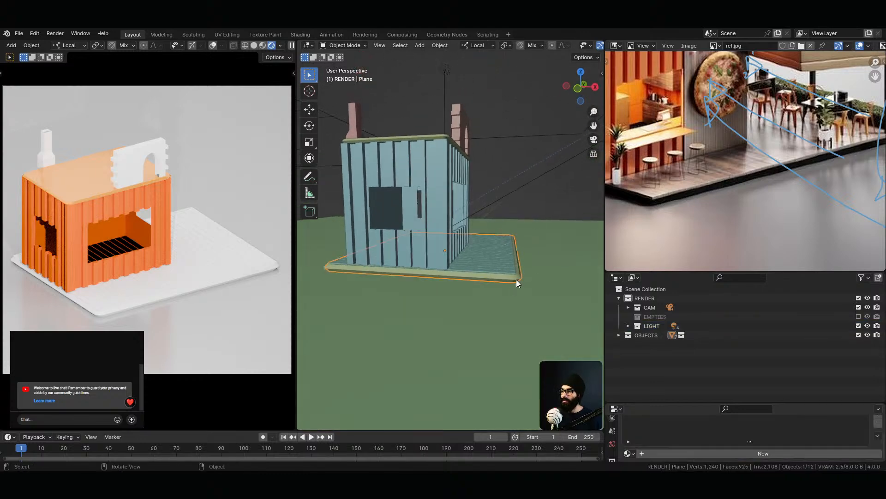
{"action": "scroll", "coordinate": [694, 193], "scroll_direction": "up", "scroll_amount": 4}
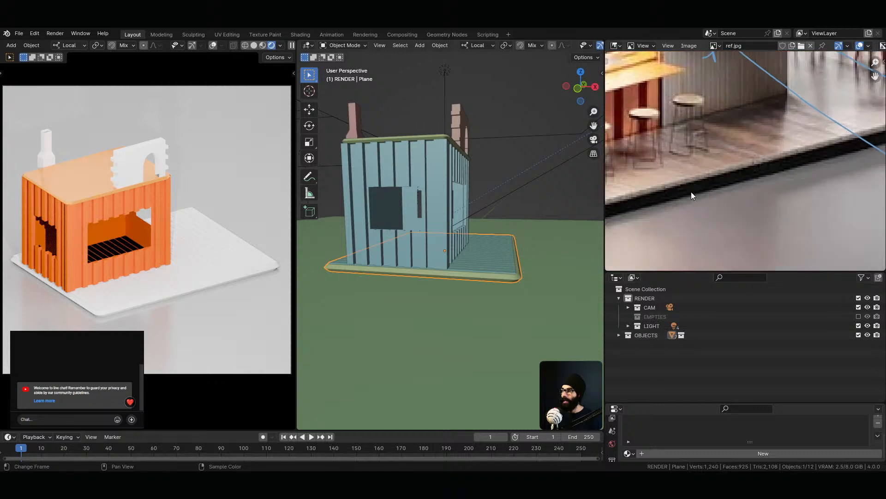
{"action": "middle_click_drag", "start_coordinate": [694, 192], "coordinate": [732, 222]}
{"action": "scroll", "coordinate": [725, 224], "scroll_direction": "down", "scroll_amount": 4}
{"action": "scroll", "coordinate": [699, 232], "scroll_direction": "down", "scroll_amount": 2}
{"action": "scroll", "coordinate": [739, 212], "scroll_direction": "up", "scroll_amount": 4}
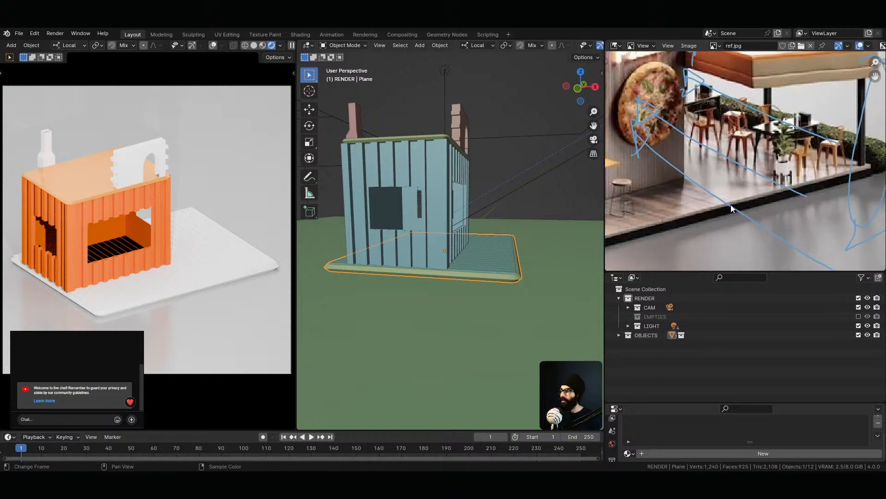
{"action": "scroll", "coordinate": [803, 223], "scroll_direction": "down", "scroll_amount": 4}
Enlarge the Properties editor and rename the base slab object as PAVEMENT
{"action": "left_click", "coordinate": [707, 400]}
{"action": "left_click_drag", "start_coordinate": [706, 401], "coordinate": [706, 341]}
{"action": "left_click", "coordinate": [515, 279]}
{"action": "key", "text": "F2"}
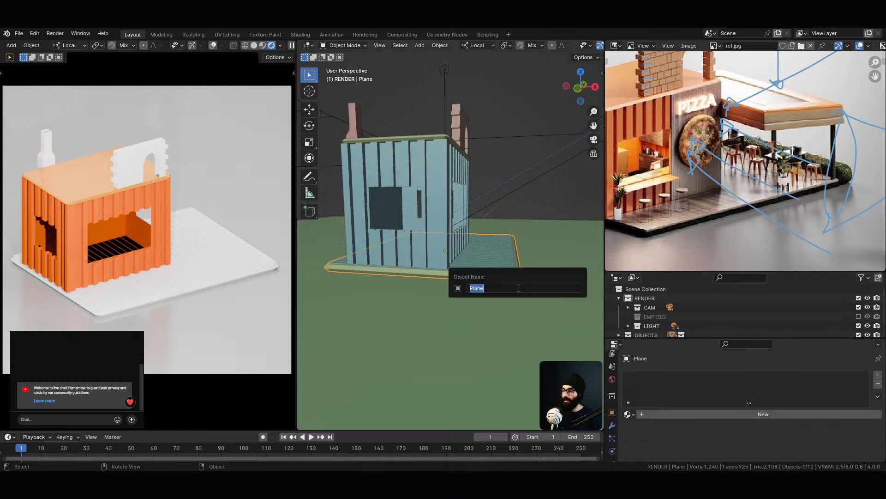
{"action": "type", "text": "PAVEMENT"}
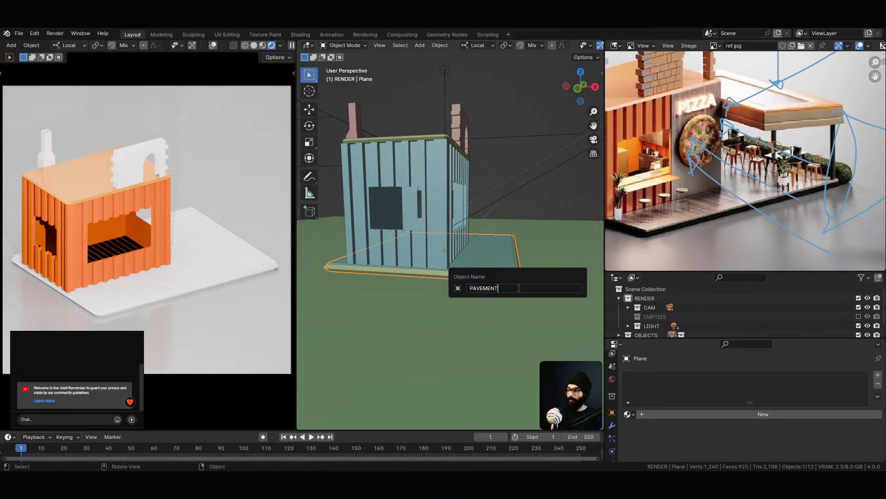
{"action": "key", "text": "Return"}
Create a new material named PAVEMENT on the base slab
{"action": "left_click", "coordinate": [674, 413]}
{"action": "double_click", "coordinate": [676, 414]}
{"action": "type", "text": "PAVEMENT"}
{"action": "key", "text": "Return"}
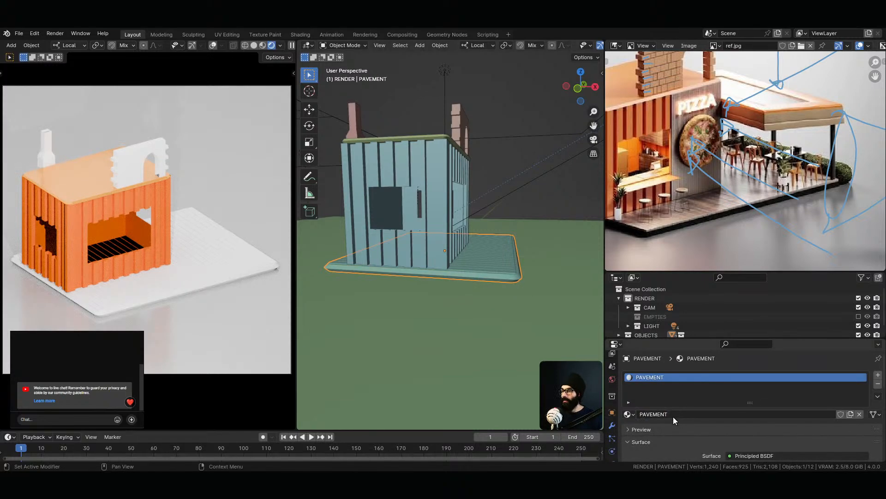
Darken the PAVEMENT material's base color to near black and set its roughness to 1.000
{"action": "scroll", "coordinate": [747, 220], "scroll_direction": "up", "scroll_amount": 3}
{"action": "scroll", "coordinate": [697, 422], "scroll_direction": "down", "scroll_amount": 3}
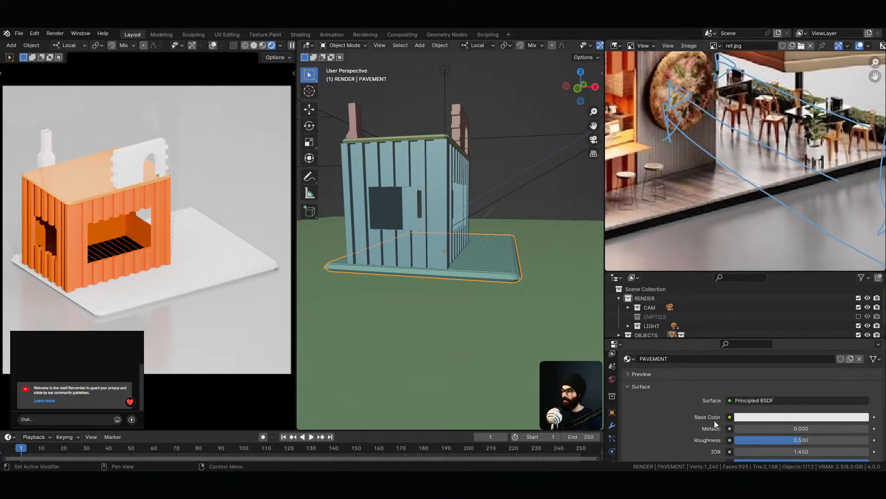
{"action": "left_click", "coordinate": [753, 419]}
{"action": "left_click_drag", "start_coordinate": [864, 282], "coordinate": [861, 345]}
{"action": "left_click_drag", "start_coordinate": [752, 444], "coordinate": [869, 440]}
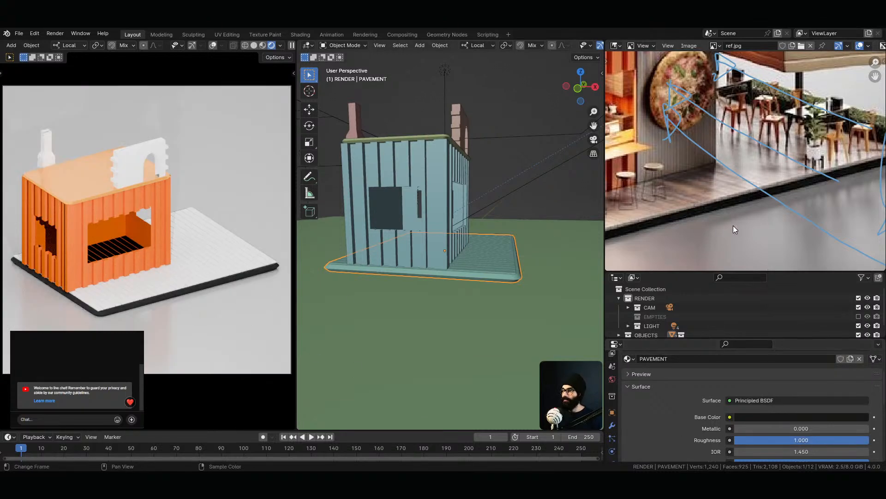
Set the floor planks' Solidify thickness to 0.036 m and deselect them
{"action": "middle_click_drag", "start_coordinate": [508, 275], "coordinate": [501, 333]}
{"action": "scroll", "coordinate": [512, 271], "scroll_direction": "up", "scroll_amount": 4}
{"action": "left_click", "coordinate": [532, 314]}
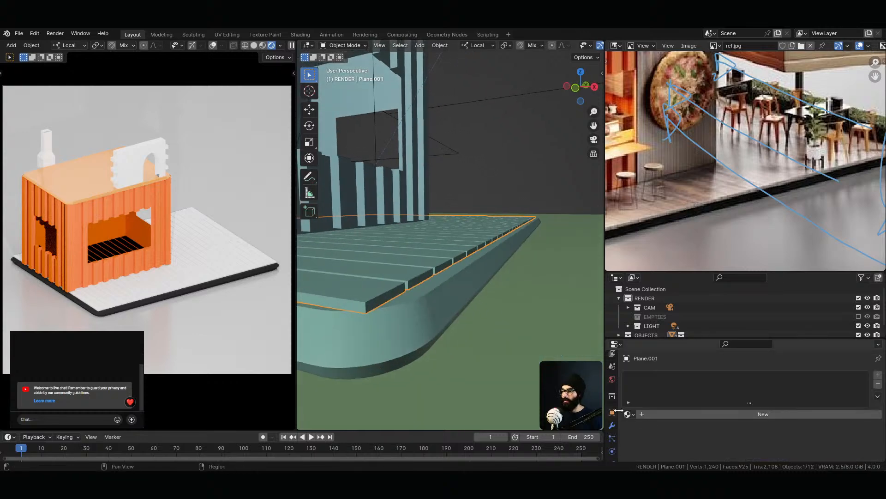
{"action": "left_click", "coordinate": [613, 425]}
{"action": "scroll", "coordinate": [680, 420], "scroll_direction": "down", "scroll_amount": 1}
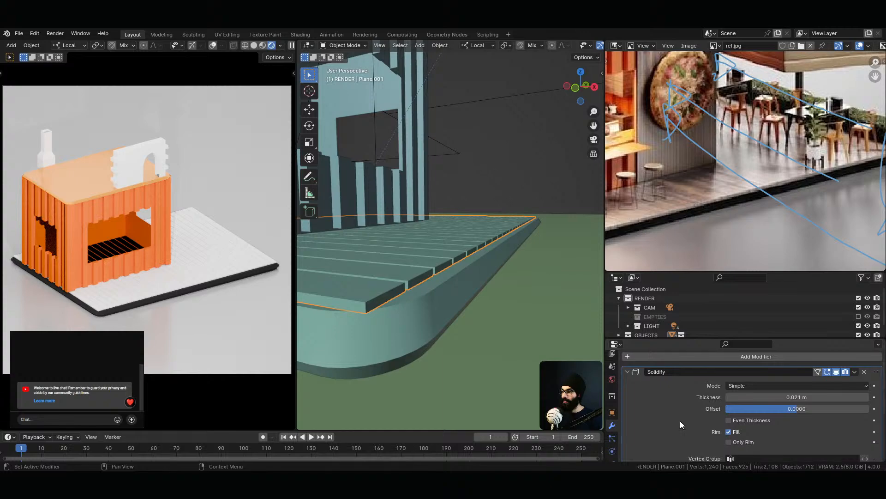
{"action": "left_click_drag", "start_coordinate": [804, 397], "coordinate": [821, 397]}
{"action": "key", "text": "alt+a"}
{"action": "mouse_move", "coordinate": [429, 245]}
{"action": "middle_mouse_down"}
{"action": "mouse_move", "coordinate": [500, 184]}
{"action": "mouse_move", "coordinate": [406, 245]}
{"action": "mouse_move", "coordinate": [434, 247]}
{"action": "middle_mouse_up"}
{"action": "middle_click_drag", "start_coordinate": [434, 247], "coordinate": [483, 208], "text": "shift"}
{"action": "middle_click_drag", "start_coordinate": [518, 266], "coordinate": [513, 248]}
Circle the chimney's pointed cap in the reference image with a freehand annotation
{"action": "key", "text": "Home"}
{"action": "scroll", "coordinate": [739, 175], "scroll_direction": "up", "scroll_amount": 5}
{"action": "scroll", "coordinate": [738, 185], "scroll_direction": "up", "scroll_amount": 4}
{"action": "mouse_move", "coordinate": [724, 95]}
{"action": "left_mouse_down"}
{"action": "mouse_move", "coordinate": [674, 129]}
{"action": "mouse_move", "coordinate": [694, 86]}
{"action": "mouse_move", "coordinate": [664, 105]}
{"action": "left_mouse_up"}
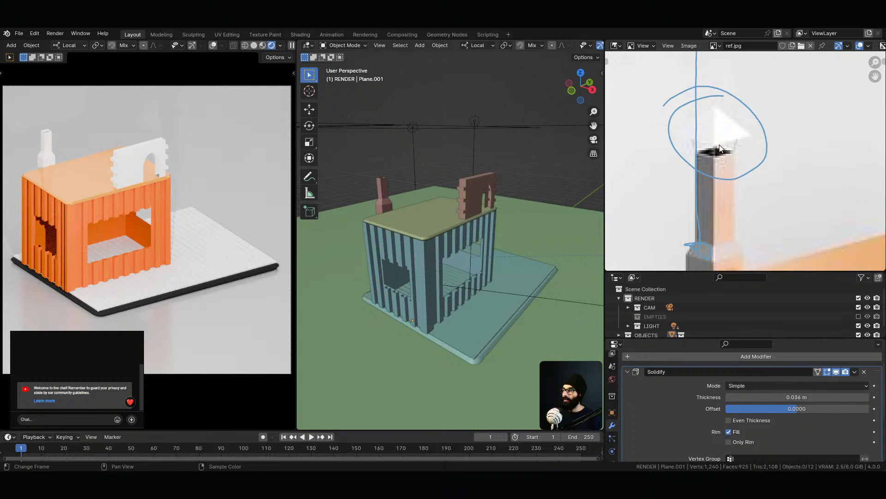
Snap the 3D cursor to the chimney's top rim in Edit Mode and return to Object Mode
{"action": "mouse_move", "coordinate": [386, 220]}
{"action": "middle_mouse_down"}
{"action": "mouse_move", "coordinate": [442, 254]}
{"action": "mouse_move", "coordinate": [433, 232]}
{"action": "middle_mouse_up"}
{"action": "scroll", "coordinate": [433, 231], "scroll_direction": "up", "scroll_amount": 5}
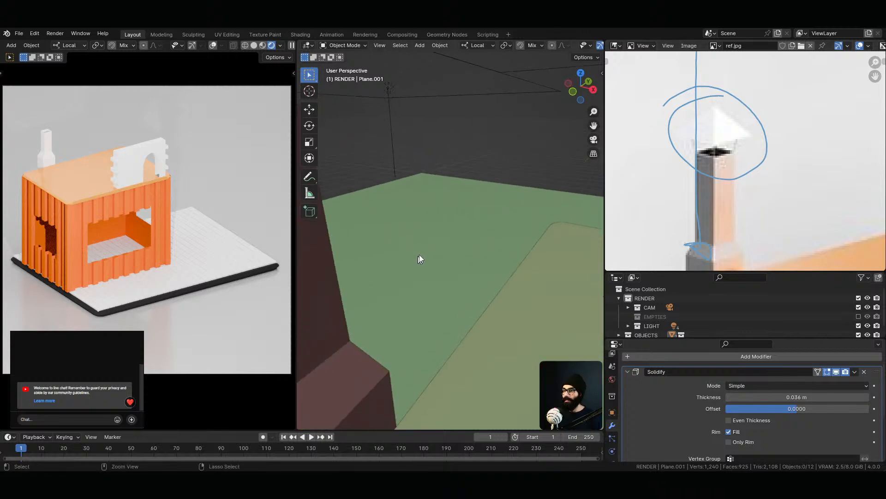
{"action": "scroll", "coordinate": [415, 262], "scroll_direction": "down", "scroll_amount": 3}
{"action": "left_click", "coordinate": [405, 255]}
{"action": "key", "text": "ctrl+Tab"}
{"action": "right_click", "coordinate": [483, 264]}
{"action": "middle_click_drag", "start_coordinate": [428, 267], "coordinate": [444, 269]}
{"action": "key", "text": "ctrl+Tab"}
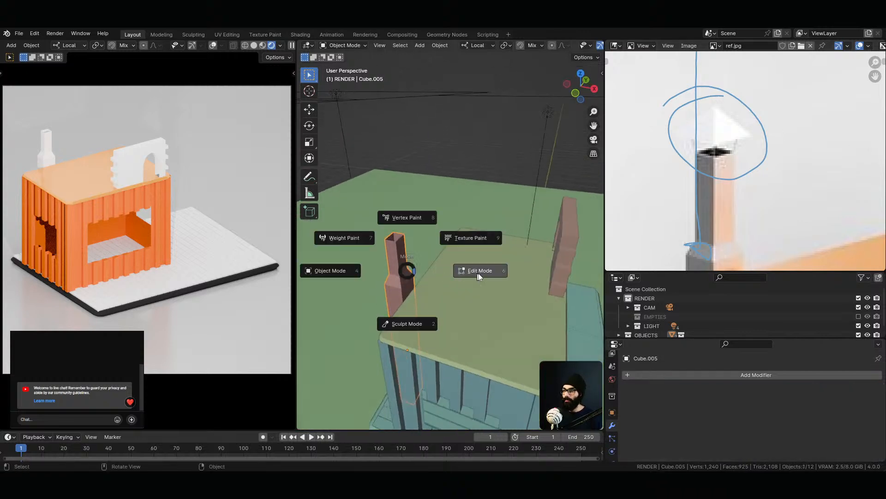
{"action": "left_click", "coordinate": [447, 273]}
{"action": "middle_click_drag", "start_coordinate": [383, 278], "coordinate": [432, 223]}
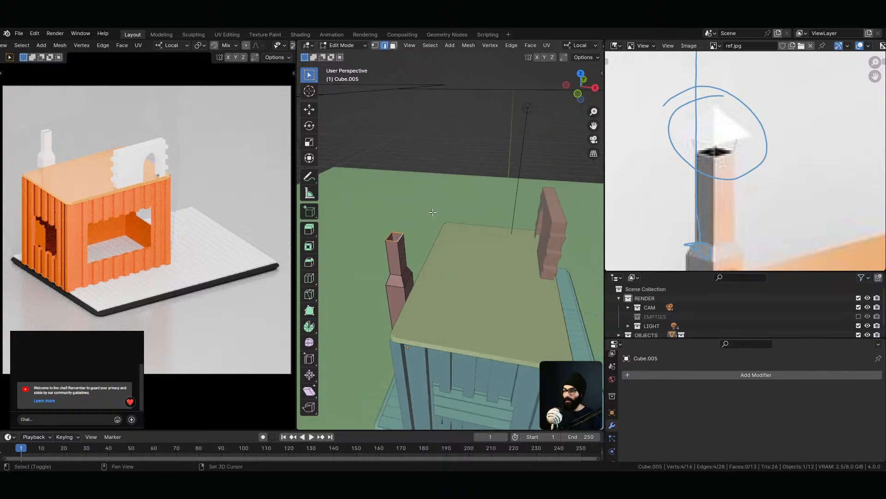
{"action": "key", "text": "shift+s"}
{"action": "left_click", "coordinate": [434, 274]}
{"action": "middle_click_drag", "start_coordinate": [435, 274], "coordinate": [446, 267]}
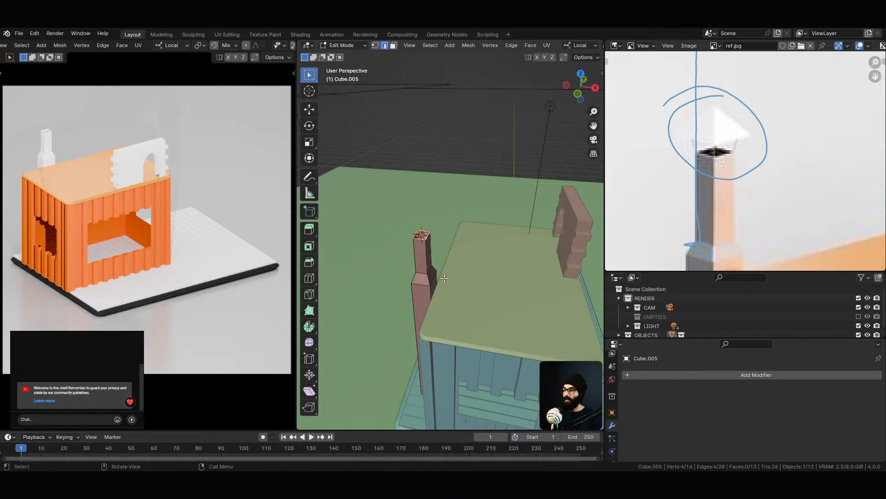
{"action": "key", "text": "Tab"}
Check the available object types to add, search the add-on preferences for "extra" and close the preferences
{"action": "key", "text": "shift+a"}
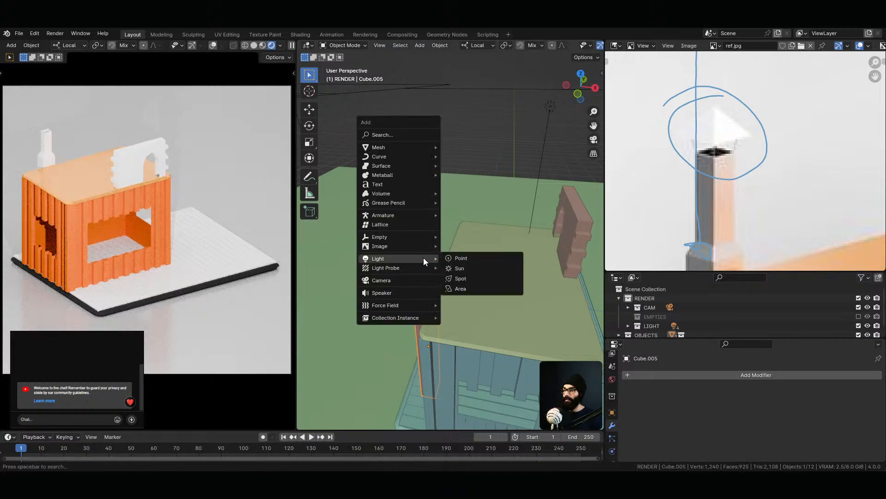
{"action": "mouse_move", "coordinate": [400, 145]}
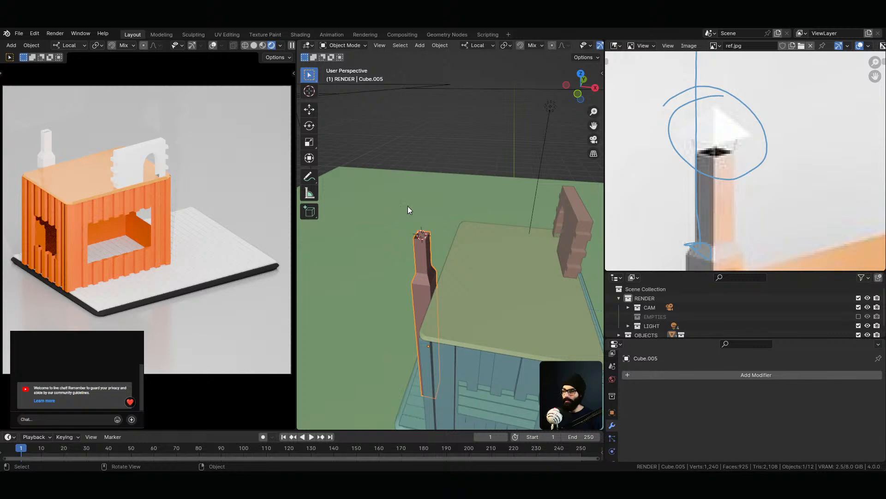
{"action": "key", "text": "shift+a"}
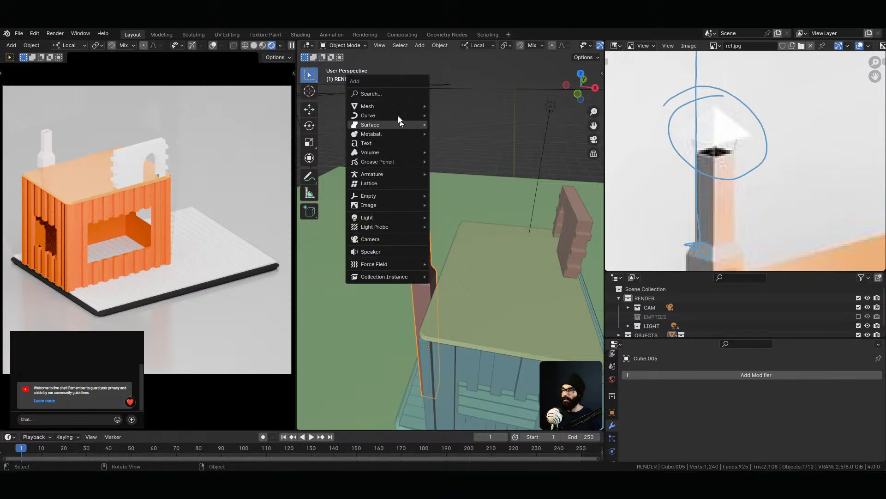
{"action": "mouse_move", "coordinate": [398, 107]}
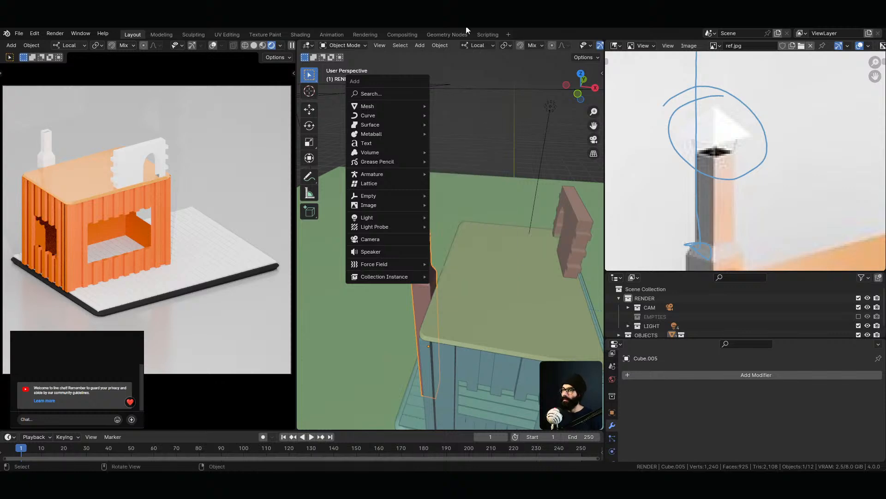
{"action": "key", "text": "Escape"}
{"action": "key", "text": "F4"}
{"action": "key", "text": "Escape"}
{"action": "key", "text": "F4"}
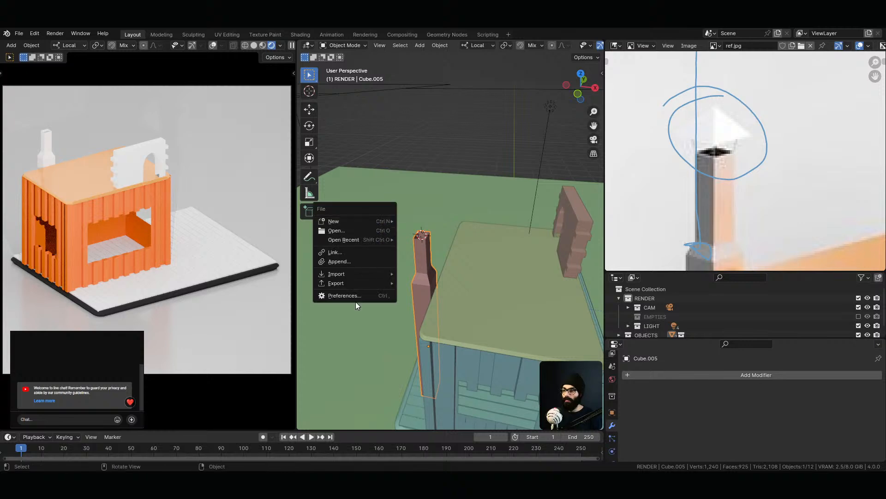
{"action": "left_click", "coordinate": [355, 298]}
{"action": "type", "text": "extra"}
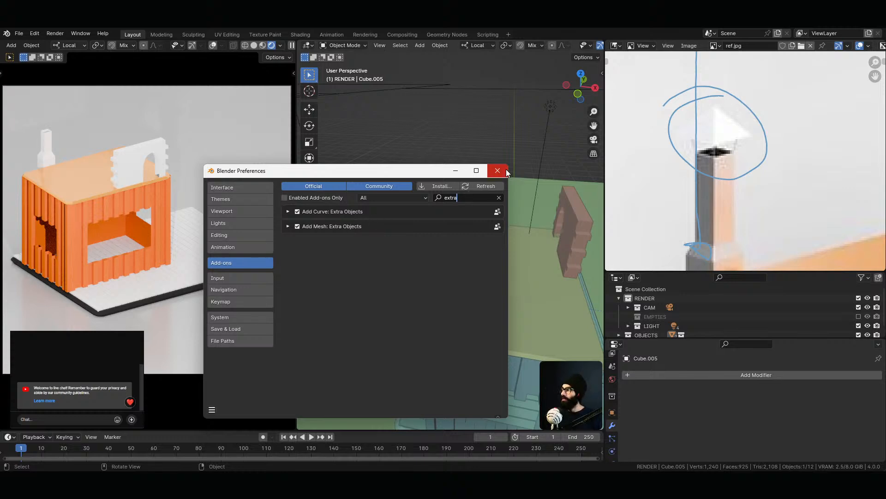
{"action": "left_click", "coordinate": [497, 171]}
{"action": "right_click", "coordinate": [493, 244]}
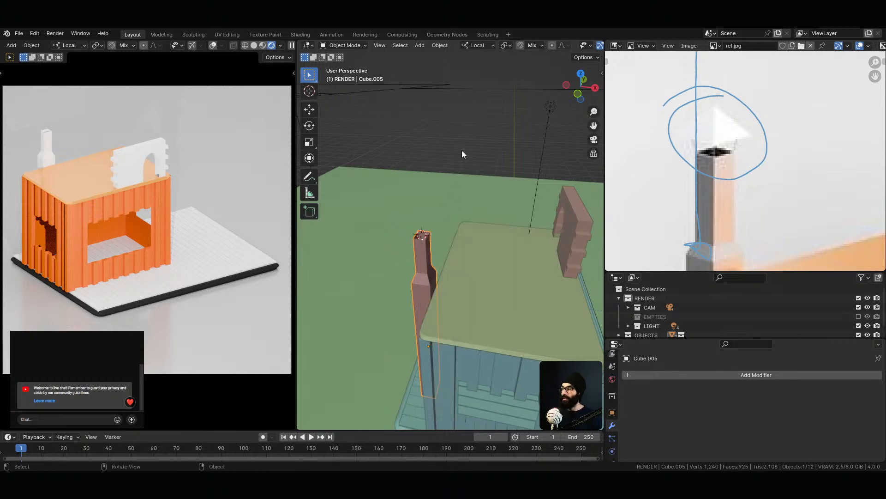
Add a cone mesh at the 3D cursor on the chimney top and set its vertices to 4
{"action": "key", "text": "shift+a"}
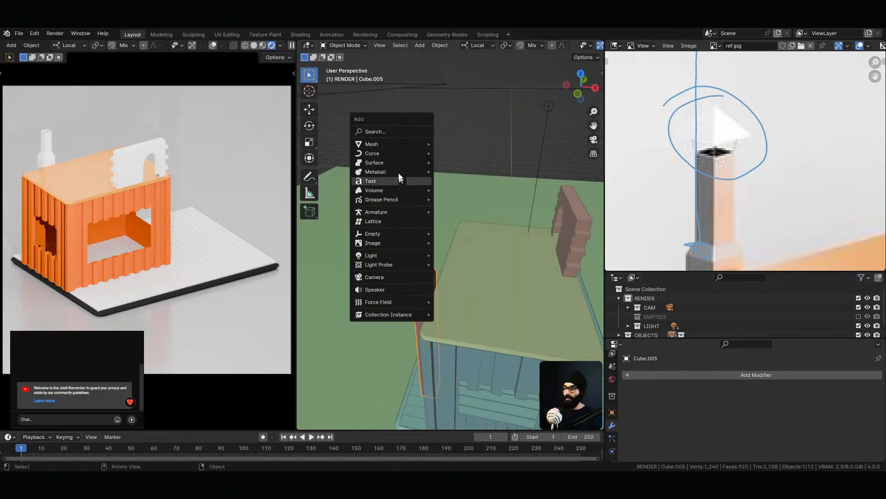
{"action": "mouse_move", "coordinate": [397, 148]}
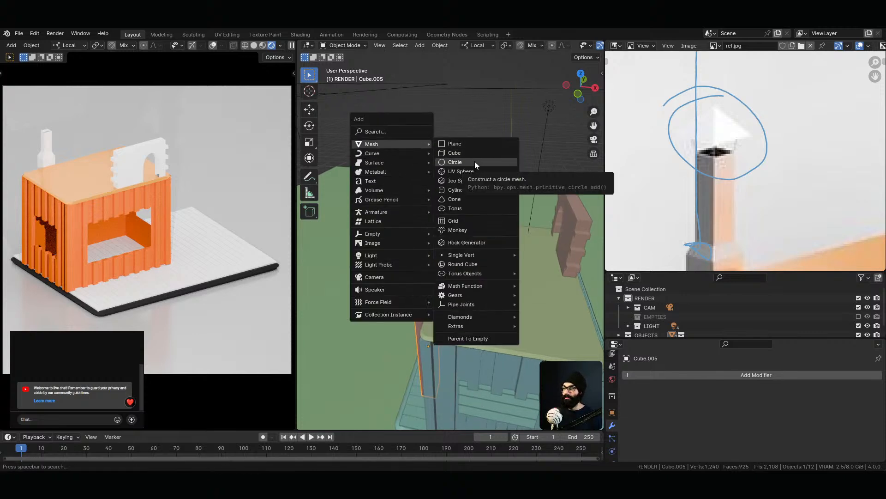
{"action": "left_click", "coordinate": [469, 197]}
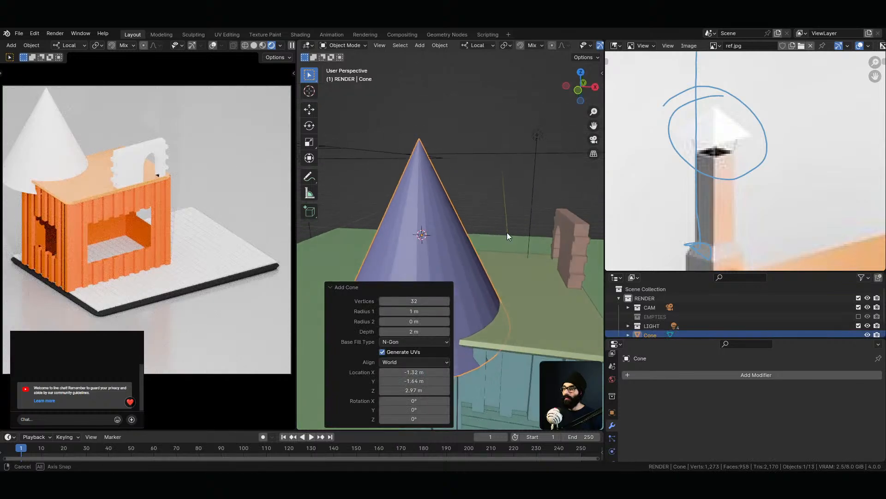
{"action": "middle_click_drag", "start_coordinate": [529, 237], "coordinate": [535, 240]}
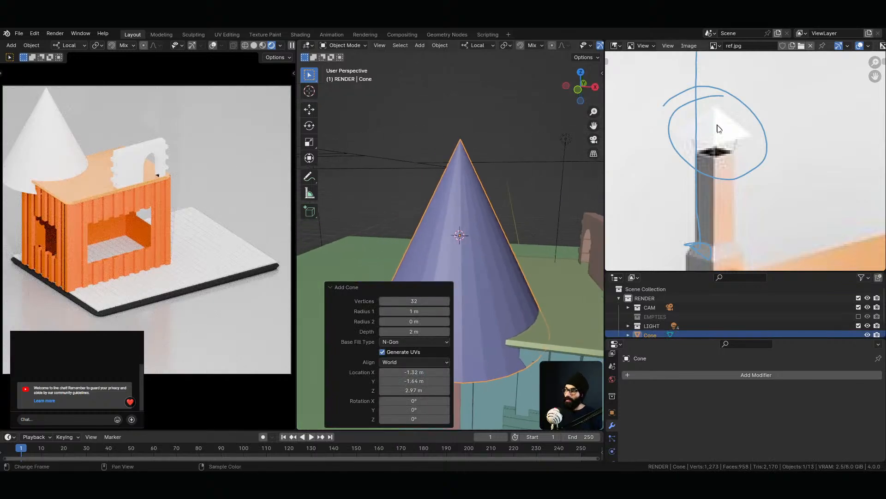
{"action": "mouse_move", "coordinate": [423, 300]}
{"action": "left_mouse_down"}
{"action": "mouse_move", "coordinate": [397, 300]}
{"action": "mouse_move", "coordinate": [417, 299]}
{"action": "left_mouse_up"}
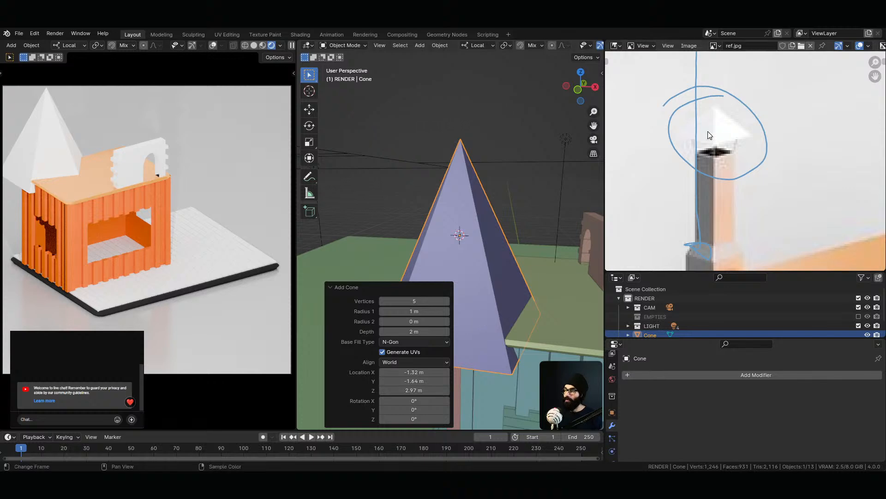
{"action": "left_click", "coordinate": [416, 301]}
{"action": "type", "text": "4"}
{"action": "key", "text": "Return"}
Shrink the chimney cap cone to radius 1 of 0.38 m and a depth of 0.24 m
{"action": "middle_click_drag", "start_coordinate": [476, 262], "coordinate": [680, 187]}
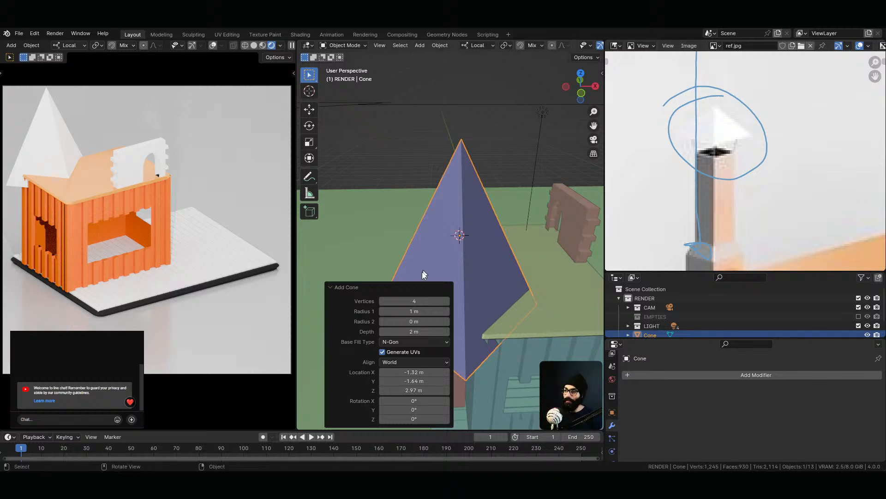
{"action": "left_click_drag", "start_coordinate": [421, 329], "coordinate": [350, 341]}
{"action": "left_click_drag", "start_coordinate": [415, 311], "coordinate": [386, 312]}
{"action": "middle_click_drag", "start_coordinate": [524, 249], "coordinate": [517, 217]}
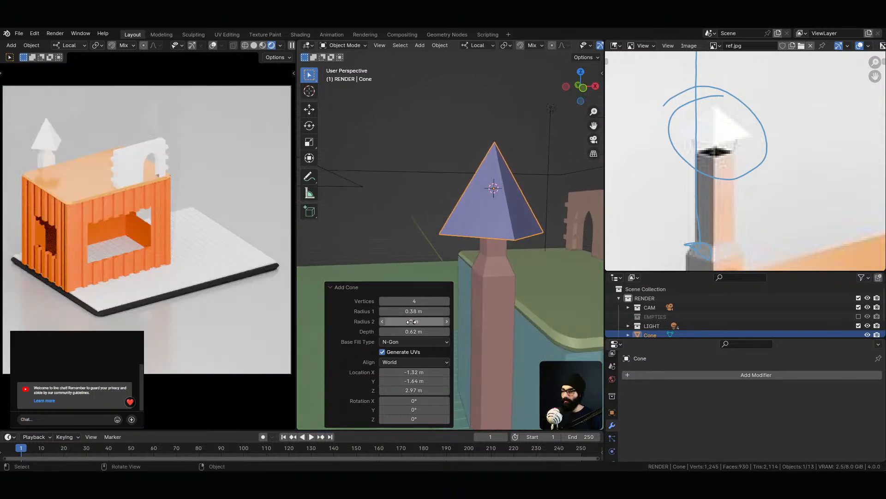
{"action": "left_click_drag", "start_coordinate": [415, 331], "coordinate": [405, 335]}
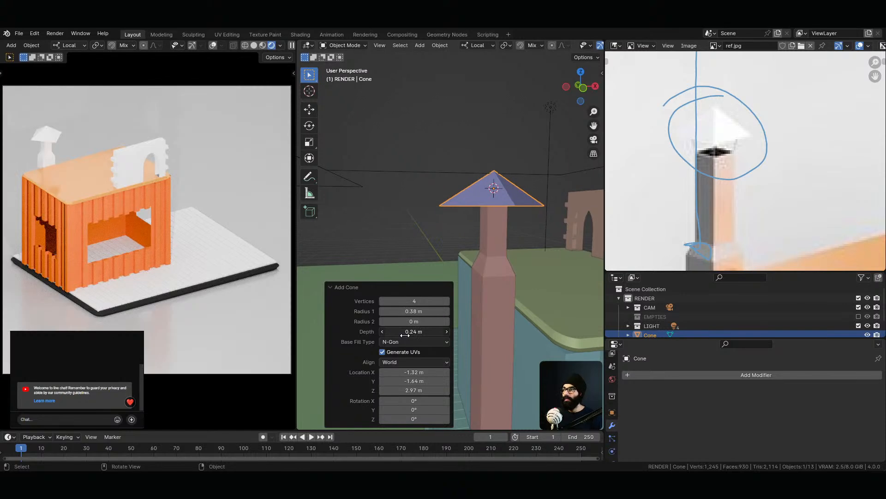
{"action": "middle_click_drag", "start_coordinate": [480, 262], "coordinate": [503, 233]}
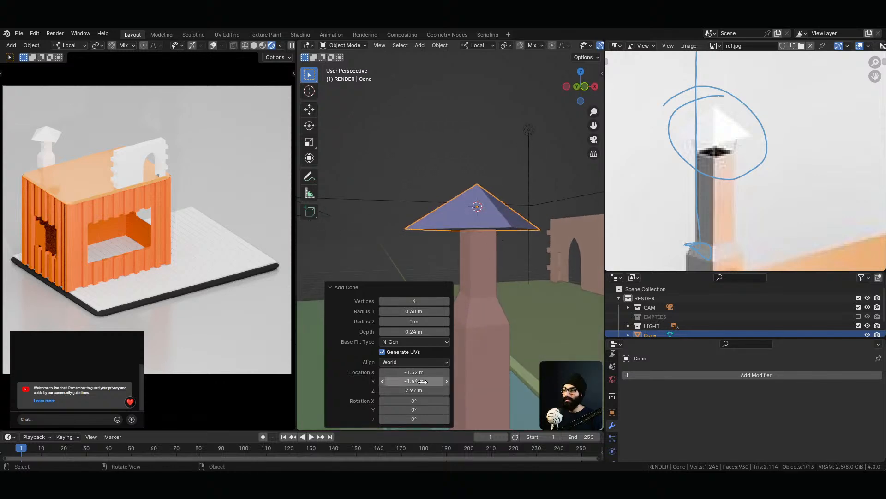
Set the chimney cap cone's base fill type to Nothing, radius 1 to 0.26 m and depth to 0.14 m
{"action": "left_click", "coordinate": [414, 342]}
{"action": "left_click", "coordinate": [413, 353]}
{"action": "middle_click_drag", "start_coordinate": [523, 244], "coordinate": [528, 135]}
{"action": "middle_click_drag", "start_coordinate": [486, 239], "coordinate": [499, 341]}
{"action": "left_click_drag", "start_coordinate": [421, 311], "coordinate": [416, 312]}
{"action": "middle_click_drag", "start_coordinate": [463, 205], "coordinate": [471, 275]}
{"action": "left_click_drag", "start_coordinate": [404, 332], "coordinate": [406, 331]}
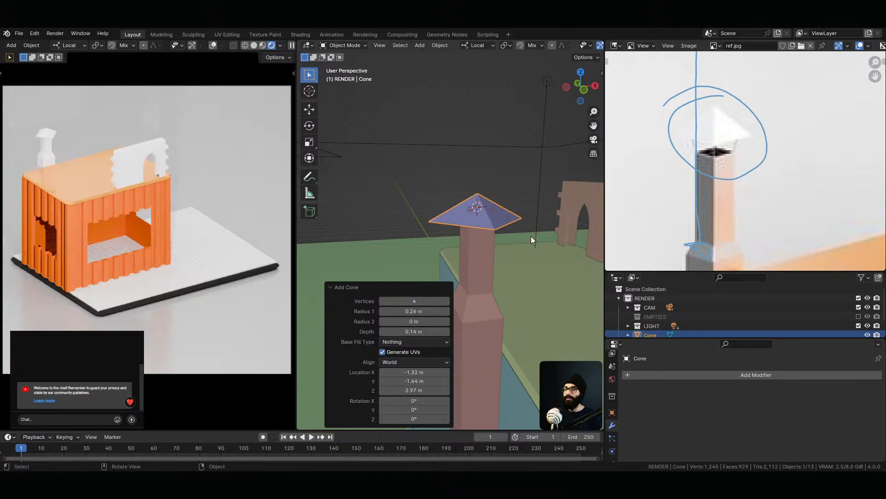
Set the cap cone's depth to 0.2 m and raise its Z location to 3.08 m
{"action": "middle_click_drag", "start_coordinate": [531, 237], "coordinate": [1, 112]}
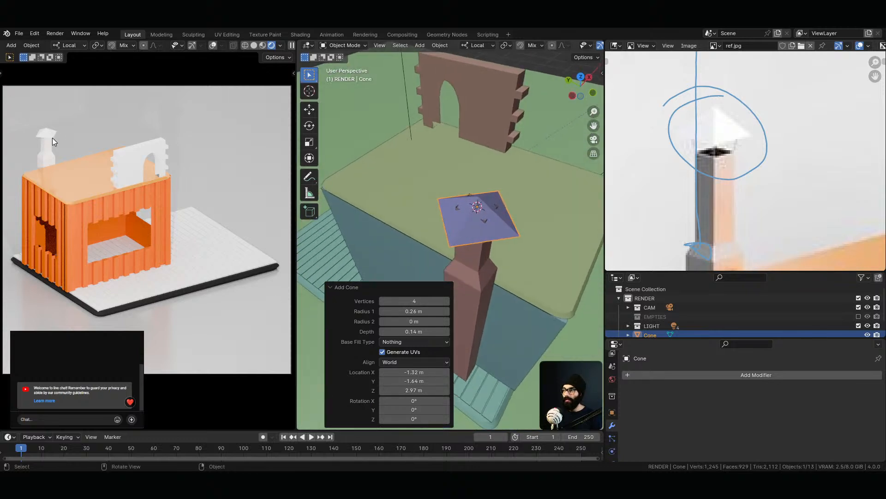
{"action": "middle_click_drag", "start_coordinate": [531, 242], "coordinate": [490, 204]}
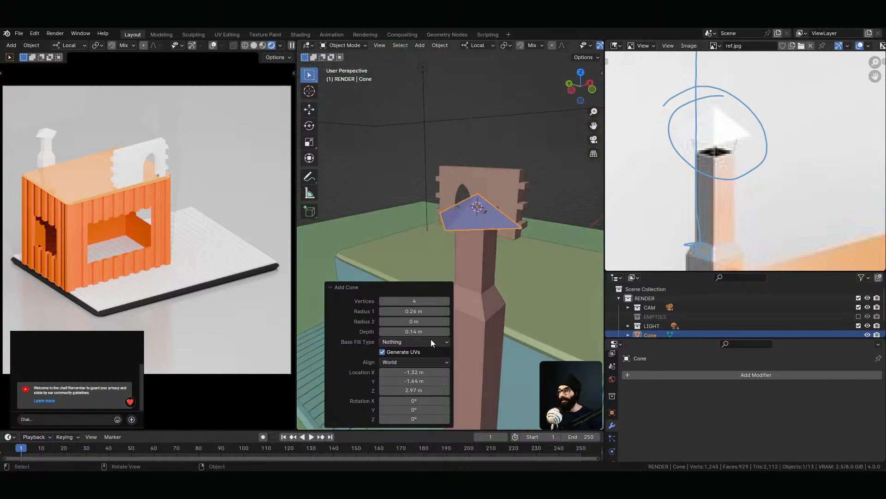
{"action": "left_click_drag", "start_coordinate": [418, 331], "coordinate": [422, 331]}
{"action": "middle_click_drag", "start_coordinate": [507, 218], "coordinate": [485, 69]}
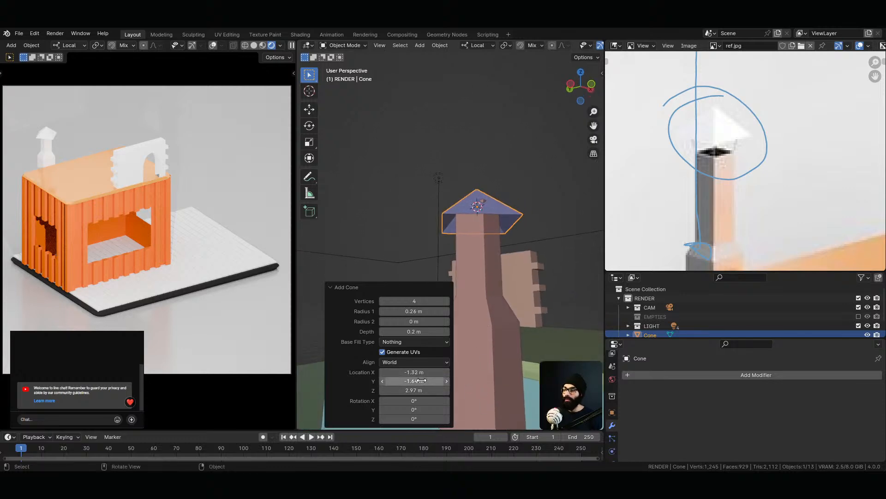
{"action": "left_click_drag", "start_coordinate": [420, 390], "coordinate": [428, 125]}
{"action": "middle_click_drag", "start_coordinate": [490, 235], "coordinate": [333, 245]}
Try rotating the cap cone about X, reset that angle to 0°, and set its Z rotation to 42.3°
{"action": "left_click_drag", "start_coordinate": [415, 401], "coordinate": [464, 131]}
{"action": "left_click", "coordinate": [415, 401]}
{"action": "type", "text": "0"}
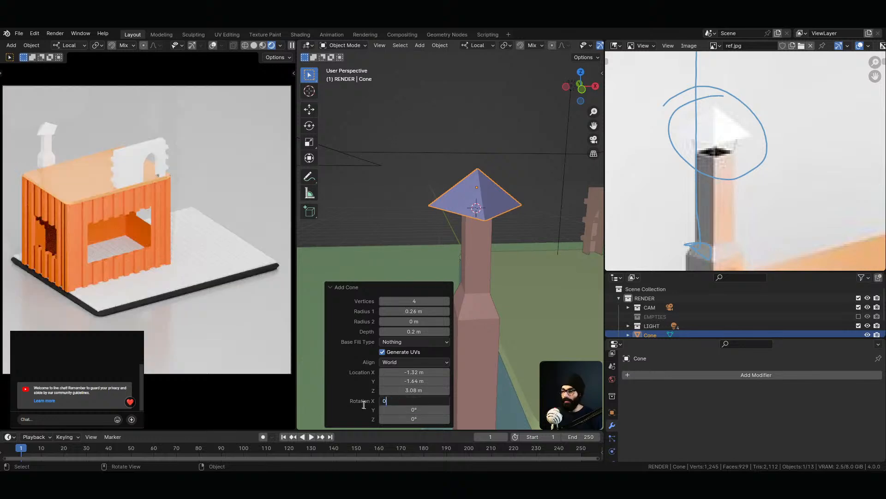
{"action": "key", "text": "Return"}
{"action": "left_click_drag", "start_coordinate": [409, 409], "coordinate": [410, 142]}
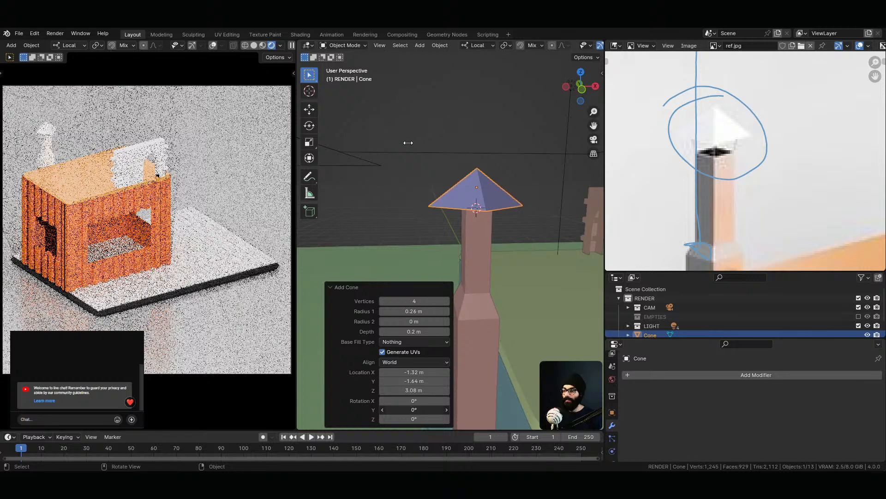
{"action": "left_click_drag", "start_coordinate": [414, 419], "coordinate": [616, 141]}
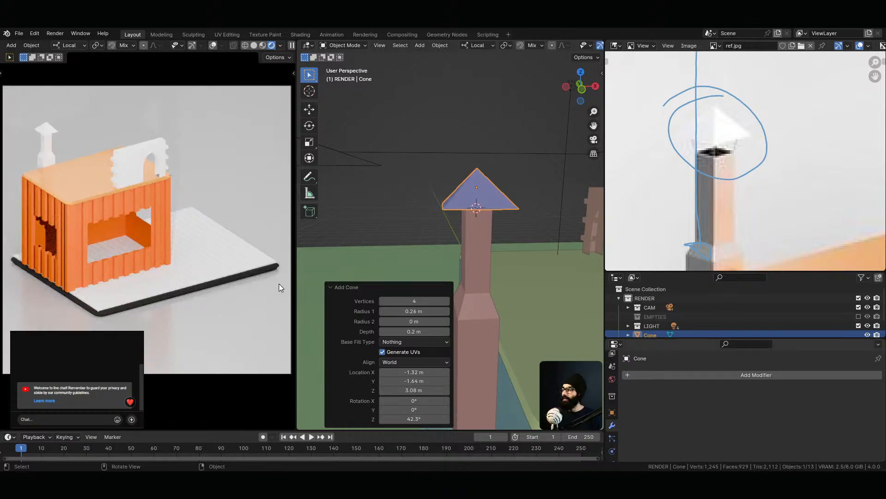
Replace the old annotations on the chimney reference with outlines of the cap's base and the chimney's opening
{"action": "middle_click_drag", "start_coordinate": [62, 149], "coordinate": [110, 225], "text": "shift"}
{"action": "scroll", "coordinate": [129, 165], "scroll_direction": "up", "scroll_amount": 12}
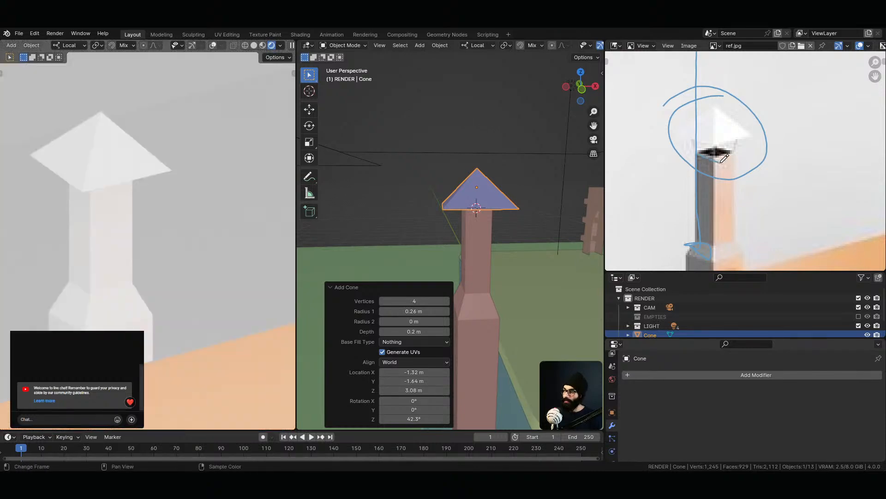
{"action": "mouse_move", "coordinate": [701, 151]}
{"action": "right_mouse_down"}
{"action": "mouse_move", "coordinate": [711, 95]}
{"action": "mouse_move", "coordinate": [786, 98]}
{"action": "mouse_move", "coordinate": [735, 92]}
{"action": "mouse_move", "coordinate": [688, 59]}
{"action": "right_mouse_up"}
{"action": "mouse_move", "coordinate": [696, 152]}
{"action": "left_mouse_down"}
{"action": "mouse_move", "coordinate": [717, 160]}
{"action": "mouse_move", "coordinate": [737, 145]}
{"action": "left_mouse_up"}
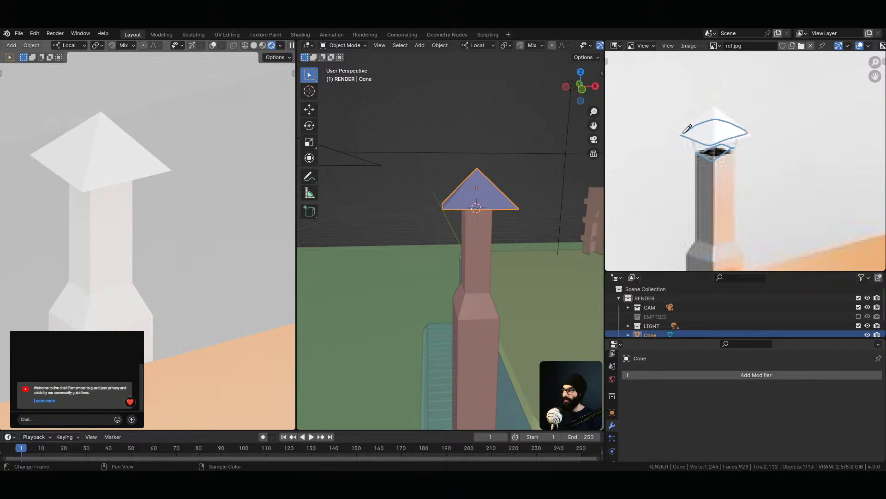
Reopen the Add Cone settings for the chimney cap and set radius 1 to 0.18 m and depth to 0.21 m
{"action": "mouse_move", "coordinate": [484, 222]}
{"action": "middle_mouse_down"}
{"action": "mouse_move", "coordinate": [318, 117]}
{"action": "mouse_move", "coordinate": [503, 97]}
{"action": "mouse_move", "coordinate": [391, 142]}
{"action": "mouse_move", "coordinate": [491, 227]}
{"action": "middle_mouse_up"}
{"action": "left_click", "coordinate": [494, 193]}
{"action": "left_click", "coordinate": [495, 197]}
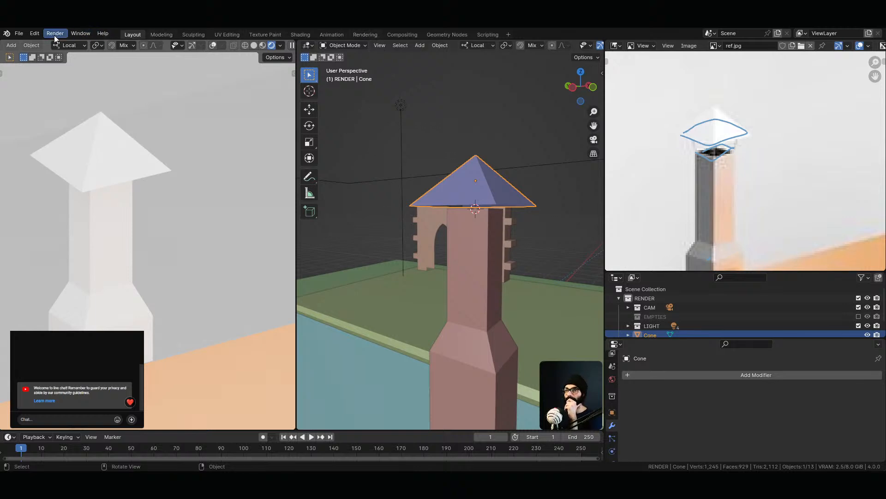
{"action": "left_click", "coordinate": [73, 35]}
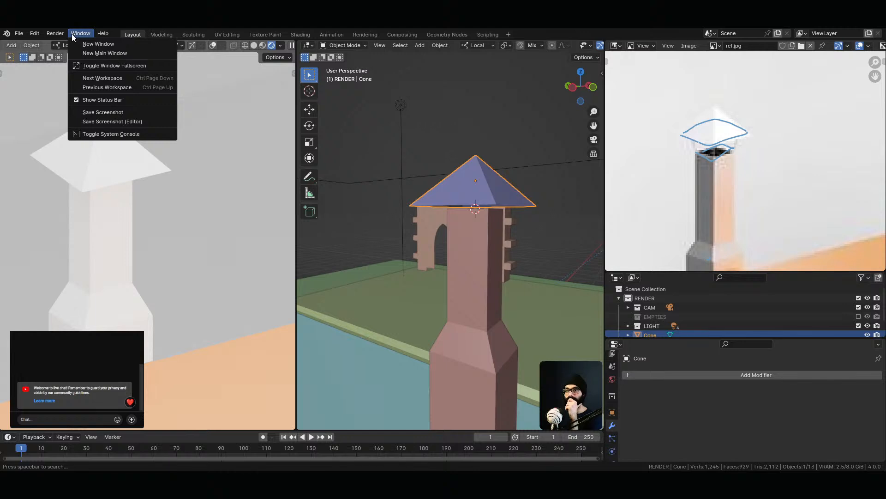
{"action": "mouse_move", "coordinate": [59, 35]}
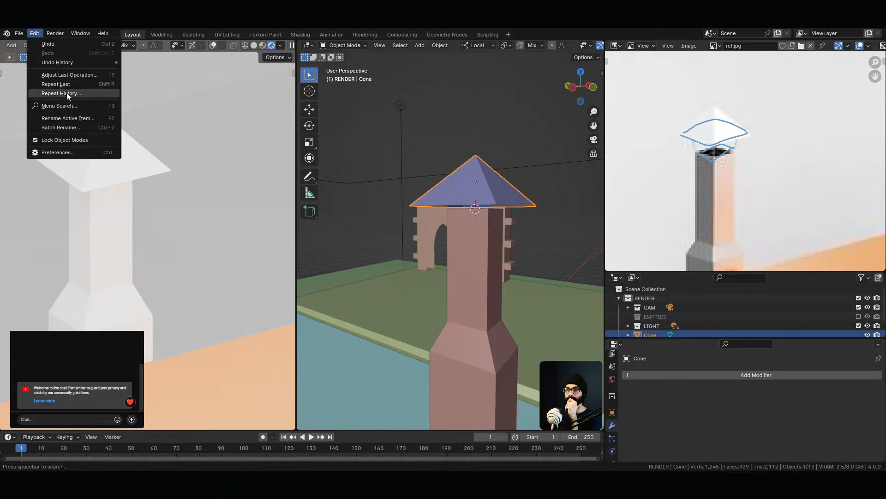
{"action": "left_click", "coordinate": [68, 76]}
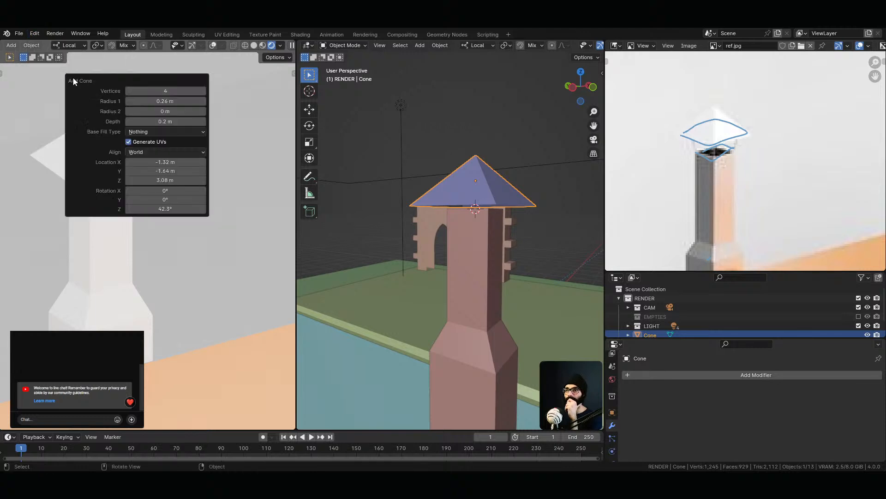
{"action": "left_click_drag", "start_coordinate": [73, 81], "coordinate": [191, 133]}
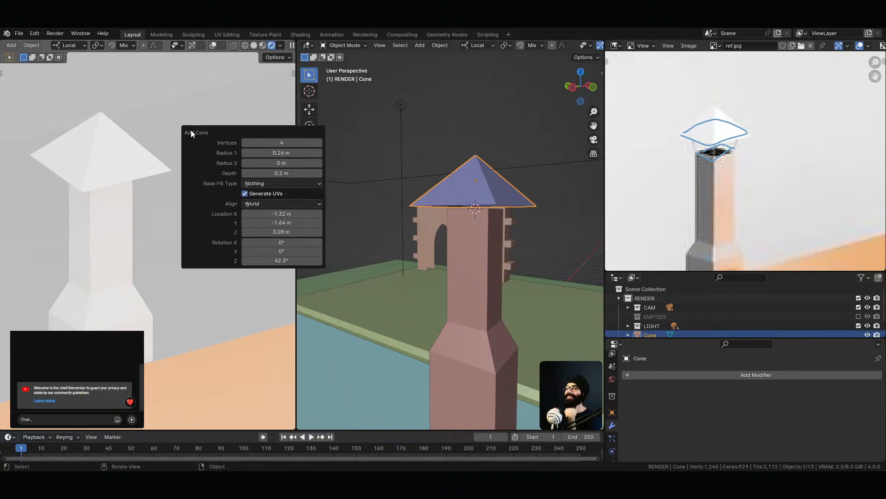
{"action": "left_click", "coordinate": [36, 33]}
{"action": "left_click", "coordinate": [59, 74]}
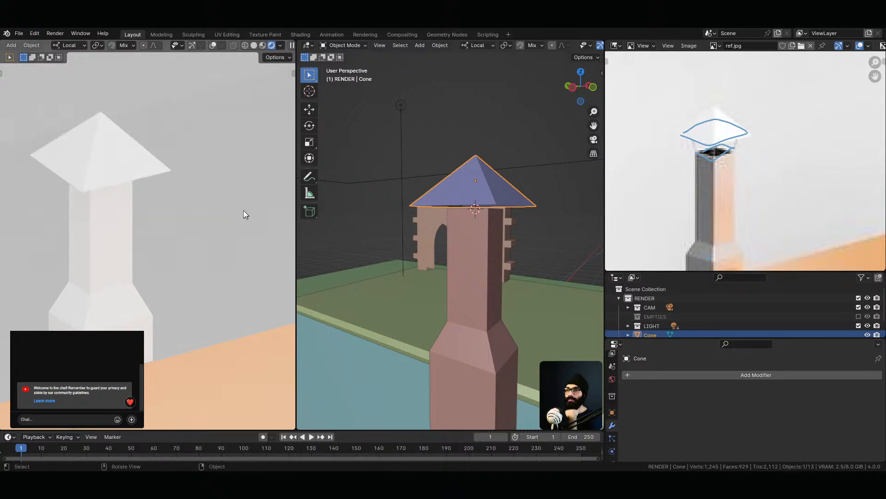
{"action": "key", "text": "F9"}
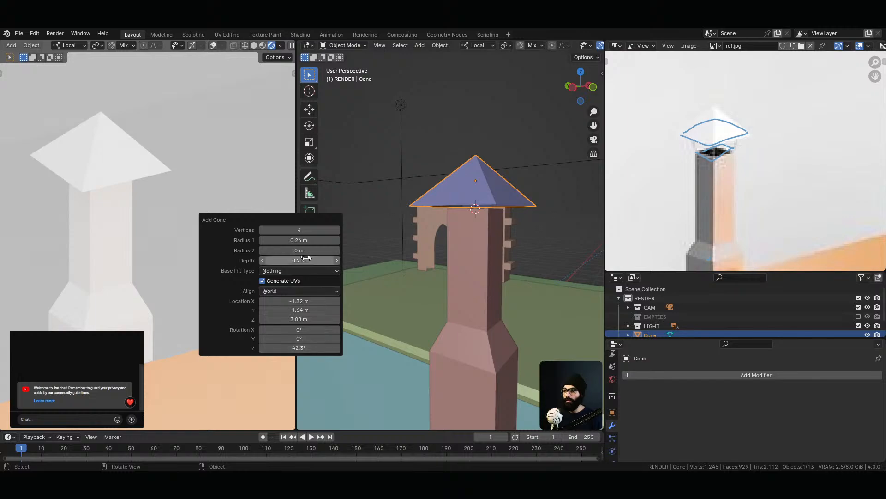
{"action": "left_click_drag", "start_coordinate": [321, 262], "coordinate": [313, 238]}
{"action": "middle_click_drag", "start_coordinate": [515, 221], "coordinate": [428, 227]}
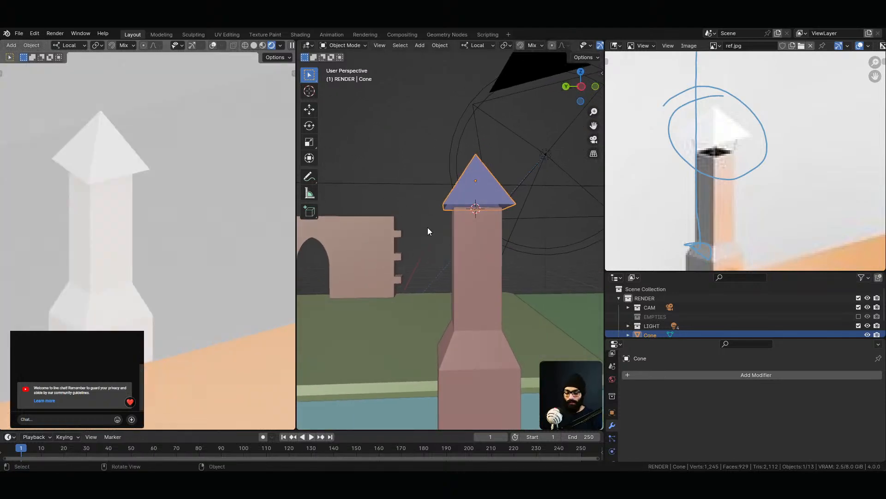
Flatten the cap cone to a depth of 0.143 m and raise its Z location to 3.15 m above the chimney opening
{"action": "key", "text": "F9"}
{"action": "left_click_drag", "start_coordinate": [453, 232], "coordinate": [262, 201]}
{"action": "middle_click_drag", "start_coordinate": [516, 252], "coordinate": [420, 223]}
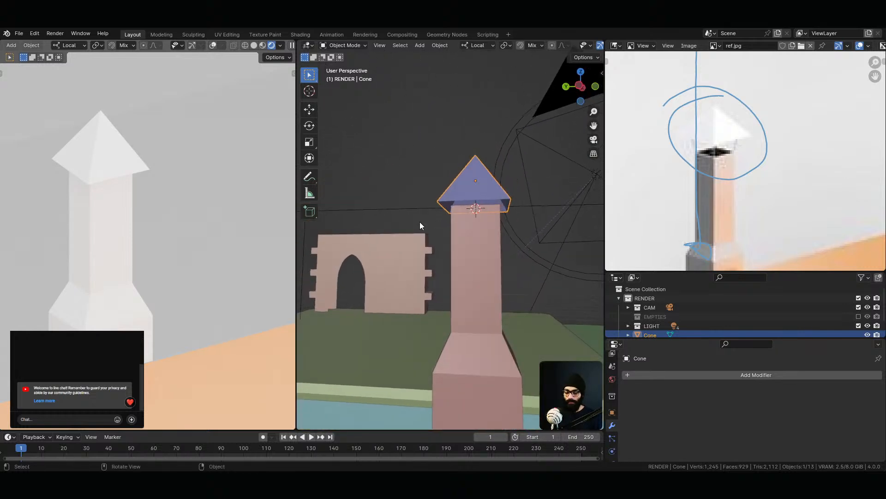
{"action": "key", "text": "F9"}
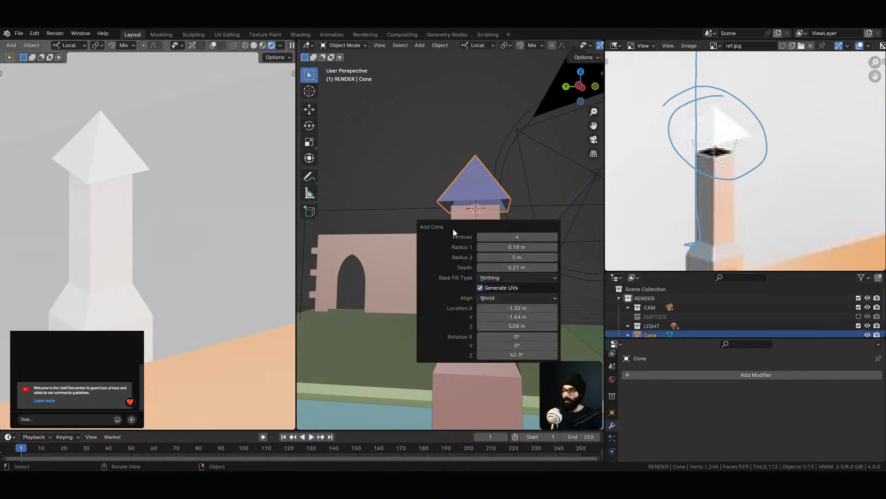
{"action": "left_click_drag", "start_coordinate": [453, 228], "coordinate": [262, 235]}
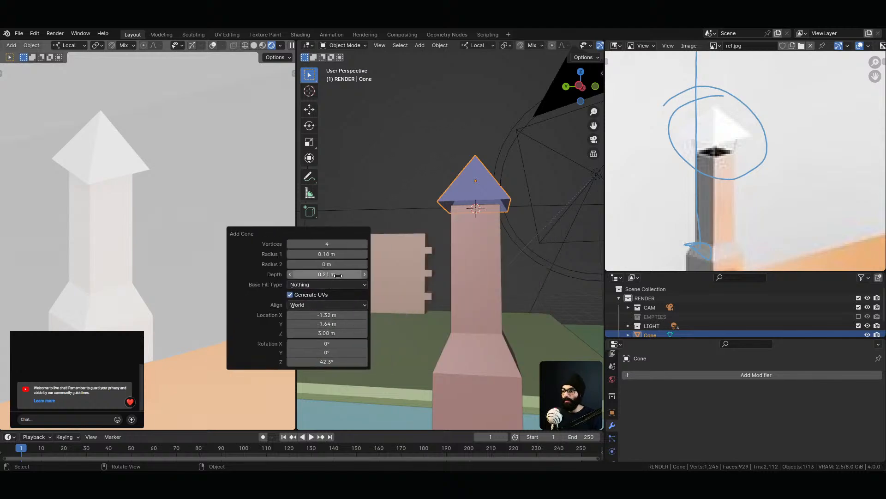
{"action": "left_click_drag", "start_coordinate": [338, 276], "coordinate": [292, 285], "text": "shift"}
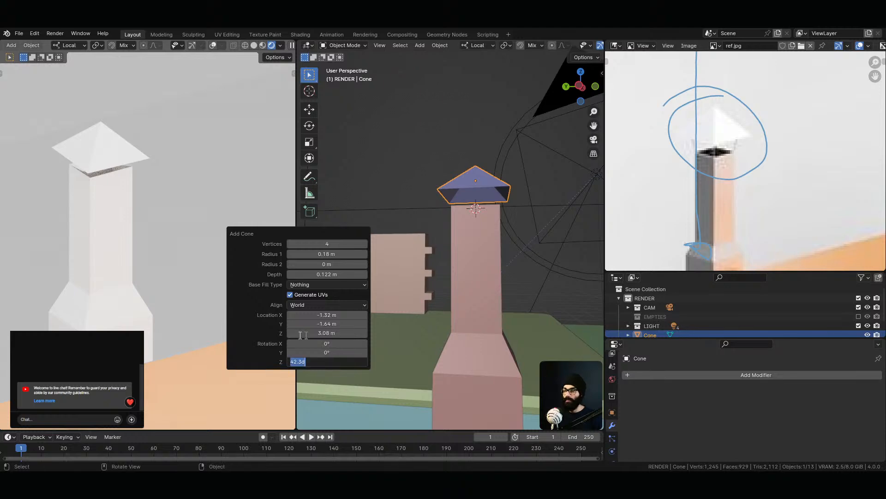
{"action": "left_click_drag", "start_coordinate": [327, 334], "coordinate": [360, 336], "text": "shift"}
{"action": "left_click_drag", "start_coordinate": [329, 274], "coordinate": [341, 281], "text": "shift"}
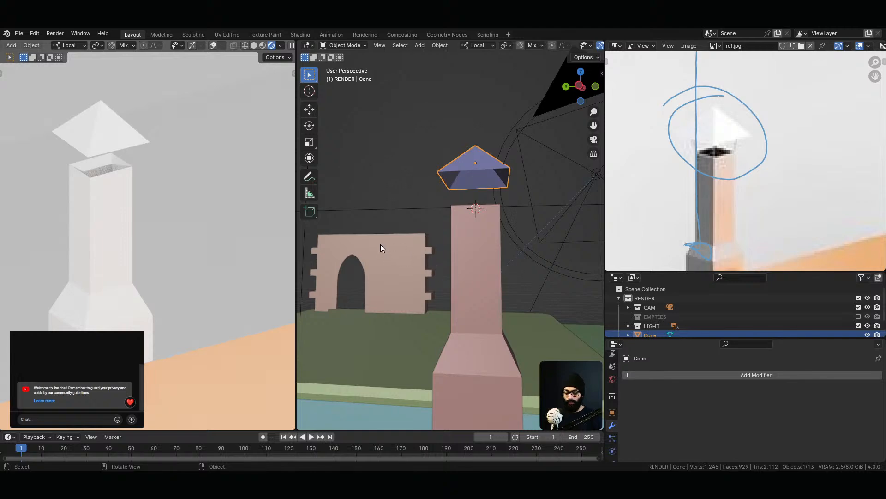
Set the cap cone's Z rotation to 50.4°, radius 1 to 0.17 m and radius 2 to 0.03 m
{"action": "key", "text": "F9"}
{"action": "left_click_drag", "start_coordinate": [475, 376], "coordinate": [515, 376], "text": "shift"}
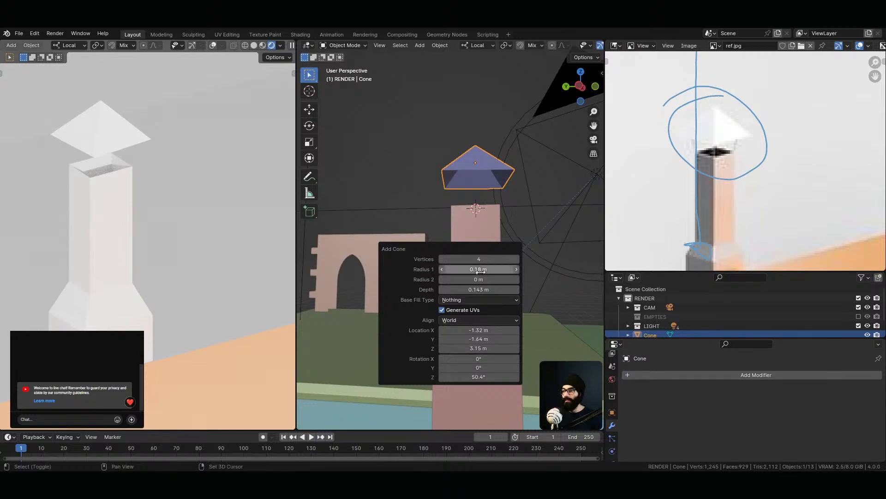
{"action": "left_click_drag", "start_coordinate": [481, 269], "coordinate": [497, 290], "text": "shift"}
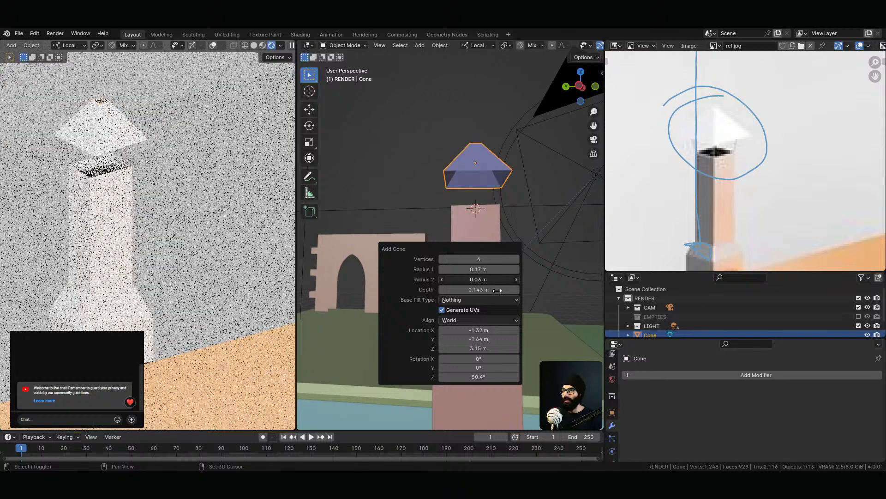
{"action": "left_click", "coordinate": [479, 163]}
{"action": "middle_click_drag", "start_coordinate": [479, 162], "coordinate": [456, 295]}
Fine-tune radius 2 of the cap cone for its flat top
{"action": "key", "text": "F9"}
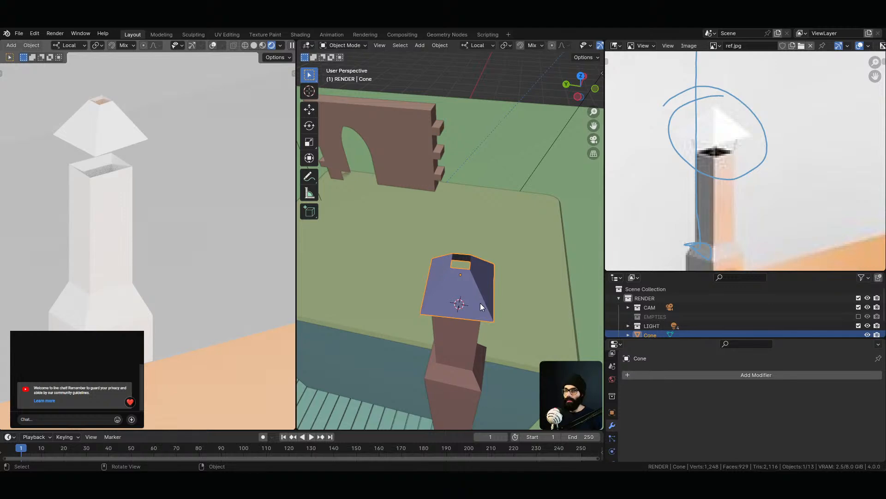
{"action": "key", "text": "F9"}
{"action": "left_click", "coordinate": [577, 328]}
{"action": "key", "text": "Return"}
{"action": "left_click_drag", "start_coordinate": [577, 338], "coordinate": [573, 338]}
{"action": "middle_click_drag", "start_coordinate": [450, 209], "coordinate": [503, 291]}
{"action": "middle_click_drag", "start_coordinate": [504, 291], "coordinate": [431, 322], "text": "shift"}
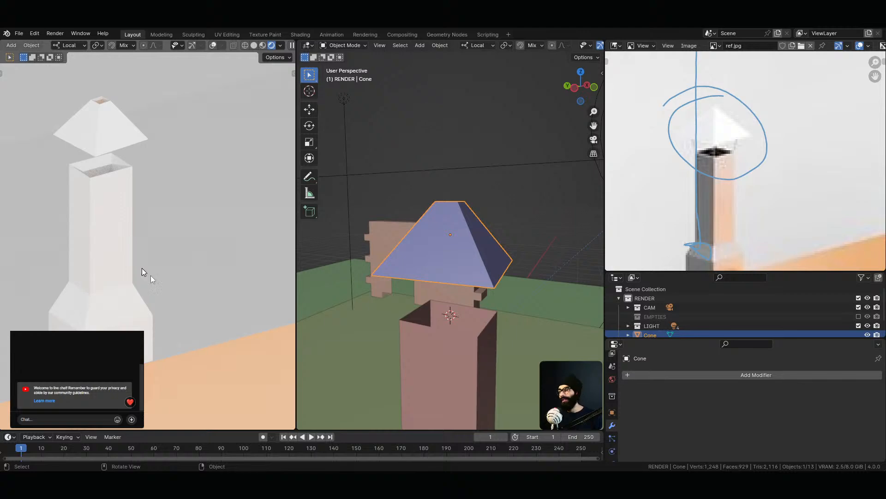
Fill the open top edge loop of the chimney cap with a face in Edit Mode and return to Object Mode
{"action": "middle_click_drag", "start_coordinate": [529, 238], "coordinate": [461, 249]}
{"action": "key", "text": "Tab"}
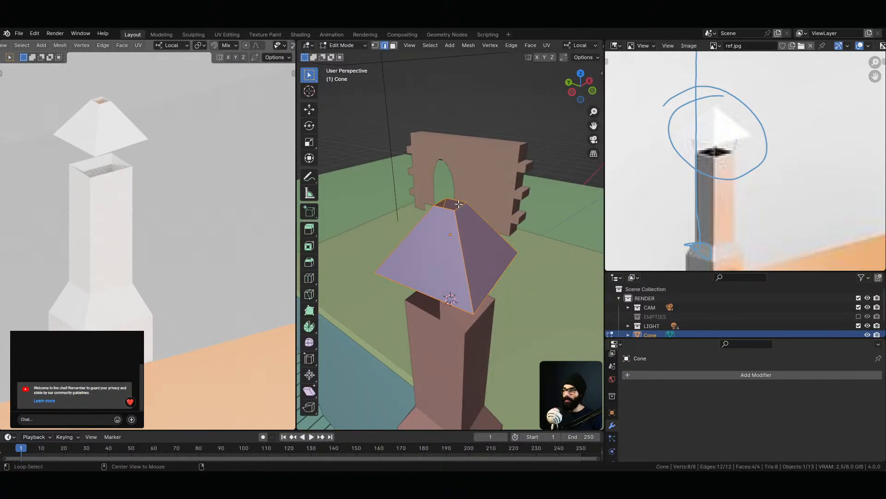
{"action": "left_click", "coordinate": [463, 204], "text": "alt"}
{"action": "key", "text": "Tab"}
{"action": "middle_click_drag", "start_coordinate": [466, 293], "coordinate": [469, 226]}
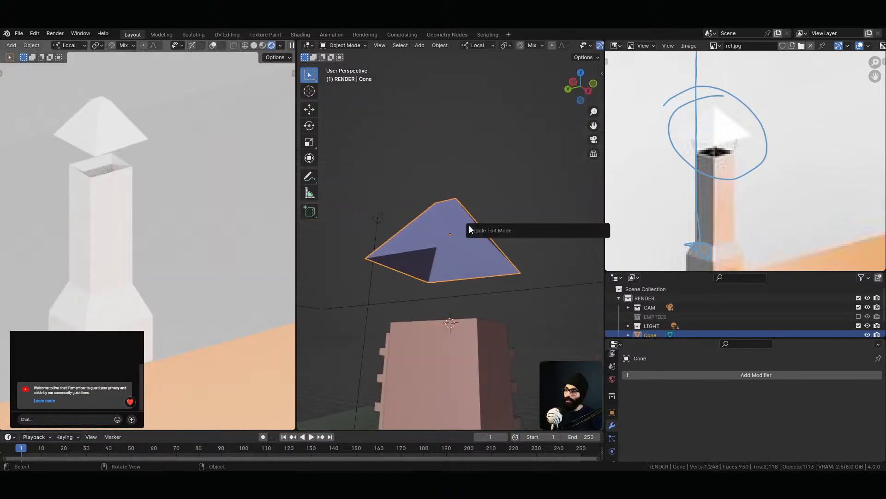
{"action": "left_click", "coordinate": [521, 198]}
{"action": "middle_click_drag", "start_coordinate": [522, 198], "coordinate": [414, 298]}
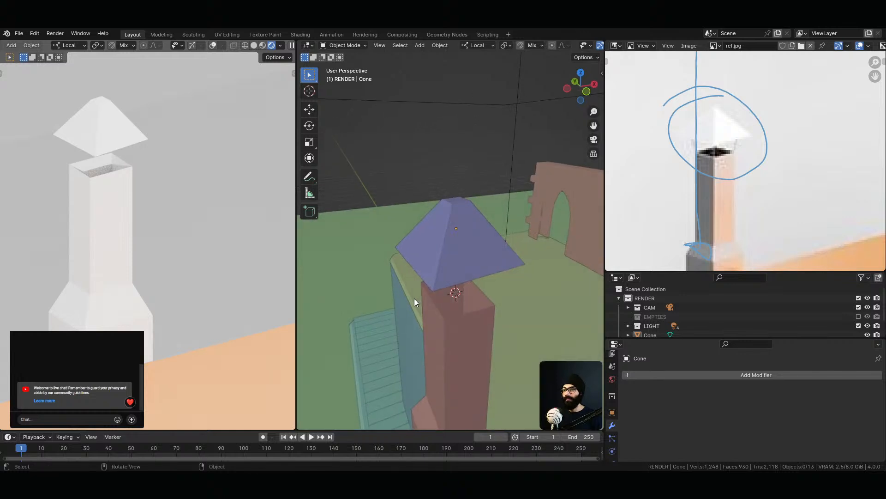
Create a new material named CONE on the chimney cap
{"action": "left_click", "coordinate": [461, 256]}
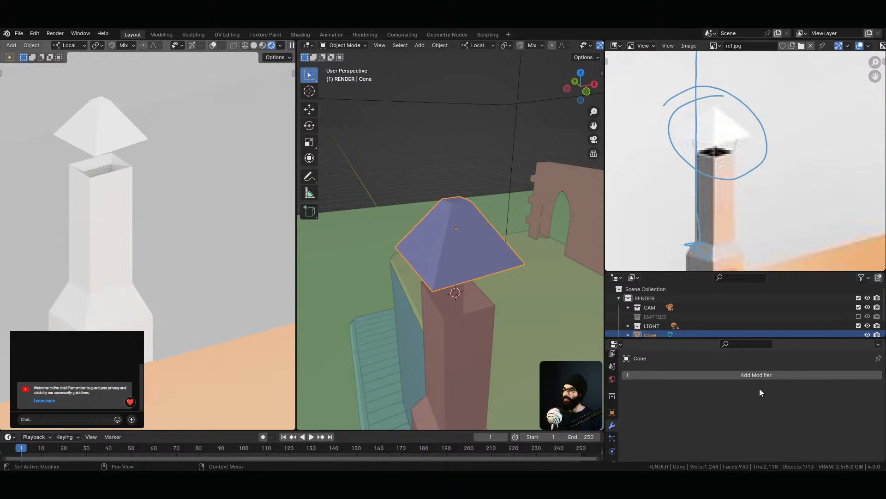
{"action": "scroll", "coordinate": [612, 430], "scroll_direction": "down", "scroll_amount": 3}
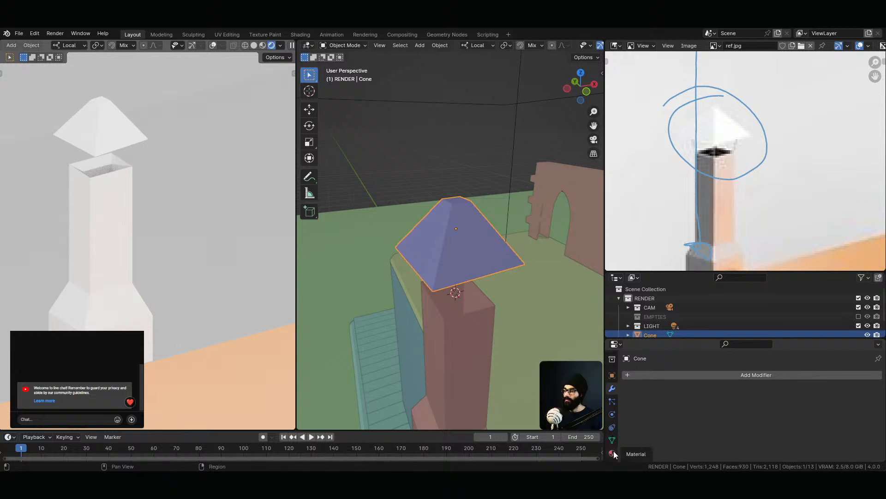
{"action": "left_click", "coordinate": [614, 453]}
{"action": "left_click", "coordinate": [742, 415]}
{"action": "double_click", "coordinate": [743, 415]}
{"action": "type", "text": "CONE"}
{"action": "key", "text": "Return"}
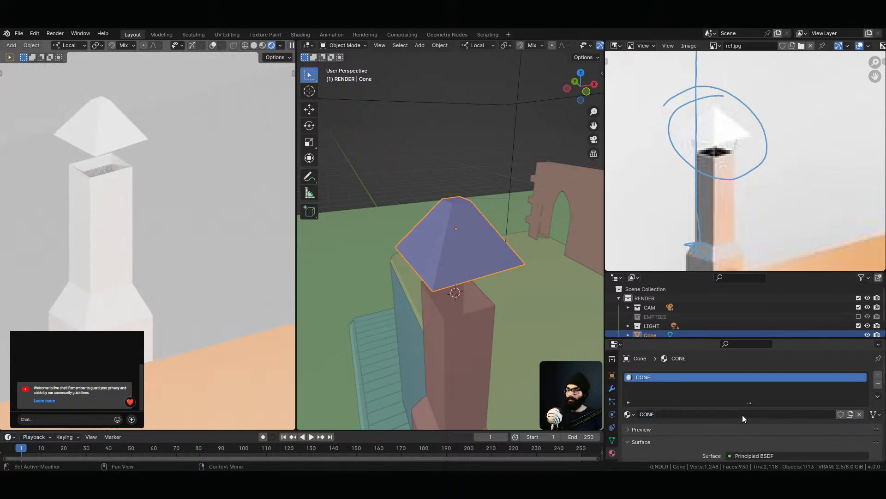
Create a new material named CHIMNEY on the chimney body and copy that name
{"action": "left_click", "coordinate": [123, 225]}
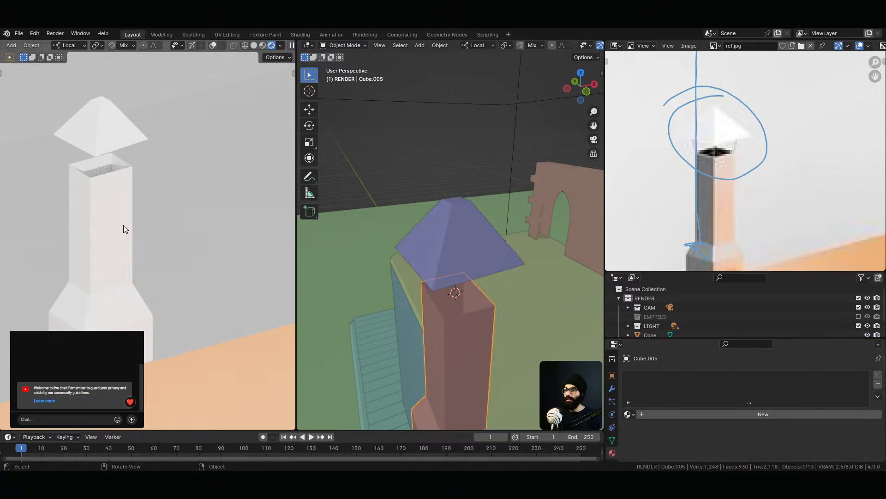
{"action": "left_click", "coordinate": [670, 415]}
{"action": "double_click", "coordinate": [694, 415]}
{"action": "type", "text": "C"}
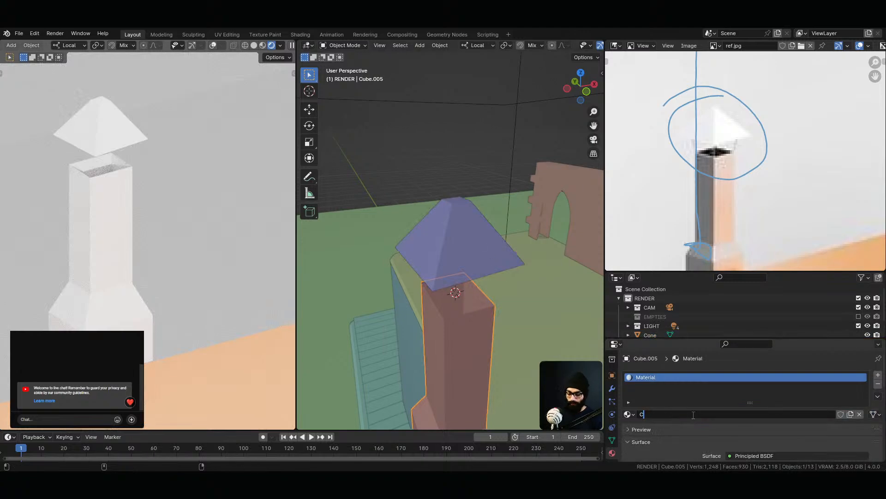
{"action": "type", "text": "HIMNEY"}
{"action": "key", "text": "ctrl+a"}
{"action": "key", "text": "ctrl+c"}
{"action": "key", "text": "Return"}
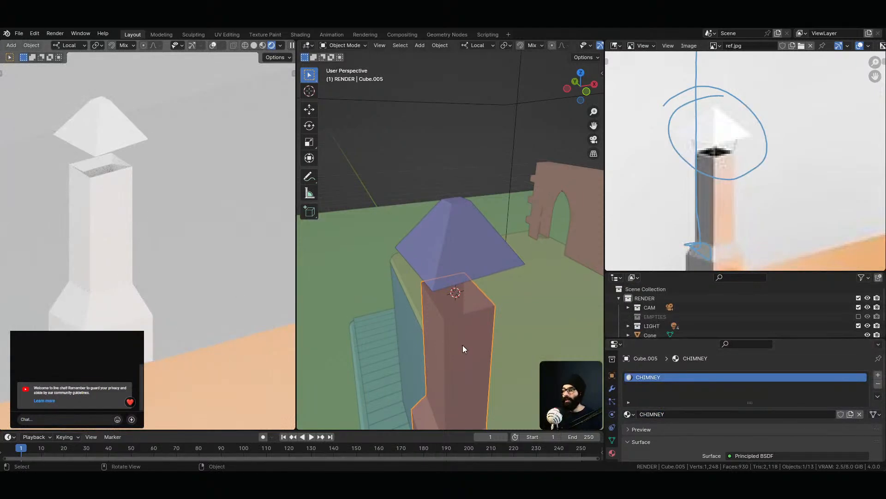
Rename the chimney body object CHIMNEY using the copied material name
{"action": "middle_click_drag", "start_coordinate": [473, 354], "coordinate": [437, 311]}
{"action": "scroll", "coordinate": [437, 311], "scroll_direction": "down", "scroll_amount": 3}
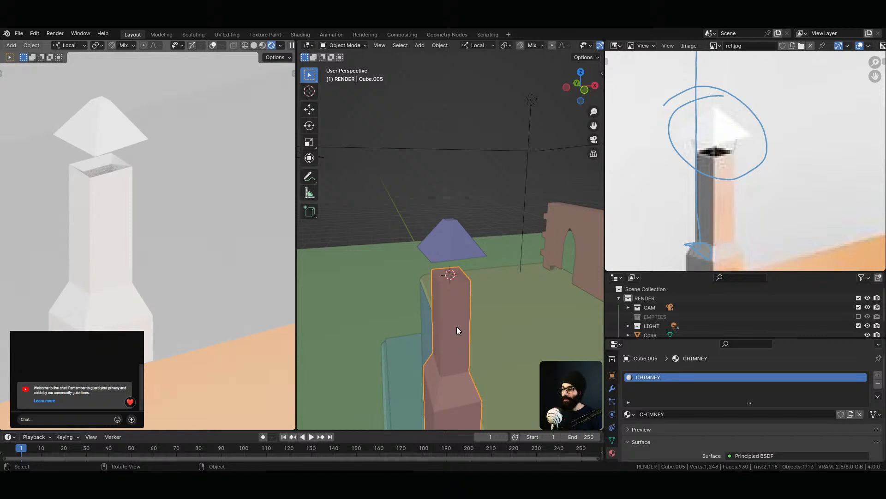
{"action": "key", "text": "F2"}
{"action": "key", "text": "ctrl+v"}
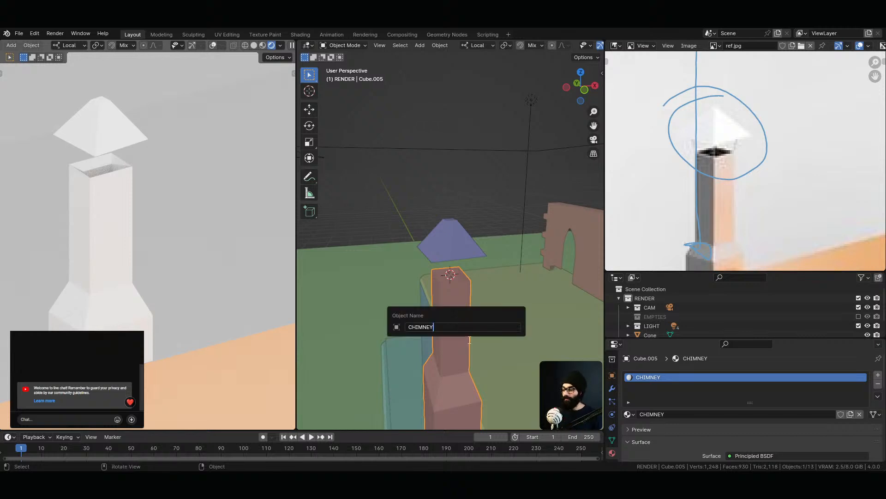
{"action": "key", "text": "Return"}
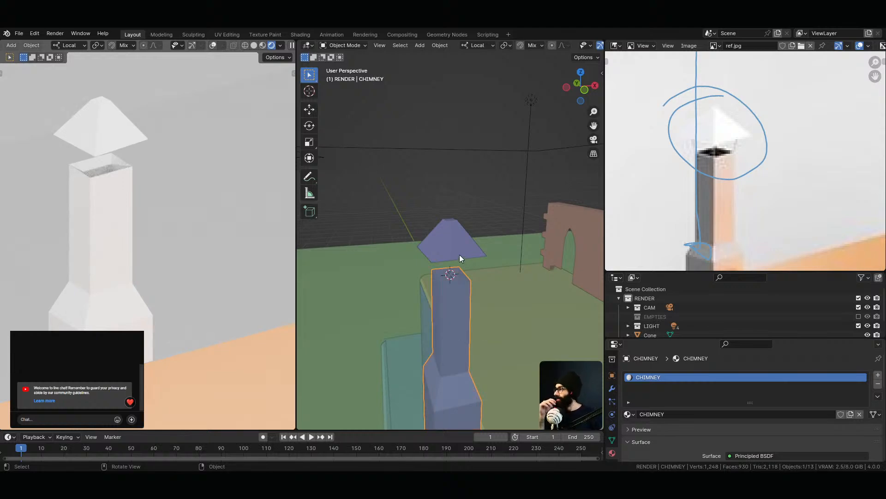
{"action": "key", "text": "alt+Tab"}
{"action": "key", "text": "alt+Tab"}
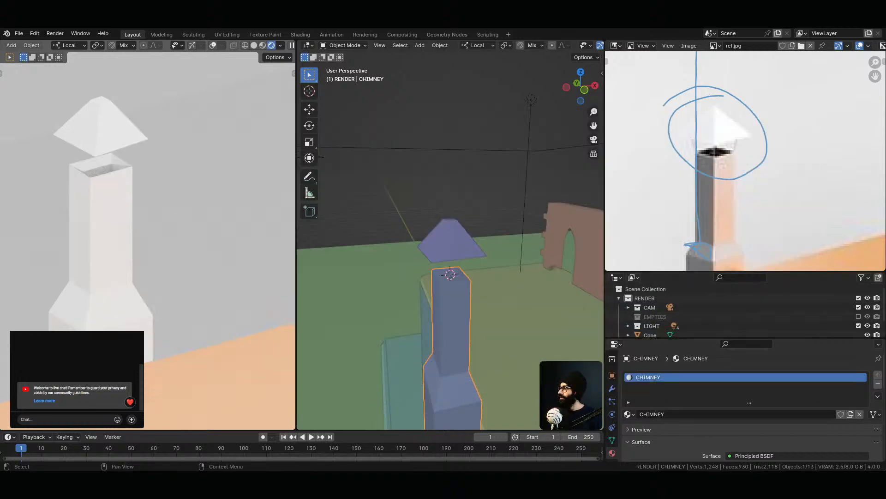
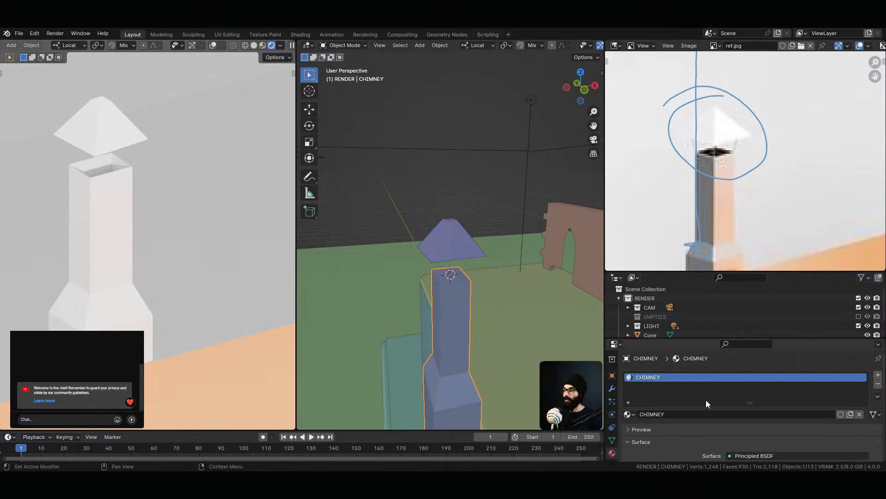
Set the CHIMNEY material's metallic to 1.000 and lower its roughness to 0.251
{"action": "scroll", "coordinate": [683, 442], "scroll_direction": "down", "scroll_amount": 4}
{"action": "left_click_drag", "start_coordinate": [741, 410], "coordinate": [869, 410]}
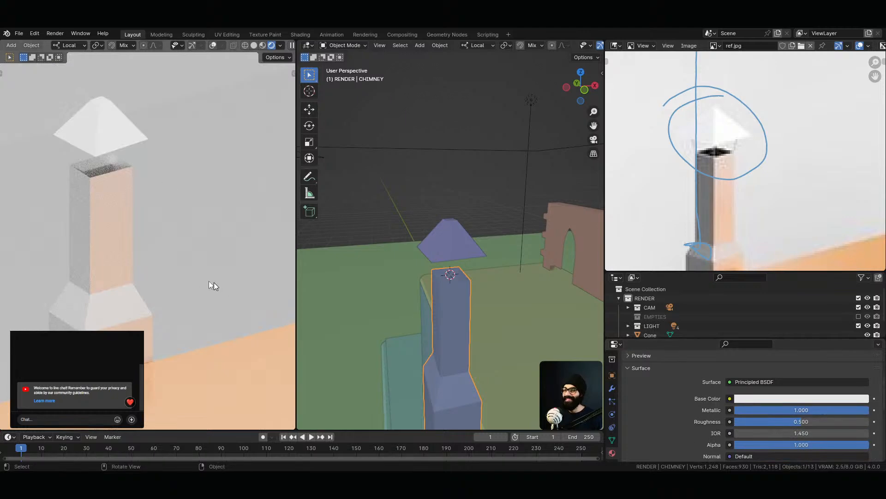
{"action": "left_click_drag", "start_coordinate": [809, 421], "coordinate": [775, 421]}
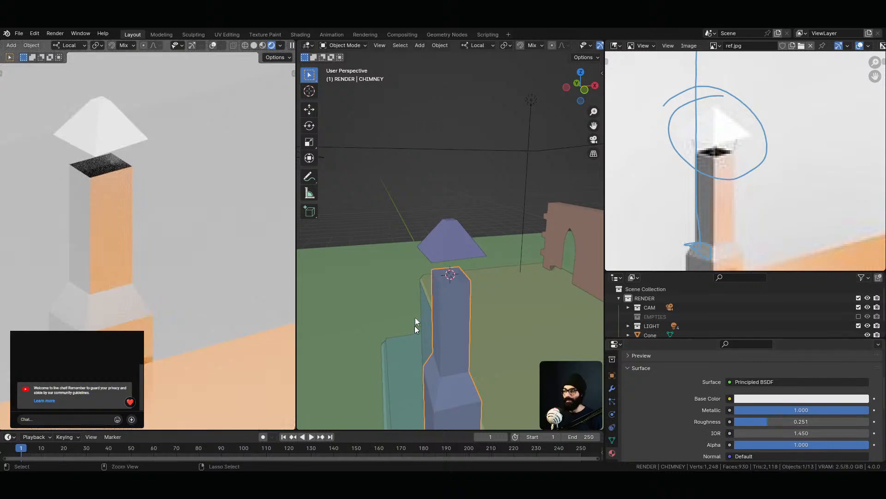
Compare the rendered chimney and whole building with the reference image, examining the gap and supports under the chimney cap
{"action": "scroll", "coordinate": [413, 331], "scroll_direction": "down", "scroll_amount": 5}
{"action": "middle_click_drag", "start_coordinate": [445, 314], "coordinate": [456, 237]}
{"action": "scroll", "coordinate": [727, 198], "scroll_direction": "down", "scroll_amount": 1}
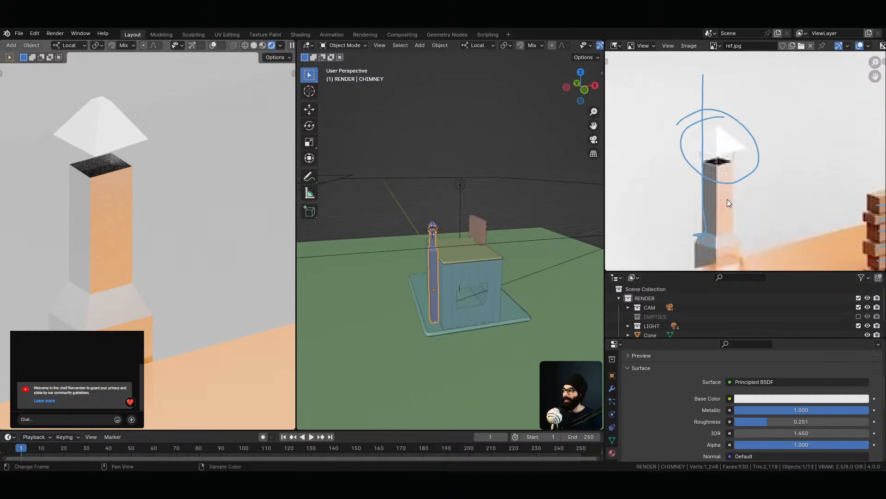
{"action": "middle_click_drag", "start_coordinate": [727, 244], "coordinate": [719, 147]}
{"action": "scroll", "coordinate": [720, 148], "scroll_direction": "up", "scroll_amount": 4}
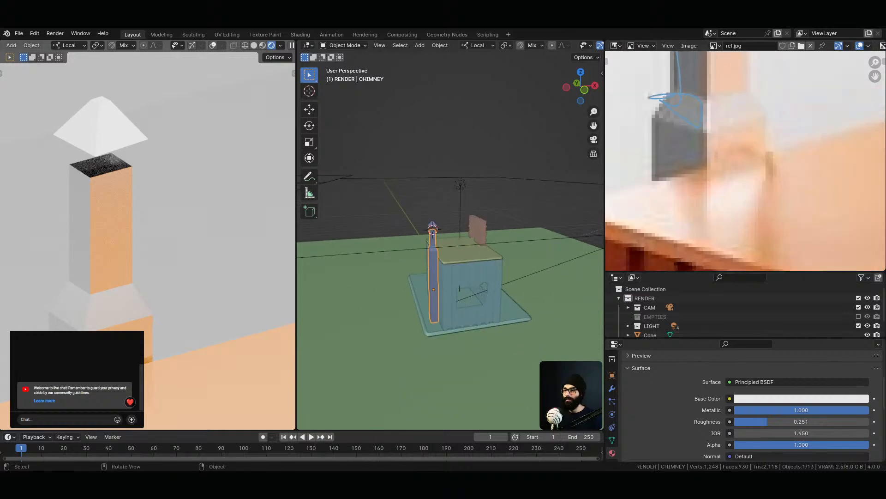
{"action": "scroll", "coordinate": [168, 331], "scroll_direction": "down", "scroll_amount": 8}
{"action": "key", "text": "grave"}
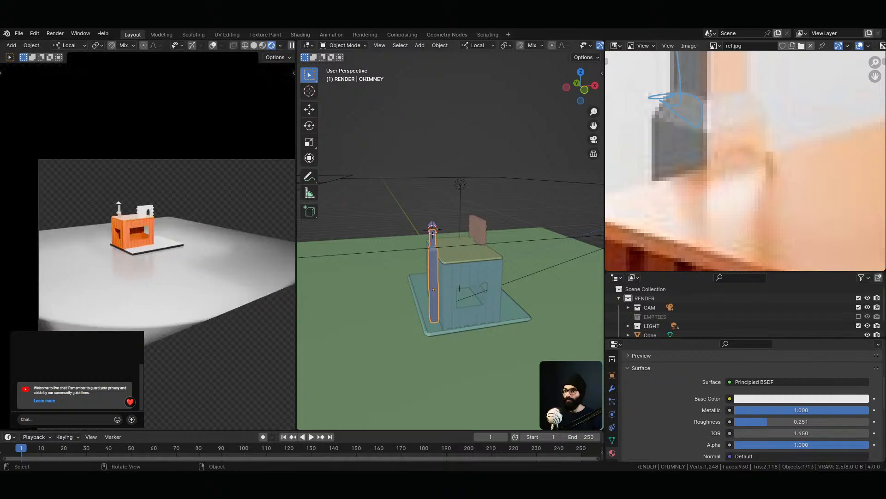
{"action": "left_click", "coordinate": [127, 284]}
{"action": "middle_click_drag", "start_coordinate": [134, 262], "coordinate": [163, 300]}
{"action": "scroll", "coordinate": [164, 300], "scroll_direction": "down", "scroll_amount": 4}
{"action": "middle_click_drag", "start_coordinate": [184, 173], "coordinate": [185, 247]}
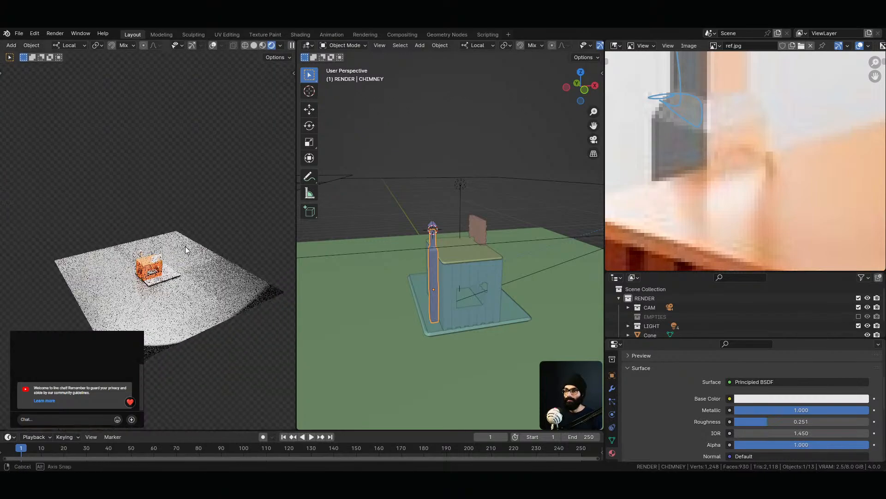
{"action": "key", "text": "grave"}
{"action": "left_click", "coordinate": [140, 313]}
{"action": "scroll", "coordinate": [116, 273], "scroll_direction": "down", "scroll_amount": 2}
{"action": "middle_click_drag", "start_coordinate": [114, 264], "coordinate": [131, 262], "text": "shift"}
{"action": "middle_click_drag", "start_coordinate": [90, 214], "coordinate": [121, 303], "text": "ctrl"}
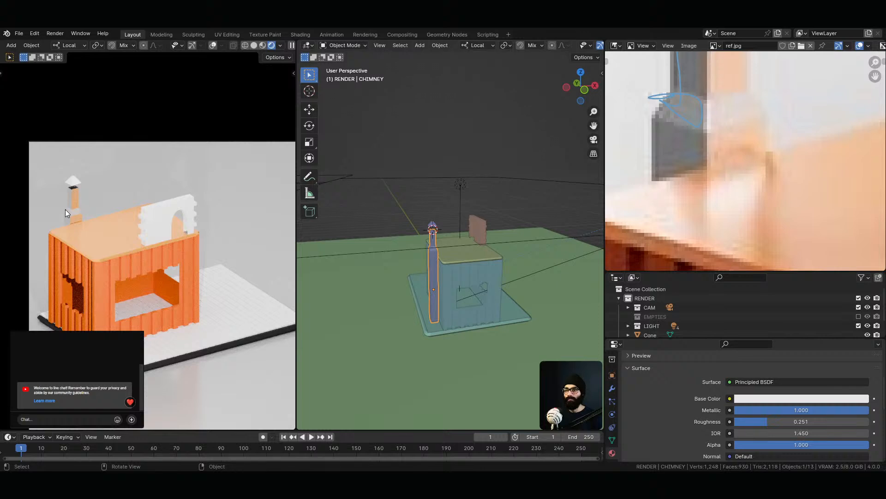
{"action": "scroll", "coordinate": [725, 175], "scroll_direction": "down", "scroll_amount": 6}
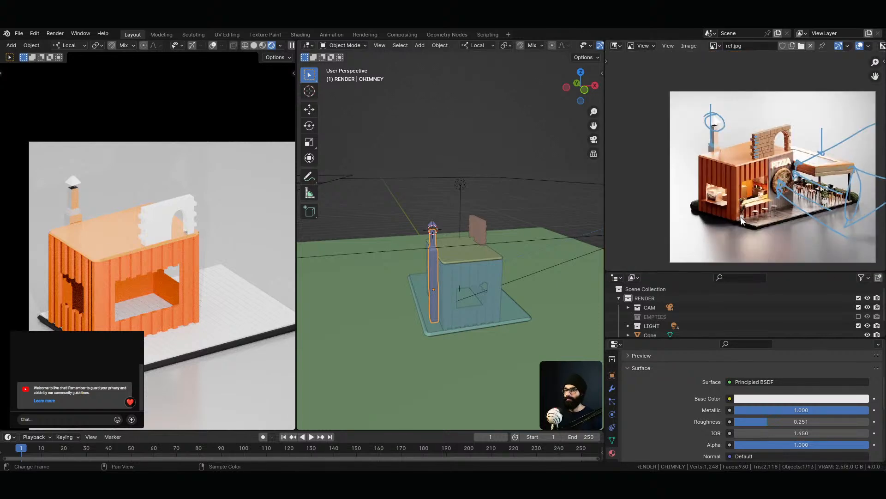
{"action": "scroll", "coordinate": [711, 139], "scroll_direction": "up", "scroll_amount": 5}
{"action": "scroll", "coordinate": [752, 196], "scroll_direction": "up", "scroll_amount": 5}
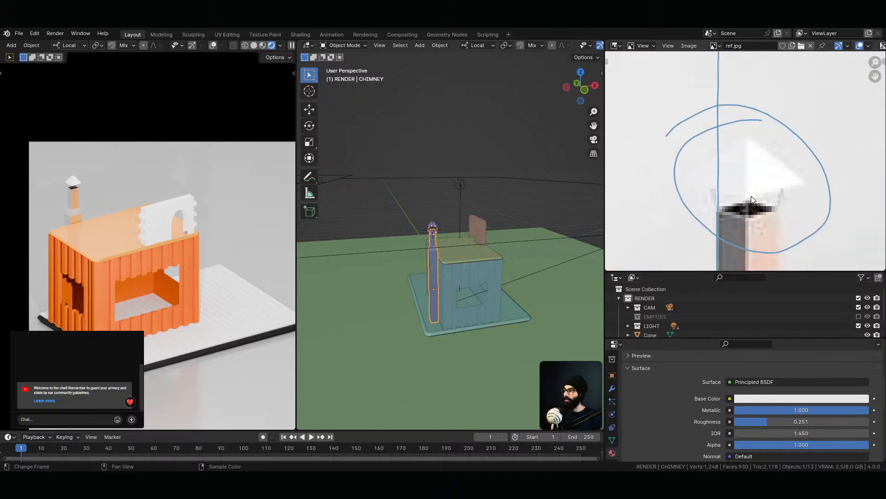
Enter vertex editing on the chimney cap and select one of its bottom corner vertices
{"action": "middle_click_drag", "start_coordinate": [401, 248], "coordinate": [475, 254]}
{"action": "key", "text": "grave"}
{"action": "left_click", "coordinate": [447, 279]}
{"action": "scroll", "coordinate": [460, 159], "scroll_direction": "down", "scroll_amount": 5}
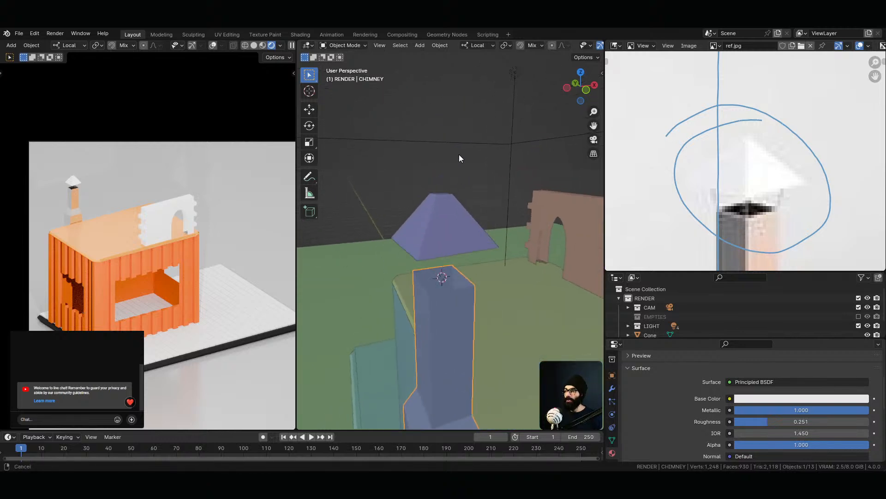
{"action": "middle_click_drag", "start_coordinate": [460, 162], "coordinate": [421, 313]}
{"action": "left_click", "coordinate": [454, 229]}
{"action": "key", "text": "Tab"}
{"action": "key", "text": "1"}
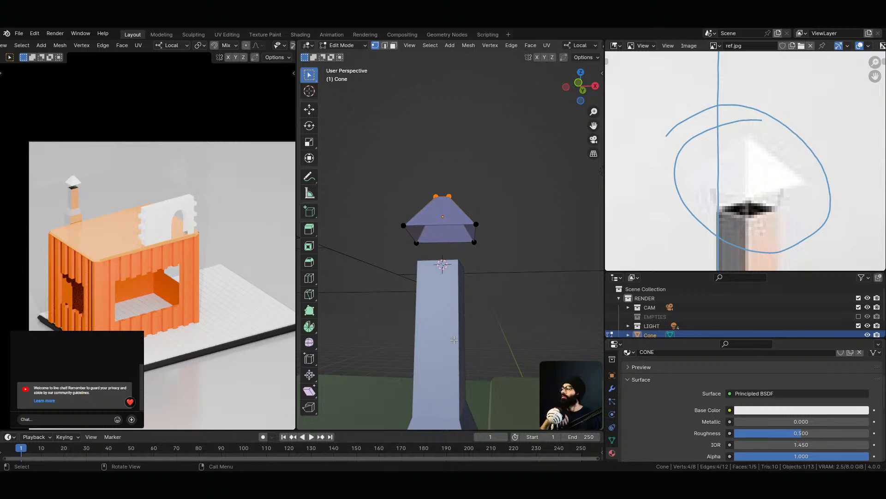
{"action": "left_click", "coordinate": [476, 224]}
{"action": "middle_click_drag", "start_coordinate": [476, 224], "coordinate": [441, 347]}
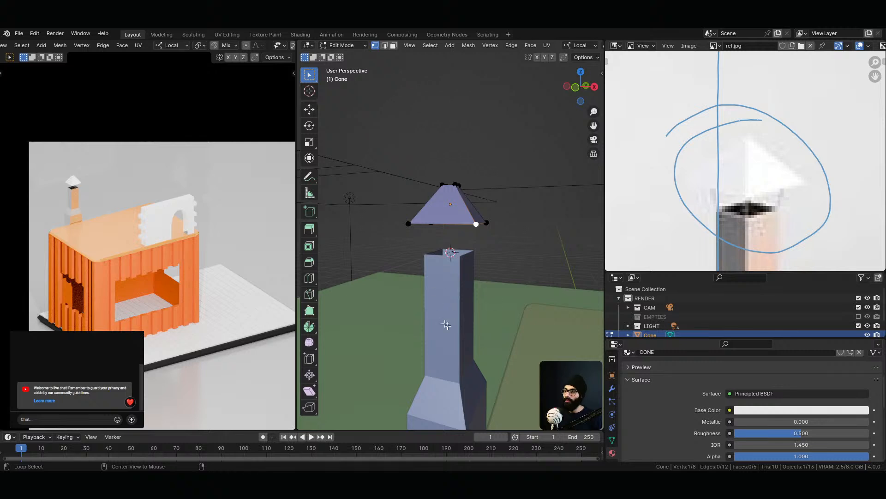
{"action": "middle_click_drag", "start_coordinate": [455, 300], "coordinate": [469, 344]}
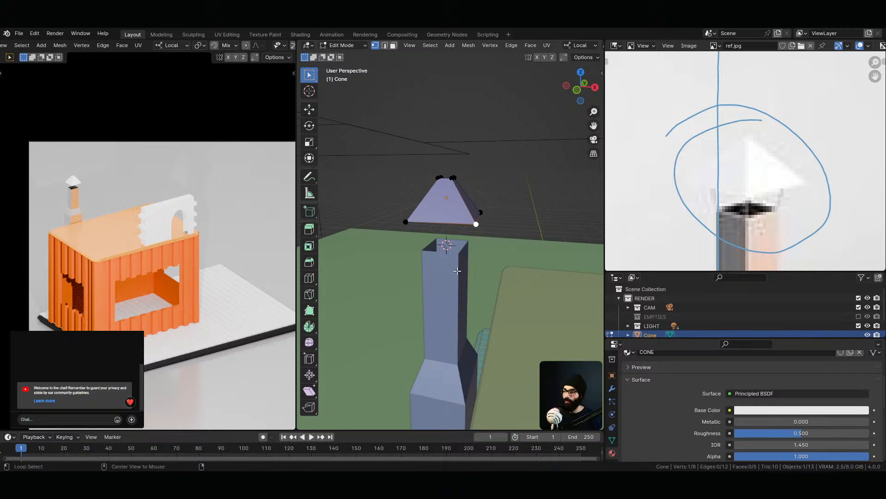
Switch editing to the chimney body and snap the 3D cursor to its top corner below the selected cap corner
{"action": "left_click", "coordinate": [457, 273]}
{"action": "middle_click_drag", "start_coordinate": [459, 253], "coordinate": [469, 272]}
{"action": "left_click", "coordinate": [455, 256]}
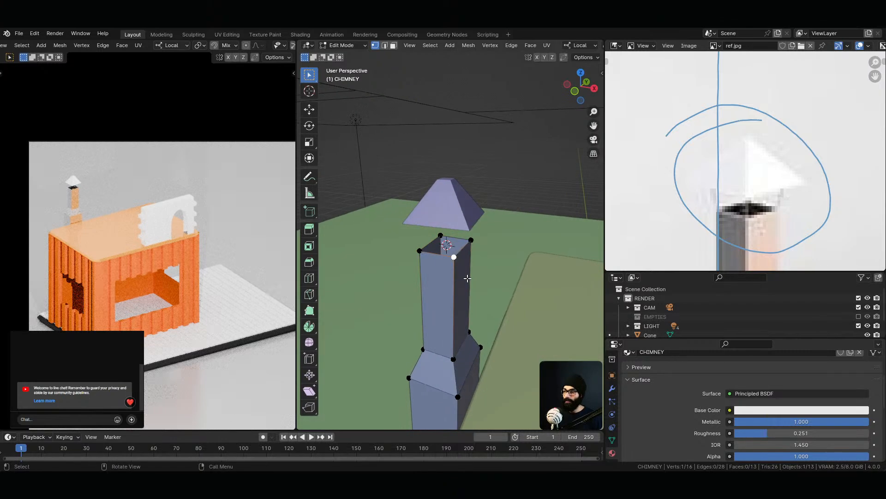
{"action": "key", "text": "shift+s"}
{"action": "left_click", "coordinate": [472, 280]}
Switch back to the cap, extrude its bottom corner vertex in place and snap the new vertex to the 3D cursor
{"action": "key", "text": "alt+q"}
{"action": "middle_click_drag", "start_coordinate": [471, 224], "coordinate": [523, 203]}
{"action": "middle_click_drag", "start_coordinate": [483, 242], "coordinate": [467, 283]}
{"action": "key", "text": "g"}
{"action": "right_click", "coordinate": [504, 282]}
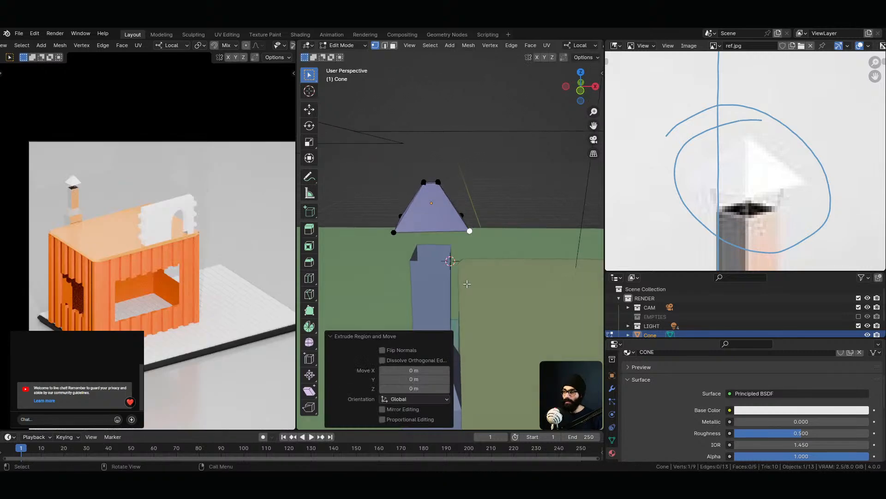
{"action": "key", "text": "shift+s"}
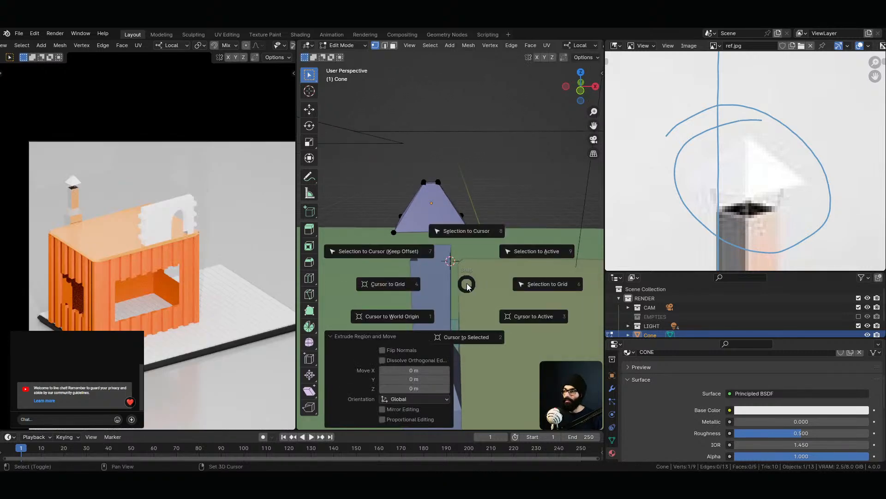
{"action": "left_click", "coordinate": [466, 233]}
Switch editing to the chimney body and snap the 3D cursor to its second top corner vertex
{"action": "middle_click_drag", "start_coordinate": [462, 259], "coordinate": [474, 276]}
{"action": "scroll", "coordinate": [461, 273], "scroll_direction": "down", "scroll_amount": 4}
{"action": "scroll", "coordinate": [408, 175], "scroll_direction": "down", "scroll_amount": 1}
{"action": "scroll", "coordinate": [408, 177], "scroll_direction": "up", "scroll_amount": 4}
{"action": "middle_click_drag", "start_coordinate": [434, 253], "coordinate": [557, 275], "text": "shift"}
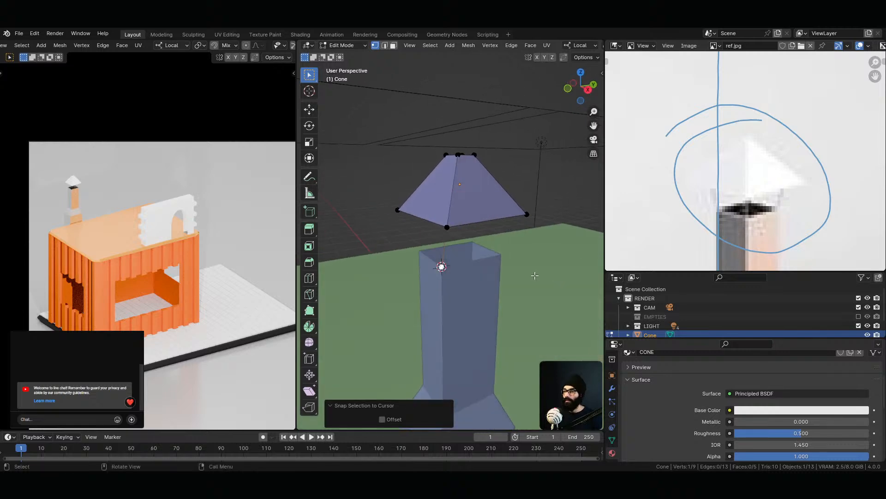
{"action": "key", "text": "alt+q"}
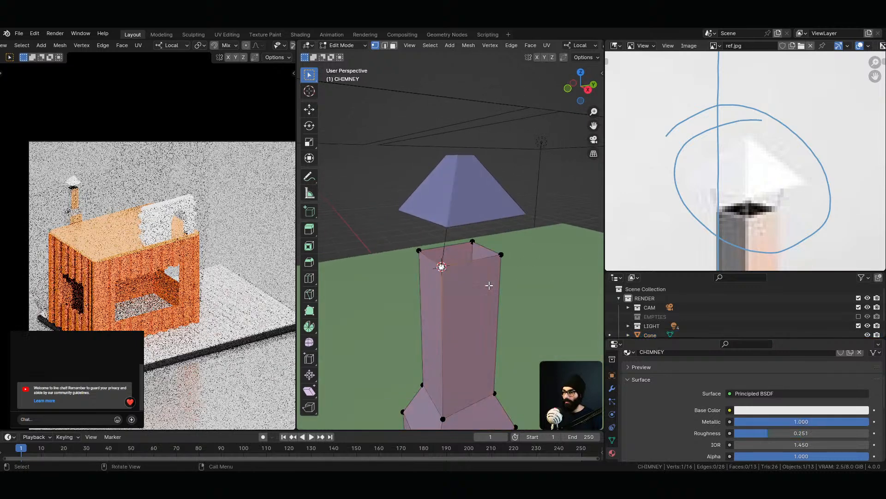
{"action": "key", "text": "shift+s"}
{"action": "left_click", "coordinate": [525, 292]}
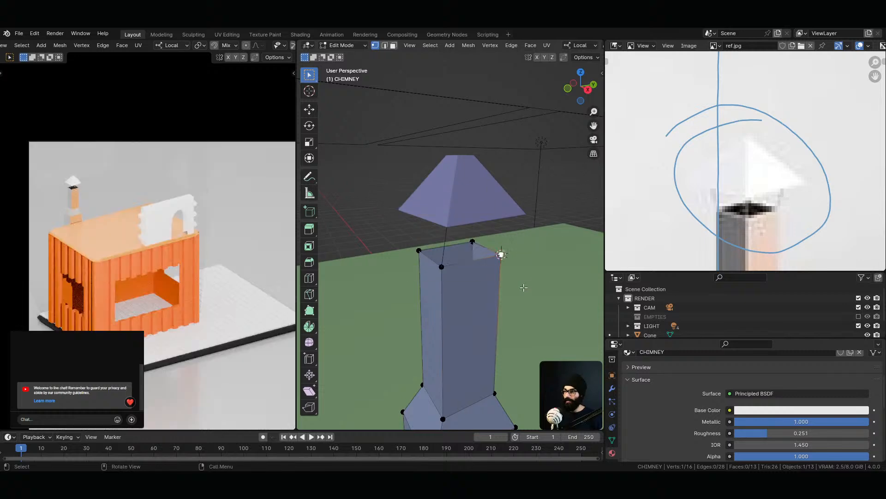
{"action": "middle_click_drag", "start_coordinate": [525, 292], "coordinate": [491, 202]}
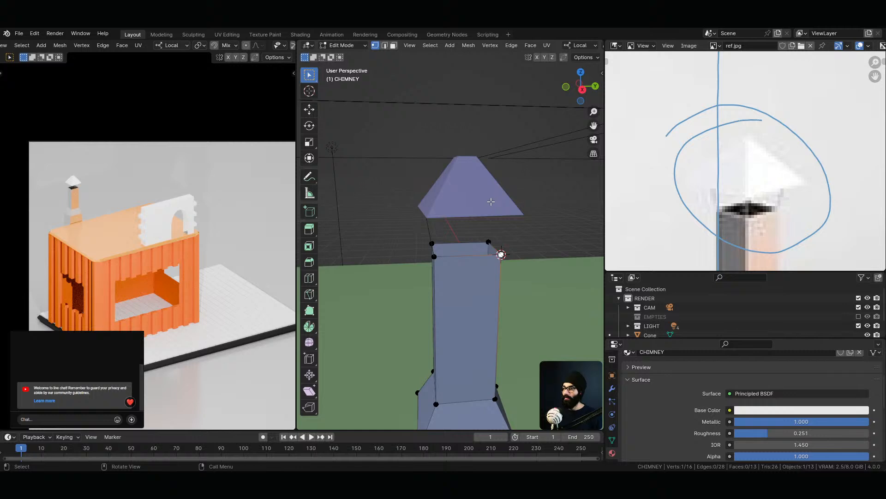
Extrude the cap's second bottom corner vertex and snap the new vertex to the 3D cursor on the chimney rim
{"action": "key", "text": "alt+q"}
{"action": "left_click", "coordinate": [524, 214]}
{"action": "middle_click_drag", "start_coordinate": [529, 238], "coordinate": [527, 247]}
{"action": "key", "text": "e"}
{"action": "right_click", "coordinate": [526, 247]}
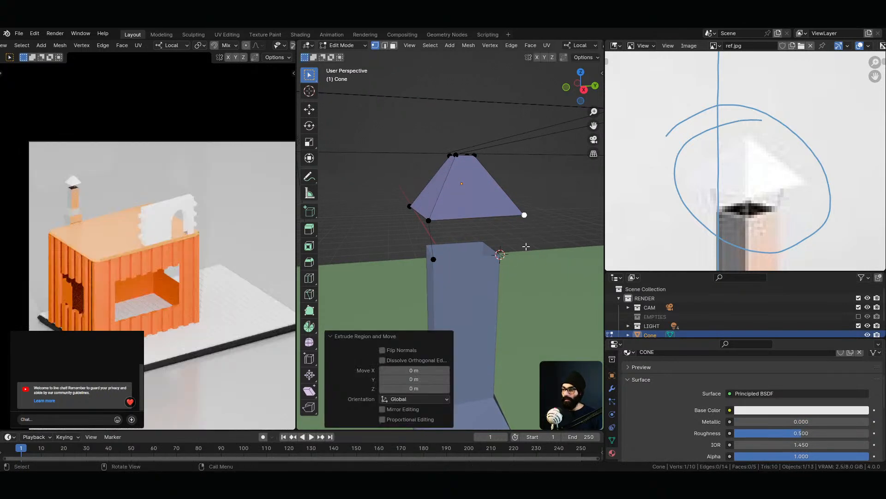
{"action": "key", "text": "shift+s"}
{"action": "left_click", "coordinate": [526, 217]}
Switch editing to the chimney body and snap the 3D cursor to its third top corner vertex
{"action": "middle_click_drag", "start_coordinate": [531, 226], "coordinate": [471, 257]}
{"action": "middle_click_drag", "start_coordinate": [527, 247], "coordinate": [428, 255]}
{"action": "key", "text": "alt+q"}
{"action": "left_click", "coordinate": [491, 262]}
{"action": "key", "text": "shift+s"}
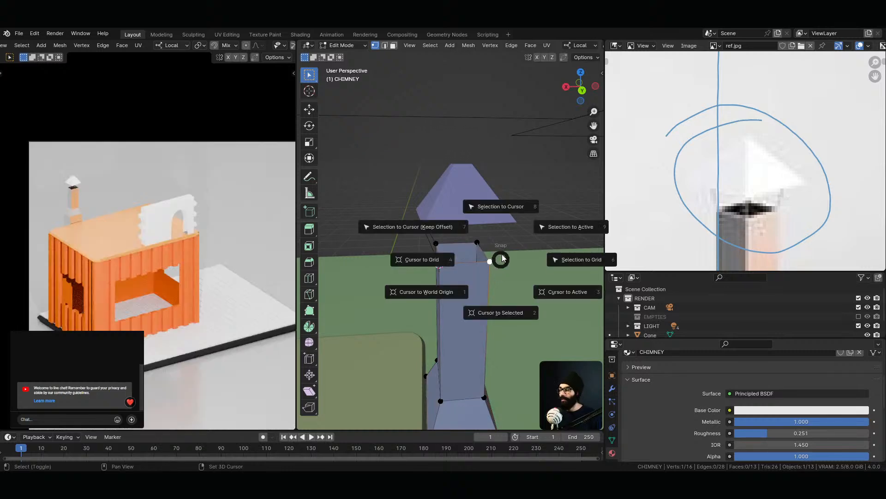
{"action": "left_click", "coordinate": [501, 312]}
Extrude the cap's third bottom corner vertex and snap the new vertex to the 3D cursor on the chimney rim
{"action": "mouse_move", "coordinate": [508, 275]}
{"action": "middle_mouse_down", "text": "shift"}
{"action": "mouse_move", "coordinate": [417, 287]}
{"action": "mouse_move", "coordinate": [503, 279]}
{"action": "mouse_move", "coordinate": [523, 265]}
{"action": "mouse_move", "coordinate": [485, 266]}
{"action": "mouse_move", "coordinate": [499, 271]}
{"action": "middle_mouse_up", "text": "shift"}
{"action": "key", "text": "alt+q"}
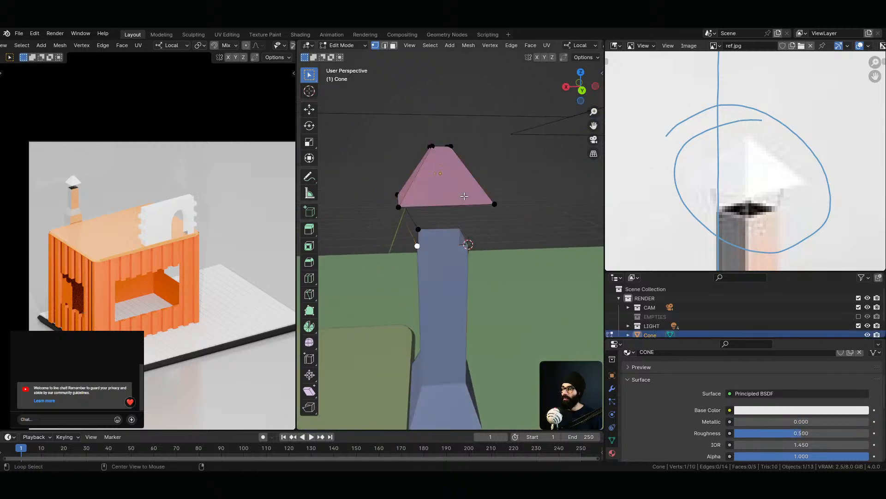
{"action": "left_click", "coordinate": [497, 206]}
{"action": "key", "text": "shift+s"}
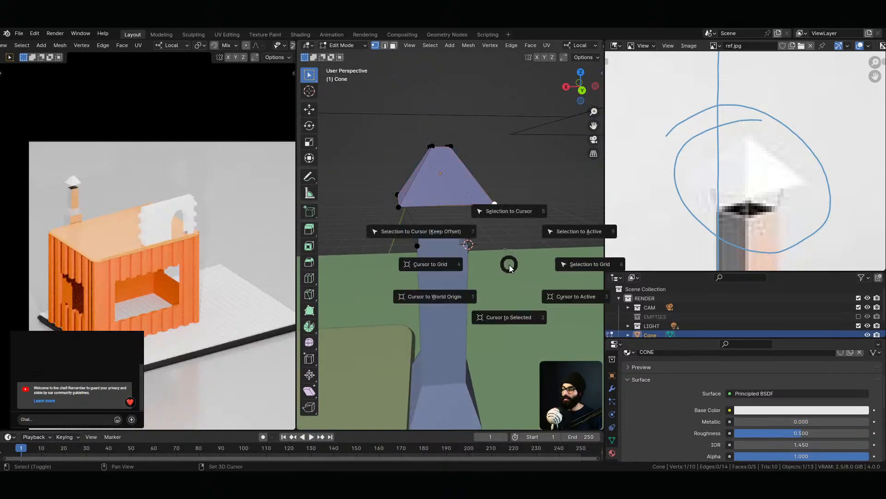
{"action": "key", "text": "Escape"}
{"action": "key", "text": "e"}
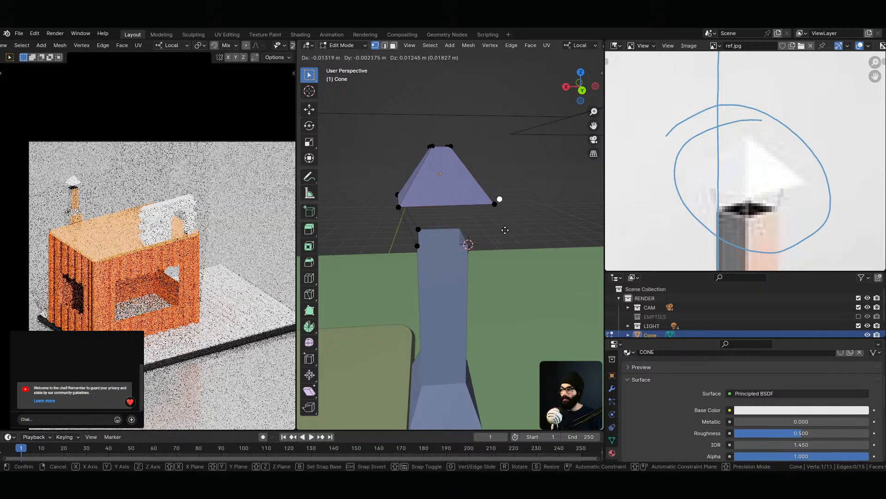
{"action": "key", "text": "Escape"}
{"action": "key", "text": "shift+s"}
{"action": "left_click", "coordinate": [505, 198]}
Switch editing to the chimney body and snap the 3D cursor to its fourth top corner vertex
{"action": "middle_click_drag", "start_coordinate": [504, 197], "coordinate": [451, 261]}
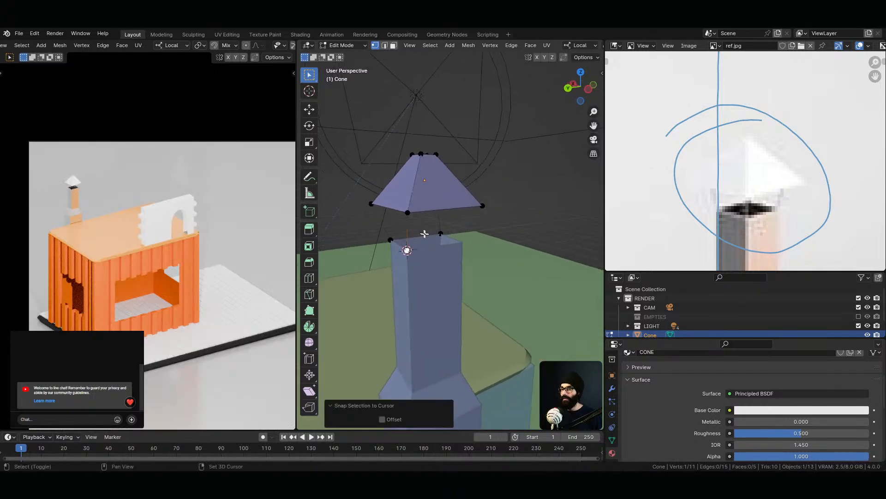
{"action": "key", "text": "alt+q"}
{"action": "key", "text": "shift+s"}
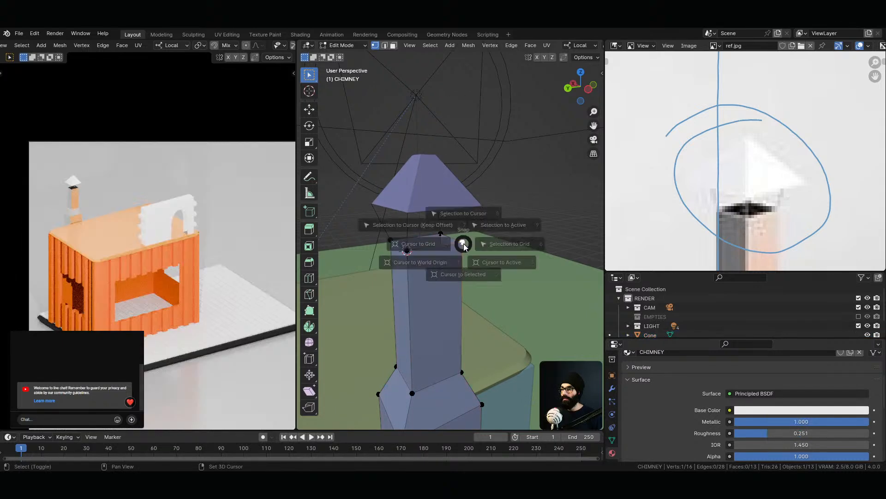
{"action": "left_click", "coordinate": [465, 284]}
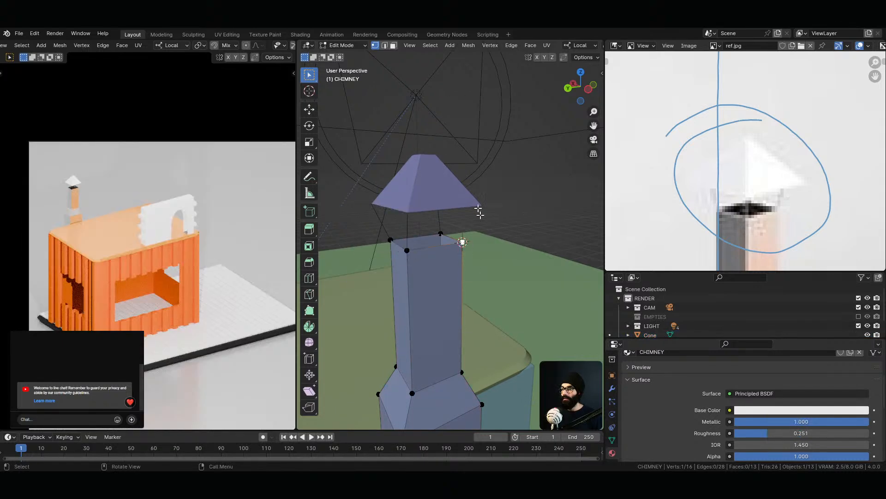
Switch editing to the cap and snap the 3D cursor to its fourth bottom corner vertex
{"action": "key", "text": "alt+q"}
{"action": "middle_click_drag", "start_coordinate": [496, 265], "coordinate": [501, 257]}
{"action": "left_click", "coordinate": [490, 208]}
{"action": "key", "text": "shift+s"}
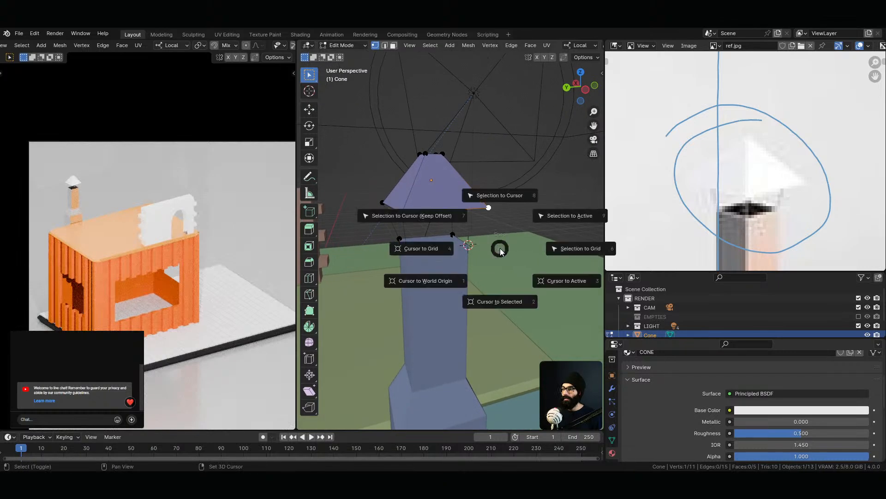
{"action": "left_click", "coordinate": [500, 294]}
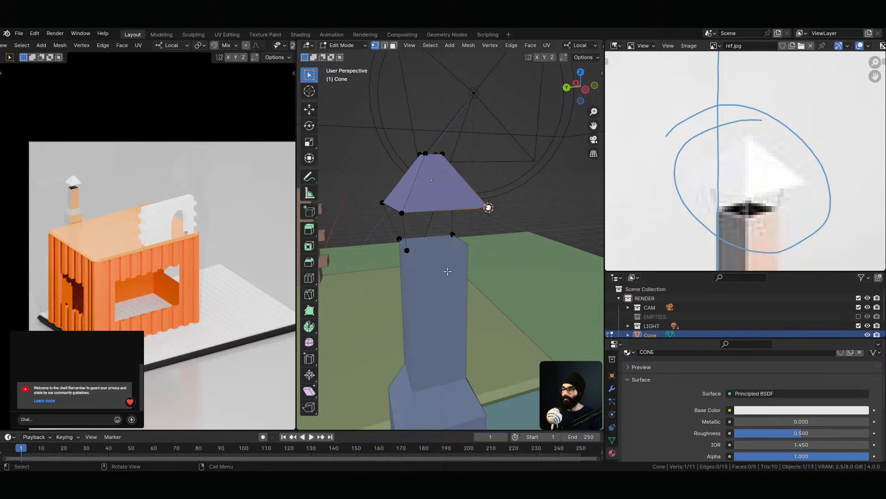
Return to editing the chimney body and snap the 3D cursor back to its fourth top corner vertex
{"action": "key", "text": "alt+q"}
{"action": "left_click", "coordinate": [468, 245]}
{"action": "key", "text": "shift+s"}
{"action": "left_click", "coordinate": [508, 303]}
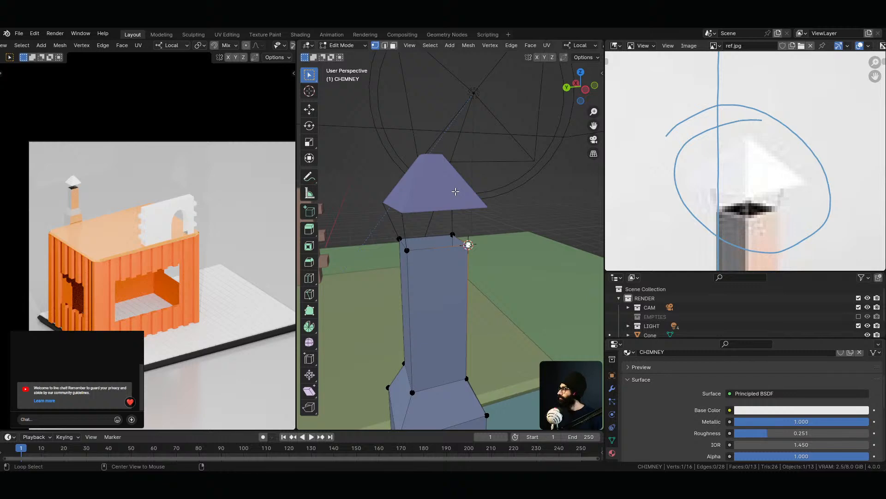
Extrude the cap's fourth bottom corner vertex and snap the new vertex to the 3D cursor on the chimney rim
{"action": "key", "text": "alt+q"}
{"action": "left_click", "coordinate": [488, 207]}
{"action": "key", "text": "g"}
{"action": "key", "text": "Escape"}
{"action": "key", "text": "shift+s"}
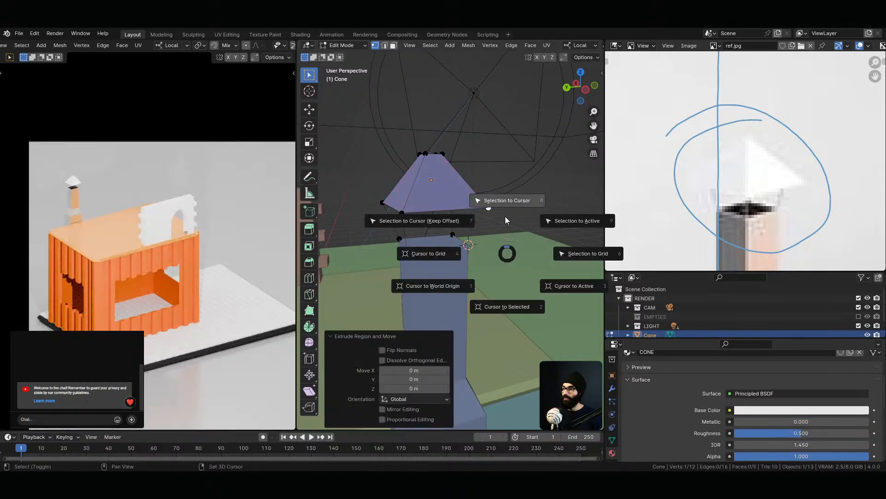
Snap the selected vertex of the cone to the 3D cursor at the chimney's upper corner
{"action": "left_click", "coordinate": [505, 216]}
{"action": "middle_click_drag", "start_coordinate": [505, 216], "coordinate": [432, 224]}
Select the four loose edges joining the cone cap to the chimney and separate them into their own object
{"action": "key", "text": "2"}
{"action": "left_click", "coordinate": [412, 231]}
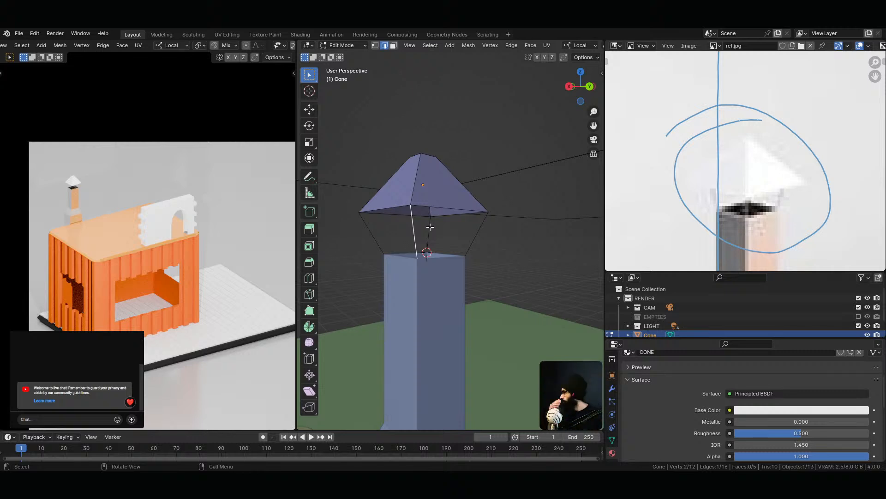
{"action": "mouse_move", "coordinate": [421, 245]}
{"action": "middle_mouse_down"}
{"action": "mouse_move", "coordinate": [415, 267]}
{"action": "mouse_move", "coordinate": [465, 247]}
{"action": "mouse_move", "coordinate": [362, 261]}
{"action": "mouse_move", "coordinate": [413, 235]}
{"action": "middle_mouse_up"}
{"action": "left_click", "coordinate": [488, 223], "text": "shift"}
{"action": "left_click", "coordinate": [445, 222], "text": "shift"}
{"action": "left_click", "coordinate": [389, 228], "text": "shift"}
{"action": "key", "text": "g"}
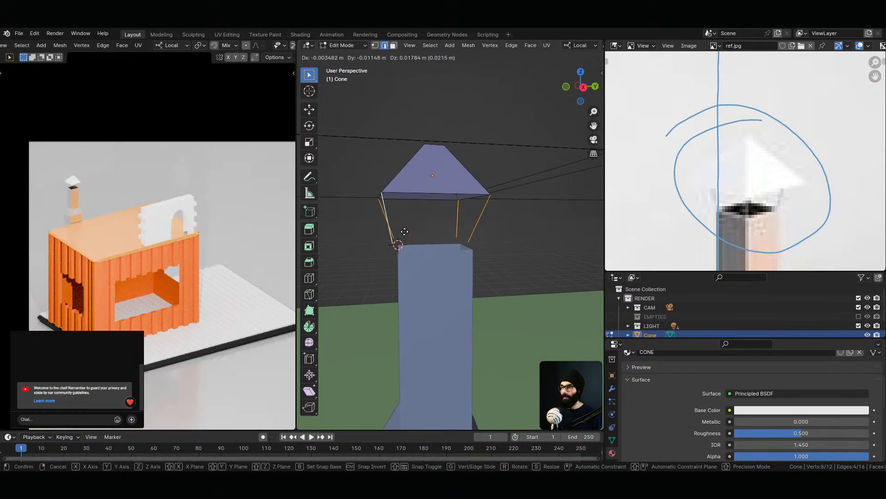
{"action": "left_click", "coordinate": [405, 232]}
{"action": "middle_click_drag", "start_coordinate": [404, 231], "coordinate": [409, 234]}
{"action": "key", "text": "p"}
{"action": "left_click", "coordinate": [409, 234]}
{"action": "key", "text": "Tab"}
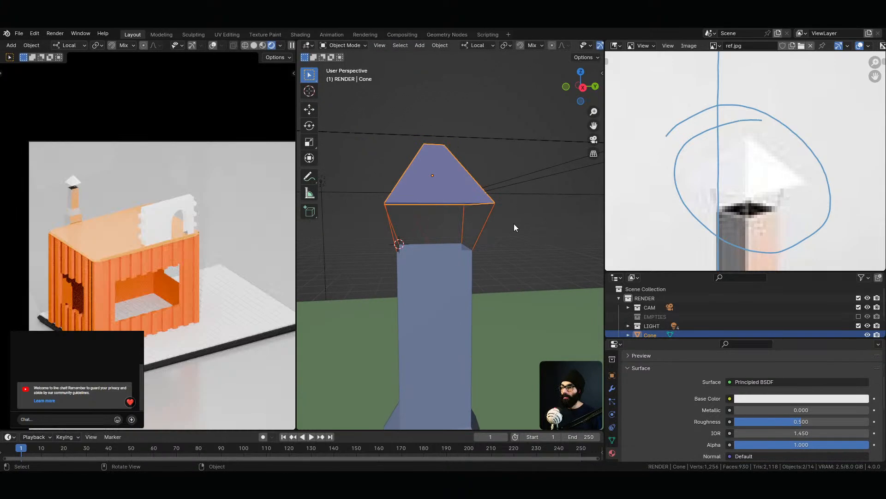
Select the separated edges object in Object Mode and set its origin to its geometry
{"action": "left_click", "coordinate": [482, 228]}
{"action": "key", "text": "g"}
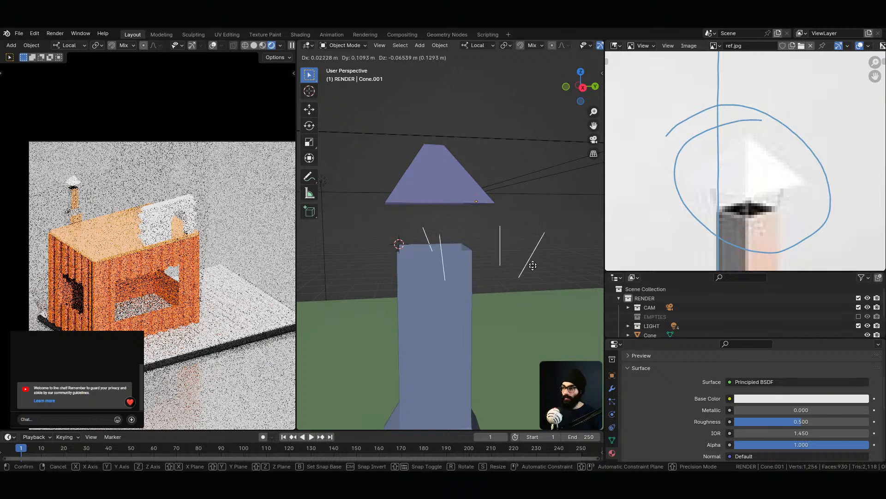
{"action": "key", "text": "Escape"}
{"action": "middle_click_drag", "start_coordinate": [482, 240], "coordinate": [409, 256]}
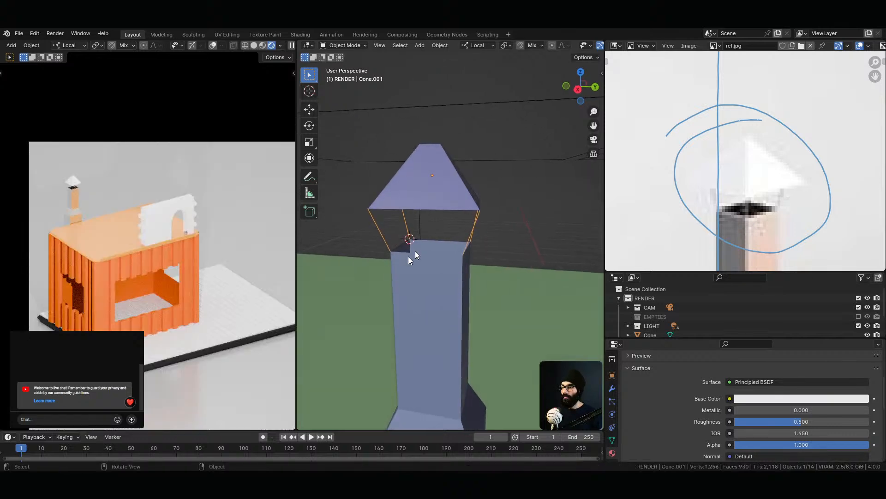
{"action": "right_click", "coordinate": [463, 234]}
{"action": "mouse_move", "coordinate": [466, 271]}
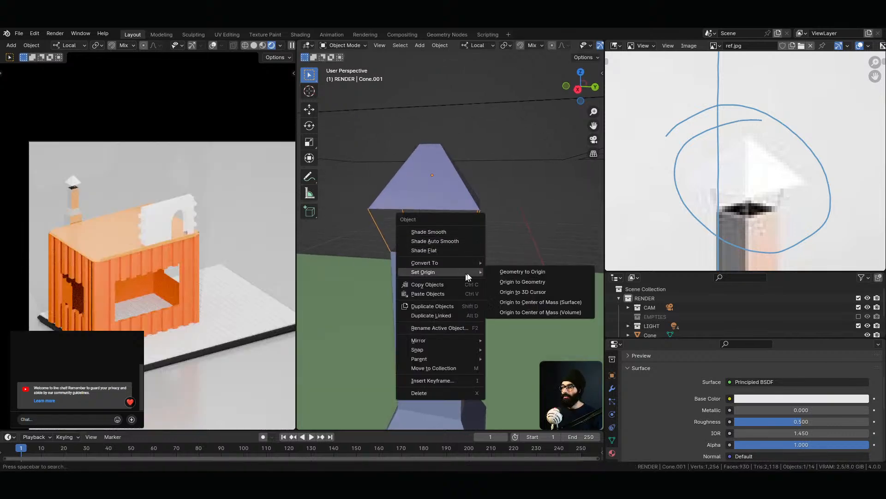
{"action": "left_click", "coordinate": [526, 283]}
Convert the separated edges object between the cap and the chimney to a curve
{"action": "middle_click_drag", "start_coordinate": [397, 231], "coordinate": [375, 223]}
{"action": "middle_click_drag", "start_coordinate": [496, 238], "coordinate": [415, 231]}
{"action": "right_click", "coordinate": [416, 231]}
{"action": "mouse_move", "coordinate": [416, 231]}
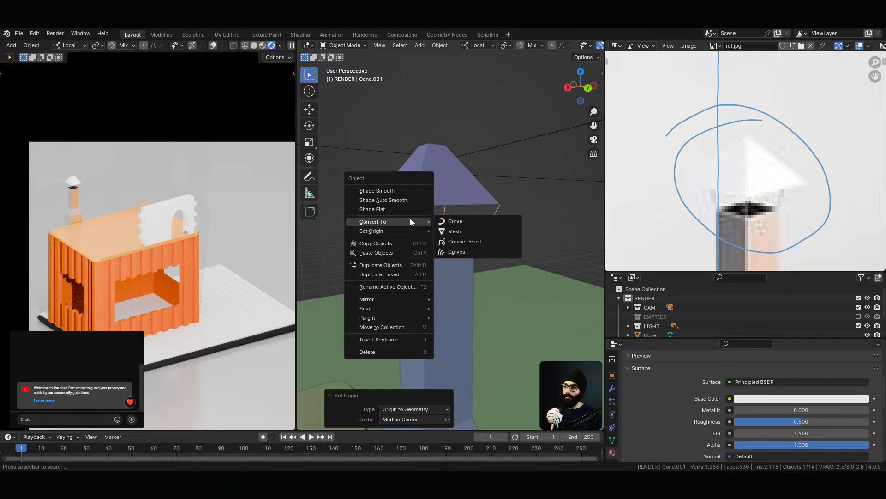
{"action": "left_click", "coordinate": [477, 220]}
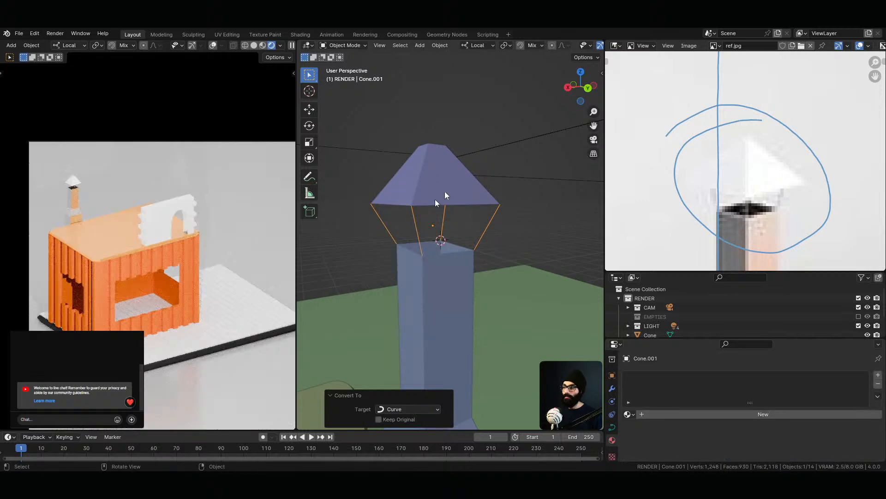
Give the four support curves a round bevel with a depth of 0.004 m and enable Fill Caps
{"action": "left_click_drag", "start_coordinate": [683, 340], "coordinate": [684, 312]}
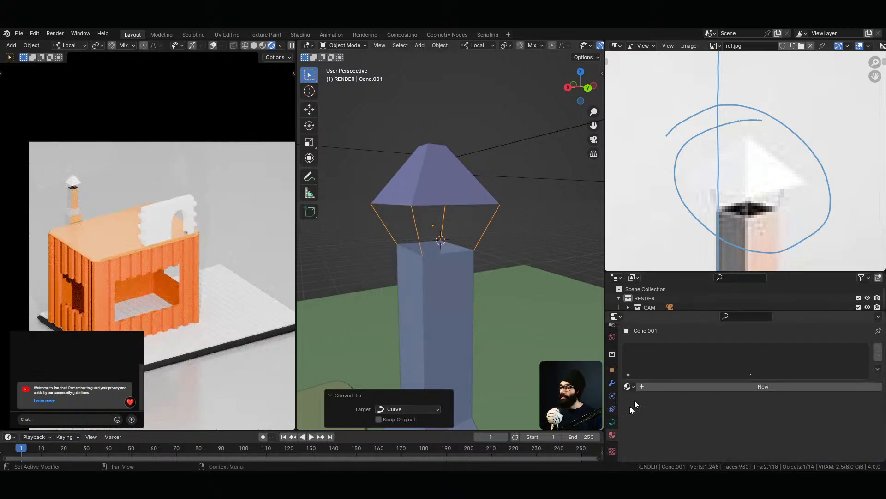
{"action": "left_click", "coordinate": [612, 422]}
{"action": "scroll", "coordinate": [659, 425], "scroll_direction": "down", "scroll_amount": 5}
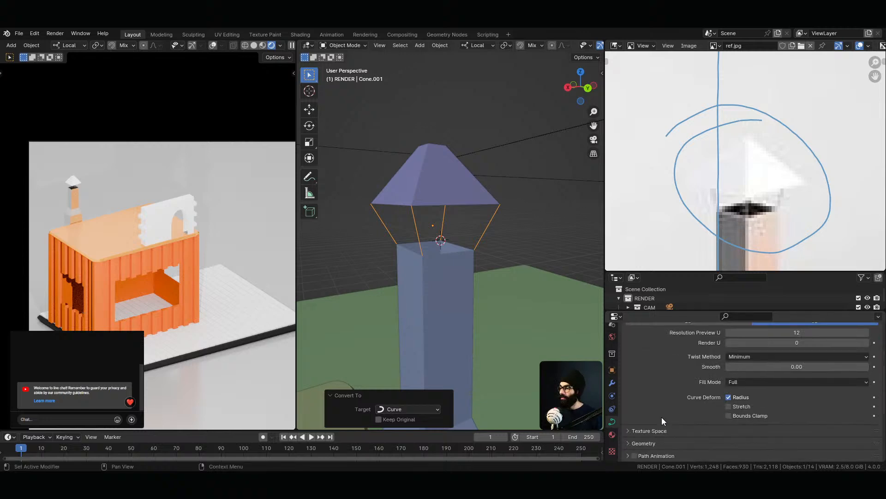
{"action": "scroll", "coordinate": [661, 418], "scroll_direction": "down", "scroll_amount": 3}
{"action": "left_click", "coordinate": [626, 387]}
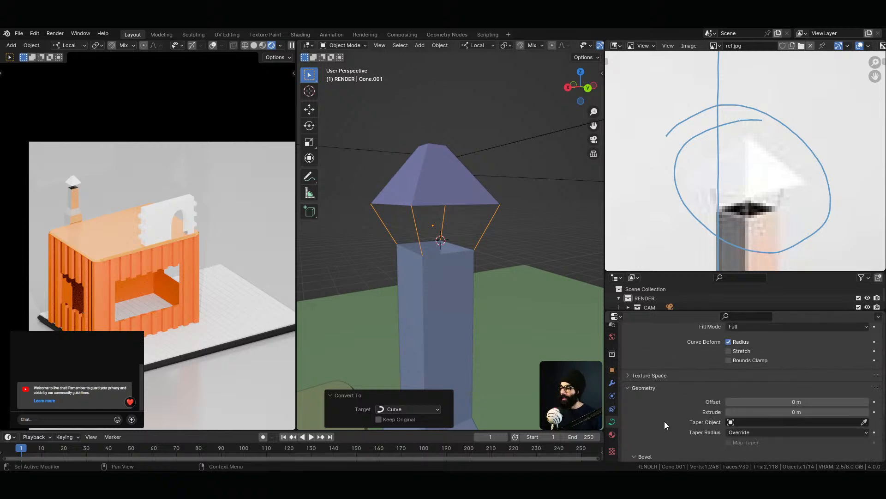
{"action": "scroll", "coordinate": [665, 422], "scroll_direction": "down", "scroll_amount": 1}
{"action": "scroll", "coordinate": [734, 432], "scroll_direction": "down", "scroll_amount": 1}
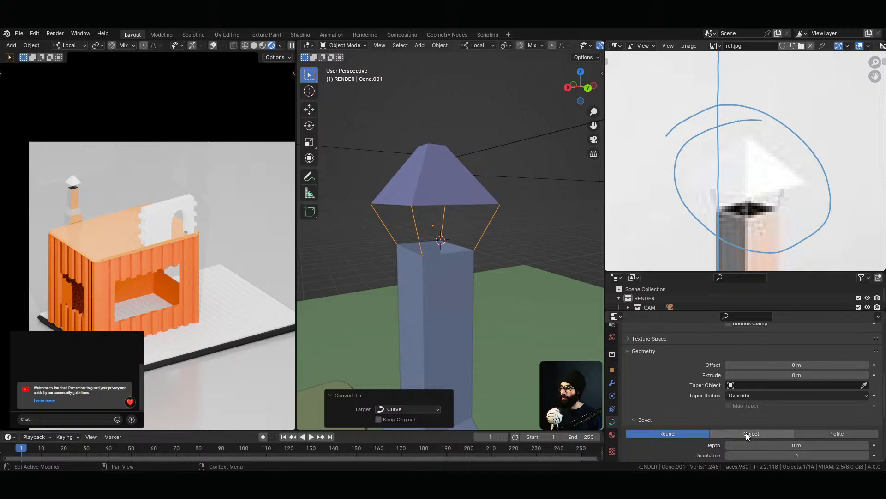
{"action": "scroll", "coordinate": [661, 416], "scroll_direction": "down", "scroll_amount": 2}
{"action": "mouse_move", "coordinate": [739, 408]}
{"action": "left_mouse_down"}
{"action": "mouse_move", "coordinate": [771, 409]}
{"action": "mouse_move", "coordinate": [741, 408]}
{"action": "left_mouse_up"}
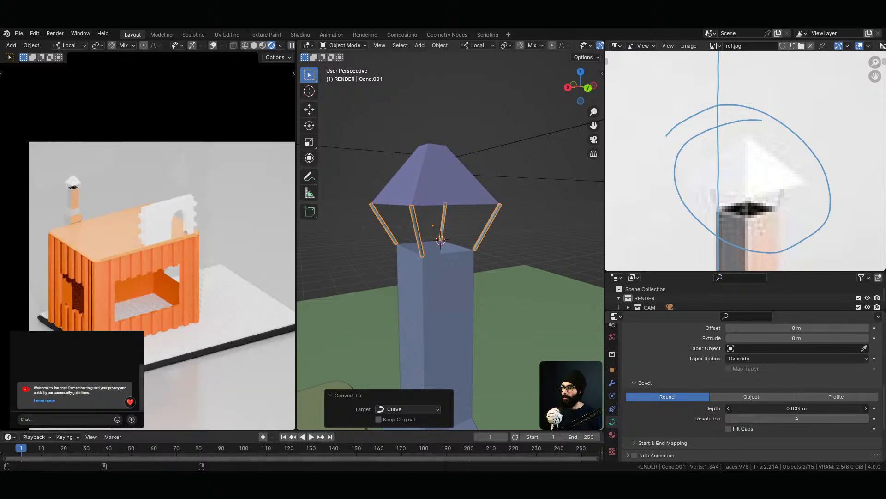
{"action": "left_click", "coordinate": [730, 429]}
Try the Stretch and Bounds Clamp curve deform options on the supports and switch both off again
{"action": "middle_click_drag", "start_coordinate": [396, 189], "coordinate": [427, 285], "text": "ctrl"}
{"action": "mouse_move", "coordinate": [417, 237]}
{"action": "middle_mouse_down"}
{"action": "mouse_move", "coordinate": [406, 298]}
{"action": "mouse_move", "coordinate": [414, 279]}
{"action": "mouse_move", "coordinate": [415, 301]}
{"action": "middle_mouse_up"}
{"action": "scroll", "coordinate": [718, 438], "scroll_direction": "up", "scroll_amount": 5}
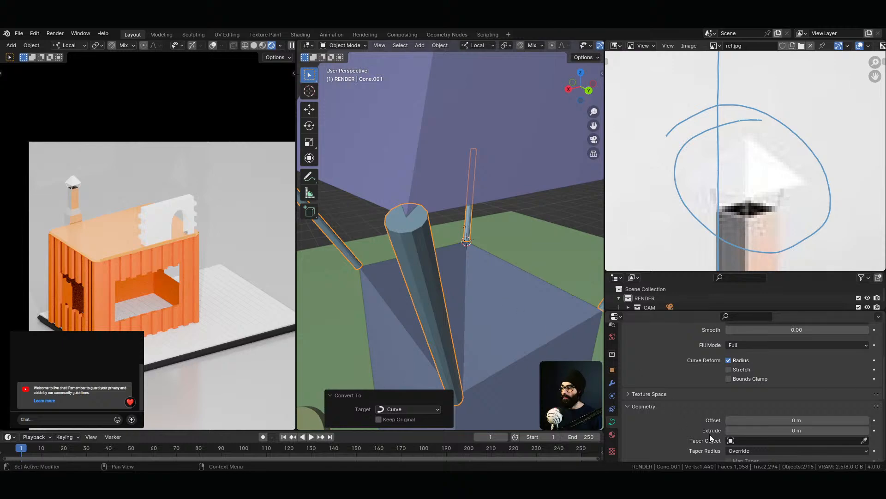
{"action": "left_click", "coordinate": [730, 370]}
{"action": "left_click", "coordinate": [730, 370]}
{"action": "left_click", "coordinate": [730, 378]}
{"action": "left_click", "coordinate": [731, 378]}
{"action": "scroll", "coordinate": [696, 412], "scroll_direction": "down", "scroll_amount": 8}
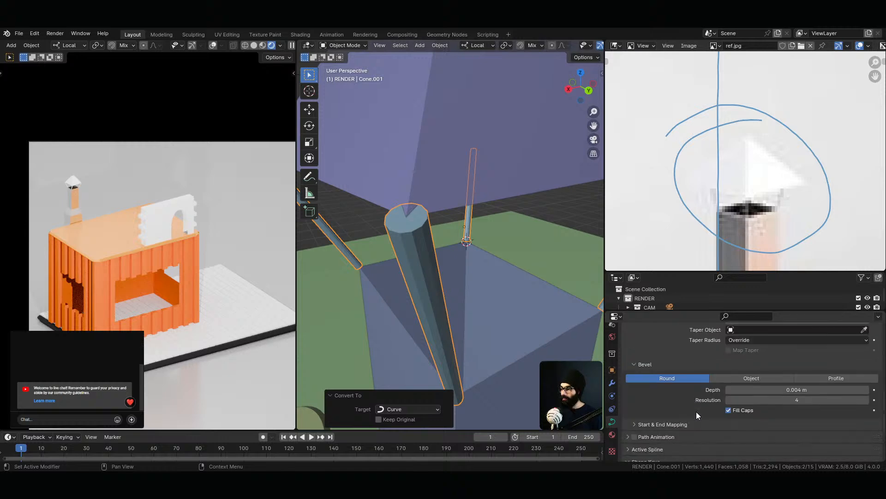
Switch the supports' bevel type to Profile and raise the bevel resolution to 11
{"action": "middle_click_drag", "start_coordinate": [403, 223], "coordinate": [459, 206]}
{"action": "left_click", "coordinate": [833, 360]}
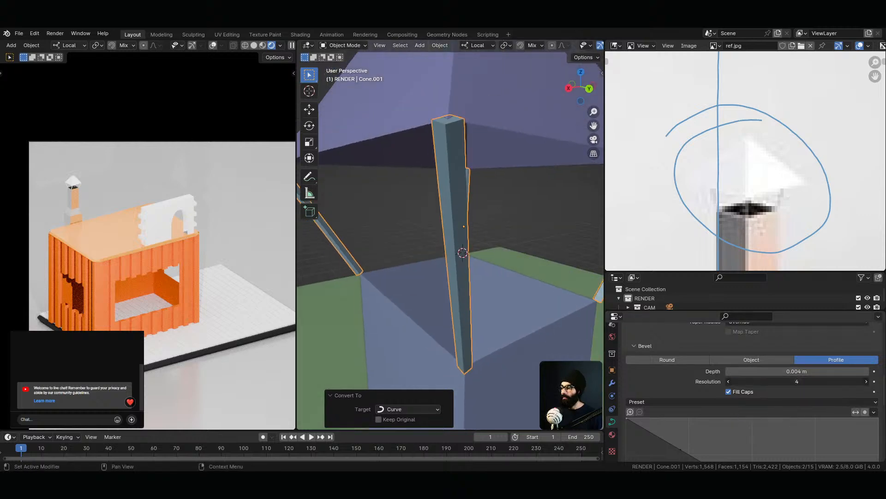
{"action": "left_click", "coordinate": [865, 381]}
{"action": "left_click", "coordinate": [866, 382]}
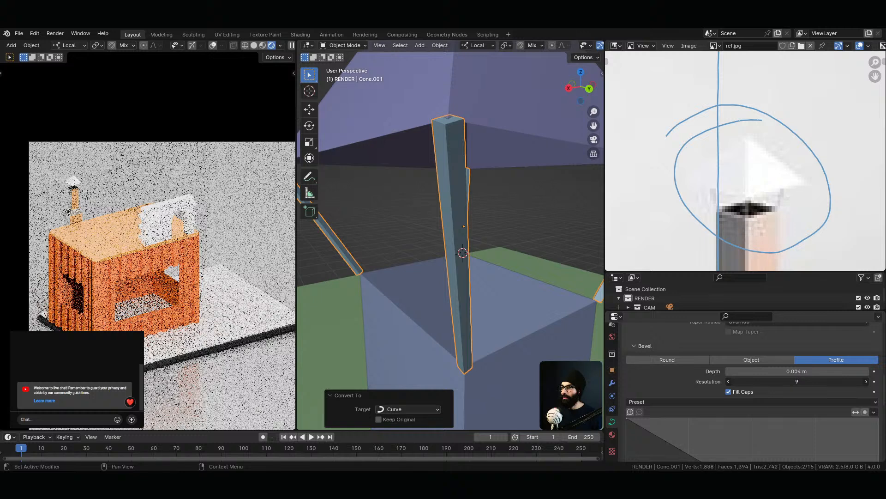
{"action": "left_click", "coordinate": [866, 381]}
{"action": "left_click", "coordinate": [866, 381]}
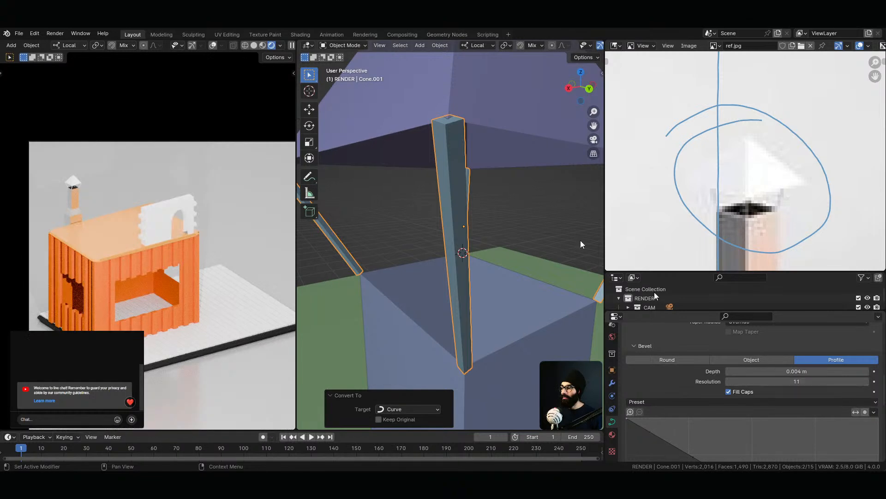
Shrink the reference image area and enlarge the properties editor to show the whole bevel profile graph
{"action": "scroll", "coordinate": [475, 242], "scroll_direction": "down", "scroll_amount": 12}
{"action": "scroll", "coordinate": [467, 244], "scroll_direction": "up", "scroll_amount": 2}
{"action": "middle_click_drag", "start_coordinate": [526, 267], "coordinate": [518, 273]}
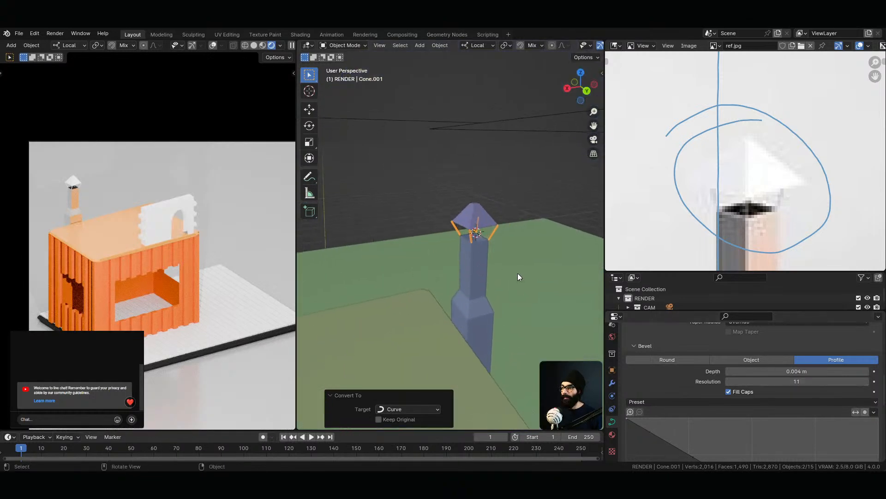
{"action": "key", "text": "KP_Decimal"}
{"action": "middle_click_drag", "start_coordinate": [418, 250], "coordinate": [446, 291]}
{"action": "key", "text": "KP_Decimal"}
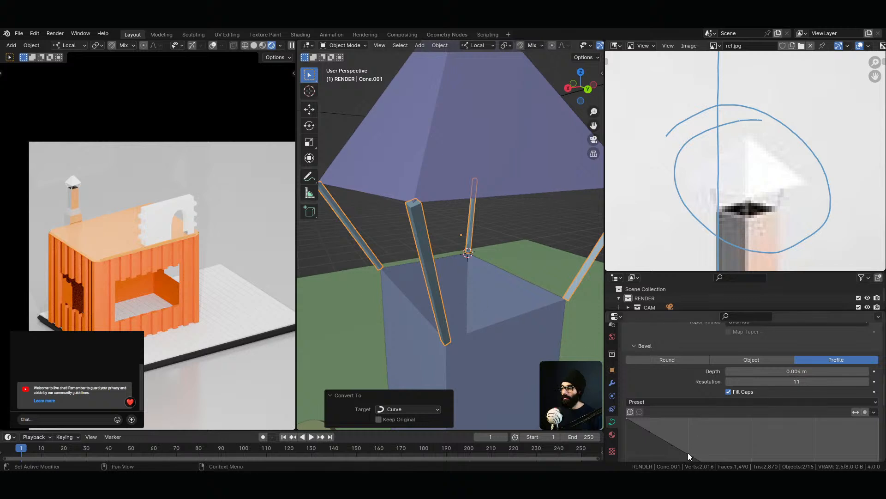
{"action": "scroll", "coordinate": [689, 451], "scroll_direction": "down", "scroll_amount": 5}
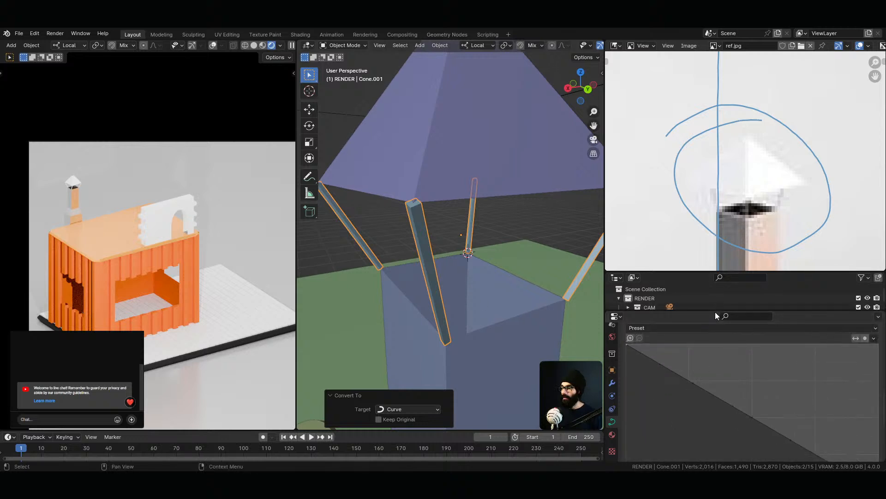
{"action": "left_click_drag", "start_coordinate": [719, 272], "coordinate": [718, 150]}
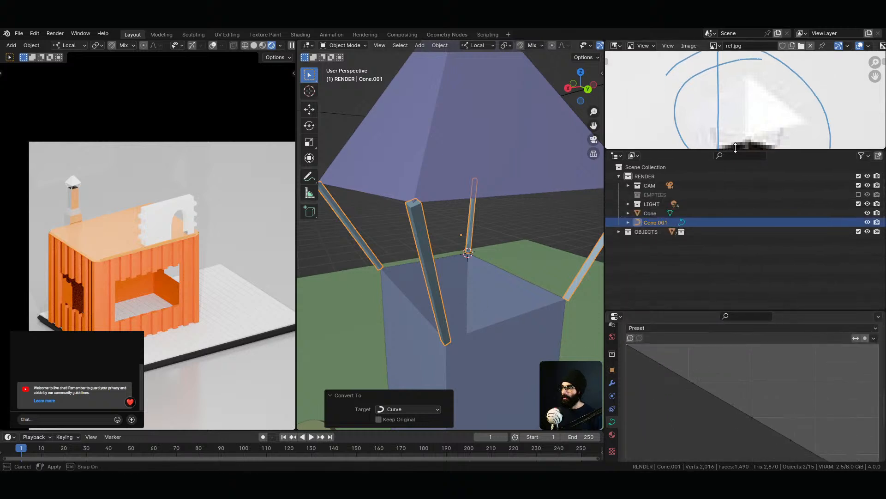
{"action": "left_click_drag", "start_coordinate": [701, 312], "coordinate": [708, 216]}
{"action": "middle_click_drag", "start_coordinate": [423, 206], "coordinate": [417, 198]}
{"action": "scroll", "coordinate": [703, 387], "scroll_direction": "up", "scroll_amount": 3}
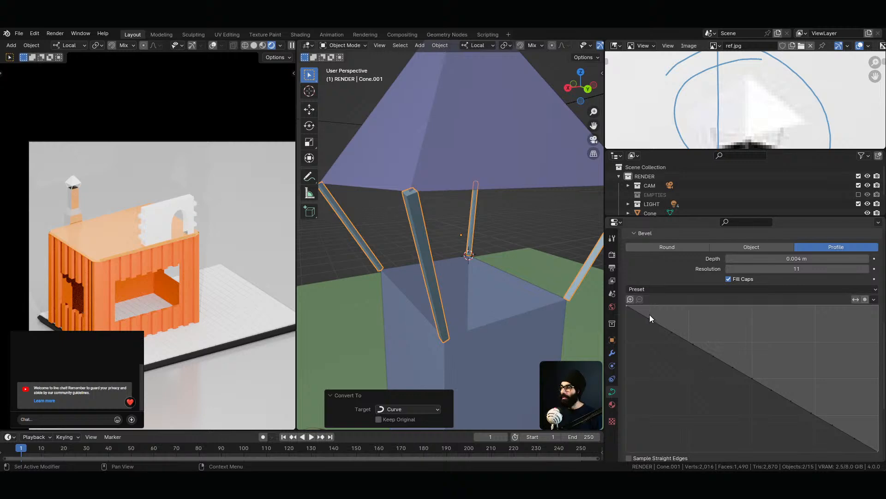
Try reshaping the start of the bevel profile with an added point at about X 0.058, Y 0.913
{"action": "mouse_move", "coordinate": [639, 313]}
{"action": "left_mouse_down"}
{"action": "mouse_move", "coordinate": [644, 304]}
{"action": "mouse_move", "coordinate": [639, 316]}
{"action": "left_mouse_up"}
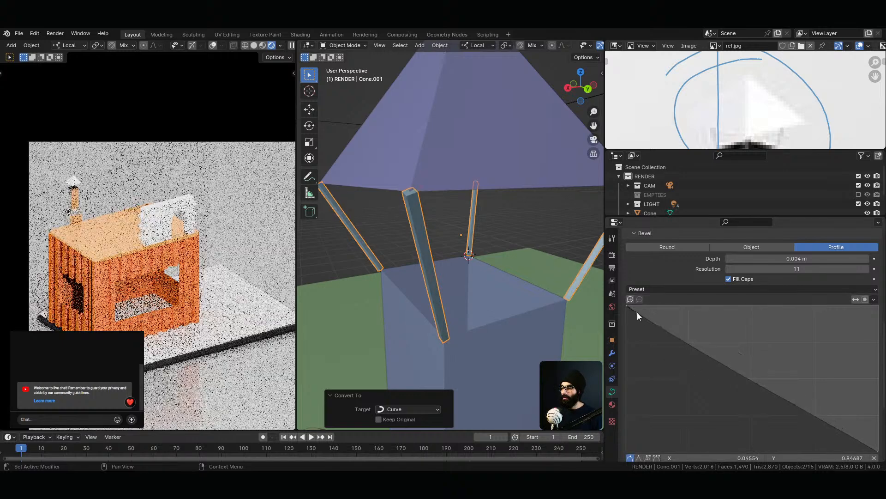
{"action": "mouse_move", "coordinate": [636, 312]}
{"action": "left_mouse_down"}
{"action": "mouse_move", "coordinate": [638, 304]}
{"action": "mouse_move", "coordinate": [643, 318]}
{"action": "left_mouse_up"}
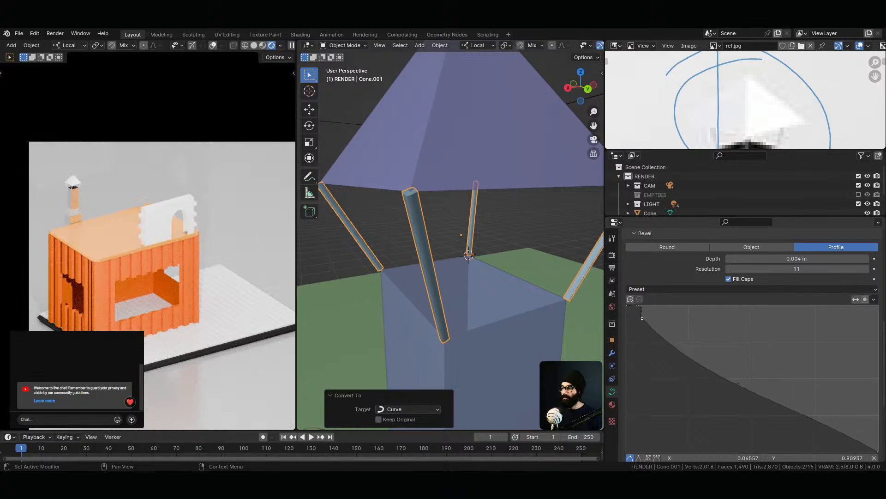
{"action": "middle_click_drag", "start_coordinate": [539, 314], "coordinate": [481, 318]}
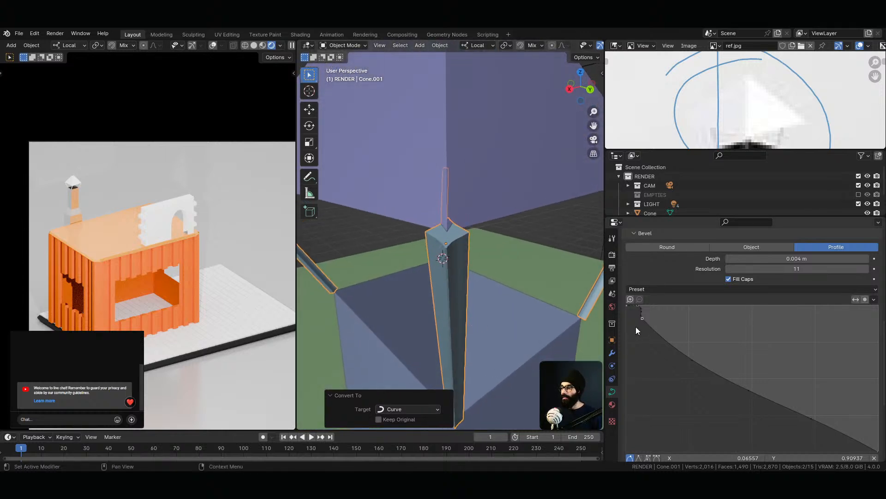
{"action": "left_click_drag", "start_coordinate": [641, 307], "coordinate": [635, 305]}
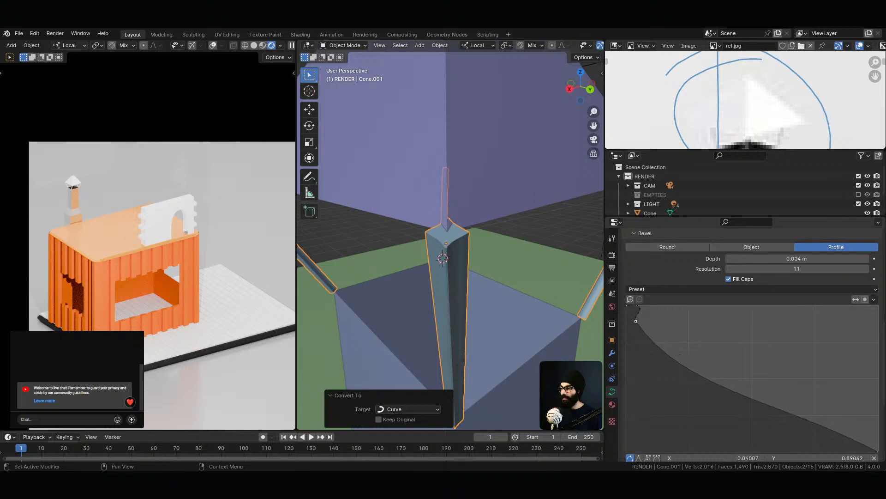
{"action": "left_click", "coordinate": [626, 305]}
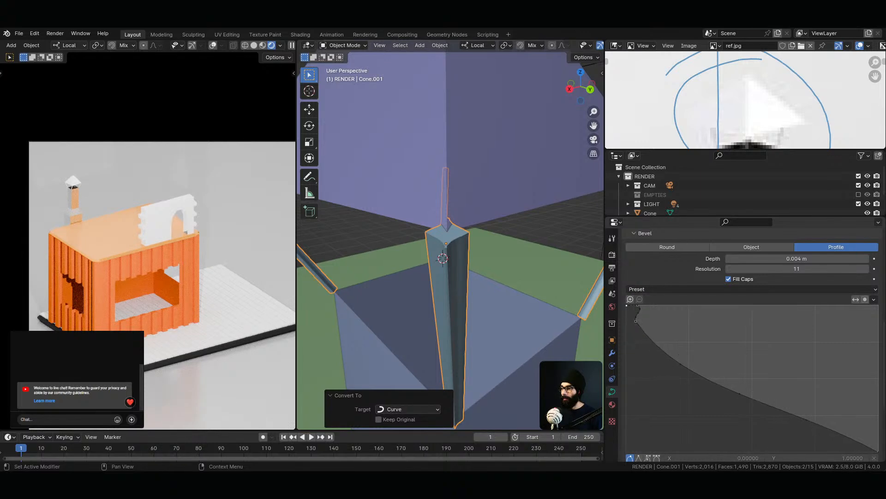
{"action": "mouse_move", "coordinate": [635, 304]}
{"action": "left_mouse_down"}
{"action": "mouse_move", "coordinate": [627, 320]}
{"action": "mouse_move", "coordinate": [640, 318]}
{"action": "left_mouse_up"}
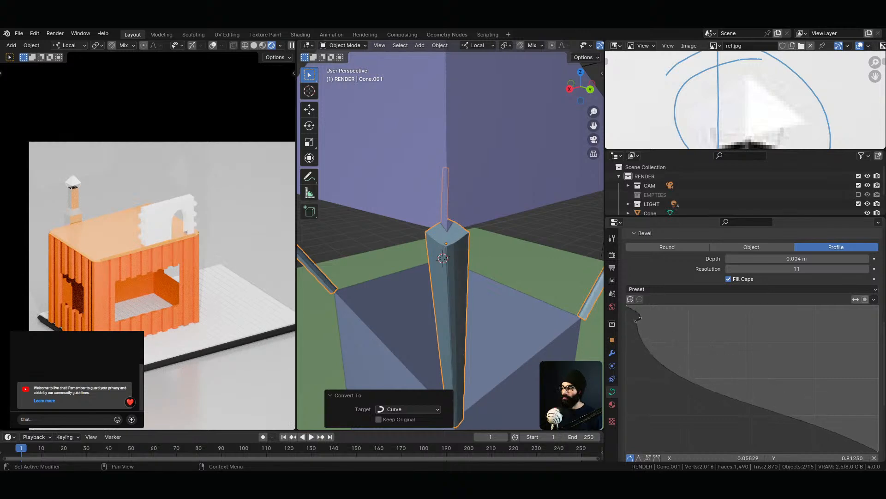
{"action": "right_click", "coordinate": [683, 319]}
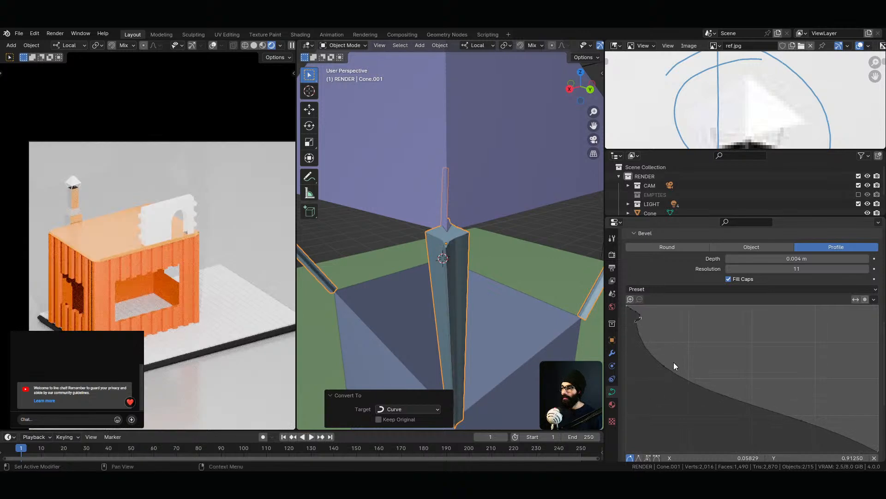
Reset the supports' bevel profile curve
{"action": "scroll", "coordinate": [667, 345], "scroll_direction": "down", "scroll_amount": 1}
{"action": "scroll", "coordinate": [667, 347], "scroll_direction": "down", "scroll_amount": 1}
{"action": "left_click", "coordinate": [874, 262]}
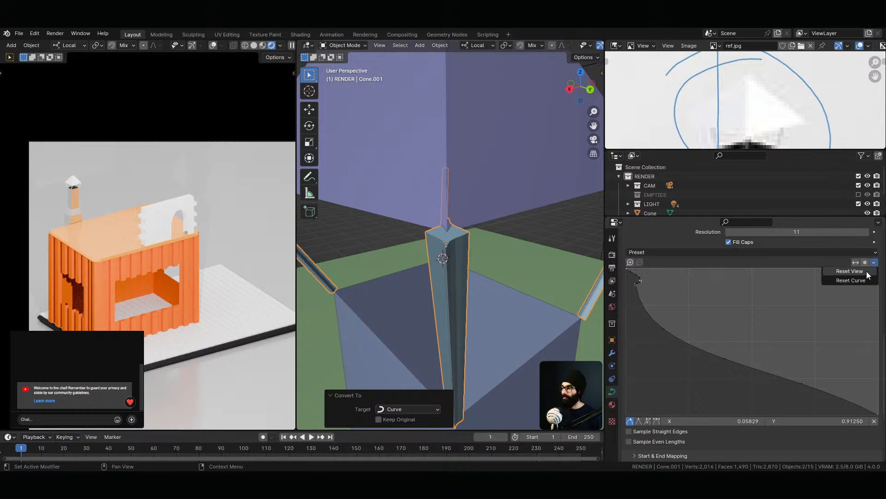
{"action": "left_click", "coordinate": [862, 281]}
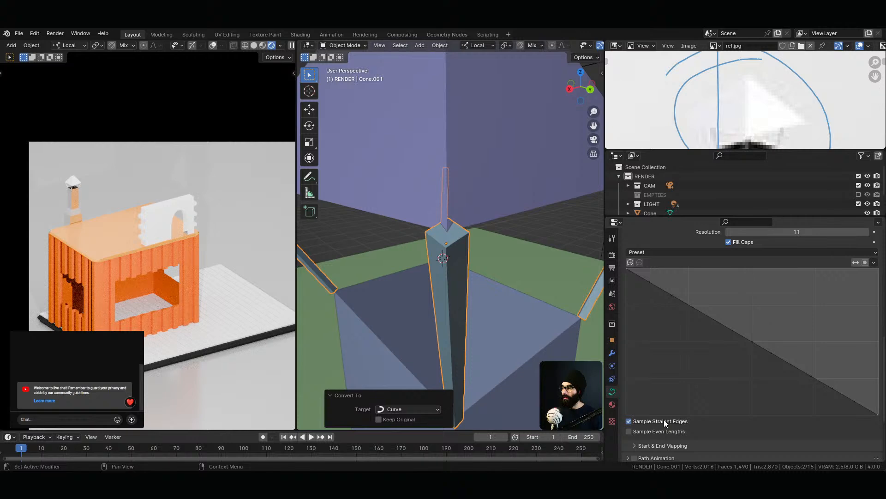
Apply the Steps preset to the supports' bevel profile and inspect the resulting shape
{"action": "scroll", "coordinate": [729, 366], "scroll_direction": "up", "scroll_amount": 1}
{"action": "left_click", "coordinate": [678, 271]}
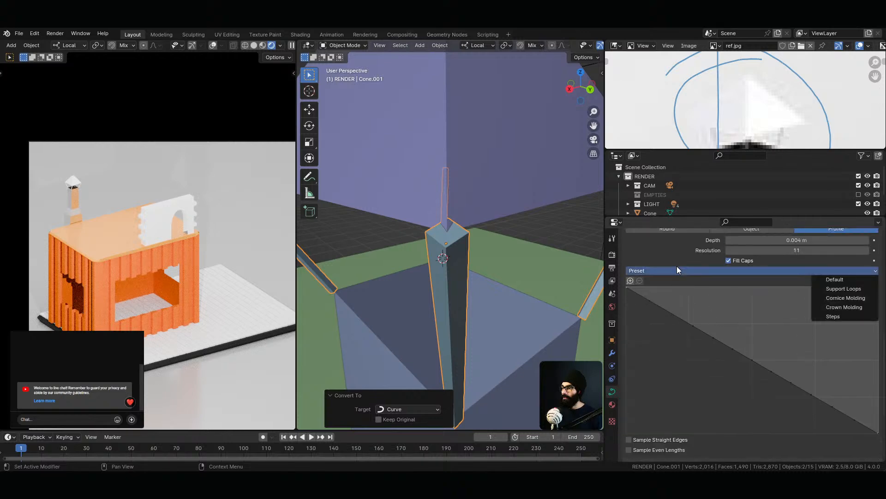
{"action": "left_click", "coordinate": [848, 313]}
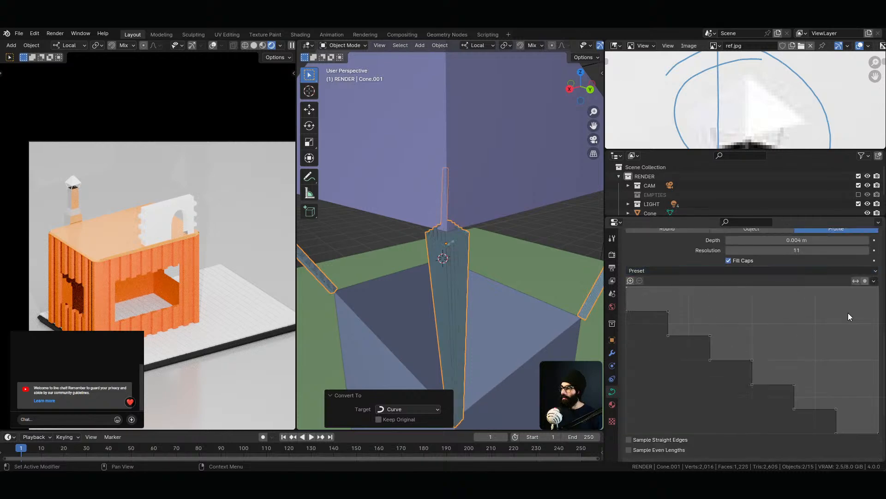
{"action": "middle_click_drag", "start_coordinate": [577, 277], "coordinate": [512, 278]}
Try the Support Loops, Cornice Molding and Crown Molding presets on the supports' bevel profile, ending on Default
{"action": "left_click", "coordinate": [770, 271]}
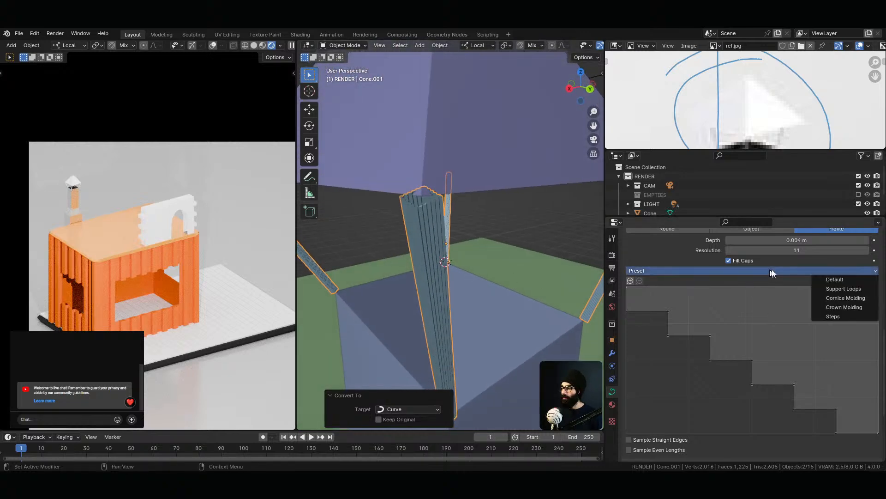
{"action": "left_click", "coordinate": [844, 283]}
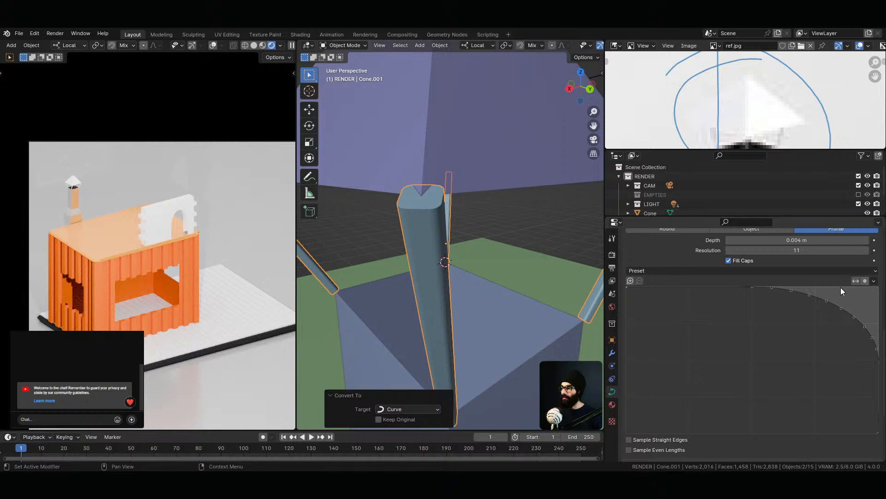
{"action": "mouse_move", "coordinate": [441, 320]}
{"action": "middle_mouse_down"}
{"action": "mouse_move", "coordinate": [494, 222]}
{"action": "mouse_move", "coordinate": [557, 209]}
{"action": "mouse_move", "coordinate": [419, 290]}
{"action": "mouse_move", "coordinate": [436, 321]}
{"action": "mouse_move", "coordinate": [450, 314]}
{"action": "middle_mouse_up"}
{"action": "left_click", "coordinate": [729, 271]}
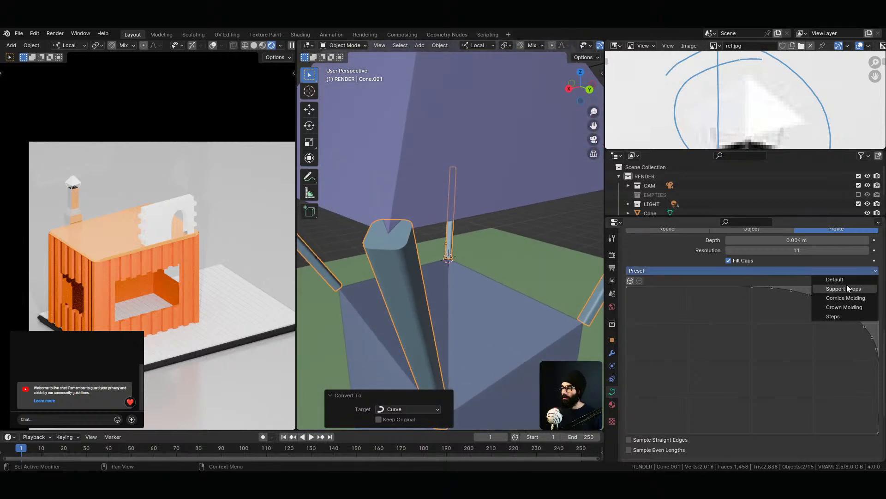
{"action": "left_click", "coordinate": [861, 297]}
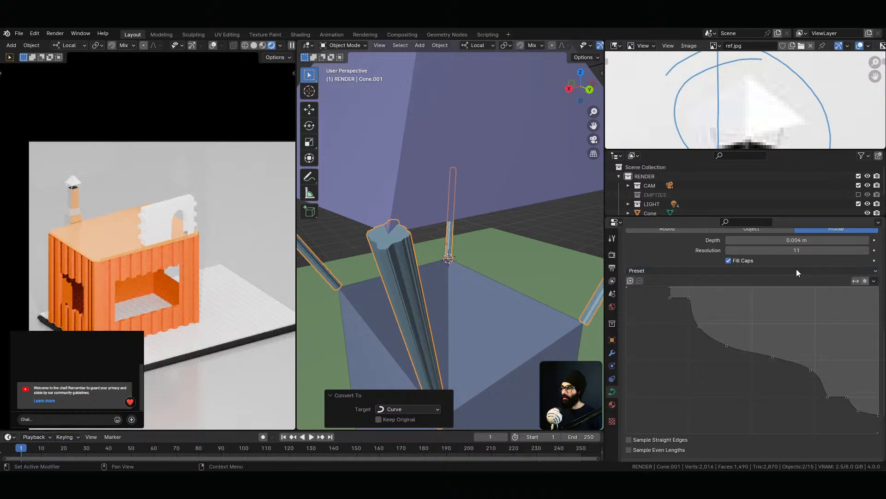
{"action": "left_click", "coordinate": [798, 272]}
{"action": "left_click", "coordinate": [848, 307]}
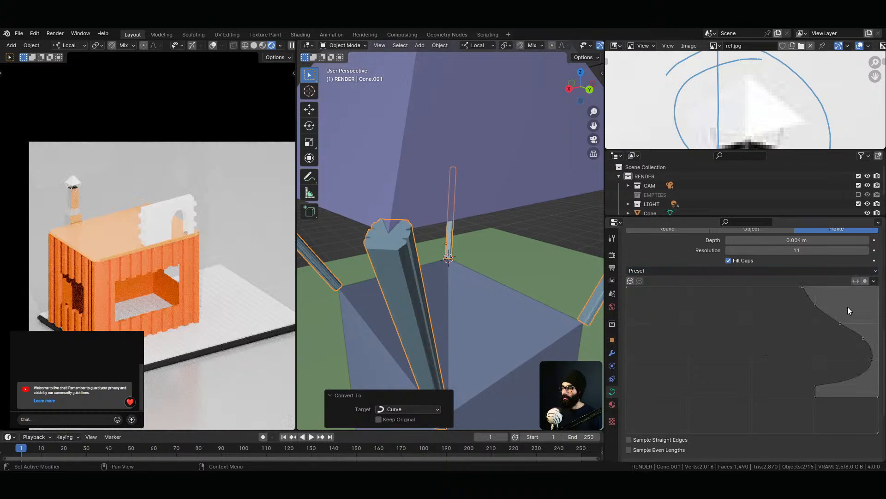
{"action": "left_click", "coordinate": [810, 271]}
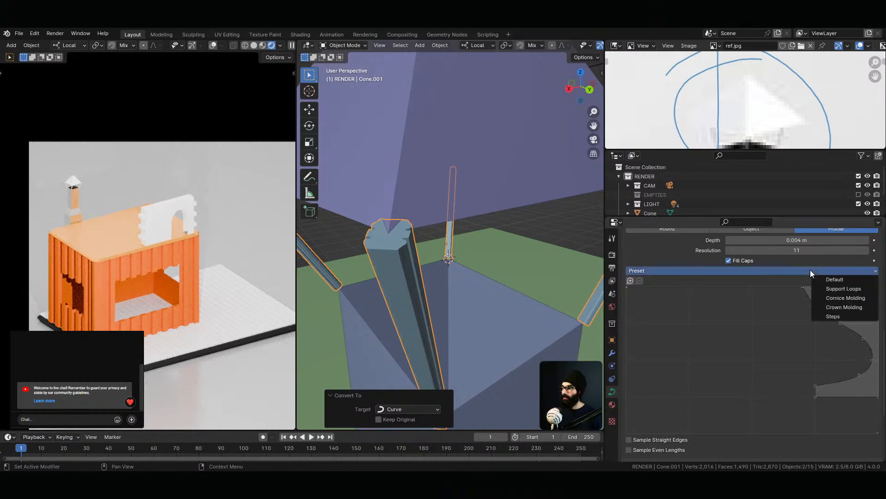
{"action": "left_click", "coordinate": [838, 279]}
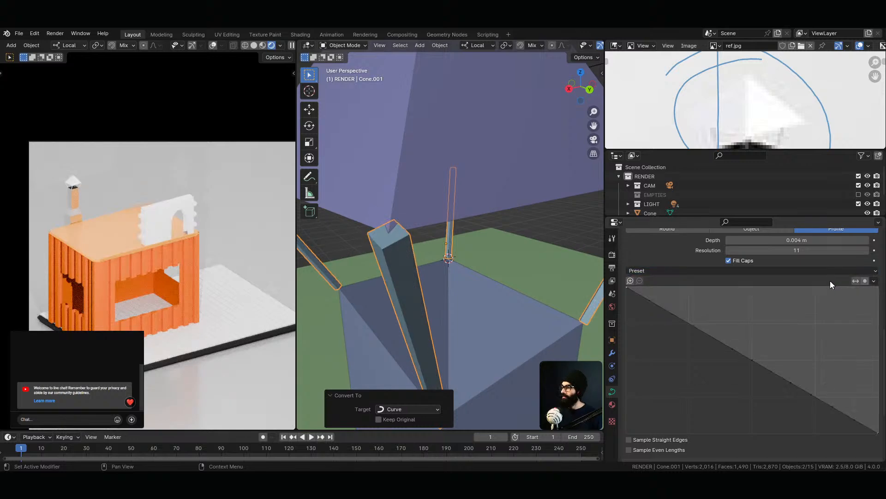
Try bending the bevel profile with a middle point at about X 0.28, Y 0.33 and about X 0.62, Y 0.88, and reset the curve
{"action": "left_click", "coordinate": [866, 281]}
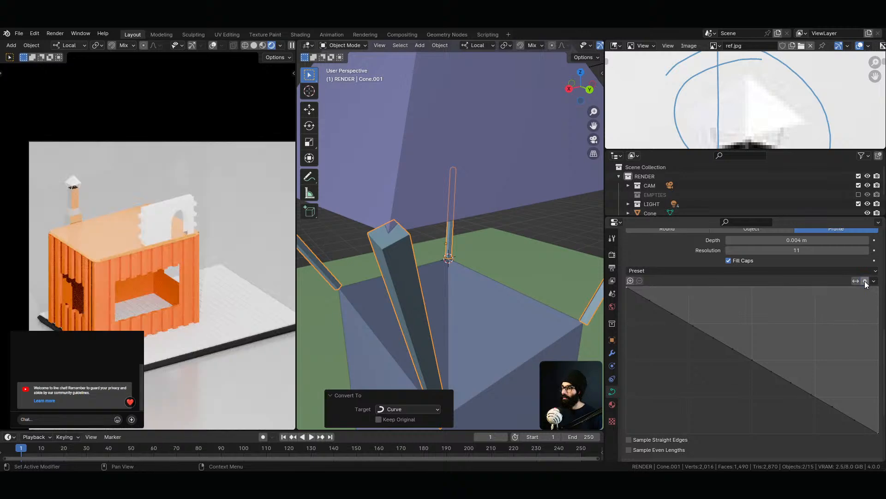
{"action": "left_click_drag", "start_coordinate": [749, 356], "coordinate": [696, 384]}
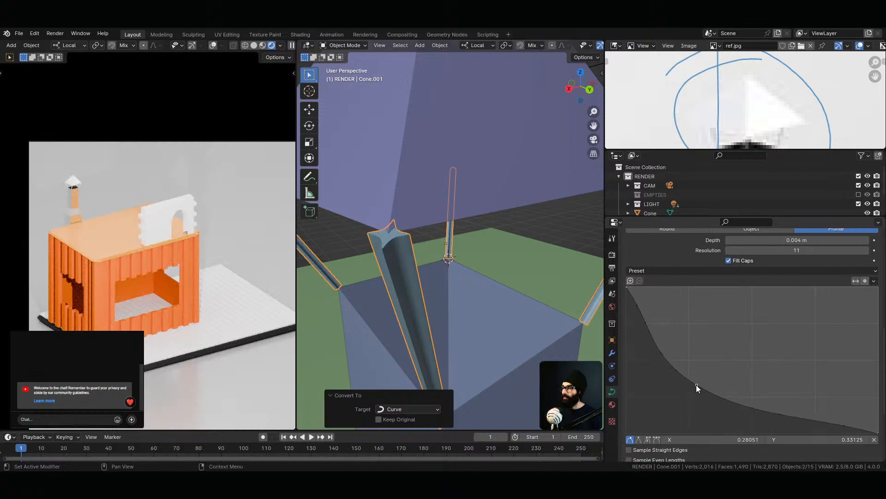
{"action": "middle_click_drag", "start_coordinate": [402, 290], "coordinate": [411, 194]}
{"action": "mouse_move", "coordinate": [450, 282]}
{"action": "middle_mouse_down"}
{"action": "mouse_move", "coordinate": [432, 230]}
{"action": "mouse_move", "coordinate": [526, 245]}
{"action": "mouse_move", "coordinate": [386, 291]}
{"action": "mouse_move", "coordinate": [455, 286]}
{"action": "middle_mouse_up"}
{"action": "left_click_drag", "start_coordinate": [700, 384], "coordinate": [781, 303]}
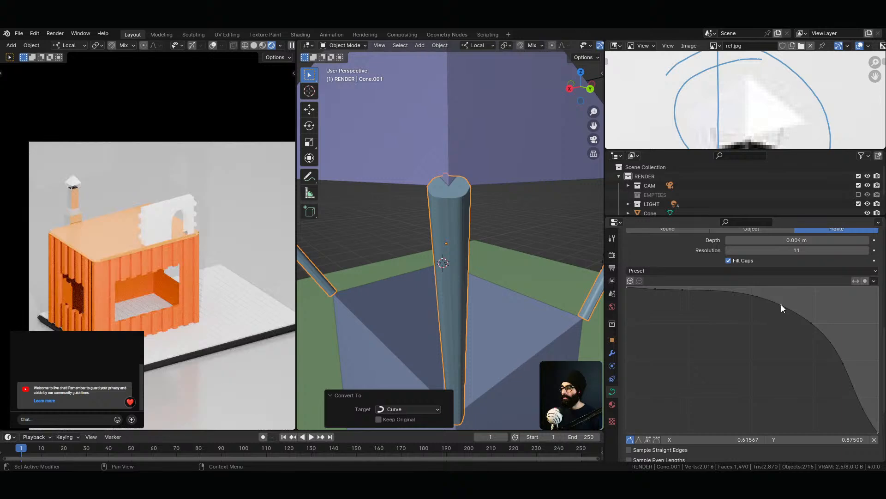
{"action": "left_click", "coordinate": [874, 281]}
{"action": "left_click", "coordinate": [851, 299]}
Try pulling profile points to the graph's zero-X edge, one at X 0, Y 0.375, and reset the bevel profile
{"action": "left_click_drag", "start_coordinate": [648, 298], "coordinate": [629, 383]}
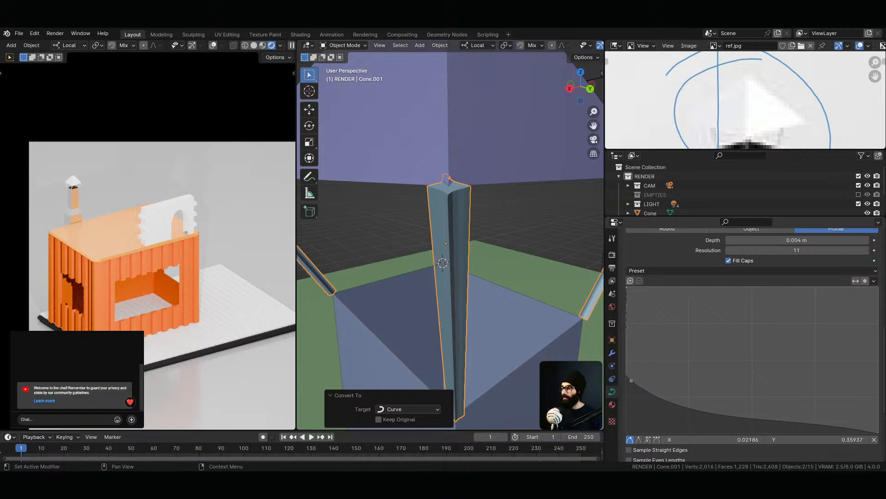
{"action": "middle_click_drag", "start_coordinate": [443, 241], "coordinate": [487, 369]}
{"action": "left_click_drag", "start_coordinate": [653, 397], "coordinate": [626, 378]}
{"action": "mouse_move", "coordinate": [512, 314]}
{"action": "middle_mouse_down"}
{"action": "mouse_move", "coordinate": [495, 279]}
{"action": "mouse_move", "coordinate": [508, 308]}
{"action": "middle_mouse_up"}
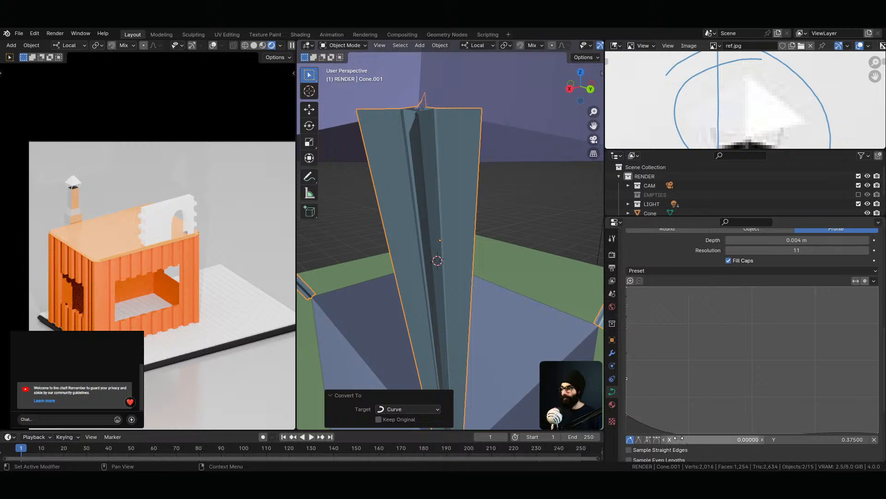
{"action": "scroll", "coordinate": [701, 375], "scroll_direction": "up", "scroll_amount": 2}
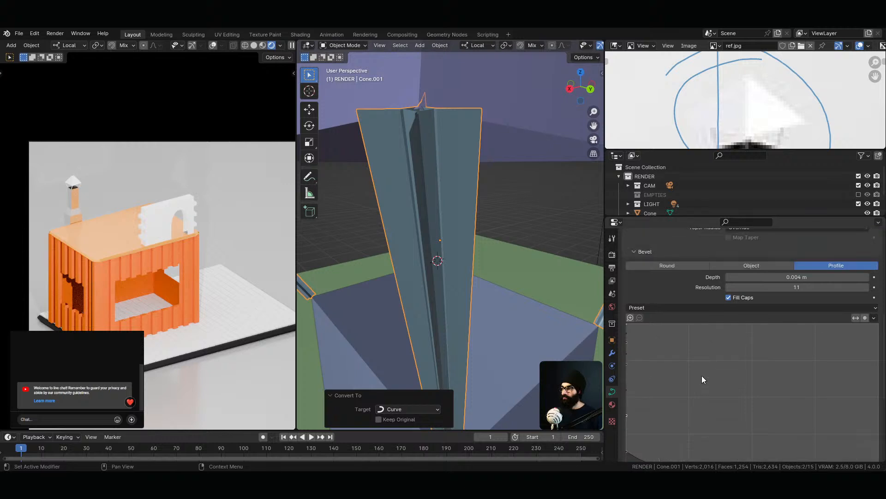
{"action": "left_click", "coordinate": [874, 318]}
{"action": "left_click", "coordinate": [850, 336]}
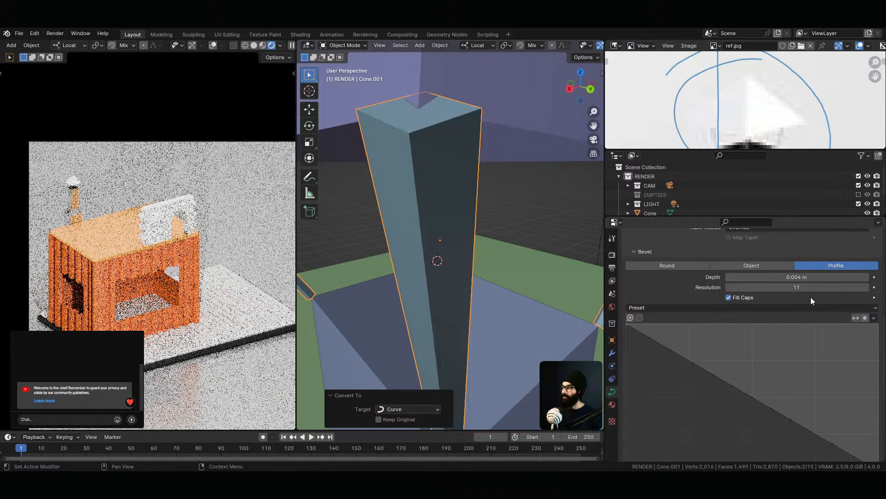
Switch the supports' bevel to Round and set its depth to 0.003 m
{"action": "left_click", "coordinate": [686, 265]}
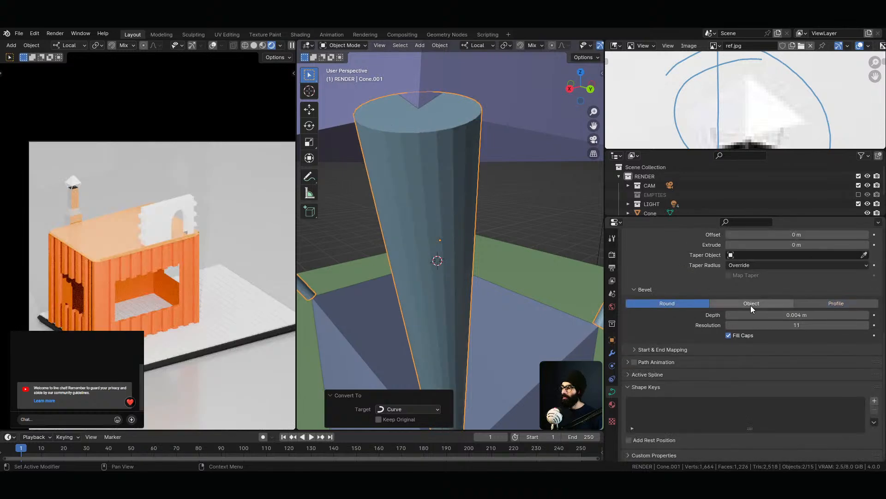
{"action": "mouse_move", "coordinate": [810, 315]}
{"action": "left_mouse_down"}
{"action": "mouse_move", "coordinate": [780, 315]}
{"action": "mouse_move", "coordinate": [817, 315]}
{"action": "mouse_move", "coordinate": [803, 315]}
{"action": "left_mouse_up"}
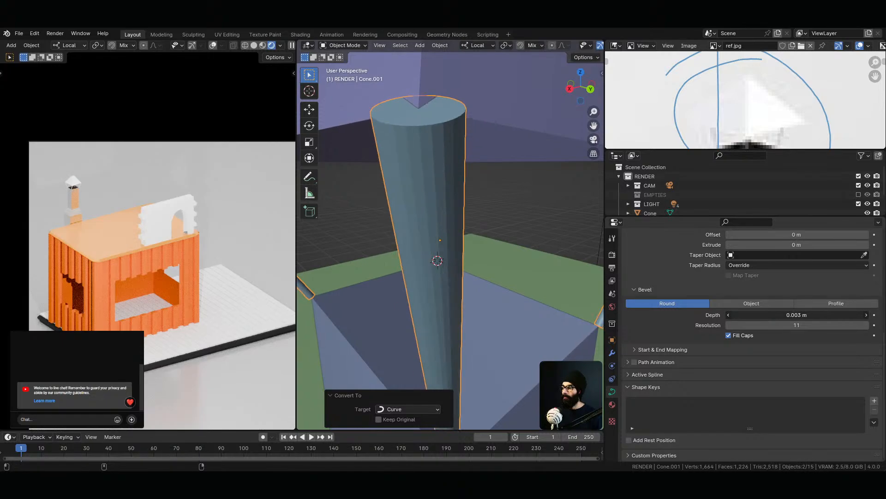
{"action": "middle_click_drag", "start_coordinate": [527, 272], "coordinate": [507, 216]}
{"action": "scroll", "coordinate": [514, 198], "scroll_direction": "down", "scroll_amount": 4}
{"action": "scroll", "coordinate": [495, 297], "scroll_direction": "down", "scroll_amount": 3}
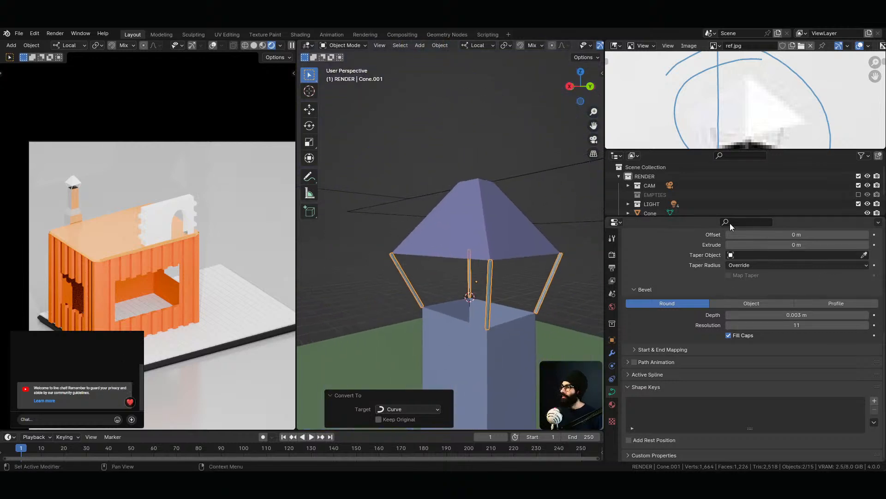
Compare the chimney top in the reference image, assign the existing CHIMNEY material to the supports, and deselect everything
{"action": "scroll", "coordinate": [758, 111], "scroll_direction": "up", "scroll_amount": 5}
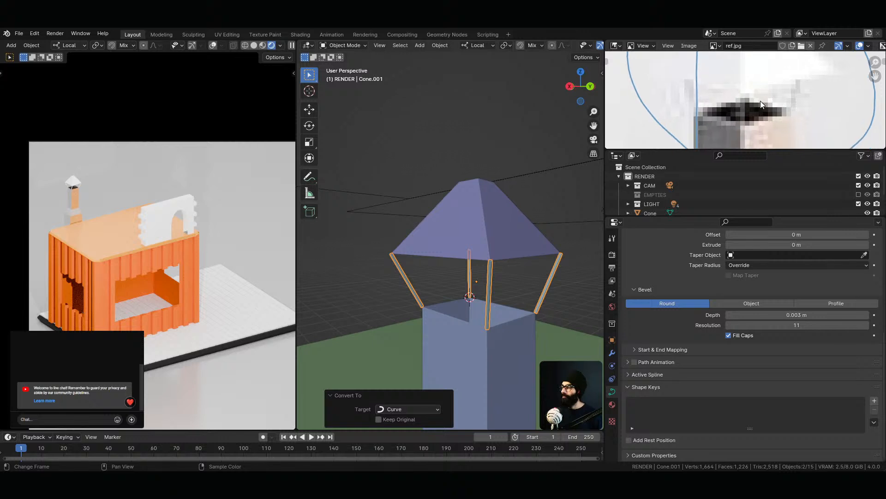
{"action": "scroll", "coordinate": [761, 107], "scroll_direction": "down", "scroll_amount": 2}
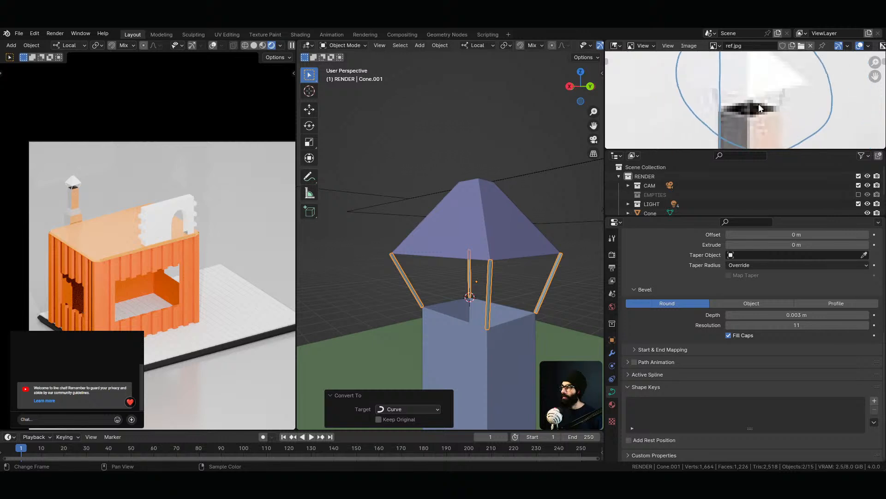
{"action": "left_click", "coordinate": [611, 406]}
{"action": "left_click", "coordinate": [628, 292]}
{"action": "left_click", "coordinate": [640, 306]}
{"action": "key", "text": "alt+a"}
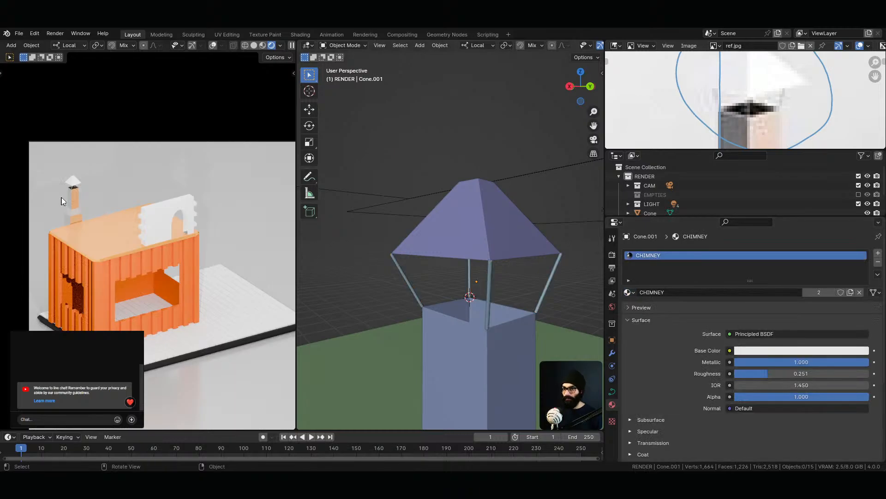
Inspect the supports in the rendered view and scale the cone cap by about 1.031 in local X and Y only
{"action": "scroll", "coordinate": [66, 190], "scroll_direction": "up", "scroll_amount": 9}
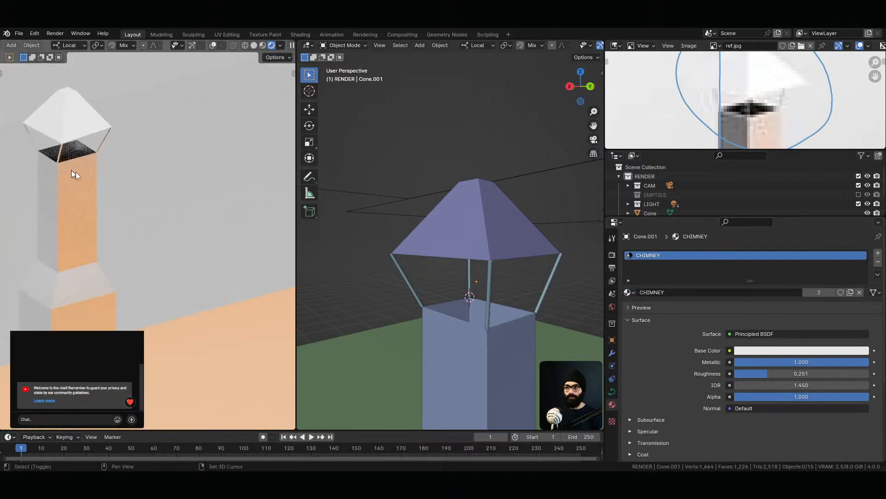
{"action": "scroll", "coordinate": [73, 173], "scroll_direction": "up", "scroll_amount": 8}
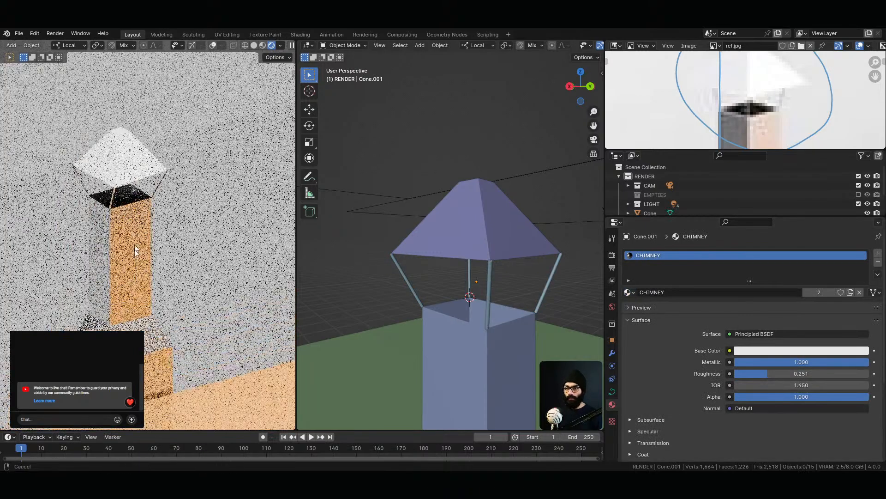
{"action": "scroll", "coordinate": [105, 325], "scroll_direction": "down", "scroll_amount": 12}
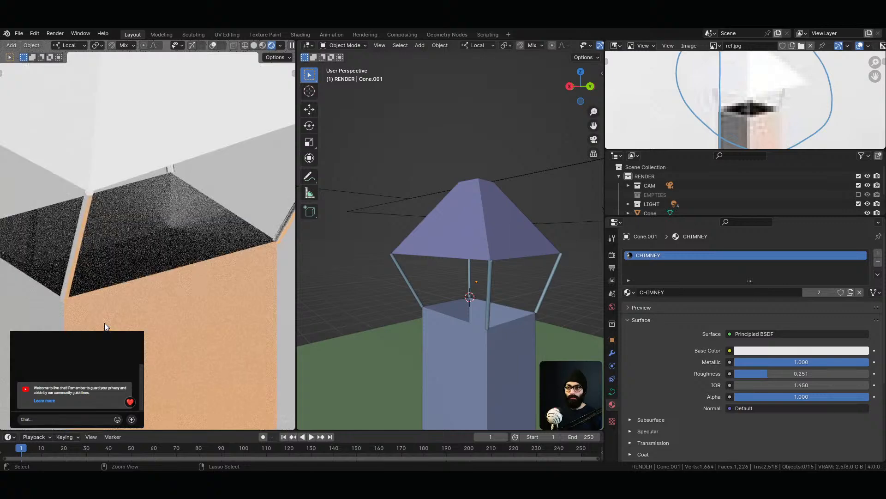
{"action": "scroll", "coordinate": [481, 295], "scroll_direction": "up", "scroll_amount": 6}
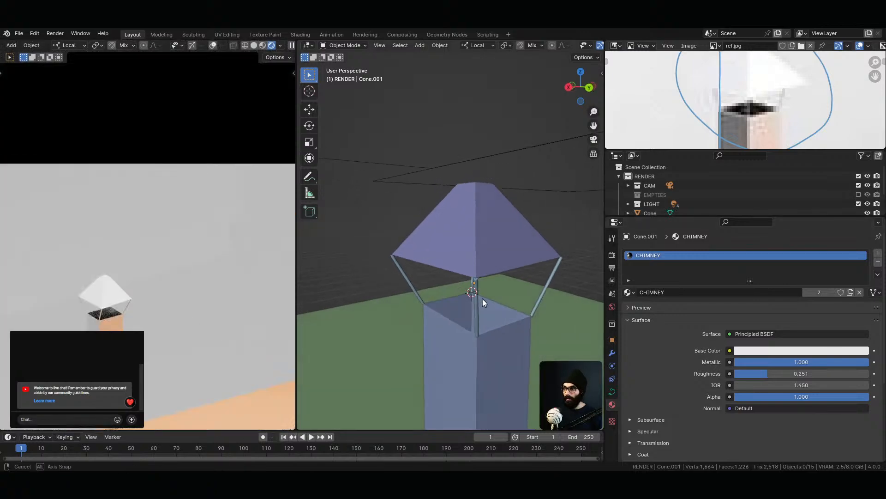
{"action": "left_click", "coordinate": [490, 274]}
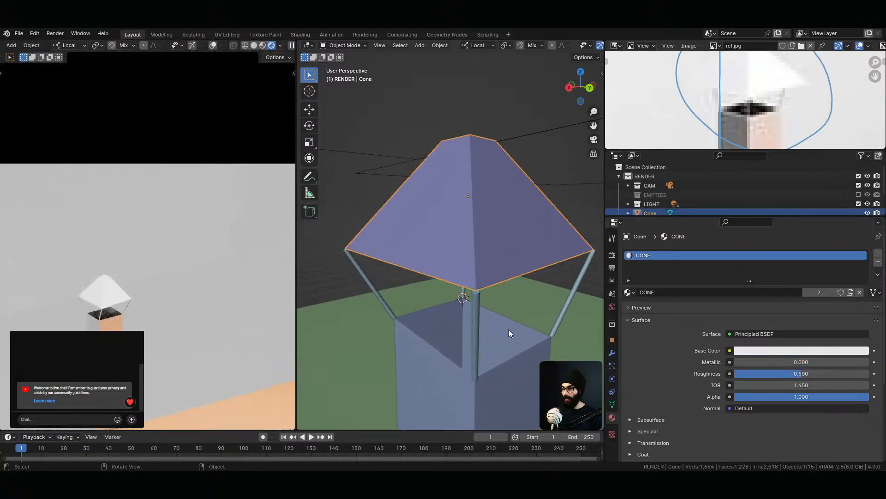
{"action": "key", "text": "s"}
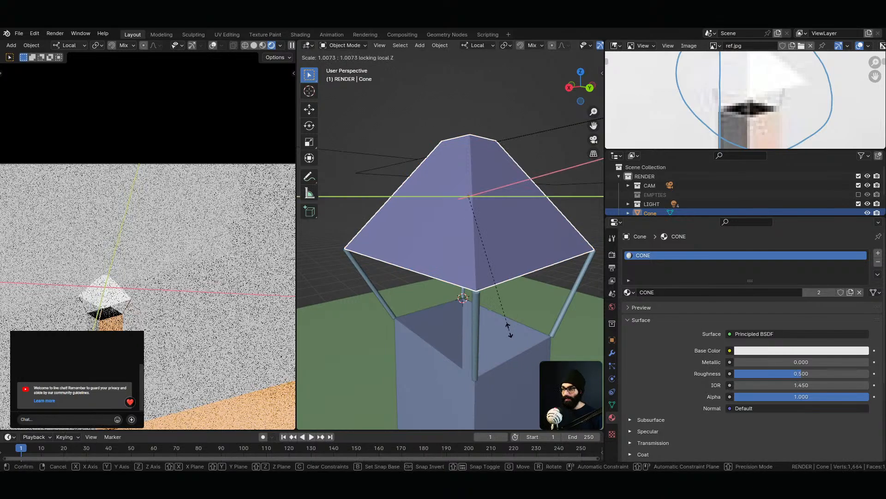
{"action": "left_click", "coordinate": [513, 329]}
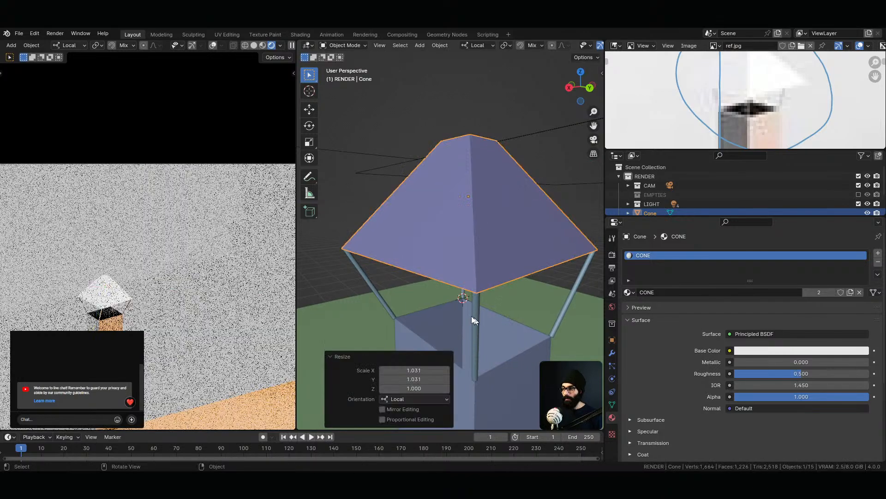
Widen the cone cap further by about 1.024 with local Z locked so it covers the supports' upper ends
{"action": "scroll", "coordinate": [491, 342], "scroll_direction": "up", "scroll_amount": 6}
{"action": "mouse_move", "coordinate": [549, 277]}
{"action": "middle_mouse_down"}
{"action": "mouse_move", "coordinate": [546, 293]}
{"action": "mouse_move", "coordinate": [546, 274]}
{"action": "middle_mouse_up"}
{"action": "key", "text": "s"}
{"action": "key", "text": "shift+z"}
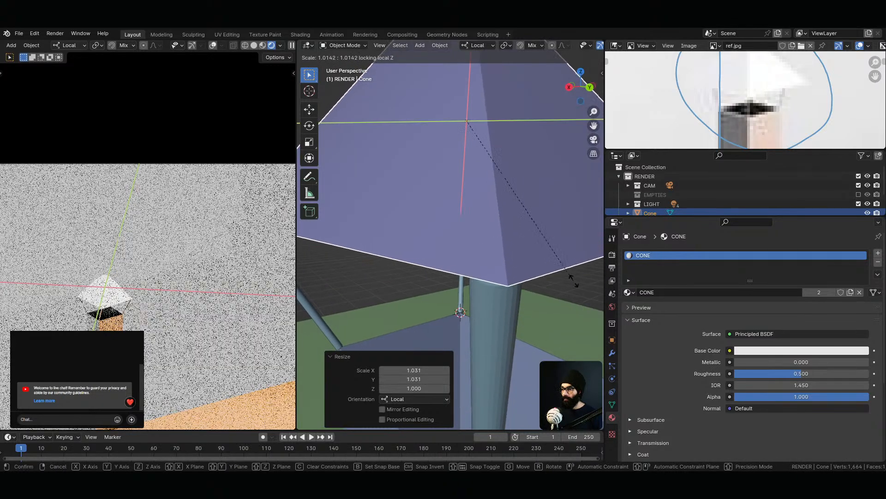
{"action": "left_click", "coordinate": [309, 281]}
Raise the upper control points of all four support curves about 0.006 m along local Z into the cone cap
{"action": "middle_click_drag", "start_coordinate": [583, 300], "coordinate": [516, 211]}
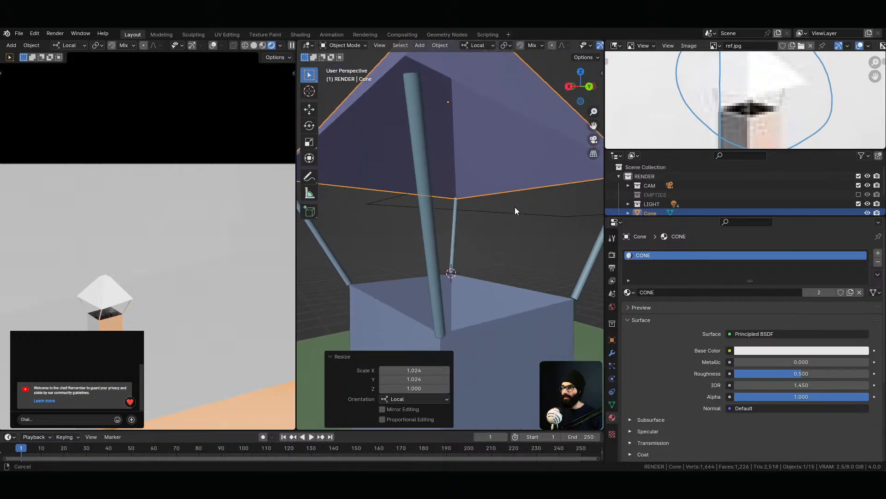
{"action": "middle_click_drag", "start_coordinate": [433, 131], "coordinate": [402, 138]}
{"action": "left_click", "coordinate": [386, 198]}
{"action": "key", "text": "Tab"}
{"action": "middle_click_drag", "start_coordinate": [446, 208], "coordinate": [426, 200]}
{"action": "left_click", "coordinate": [471, 217]}
{"action": "key", "text": "ctrl+space"}
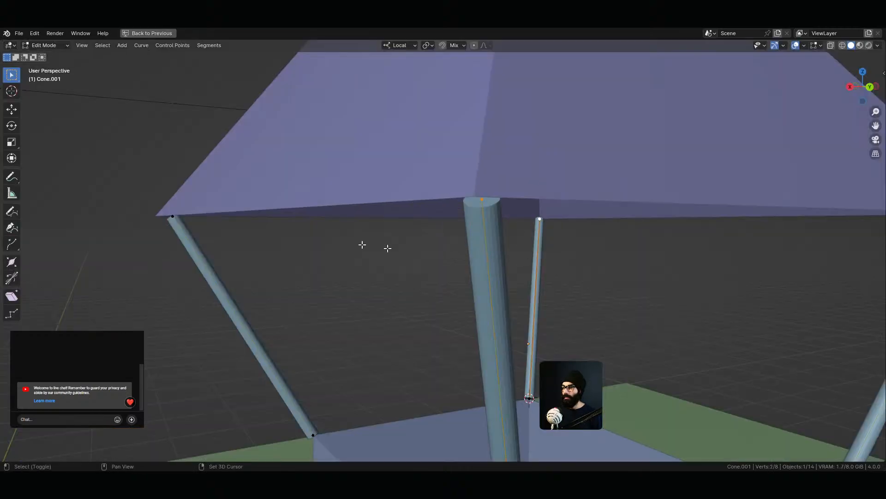
{"action": "middle_click_drag", "start_coordinate": [404, 239], "coordinate": [355, 262]}
{"action": "left_click", "coordinate": [831, 216], "text": "shift"}
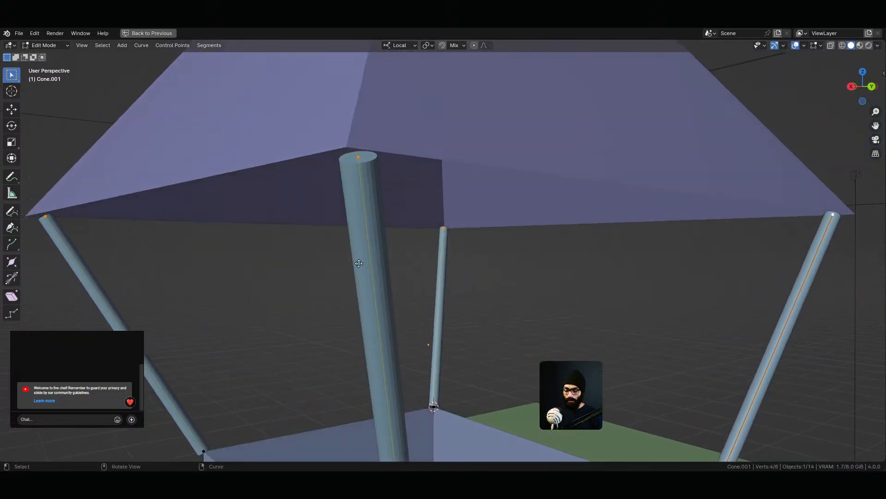
{"action": "key", "text": "g"}
{"action": "key", "text": "z"}
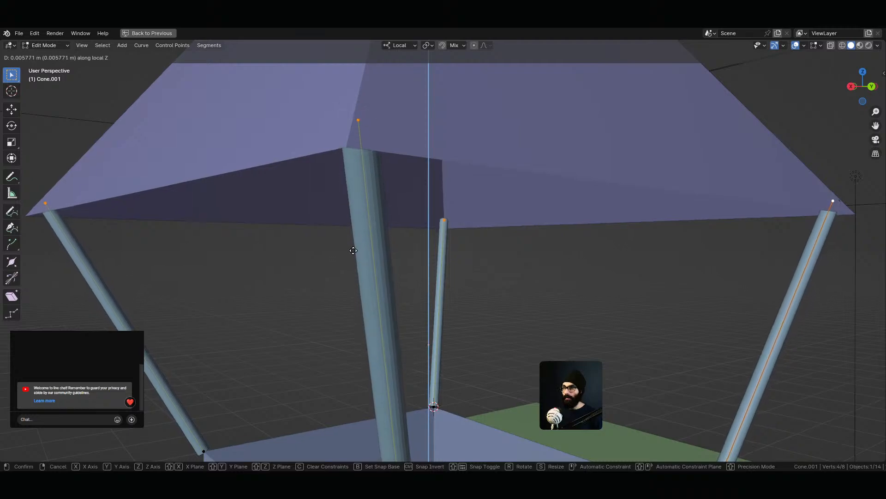
{"action": "left_click", "coordinate": [353, 251]}
{"action": "middle_click_drag", "start_coordinate": [352, 251], "coordinate": [439, 314]}
{"action": "key", "text": "Tab"}
Return to the camera view and the multi-area layout, and check the chimney cap in the rendered view
{"action": "scroll", "coordinate": [451, 320], "scroll_direction": "down", "scroll_amount": 3}
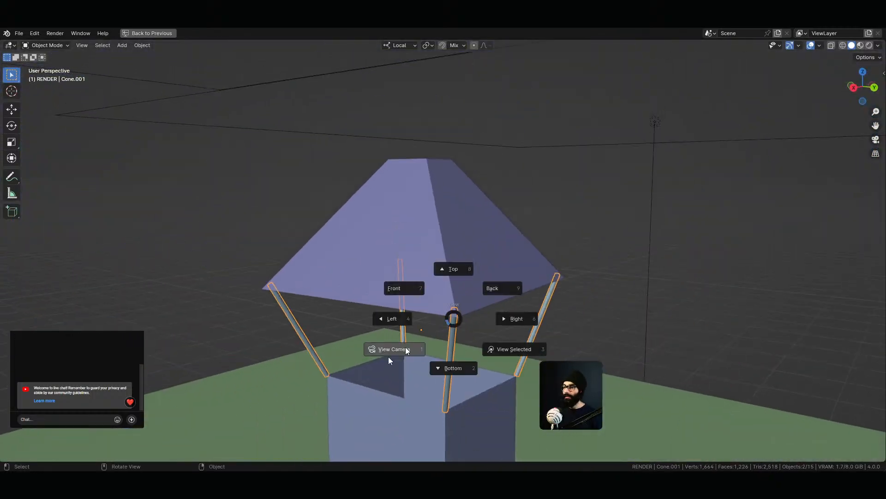
{"action": "key", "text": "KP_0"}
{"action": "key", "text": "ctrl+space"}
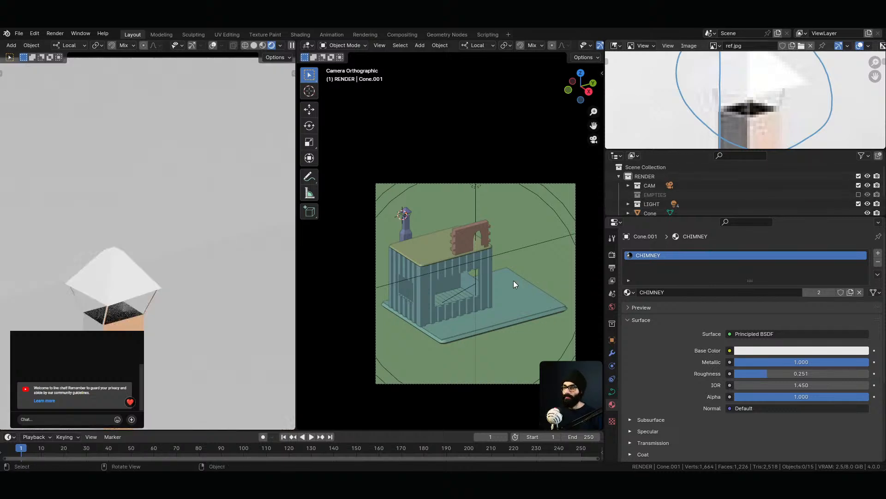
{"action": "middle_click_drag", "start_coordinate": [254, 341], "coordinate": [140, 245]}
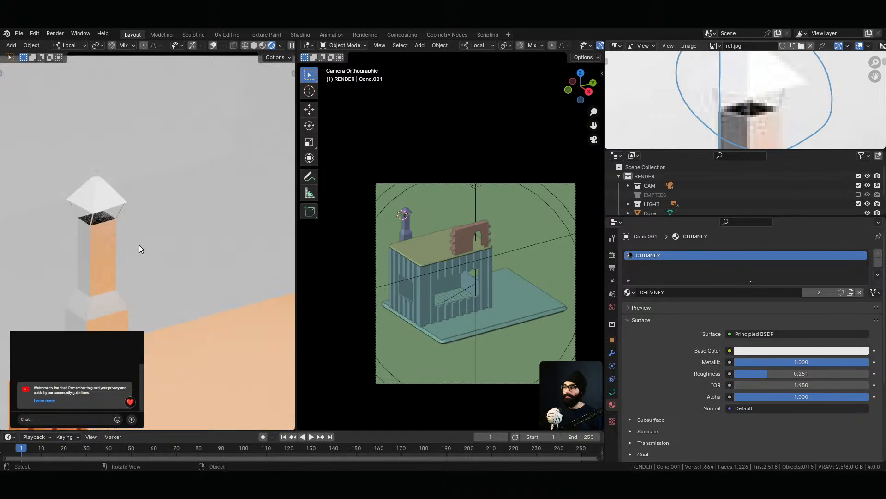
Enlarge the reference image area and compare its terrace and canopy with the full camera render
{"action": "scroll", "coordinate": [781, 104], "scroll_direction": "down", "scroll_amount": 6}
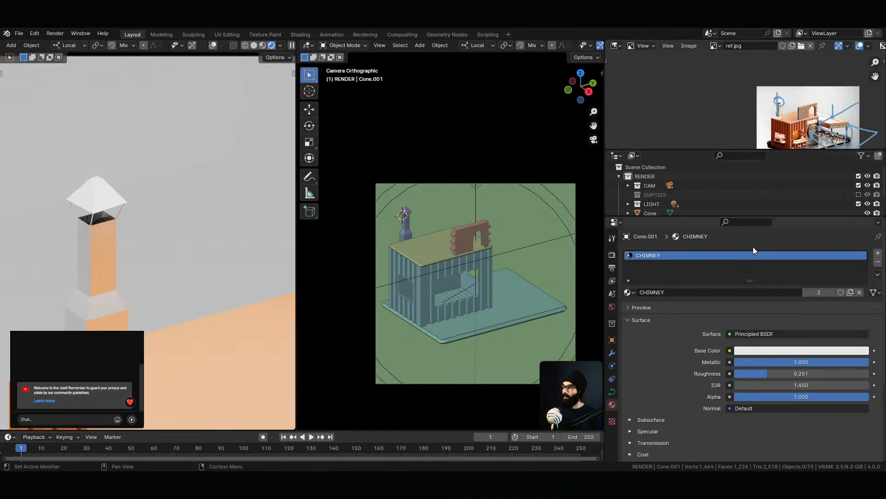
{"action": "left_click_drag", "start_coordinate": [768, 217], "coordinate": [771, 409]}
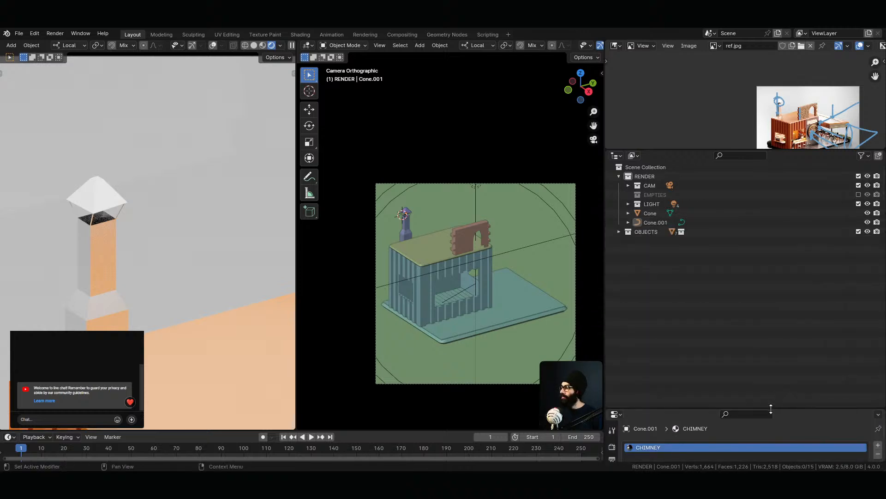
{"action": "left_click_drag", "start_coordinate": [763, 150], "coordinate": [764, 397]}
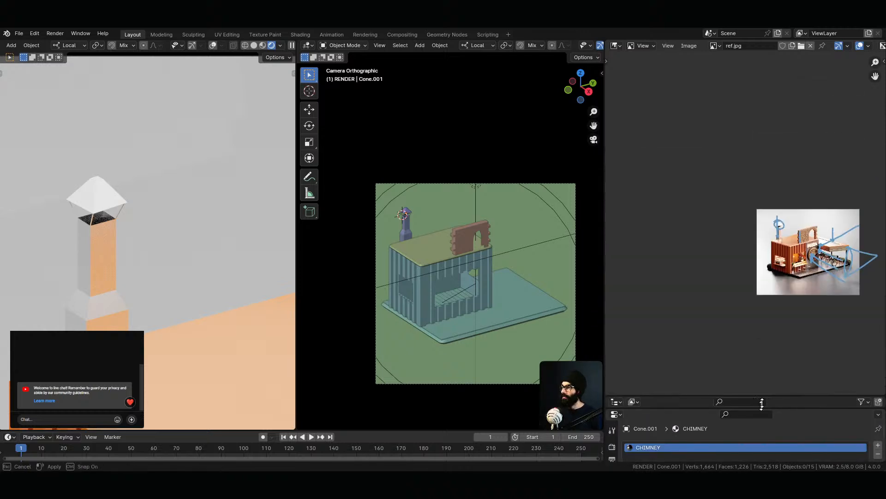
{"action": "scroll", "coordinate": [736, 272], "scroll_direction": "up", "scroll_amount": 4}
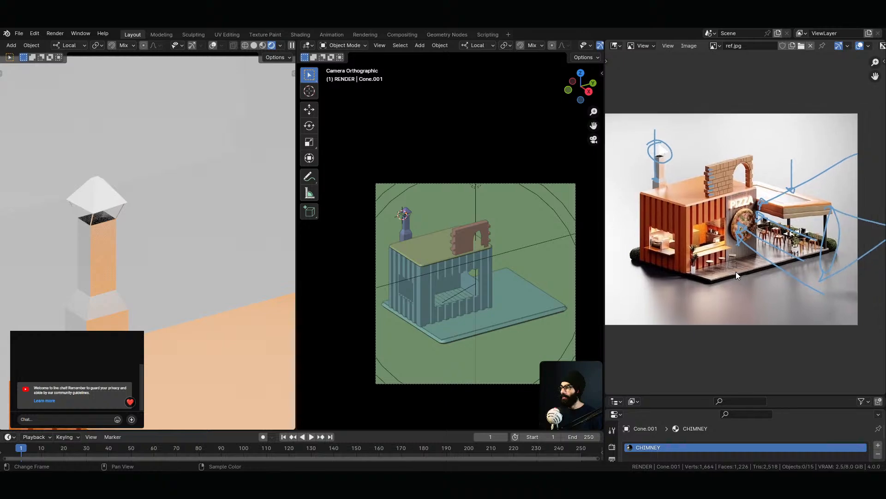
{"action": "key", "text": "KP_0"}
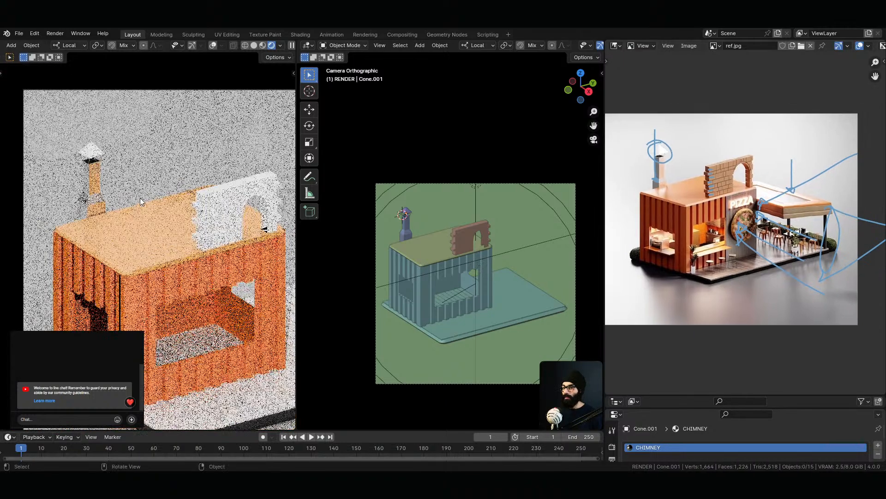
{"action": "key", "text": "Home"}
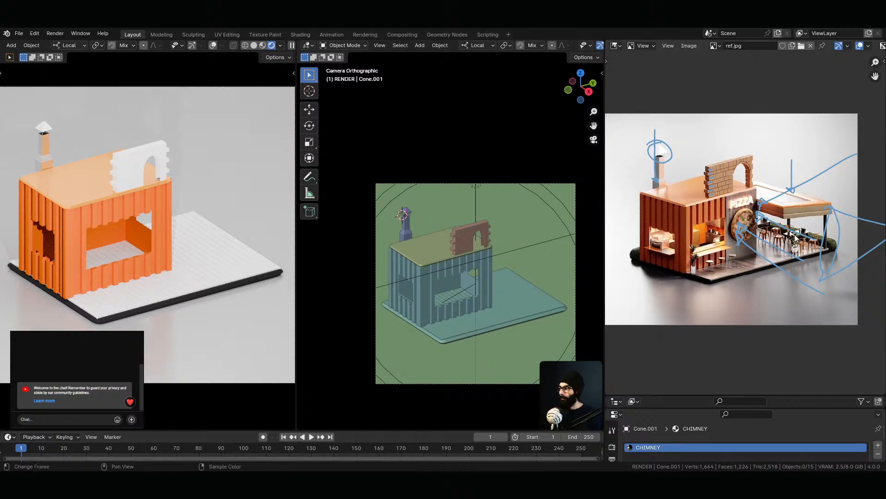
{"action": "scroll", "coordinate": [795, 237], "scroll_direction": "up", "scroll_amount": 5}
{"action": "scroll", "coordinate": [796, 288], "scroll_direction": "down", "scroll_amount": 2}
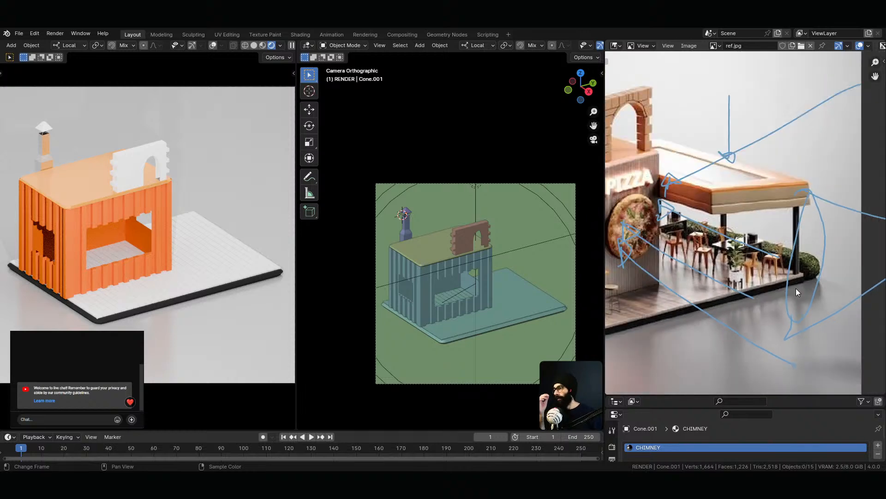
Shrink the reference image area to reveal the outliner again and make the OBJECTS collection active
{"action": "left_click_drag", "start_coordinate": [708, 393], "coordinate": [708, 215]}
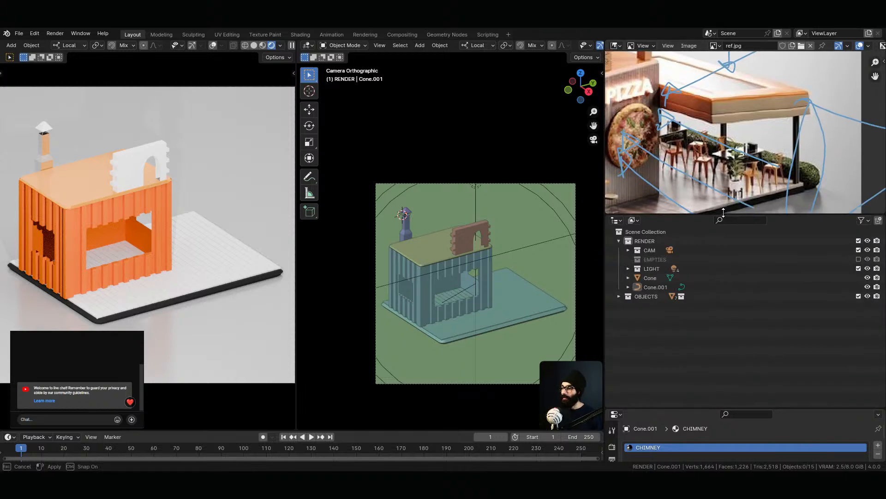
{"action": "left_click", "coordinate": [652, 296]}
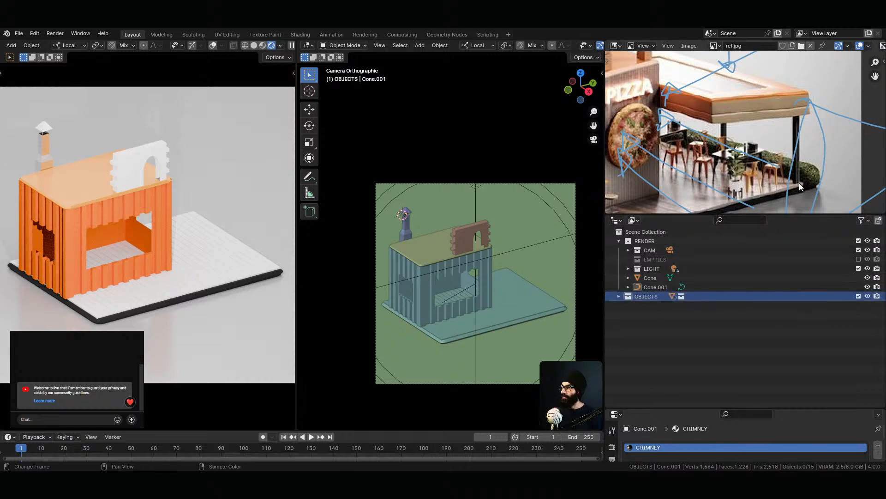
{"action": "scroll", "coordinate": [800, 183], "scroll_direction": "down", "scroll_amount": 3}
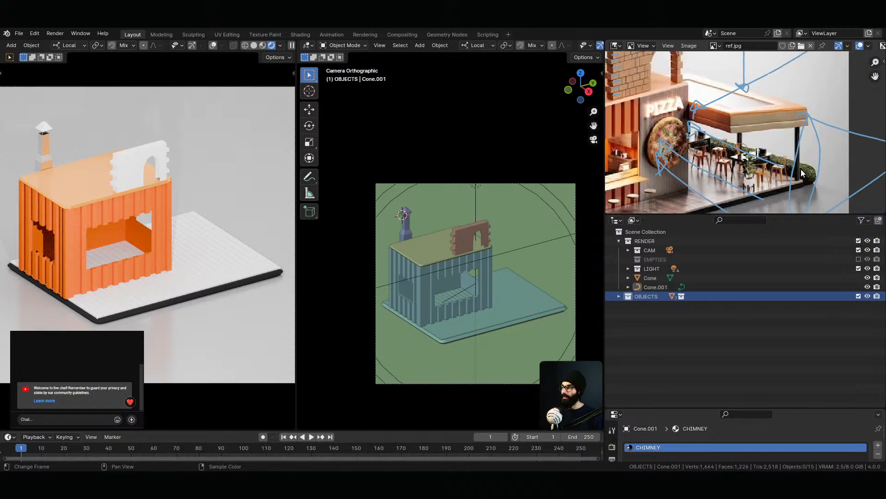
Shorten the floor planks through their Array modifier, trying a count of 25 and settling on 28
{"action": "left_click", "coordinate": [525, 308]}
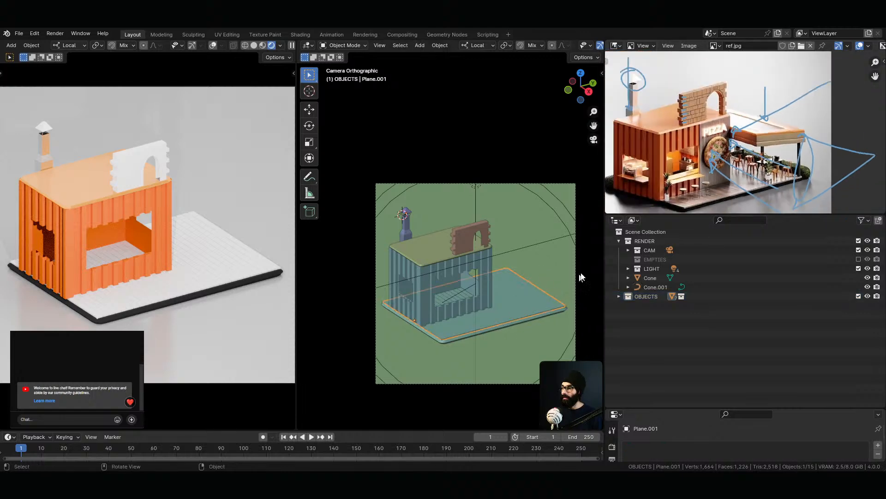
{"action": "left_click", "coordinate": [558, 311]}
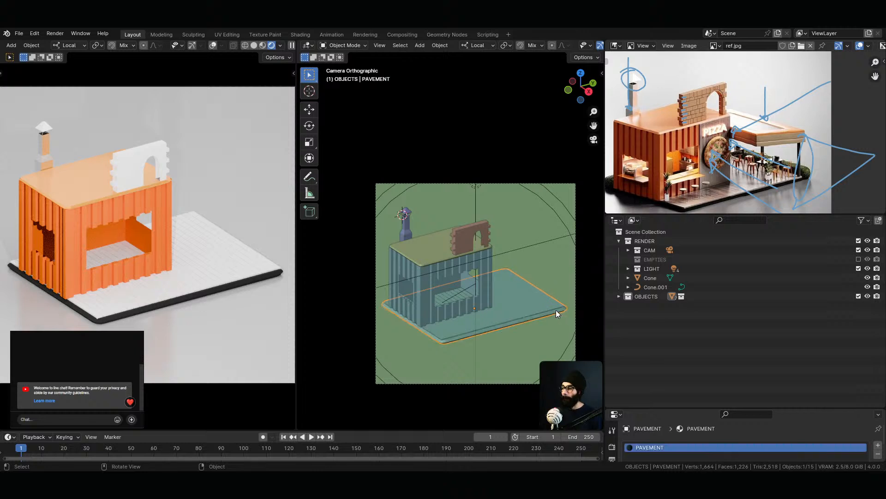
{"action": "left_click", "coordinate": [432, 330]}
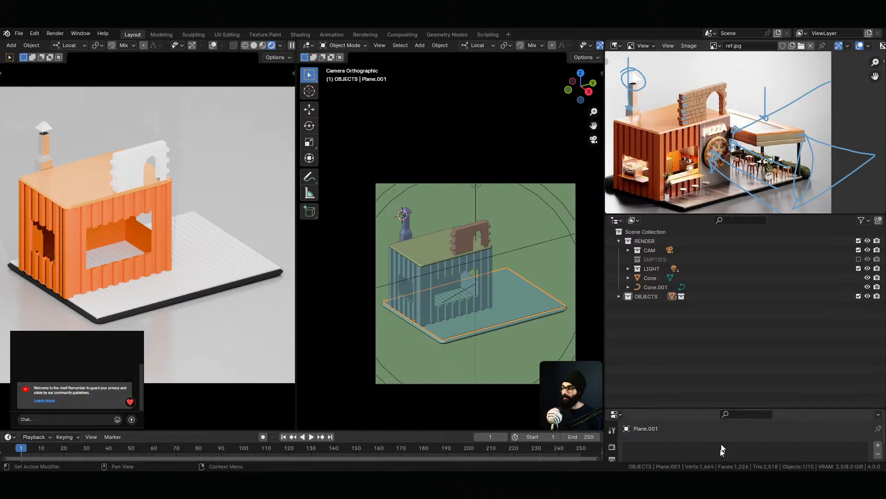
{"action": "left_click_drag", "start_coordinate": [706, 411], "coordinate": [706, 306]}
{"action": "left_click", "coordinate": [612, 442]}
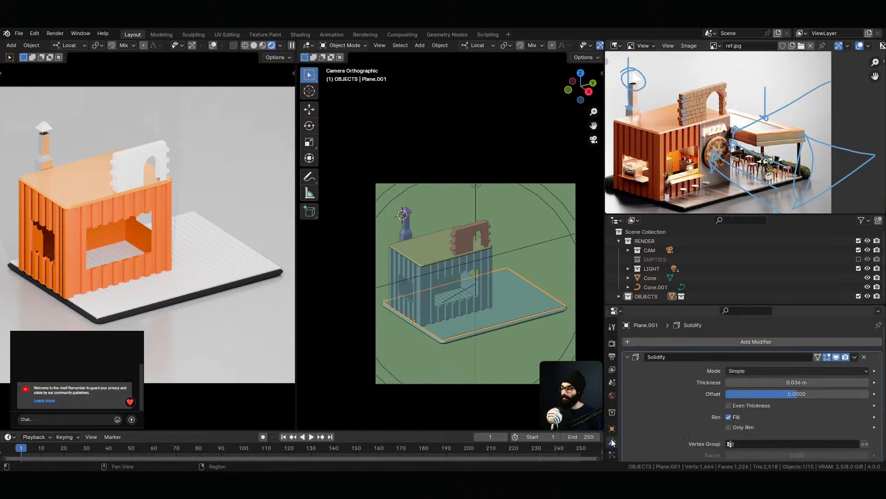
{"action": "left_click", "coordinate": [628, 357]}
{"action": "left_click", "coordinate": [627, 370]}
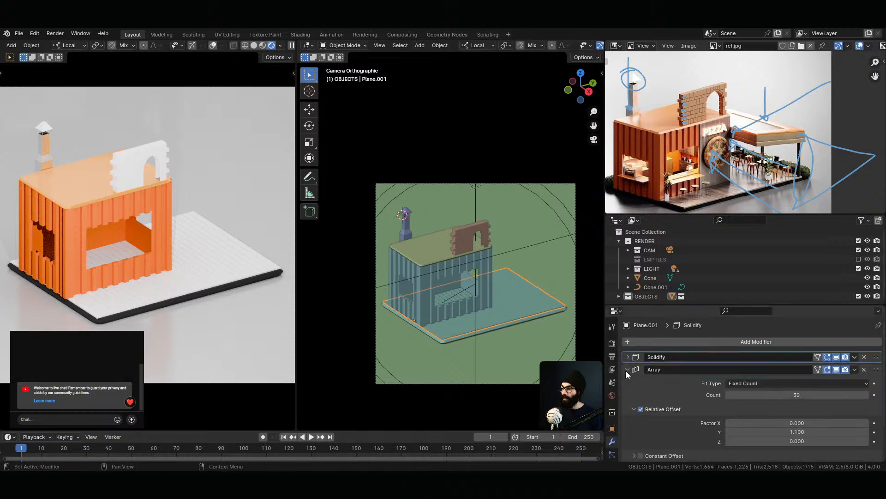
{"action": "left_click", "coordinate": [824, 394]}
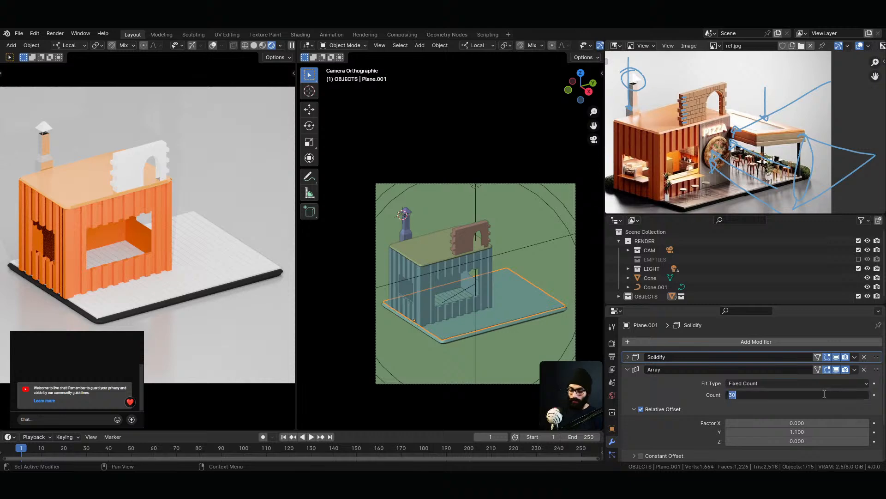
{"action": "key", "text": "Return"}
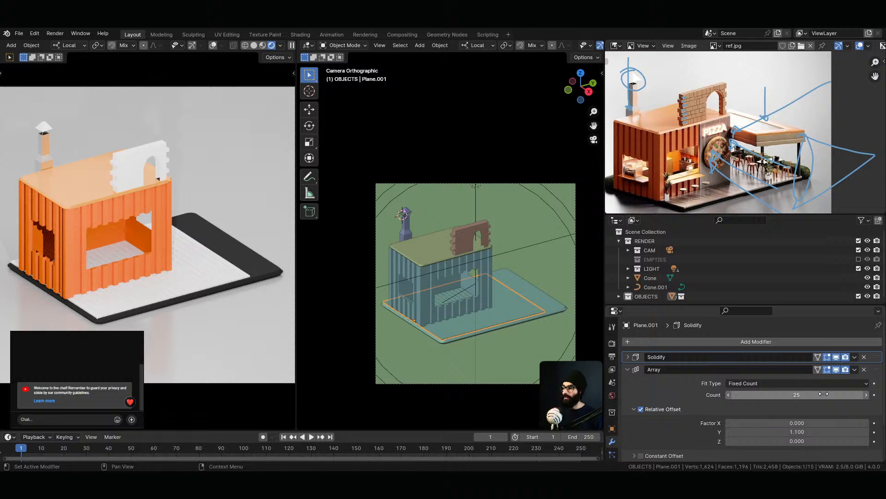
{"action": "left_click", "coordinate": [825, 394]}
{"action": "key", "text": "Return"}
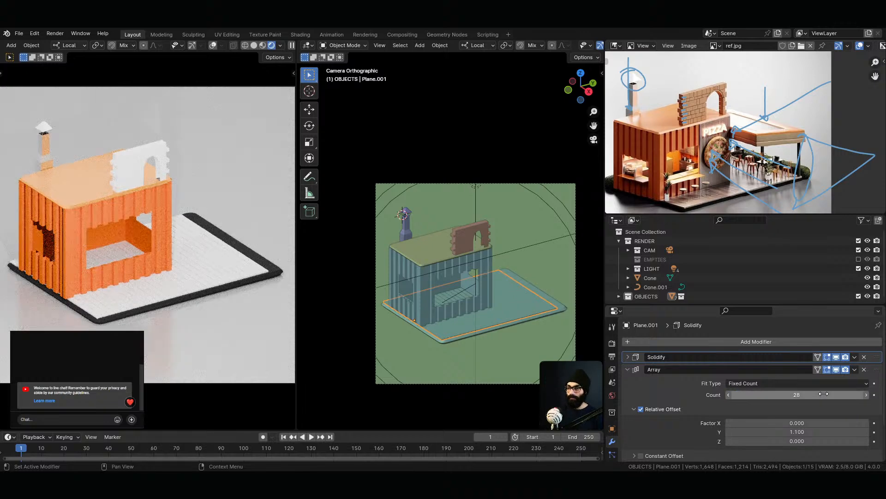
In top view, scale the pavement to about 0.920 along local Y, pivoting on the 3D cursor placed at its house-side end
{"action": "left_click", "coordinate": [556, 308]}
{"action": "middle_click_drag", "start_coordinate": [556, 309], "coordinate": [519, 359]}
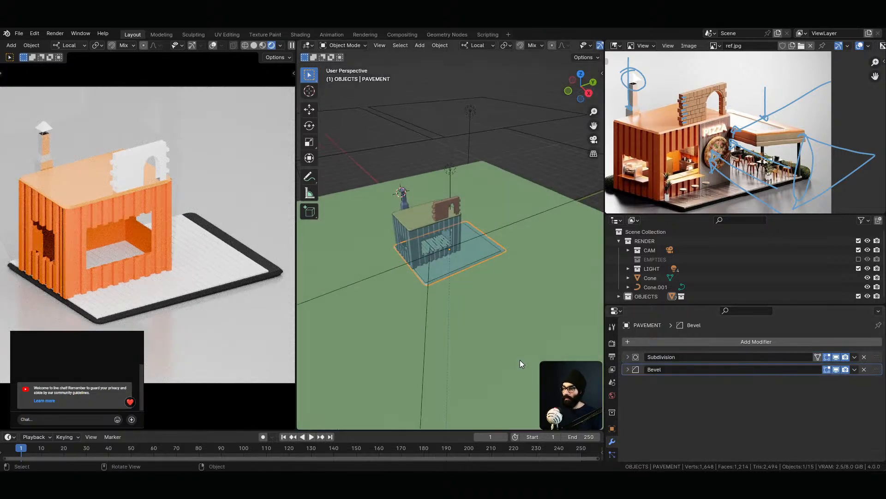
{"action": "key", "text": "grave"}
{"action": "key", "text": "KP_Decimal"}
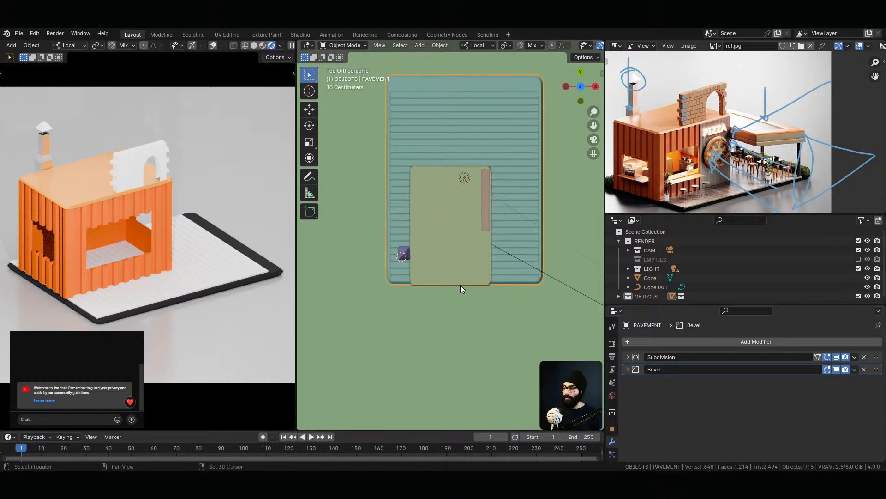
{"action": "middle_click_drag", "start_coordinate": [495, 189], "coordinate": [490, 228], "text": "shift"}
{"action": "key", "text": "grave"}
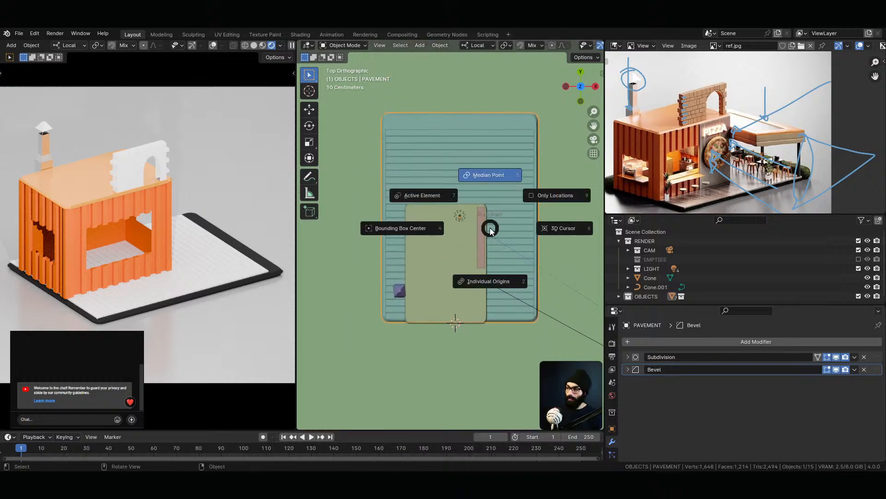
{"action": "key", "text": "s"}
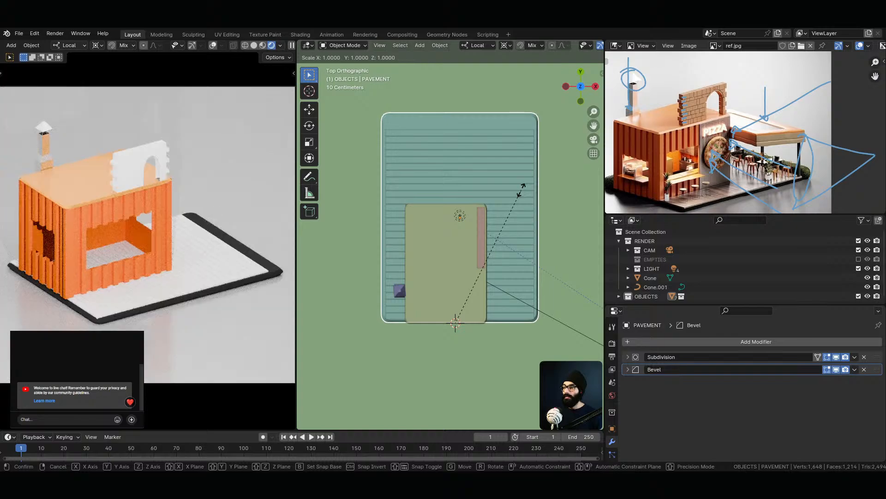
{"action": "key", "text": "y"}
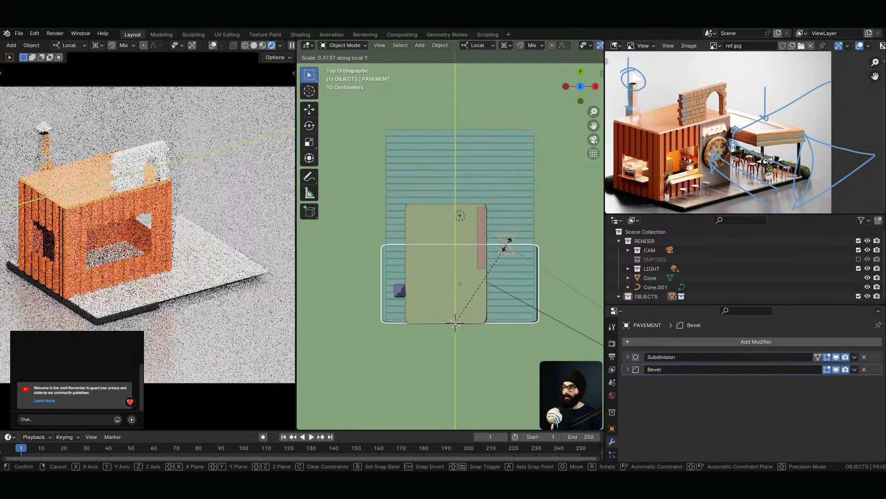
{"action": "left_click", "coordinate": [493, 125], "text": "ctrl"}
Inspect the pavement's outer corner under the planks and lengthen the pavement by about 1.003 along local Y
{"action": "middle_click_drag", "start_coordinate": [512, 192], "coordinate": [447, 182]}
{"action": "scroll", "coordinate": [440, 193], "scroll_direction": "up", "scroll_amount": 5}
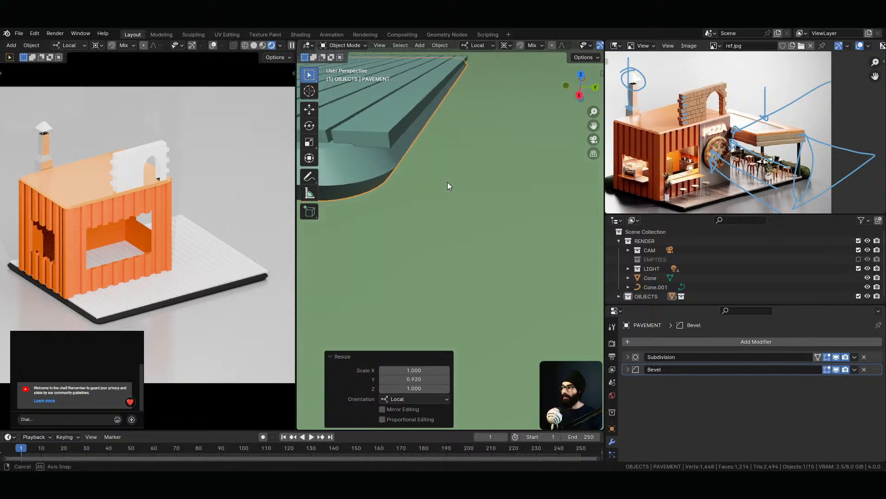
{"action": "middle_click_drag", "start_coordinate": [370, 183], "coordinate": [407, 190]}
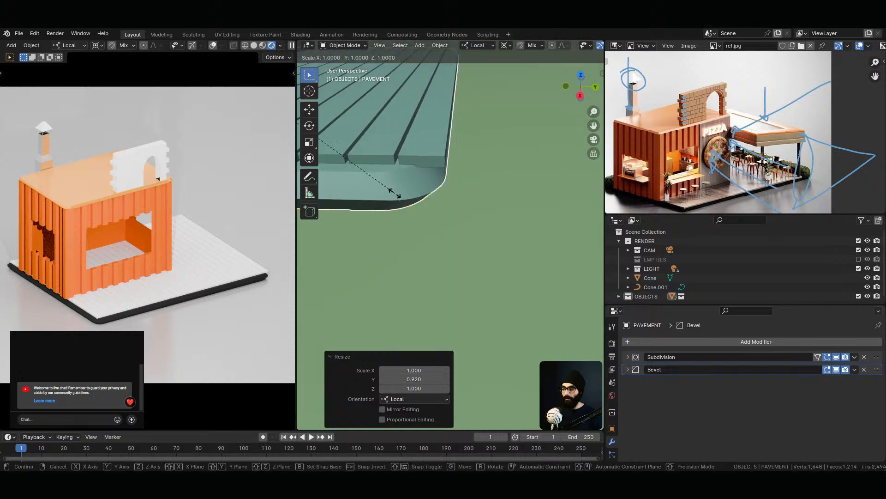
{"action": "key", "text": "s"}
{"action": "key", "text": "y"}
{"action": "left_click", "coordinate": [441, 167]}
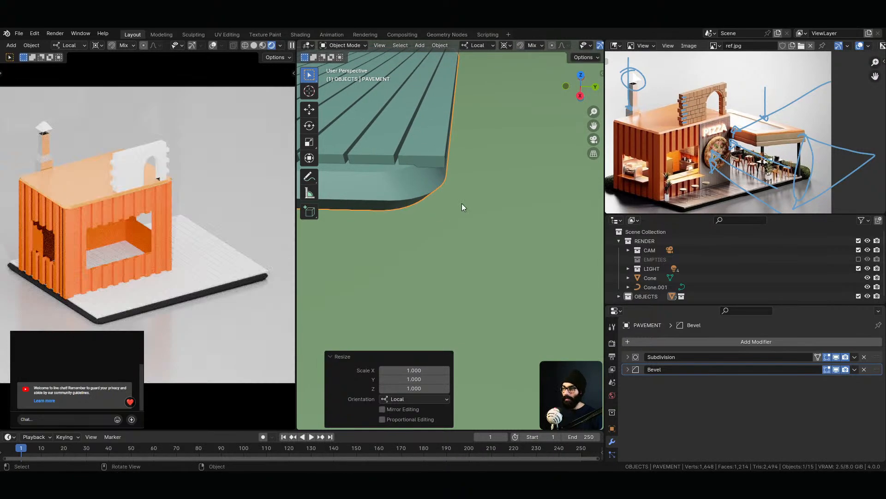
{"action": "key", "text": "s"}
{"action": "key", "text": "y"}
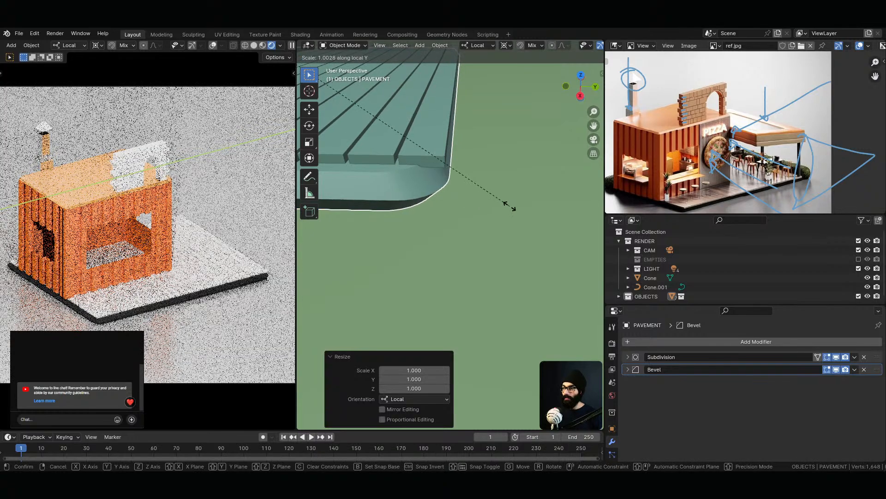
{"action": "left_click", "coordinate": [506, 206]}
Snap the 3D cursor to the middle of the pavement's outer end edge, selected in Edit Mode
{"action": "middle_click_drag", "start_coordinate": [502, 206], "coordinate": [496, 154]}
{"action": "middle_click_drag", "start_coordinate": [443, 194], "coordinate": [456, 239], "text": "shift"}
{"action": "key", "text": "Tab"}
{"action": "middle_click_drag", "start_coordinate": [503, 177], "coordinate": [527, 234], "text": "ctrl"}
{"action": "left_click", "coordinate": [552, 255]}
{"action": "key", "text": "shift+s"}
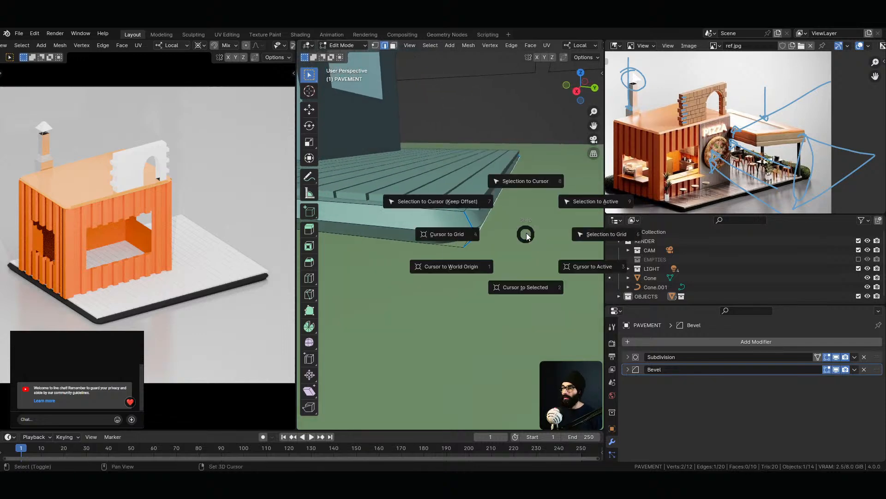
{"action": "left_click", "coordinate": [539, 312]}
{"action": "key", "text": "Tab"}
{"action": "middle_click_drag", "start_coordinate": [470, 278], "coordinate": [513, 240]}
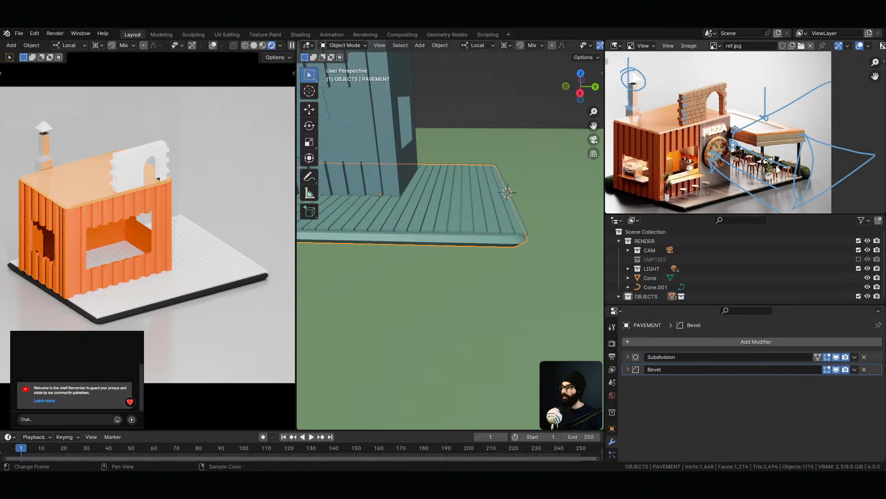
Erase all blue annotation strokes from the maximized reference image and reframe the canopy and terrace in the multi-area layout
{"action": "key", "text": "ctrl+space"}
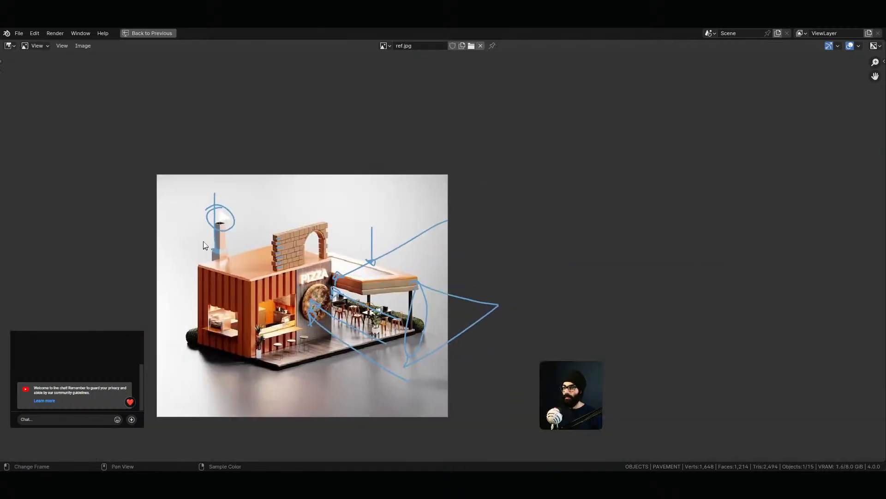
{"action": "mouse_move", "coordinate": [224, 226]}
{"action": "left_mouse_down"}
{"action": "mouse_move", "coordinate": [376, 197]}
{"action": "mouse_move", "coordinate": [383, 339]}
{"action": "left_mouse_up"}
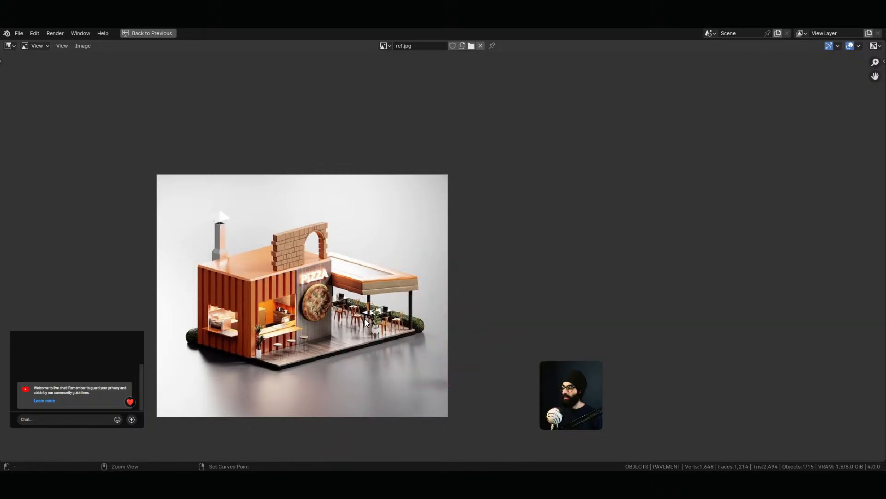
{"action": "key", "text": "ctrl+space"}
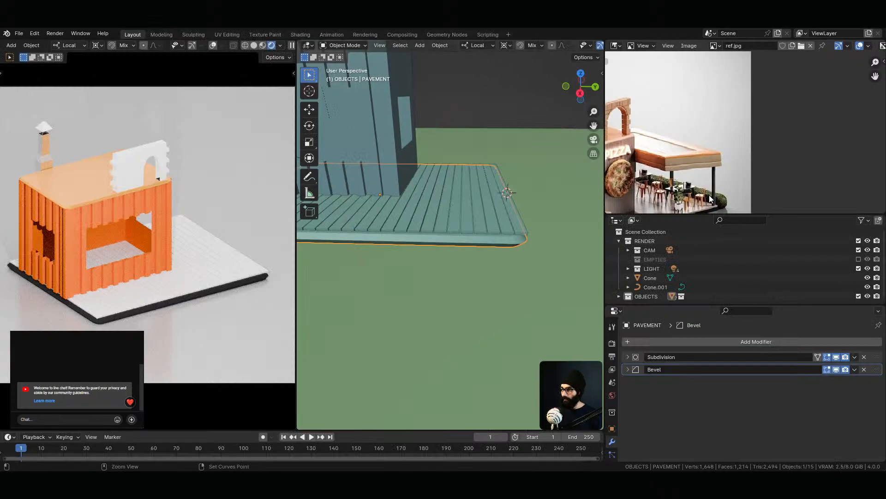
{"action": "middle_click_drag", "start_coordinate": [708, 190], "coordinate": [752, 166]}
{"action": "scroll", "coordinate": [750, 156], "scroll_direction": "up", "scroll_amount": 2}
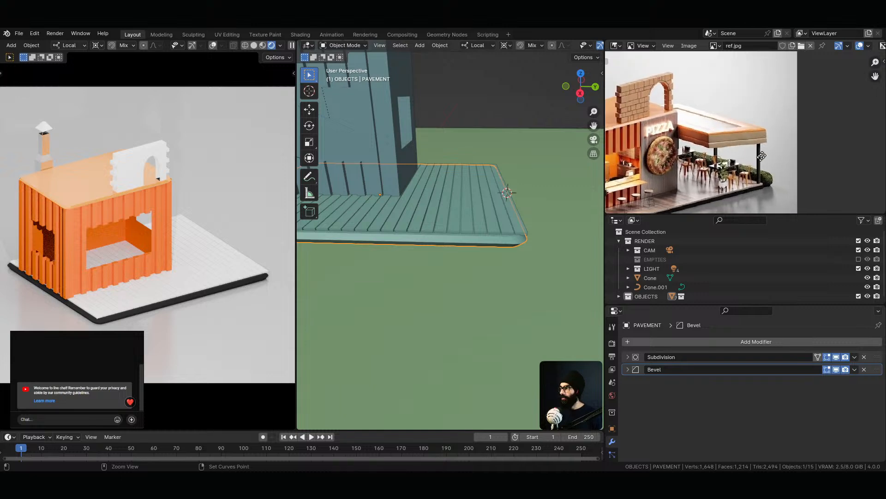
Add a cube with a size of 0.5 m at the 3D cursor on the pavement's outer end
{"action": "middle_click_drag", "start_coordinate": [568, 255], "coordinate": [495, 243]}
{"action": "middle_click_drag", "start_coordinate": [470, 272], "coordinate": [513, 248]}
{"action": "left_click_drag", "start_coordinate": [603, 259], "coordinate": [693, 256]}
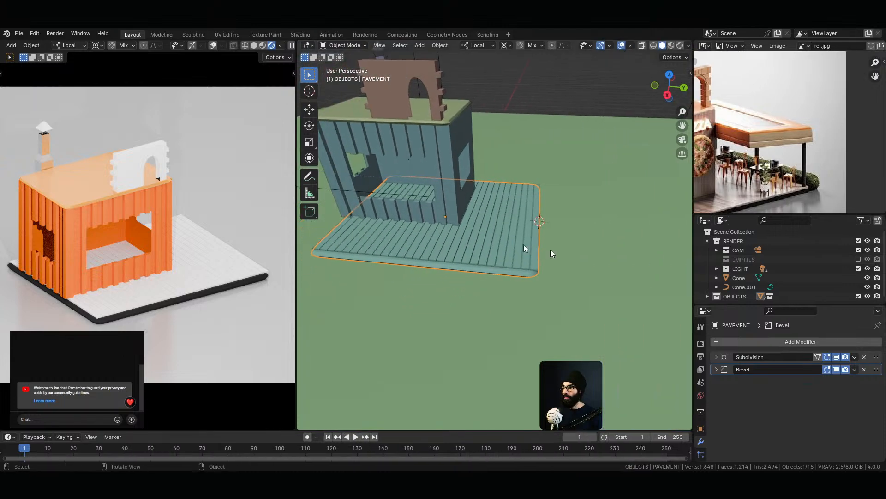
{"action": "key", "text": "shift+a"}
{"action": "mouse_move", "coordinate": [513, 237]}
{"action": "left_click", "coordinate": [569, 247]}
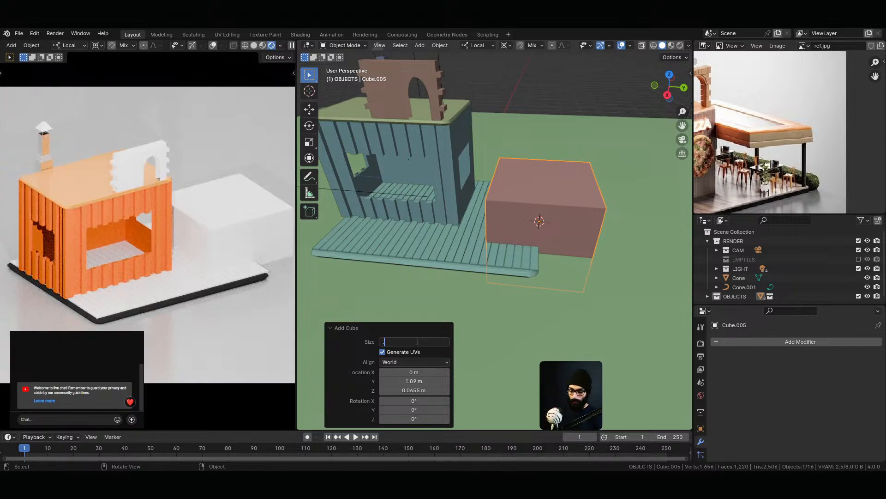
{"action": "type", "text": "0.5"}
{"action": "key", "text": "Return"}
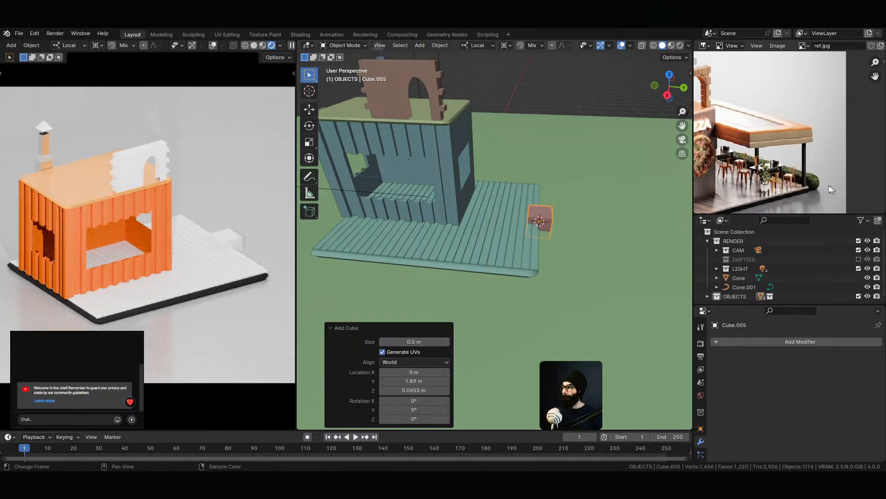
Enlarge the reference image area and zoom in on the canopy and terrace
{"action": "left_click_drag", "start_coordinate": [693, 172], "coordinate": [607, 172]}
{"action": "left_click_drag", "start_coordinate": [732, 306], "coordinate": [741, 414]}
{"action": "left_click_drag", "start_coordinate": [759, 215], "coordinate": [779, 363]}
{"action": "scroll", "coordinate": [761, 283], "scroll_direction": "up", "scroll_amount": 3}
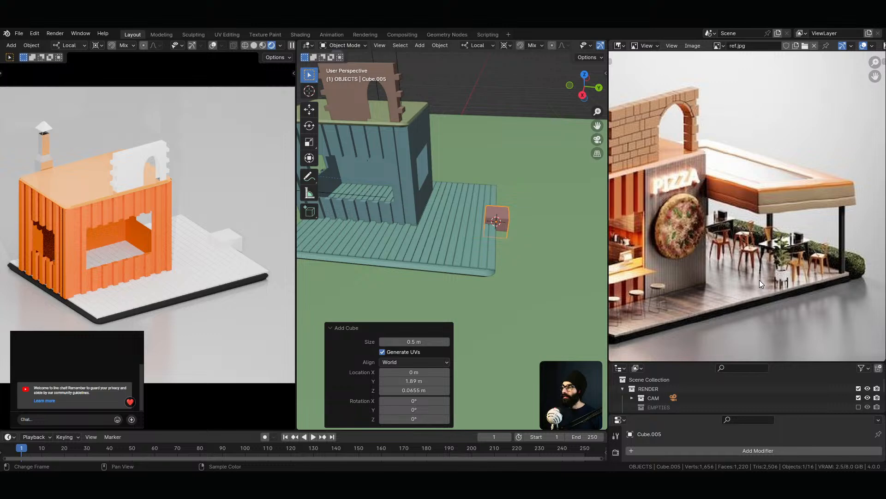
Move the cube 0.25 m outward along local Y so it sits beyond the pavement's end edge
{"action": "middle_click_drag", "start_coordinate": [458, 250], "coordinate": [495, 272]}
{"action": "key", "text": "shift+space"}
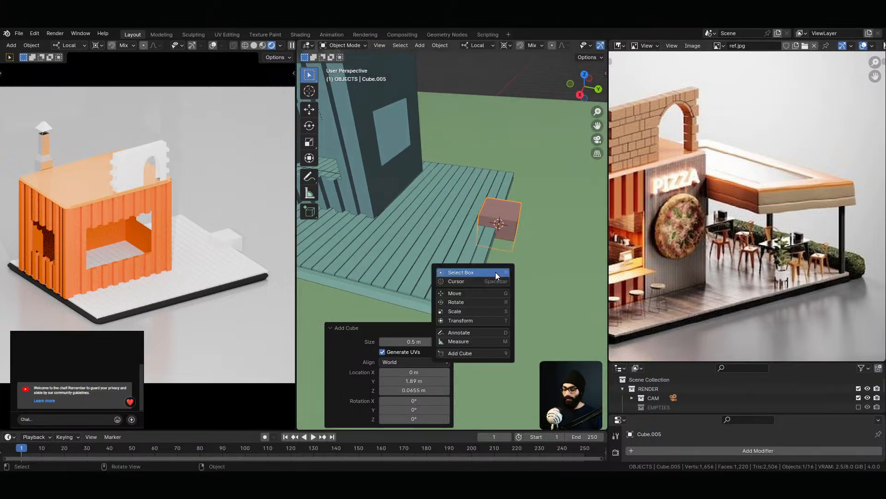
{"action": "key", "text": "g"}
{"action": "left_click_drag", "start_coordinate": [529, 231], "coordinate": [503, 233]}
{"action": "middle_click_drag", "start_coordinate": [511, 228], "coordinate": [447, 222]}
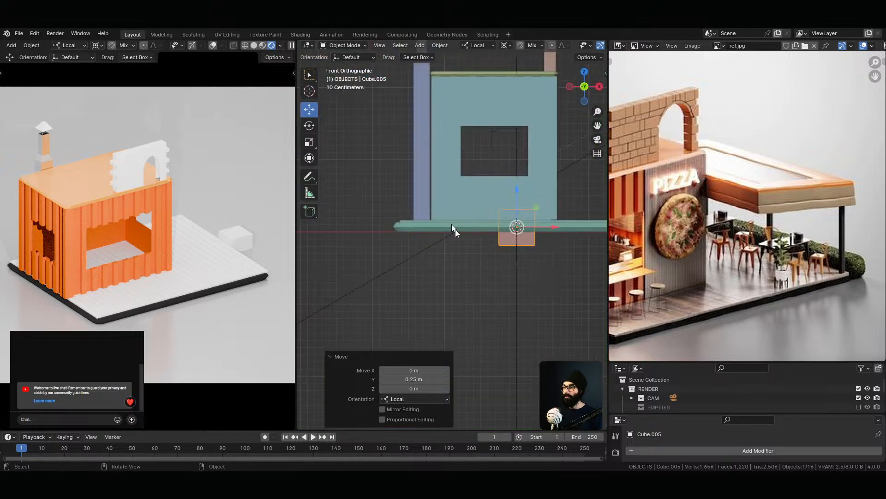
In left view, raise the cube about 0.218 m along Z and lower it about 0.033 m to ground level
{"action": "key", "text": "grave"}
{"action": "left_click", "coordinate": [413, 261]}
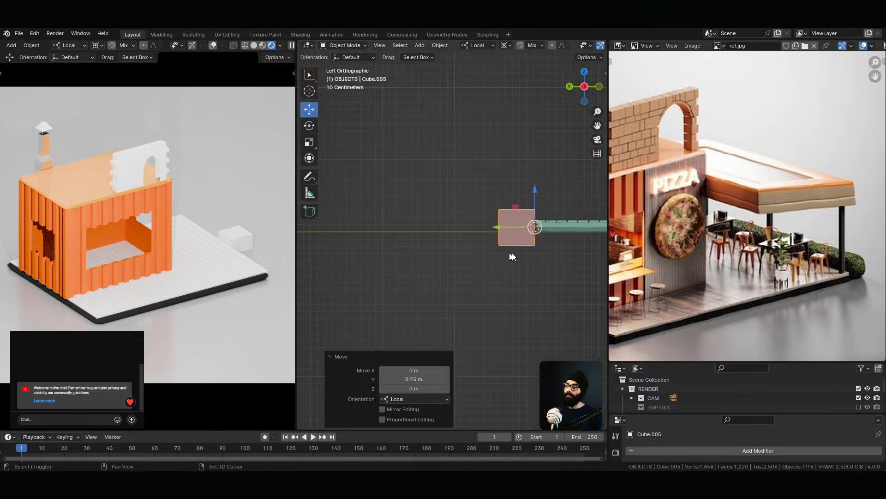
{"action": "scroll", "coordinate": [489, 273], "scroll_direction": "up", "scroll_amount": 2}
{"action": "left_click_drag", "start_coordinate": [525, 193], "coordinate": [525, 164]}
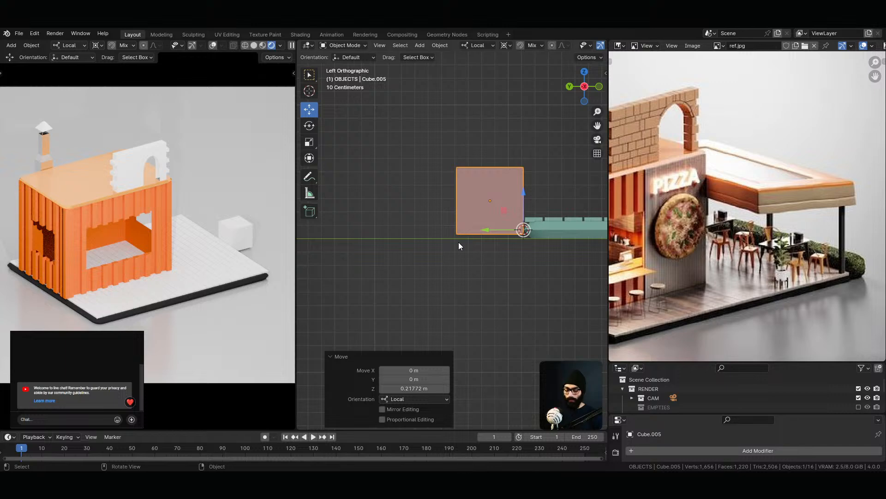
{"action": "key", "text": "g"}
{"action": "key", "text": "z"}
{"action": "left_click", "coordinate": [480, 241]}
{"action": "middle_click_drag", "start_coordinate": [440, 253], "coordinate": [522, 286]}
{"action": "key", "text": "KP_0"}
{"action": "scroll", "coordinate": [458, 267], "scroll_direction": "up", "scroll_amount": 4}
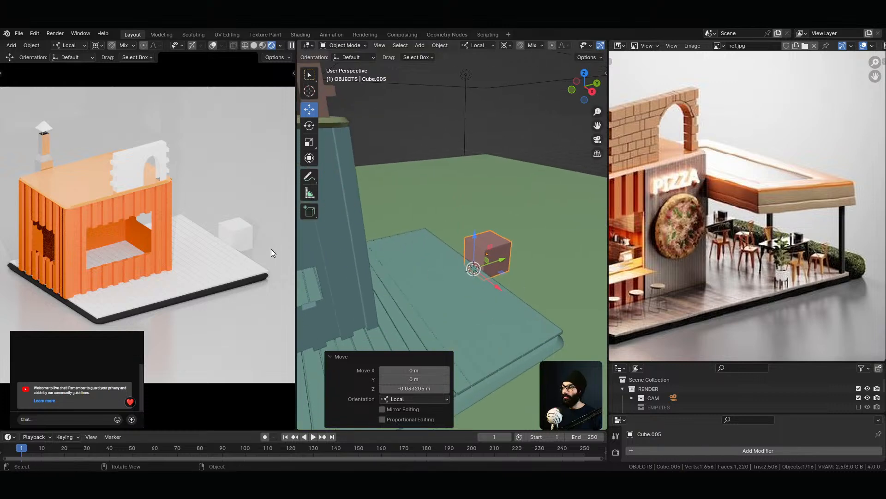
Switch the pivot from the 3D cursor to the cube's own center and scale the cube by about 6.490 along local X
{"action": "middle_click_drag", "start_coordinate": [470, 267], "coordinate": [473, 290]}
{"action": "key", "text": "period"}
{"action": "left_click", "coordinate": [456, 263]}
{"action": "key", "text": "s"}
{"action": "key", "text": "x"}
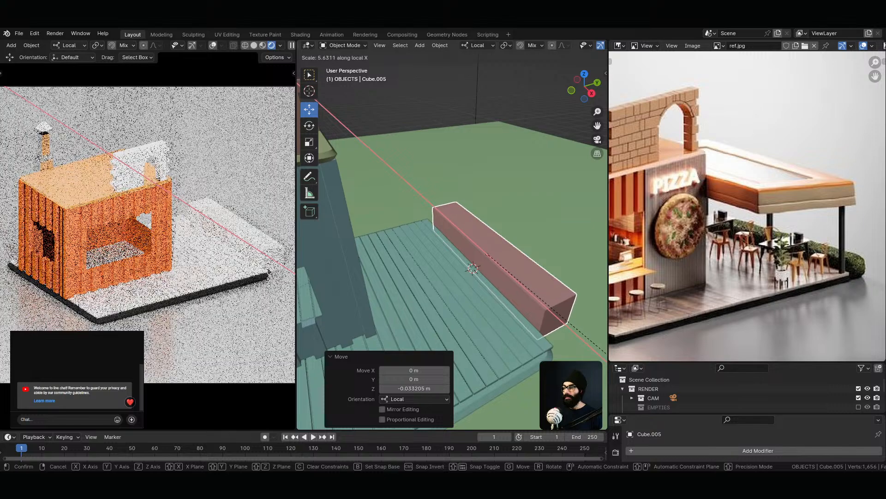
{"action": "left_click", "coordinate": [540, 349]}
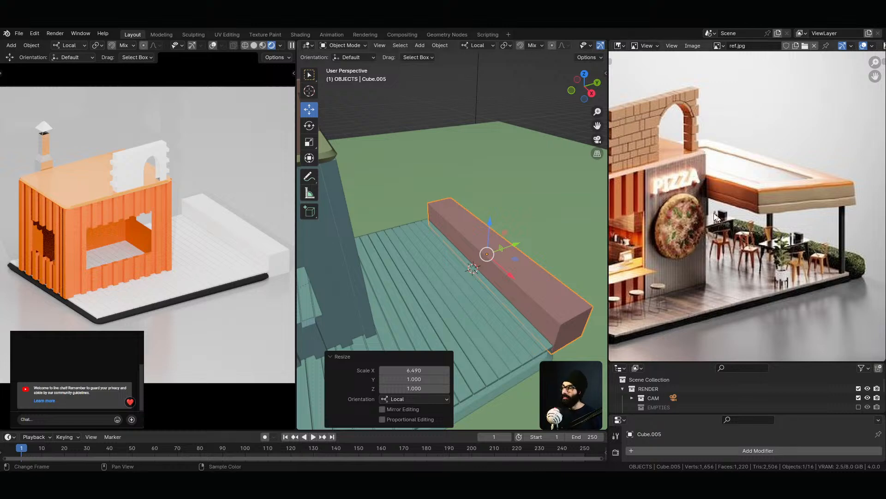
Examine the terrace tables, chairs and end hedge in the reference image, marking the rear table with temporary annotations and erasing them
{"action": "scroll", "coordinate": [702, 221], "scroll_direction": "down", "scroll_amount": 4}
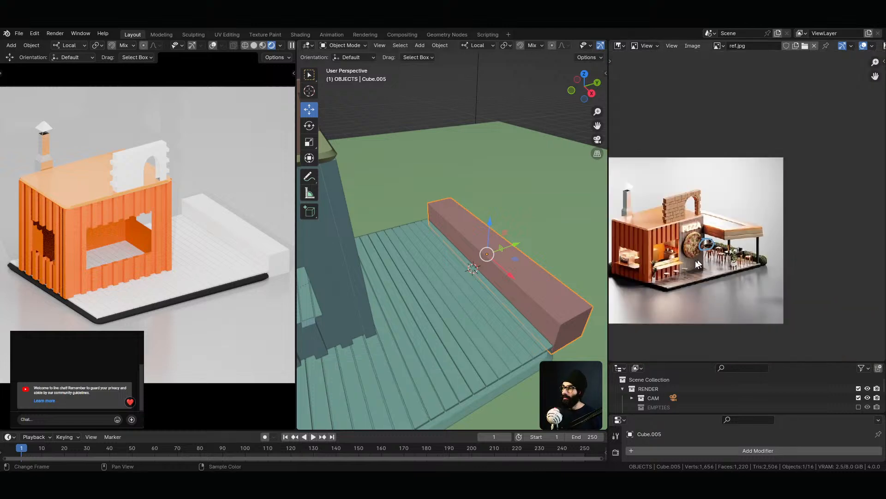
{"action": "scroll", "coordinate": [677, 225], "scroll_direction": "up", "scroll_amount": 8}
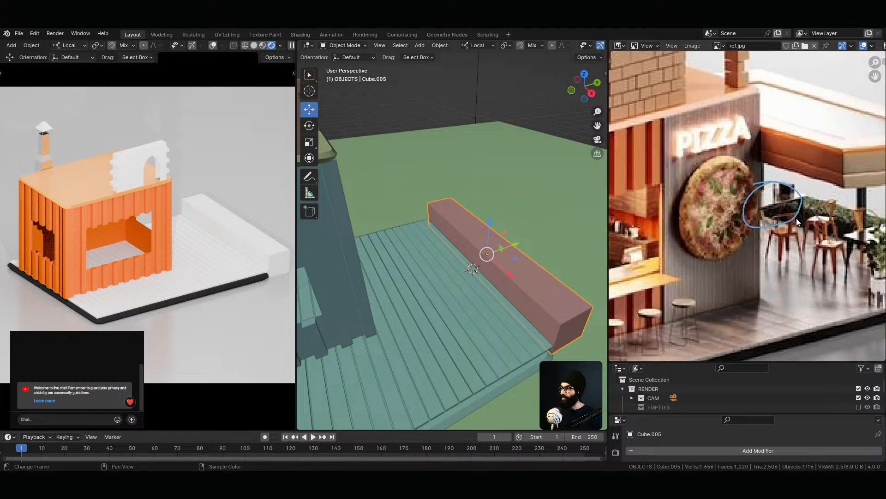
{"action": "scroll", "coordinate": [739, 266], "scroll_direction": "up", "scroll_amount": 3}
{"action": "scroll", "coordinate": [740, 267], "scroll_direction": "down", "scroll_amount": 2}
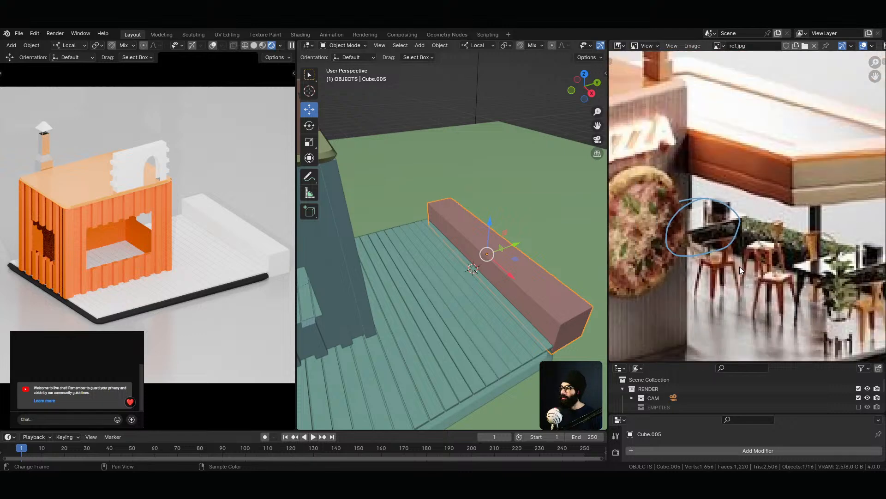
{"action": "scroll", "coordinate": [755, 221], "scroll_direction": "down", "scroll_amount": 3}
{"action": "scroll", "coordinate": [752, 222], "scroll_direction": "up", "scroll_amount": 4}
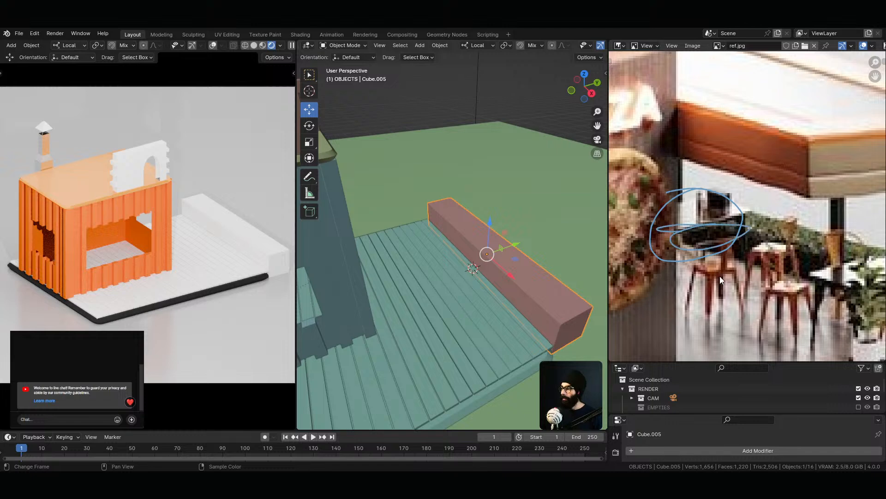
{"action": "scroll", "coordinate": [721, 249], "scroll_direction": "down", "scroll_amount": 5}
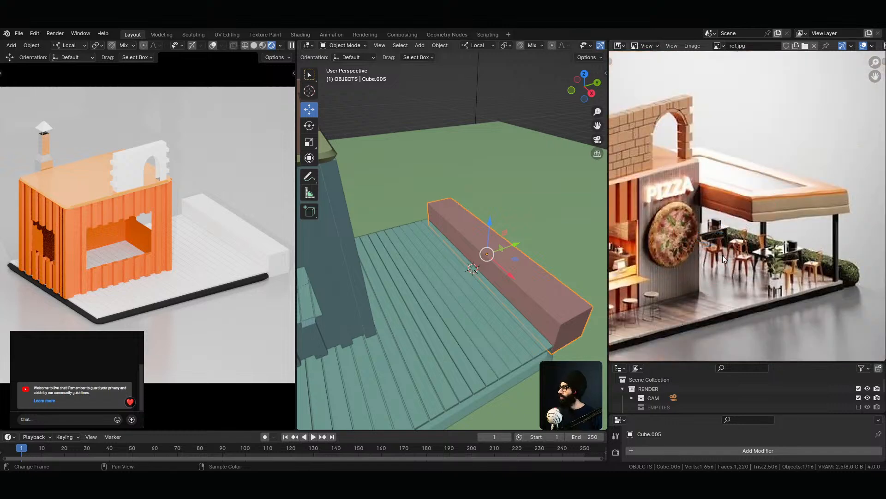
{"action": "right_click", "coordinate": [714, 250]}
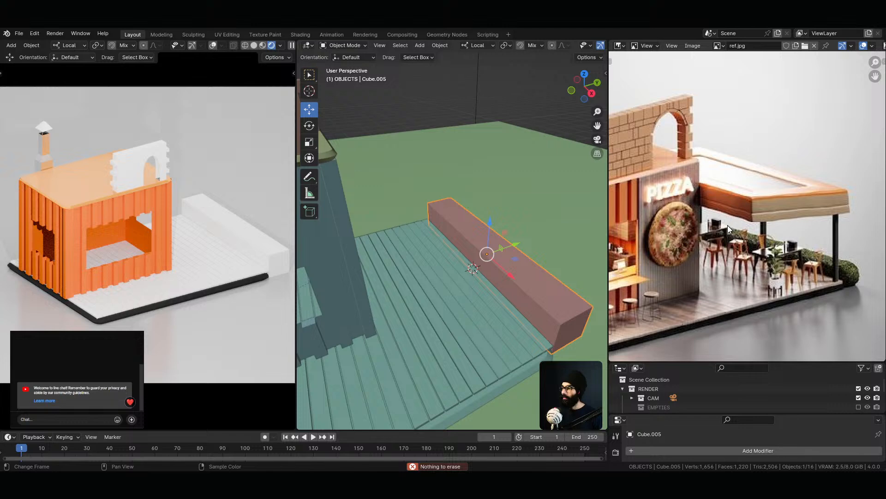
{"action": "left_click_drag", "start_coordinate": [706, 233], "coordinate": [734, 230]}
{"action": "right_click", "coordinate": [732, 238]}
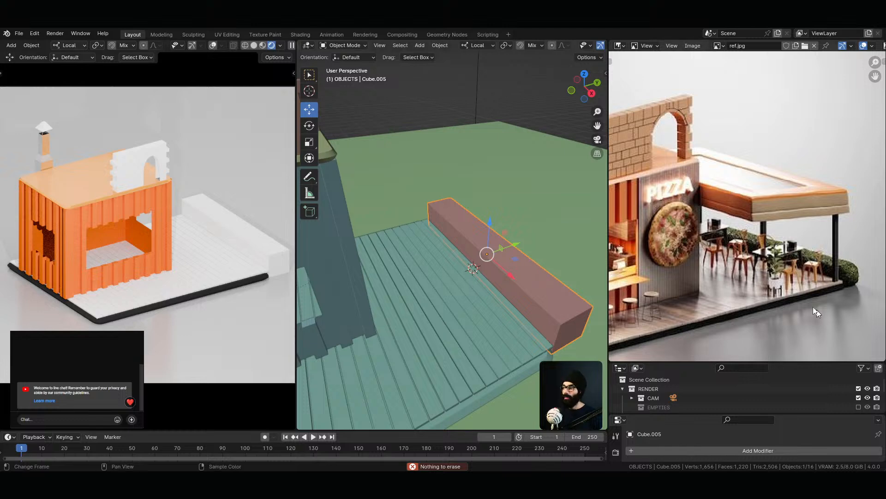
{"action": "scroll", "coordinate": [785, 282], "scroll_direction": "up", "scroll_amount": 5}
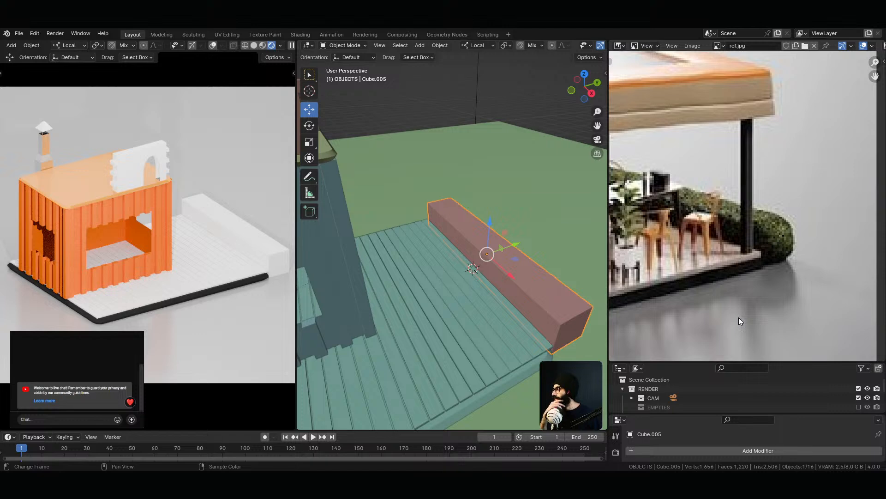
Add a level 2 subdivision to the long block at the pavement's end
{"action": "middle_click_drag", "start_coordinate": [582, 309], "coordinate": [503, 233]}
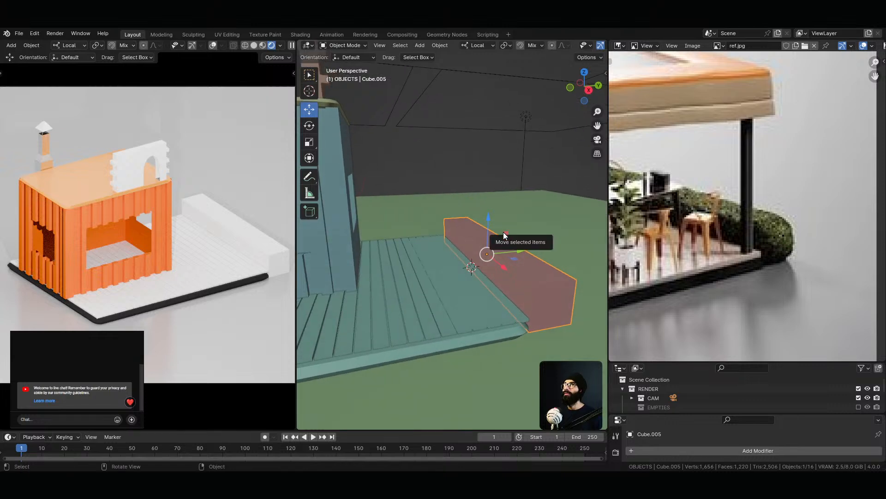
{"action": "key", "text": "ctrl+2"}
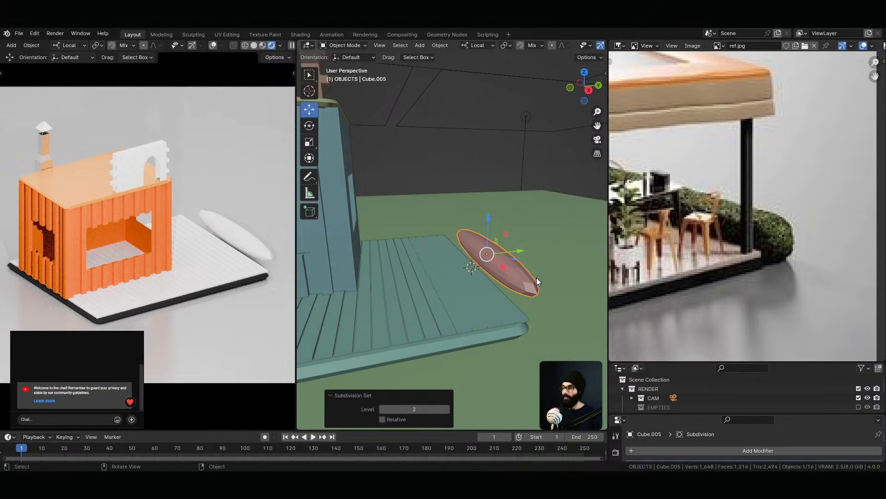
{"action": "middle_click_drag", "start_coordinate": [439, 295], "coordinate": [486, 289]}
Add two loop cuts across the block's length and spread them toward its ends by about 2.702 along local X
{"action": "key", "text": "Tab"}
{"action": "key", "text": "ctrl+r"}
{"action": "scroll", "coordinate": [498, 241], "scroll_direction": "up", "scroll_amount": 1}
{"action": "left_click", "coordinate": [498, 241]}
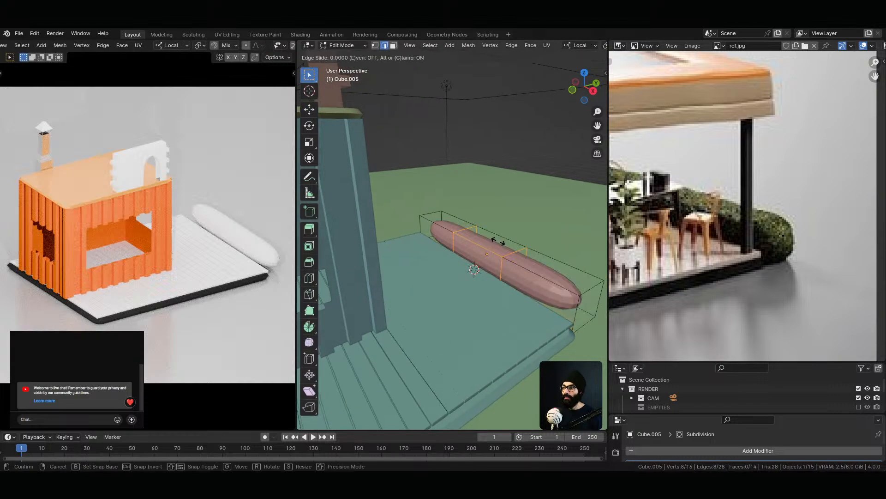
{"action": "right_click", "coordinate": [503, 271]}
{"action": "key", "text": "s"}
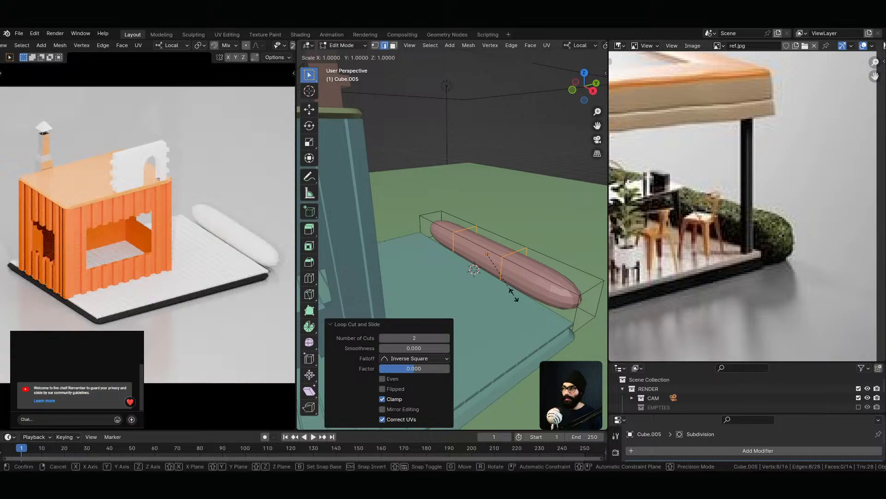
{"action": "key", "text": "x"}
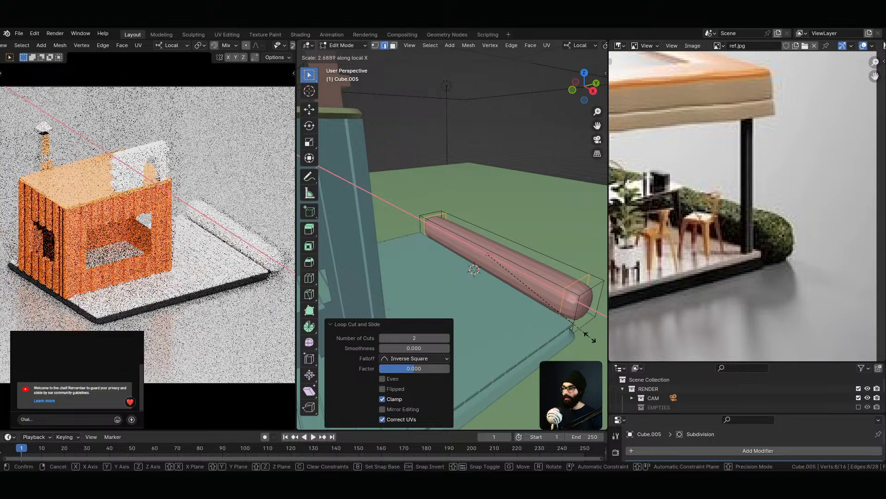
{"action": "left_click", "coordinate": [591, 338]}
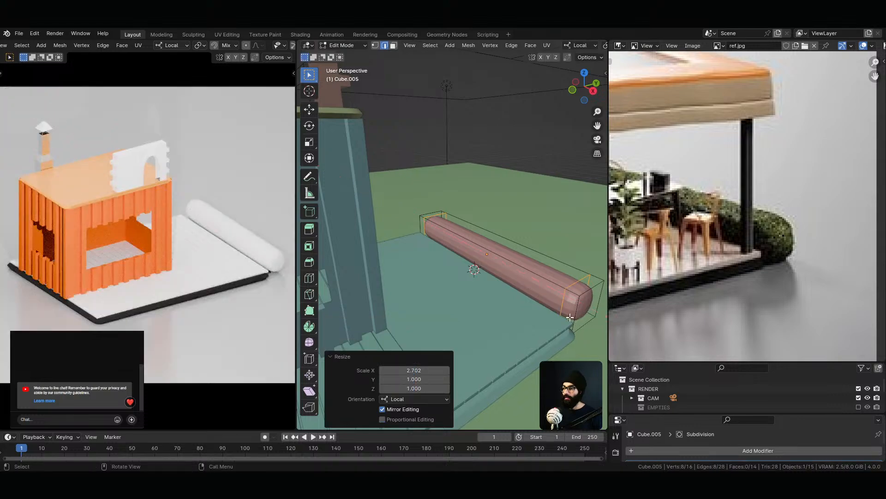
Return to Object Mode and shade the rounded block smooth
{"action": "key", "text": "Tab"}
{"action": "right_click", "coordinate": [528, 282]}
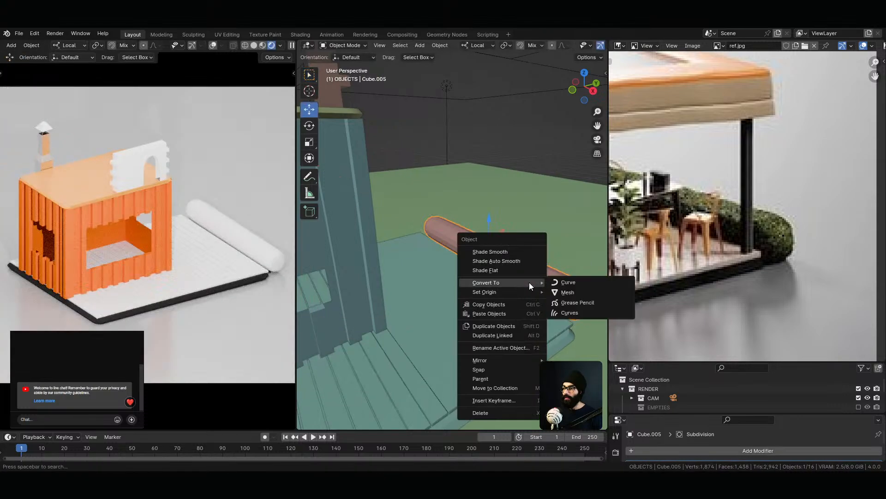
{"action": "left_click", "coordinate": [512, 251]}
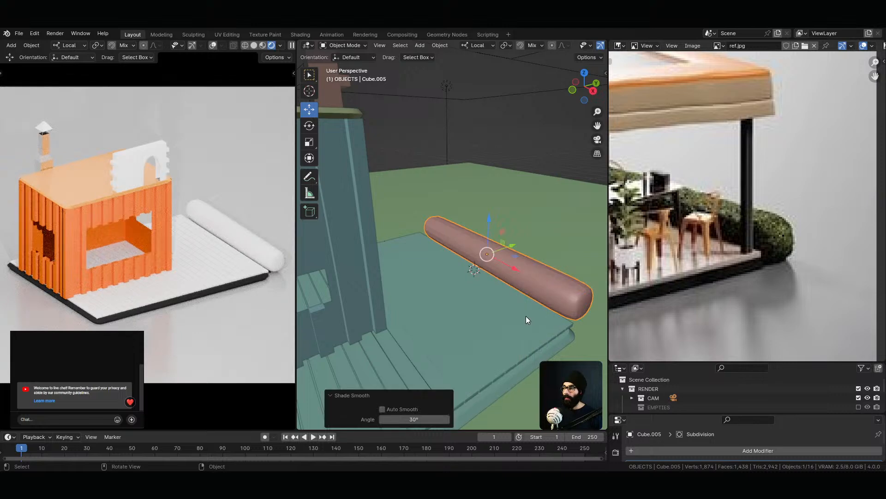
Try adding two lengthwise loop cuts around the block's sides and spreading them by about 1.499 along local Z
{"action": "key", "text": "ctrl+Tab"}
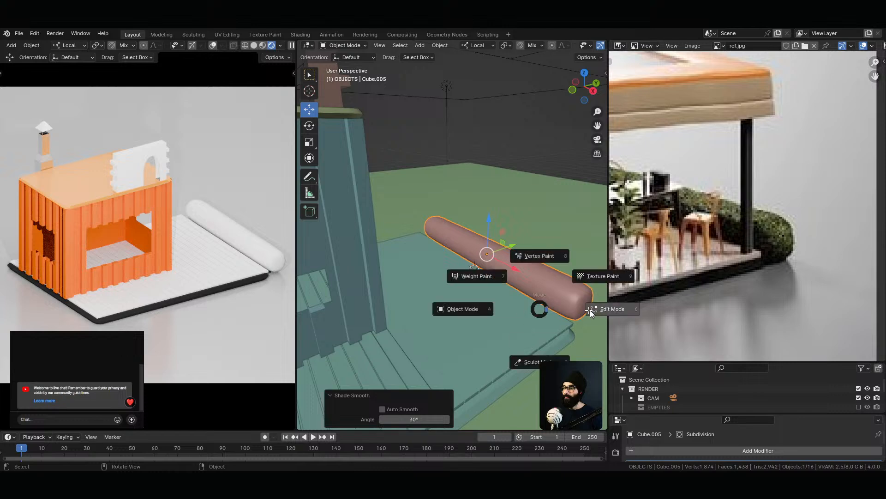
{"action": "left_click", "coordinate": [571, 331]}
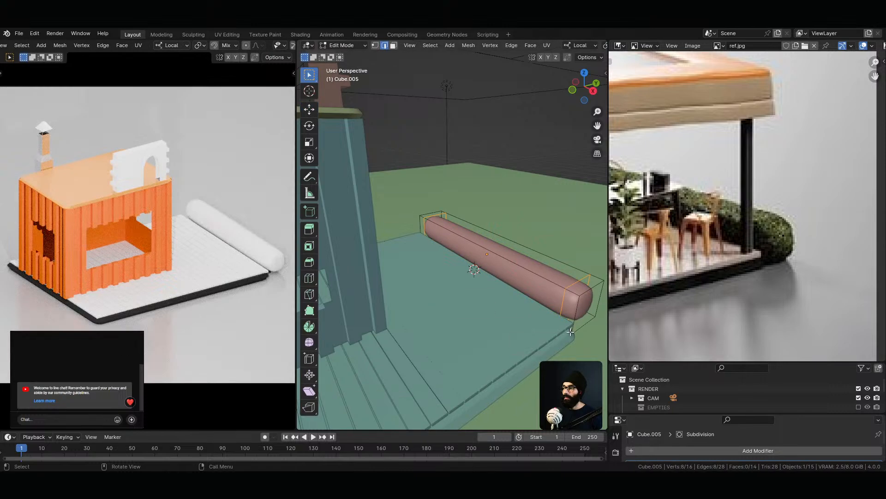
{"action": "key", "text": "ctrl+r"}
{"action": "scroll", "coordinate": [422, 227], "scroll_direction": "up", "scroll_amount": 1}
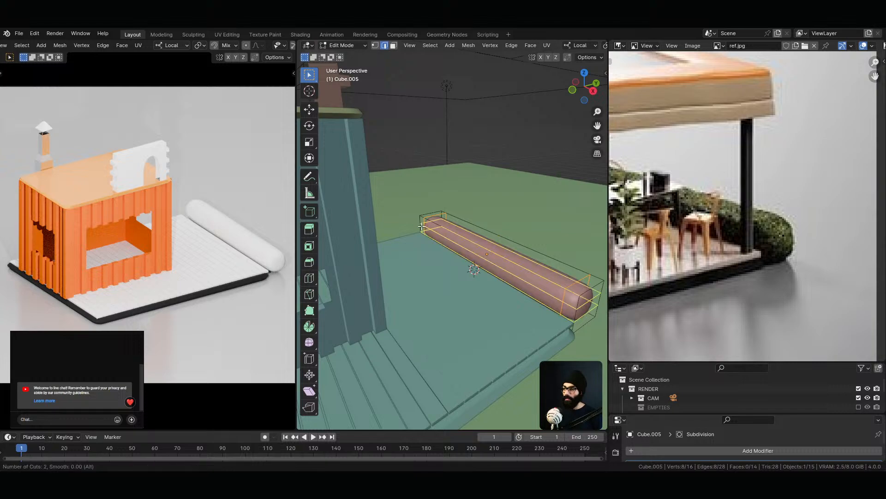
{"action": "left_click", "coordinate": [422, 226]}
{"action": "right_click", "coordinate": [422, 226]}
{"action": "key", "text": "s"}
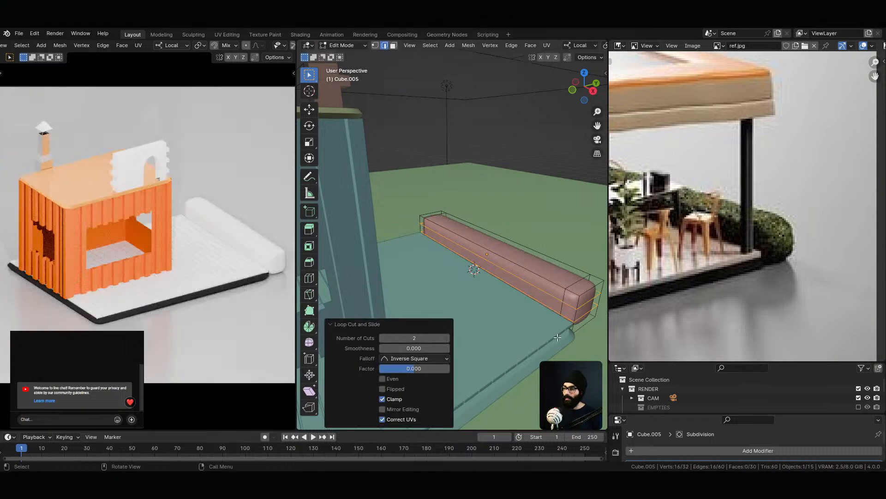
{"action": "key", "text": "z"}
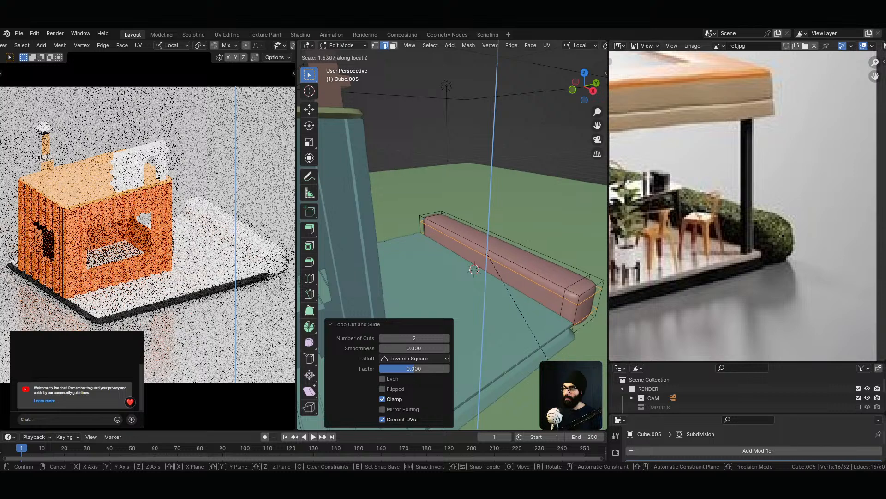
{"action": "key", "text": "Return"}
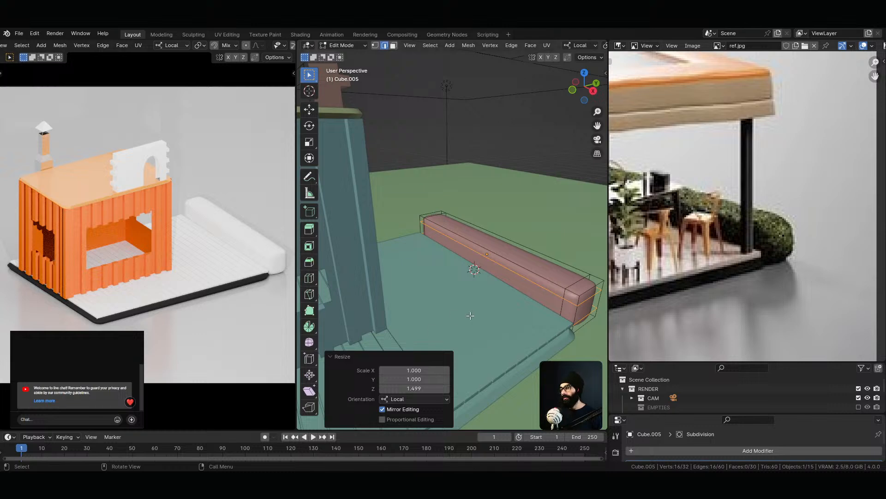
{"action": "key", "text": "Tab"}
{"action": "scroll", "coordinate": [518, 291], "scroll_direction": "down", "scroll_amount": 1}
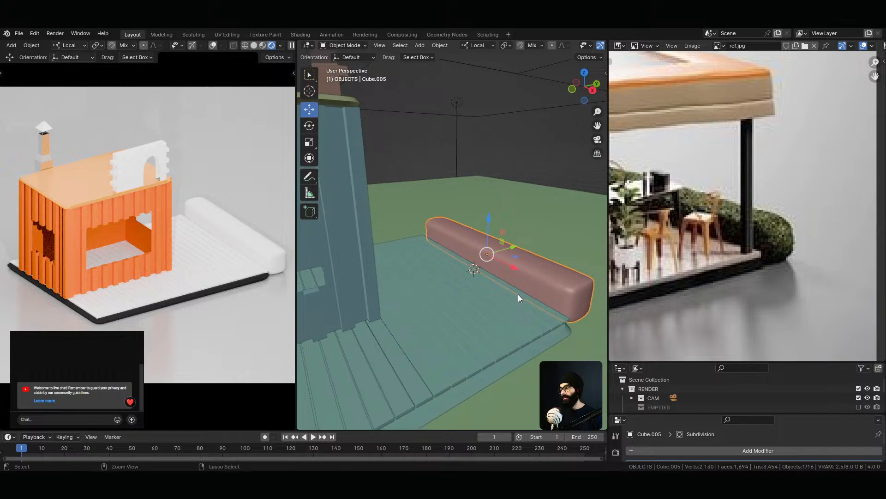
Undo the lengthwise loop cuts and their Z scaling on the rounded block
{"action": "key", "text": "ctrl+z"}
{"action": "key", "text": "ctrl+z"}
{"action": "key", "text": "ctrl+z"}
{"action": "key", "text": "ctrl+z"}
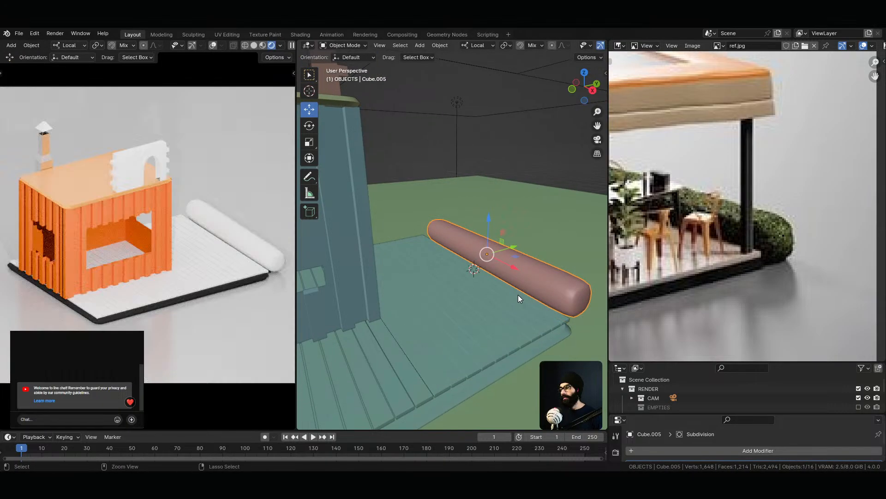
Undo the smoothing, loop cuts and subdivision to bring the hedge block back to a plain cuboid
{"action": "key", "text": "ctrl+z"}
{"action": "key", "text": "ctrl+z"}
{"action": "key", "text": "ctrl+z"}
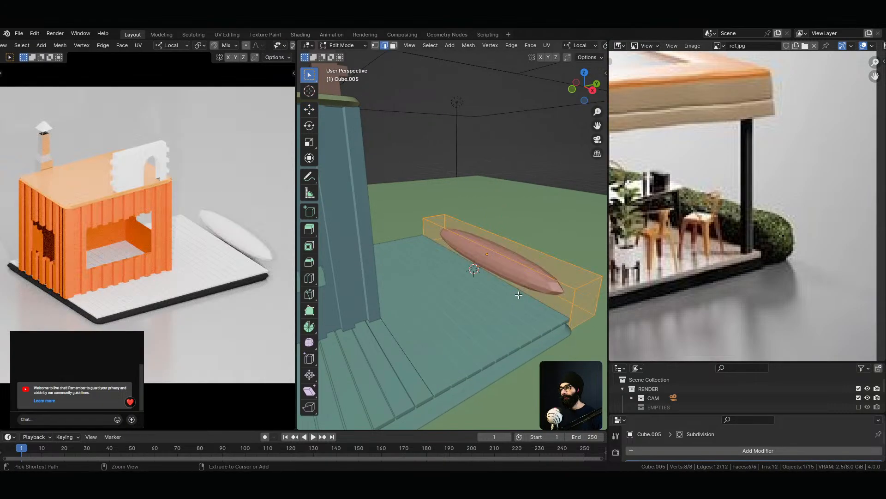
{"action": "key", "text": "ctrl+z"}
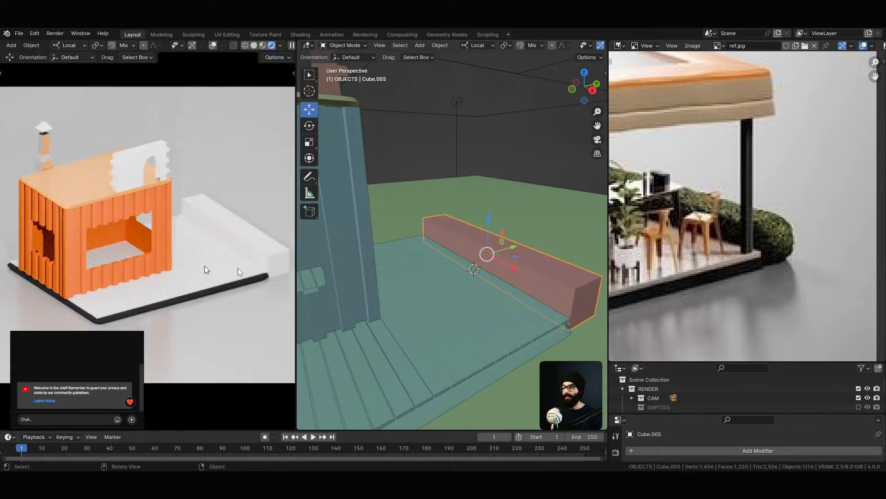
Enlarge the reference image view and examine the shape of the hedge's rounded end
{"action": "left_click_drag", "start_coordinate": [733, 363], "coordinate": [733, 259]}
{"action": "middle_click_drag", "start_coordinate": [750, 217], "coordinate": [728, 180]}
{"action": "scroll", "coordinate": [800, 182], "scroll_direction": "up", "scroll_amount": 2}
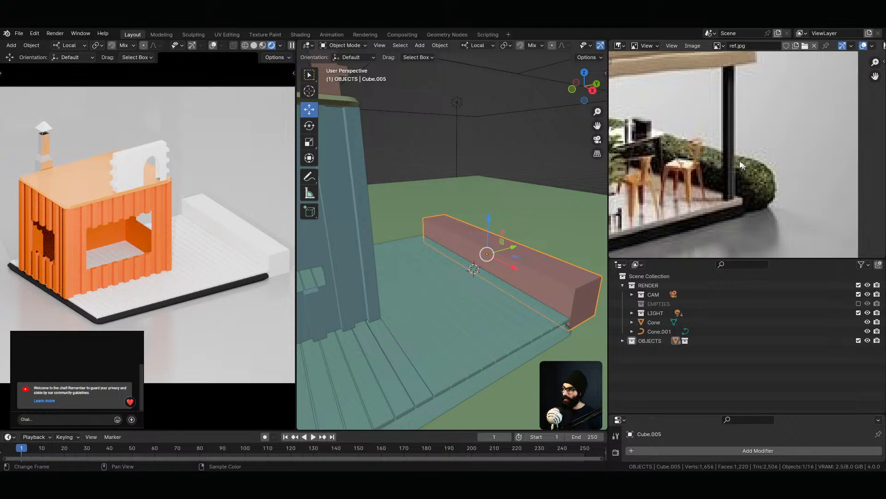
{"action": "mouse_move", "coordinate": [752, 161]}
{"action": "left_mouse_down"}
{"action": "mouse_move", "coordinate": [761, 199]}
{"action": "mouse_move", "coordinate": [737, 150]}
{"action": "mouse_move", "coordinate": [758, 197]}
{"action": "left_mouse_up"}
{"action": "key", "text": "ctrl+z"}
{"action": "key", "text": "ctrl+z"}
{"action": "key", "text": "ctrl+z"}
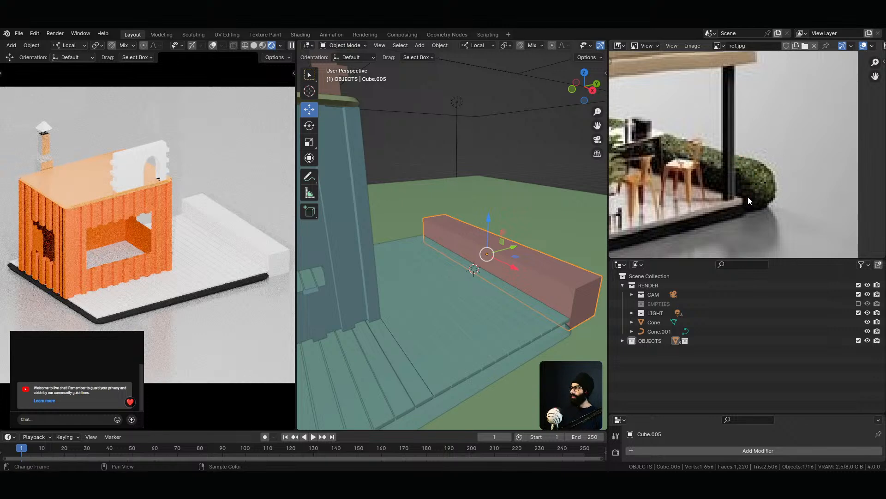
Add a Bevel modifier to the hedge block and set its limit method to Weight
{"action": "left_click_drag", "start_coordinate": [690, 413], "coordinate": [688, 308]}
{"action": "left_click", "coordinate": [687, 346]}
{"action": "type", "text": "bevel"}
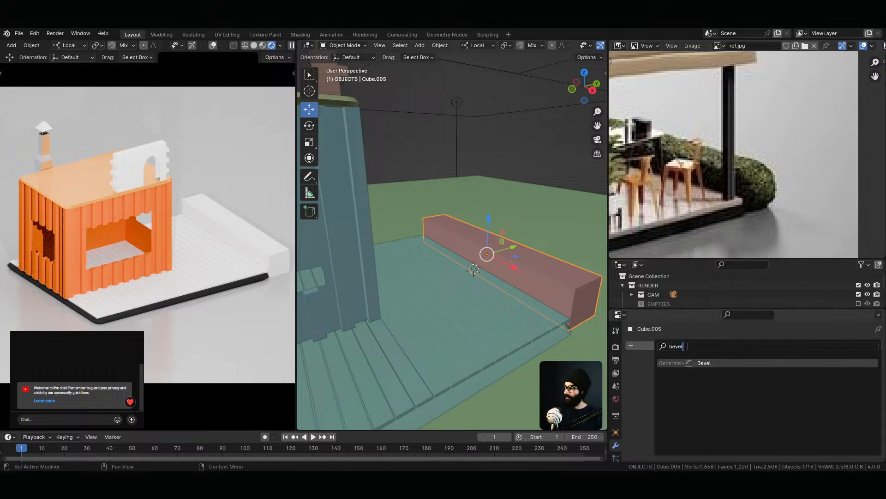
{"action": "key", "text": "Return"}
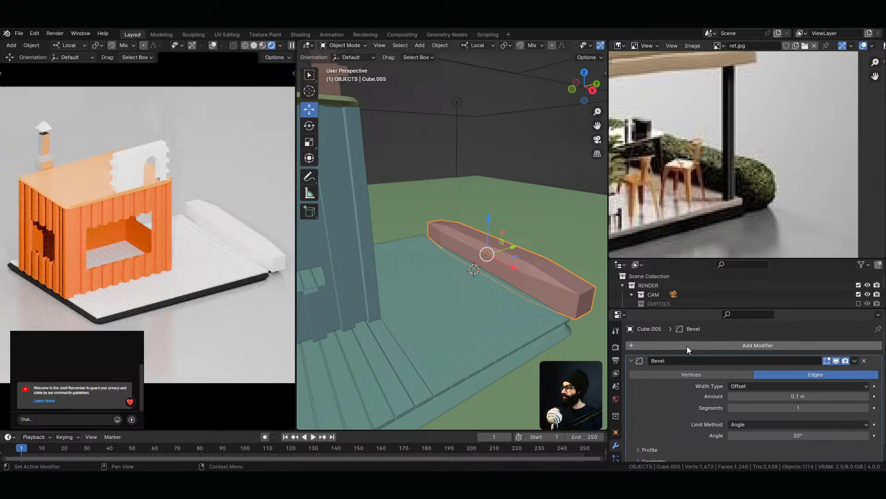
{"action": "left_click", "coordinate": [760, 385]}
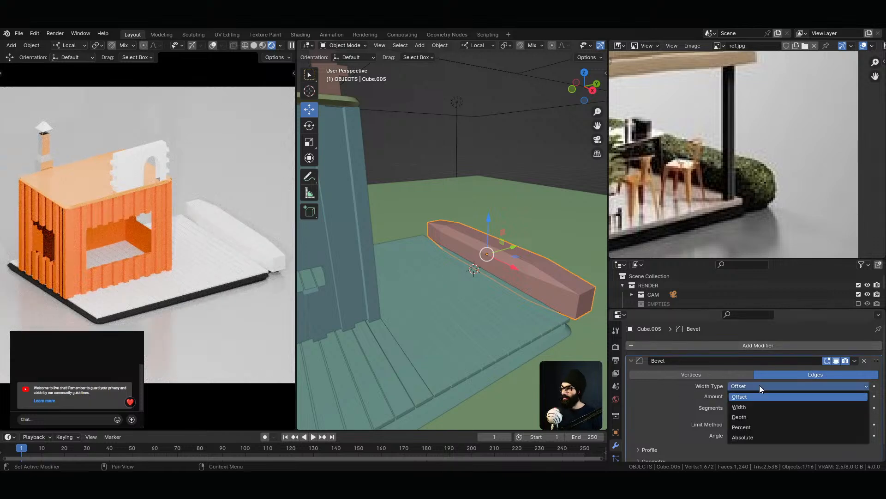
{"action": "left_click", "coordinate": [785, 425]}
{"action": "left_click", "coordinate": [763, 411]}
Give the upper and lower edges of the block's near end face a mean bevel weight of 1.00
{"action": "middle_click_drag", "start_coordinate": [558, 277], "coordinate": [513, 261]}
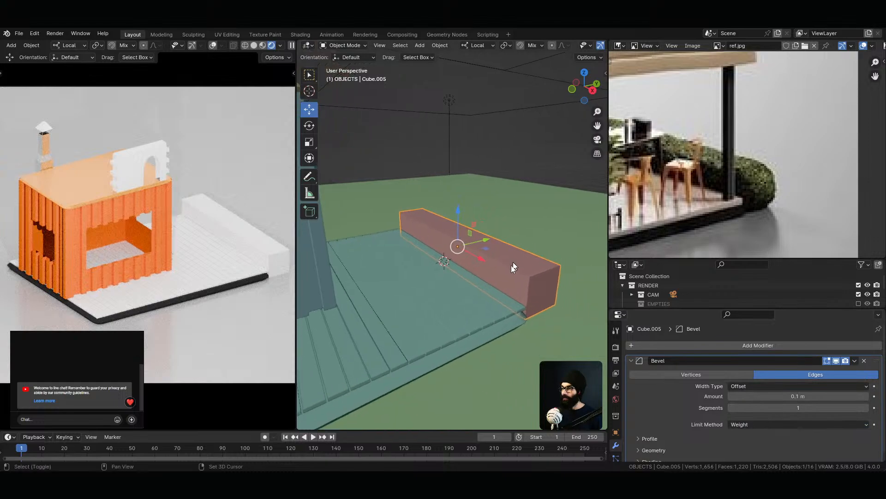
{"action": "key", "text": "Tab"}
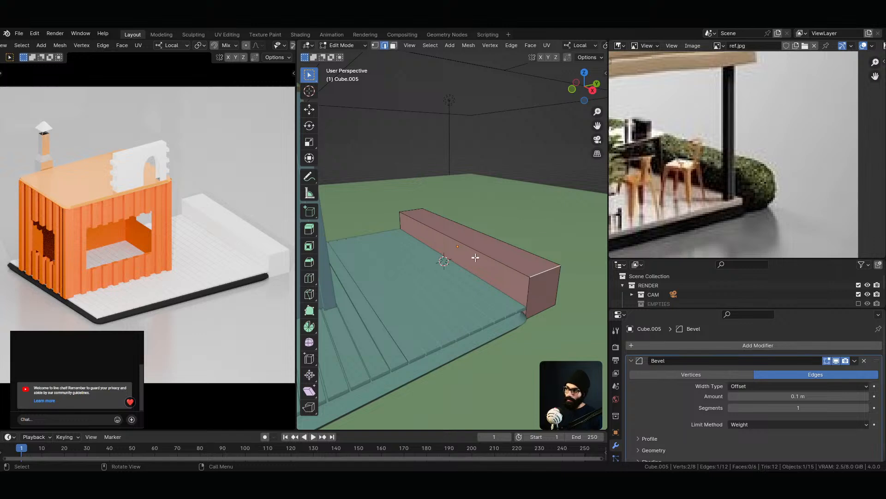
{"action": "left_click", "coordinate": [541, 312], "text": "shift"}
{"action": "key", "text": "n"}
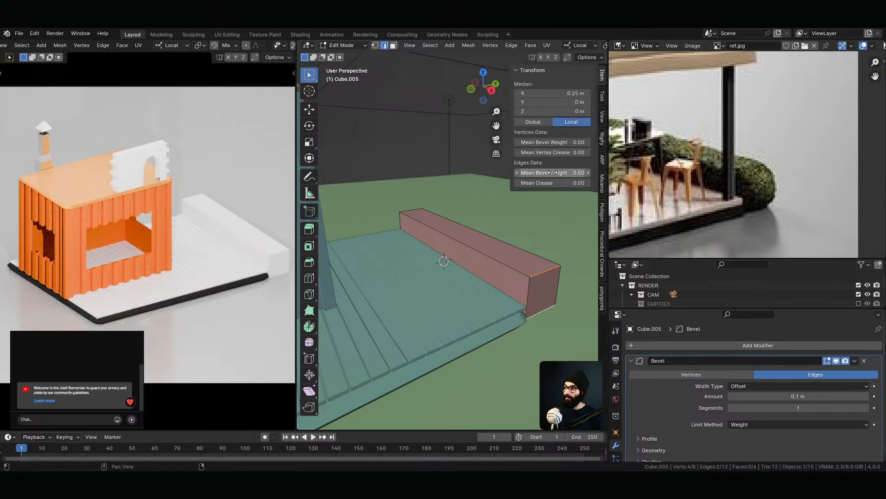
{"action": "left_click_drag", "start_coordinate": [553, 173], "coordinate": [663, 173]}
{"action": "middle_click_drag", "start_coordinate": [520, 323], "coordinate": [539, 284]}
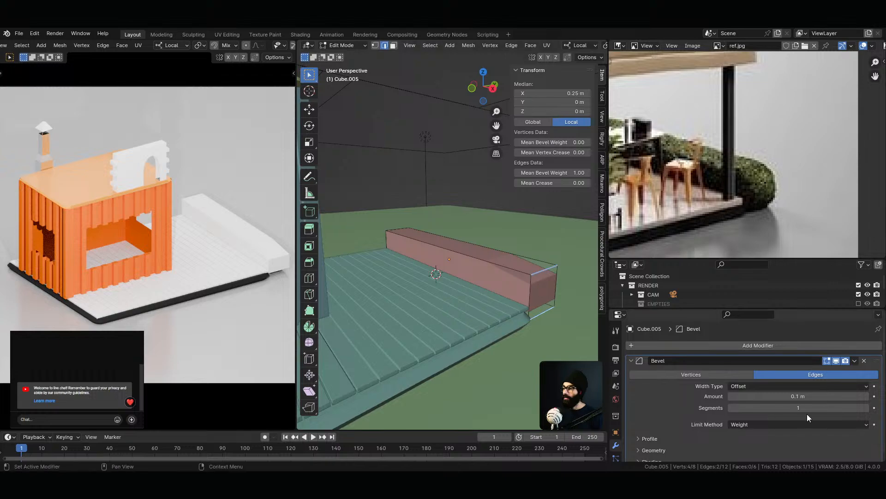
Set the bevel amount to 0.045 m and apply all of the block's transforms to deltas
{"action": "left_click_drag", "start_coordinate": [799, 396], "coordinate": [769, 396]}
{"action": "key", "text": "Tab"}
{"action": "key", "text": "ctrl+a"}
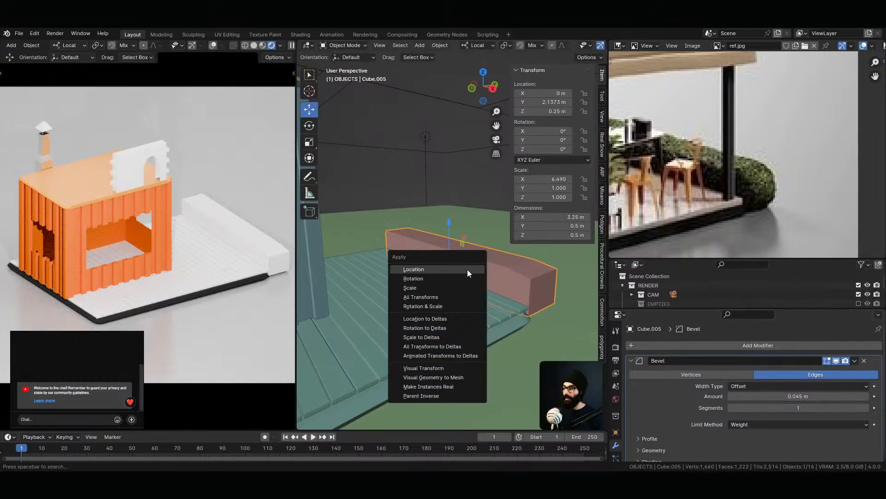
{"action": "left_click", "coordinate": [458, 348]}
Set the block's bevel to 21 segments with an amount of 0.07 m
{"action": "key", "text": "ctrl+Tab"}
{"action": "middle_click_drag", "start_coordinate": [549, 311], "coordinate": [524, 370], "text": "ctrl"}
{"action": "key", "text": "Tab"}
{"action": "mouse_move", "coordinate": [808, 395]}
{"action": "left_mouse_down"}
{"action": "mouse_move", "coordinate": [794, 396]}
{"action": "mouse_move", "coordinate": [815, 408]}
{"action": "left_mouse_up"}
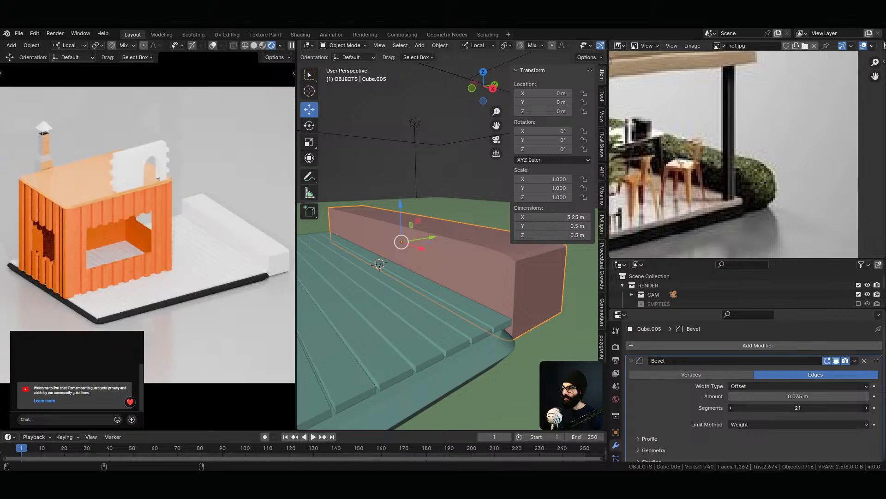
{"action": "middle_click_drag", "start_coordinate": [510, 297], "coordinate": [486, 321]}
{"action": "left_click_drag", "start_coordinate": [826, 396], "coordinate": [862, 395]}
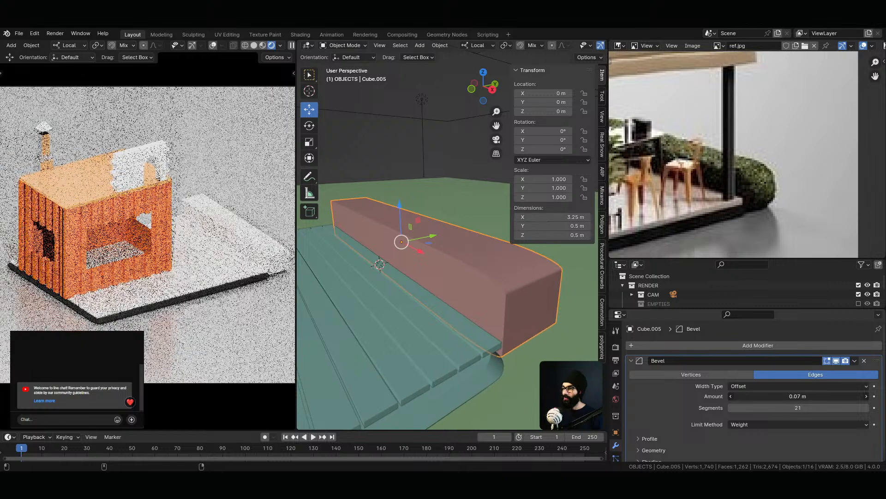
Give the two vertical edges of the block's near end face a mean bevel weight of 1.00
{"action": "middle_click_drag", "start_coordinate": [533, 331], "coordinate": [435, 325]}
{"action": "key", "text": "Tab"}
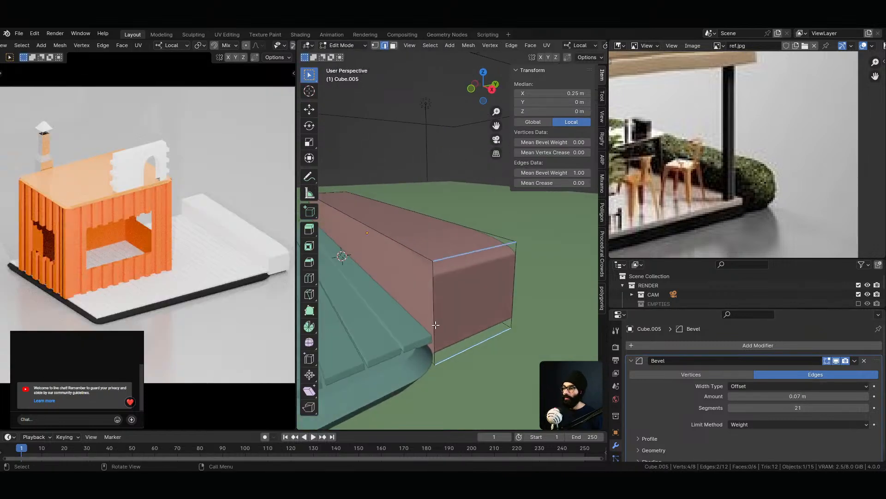
{"action": "left_click", "coordinate": [434, 303]}
{"action": "left_click", "coordinate": [513, 301], "text": "shift"}
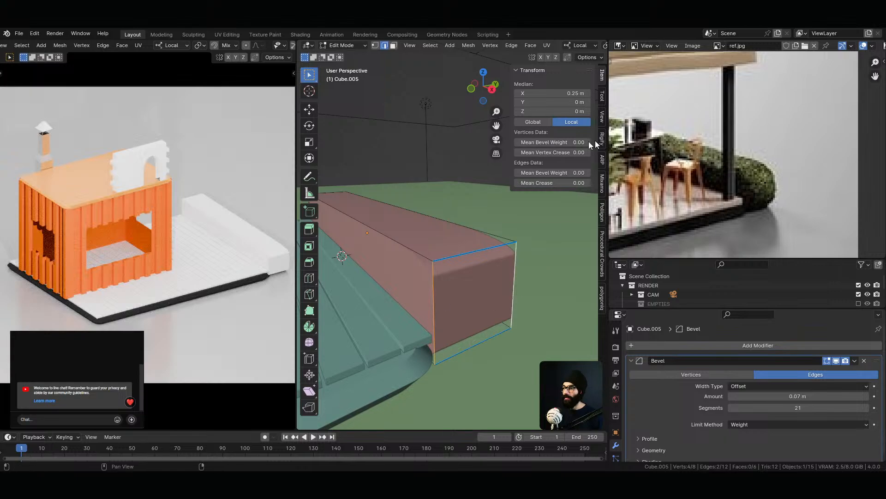
{"action": "left_click_drag", "start_coordinate": [561, 172], "coordinate": [596, 172]}
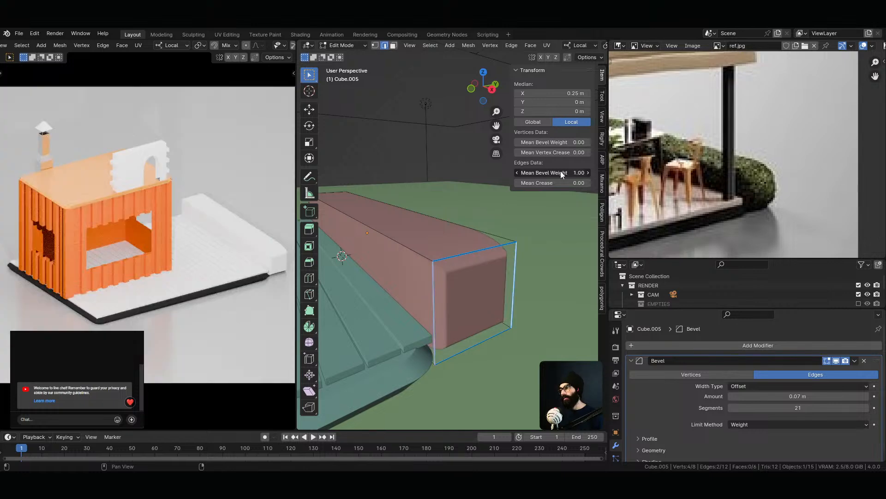
Compare the block's beveled end with the hedge's rounded end in the reference image
{"action": "mouse_move", "coordinate": [756, 154]}
{"action": "left_mouse_down"}
{"action": "mouse_move", "coordinate": [762, 199]}
{"action": "mouse_move", "coordinate": [738, 215]}
{"action": "mouse_move", "coordinate": [713, 185]}
{"action": "mouse_move", "coordinate": [749, 216]}
{"action": "left_mouse_up"}
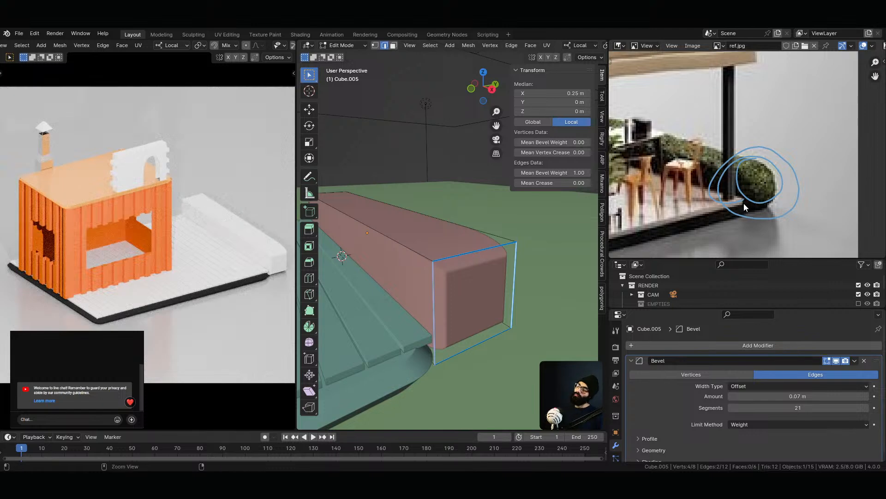
{"action": "mouse_move", "coordinate": [745, 180]}
{"action": "right_mouse_down"}
{"action": "mouse_move", "coordinate": [770, 154]}
{"action": "mouse_move", "coordinate": [783, 174]}
{"action": "right_mouse_up"}
{"action": "mouse_move", "coordinate": [369, 277]}
{"action": "middle_mouse_down"}
{"action": "mouse_move", "coordinate": [390, 282]}
{"action": "mouse_move", "coordinate": [381, 280]}
{"action": "middle_mouse_up"}
{"action": "key", "text": "Tab"}
{"action": "middle_click_drag", "start_coordinate": [489, 289], "coordinate": [533, 325]}
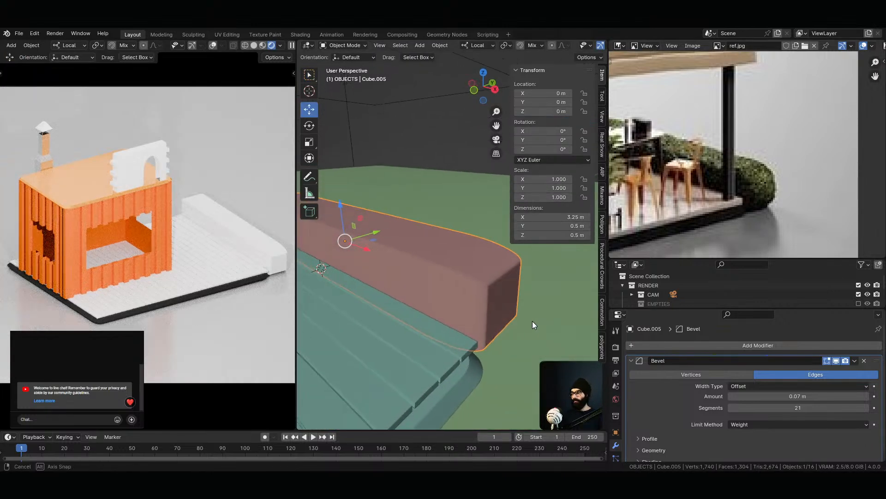
{"action": "key", "text": "alt+Tab"}
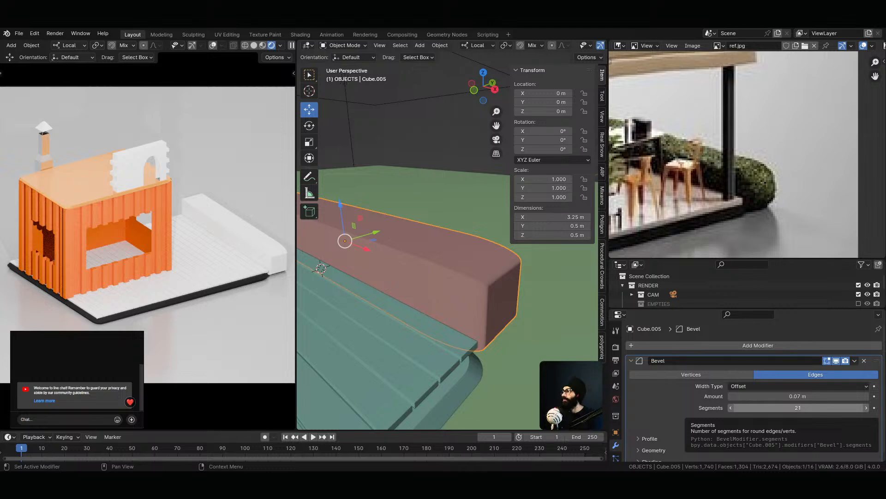
{"action": "key", "text": "alt+Tab"}
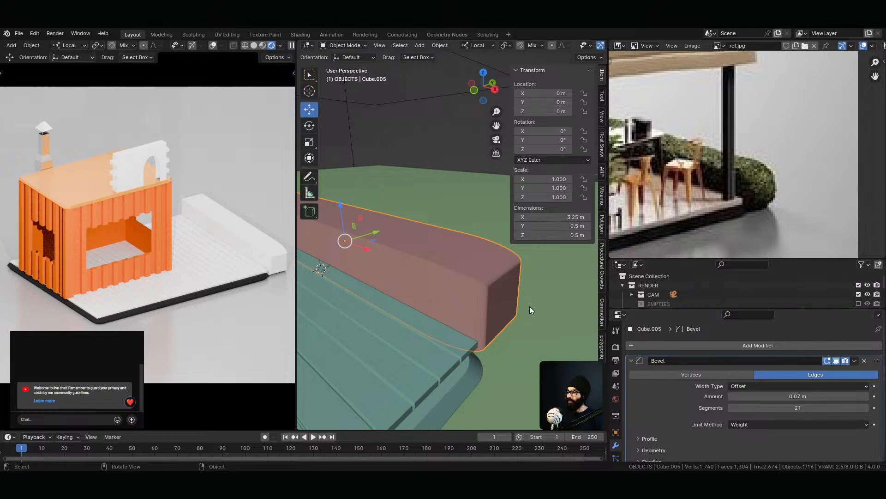
{"action": "middle_click_drag", "start_coordinate": [488, 303], "coordinate": [481, 306]}
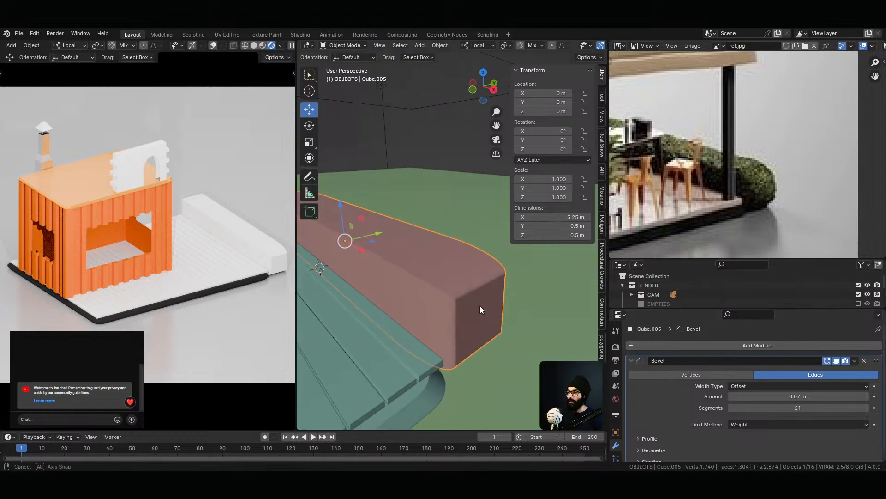
Remove the Bevel modifier from the block and add a level 2 Subdivision modifier instead
{"action": "left_click", "coordinate": [865, 360]}
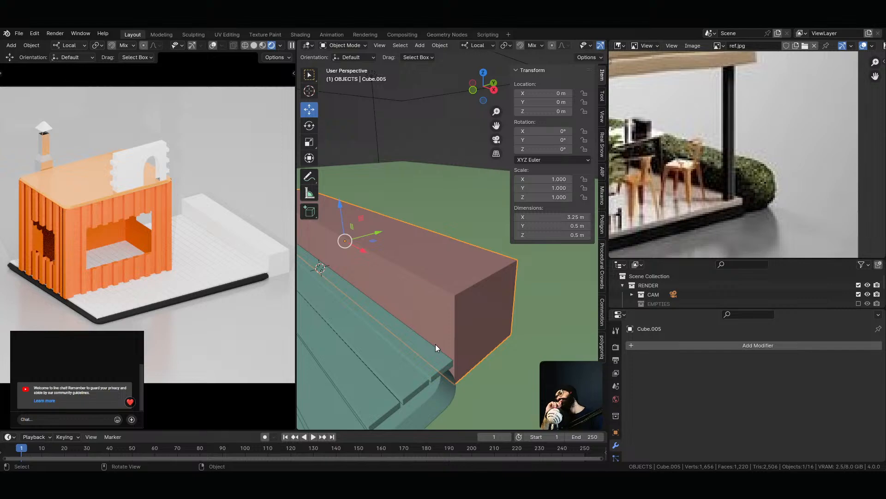
{"action": "key", "text": "ctrl+2"}
{"action": "middle_click_drag", "start_coordinate": [411, 311], "coordinate": [482, 318]}
Check the hedge in the reference image and add two evenly spaced loop cuts across the block's length
{"action": "key", "text": "Tab"}
{"action": "scroll", "coordinate": [726, 169], "scroll_direction": "down", "scroll_amount": 3}
{"action": "scroll", "coordinate": [727, 169], "scroll_direction": "up", "scroll_amount": 6}
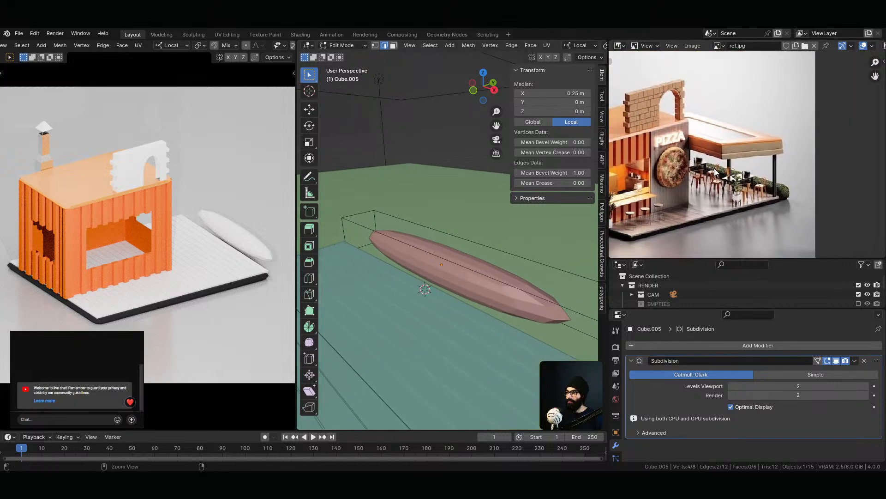
{"action": "scroll", "coordinate": [757, 176], "scroll_direction": "down", "scroll_amount": 5}
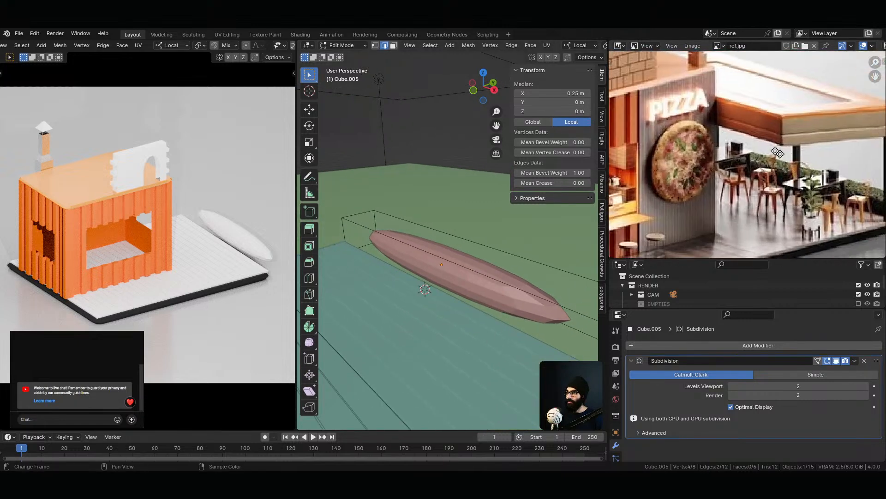
{"action": "key", "text": "ctrl+r"}
{"action": "scroll", "coordinate": [468, 273], "scroll_direction": "up", "scroll_amount": 1}
{"action": "left_click", "coordinate": [476, 277]}
{"action": "right_click", "coordinate": [476, 277]}
{"action": "middle_click_drag", "start_coordinate": [503, 291], "coordinate": [450, 285], "text": "shift"}
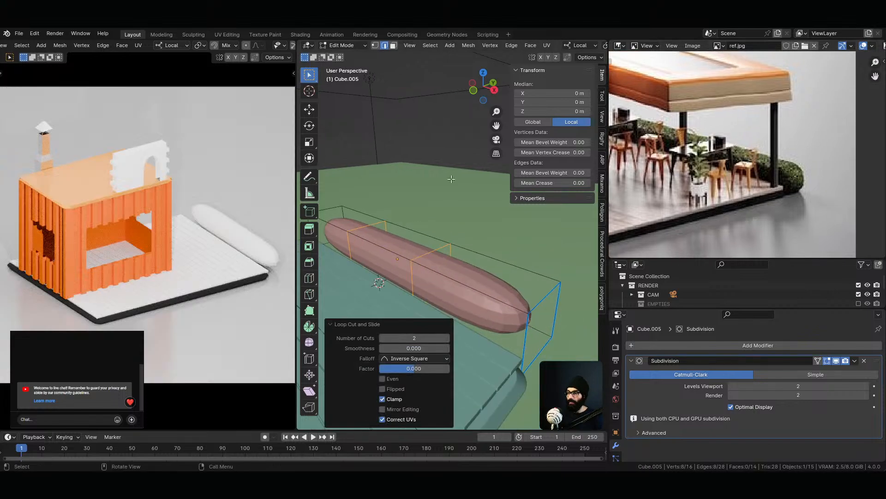
Slide the loop nearer the block's front end toward that end by a factor of about -0.766
{"action": "left_click", "coordinate": [456, 143]}
{"action": "left_click", "coordinate": [432, 251], "text": "alt"}
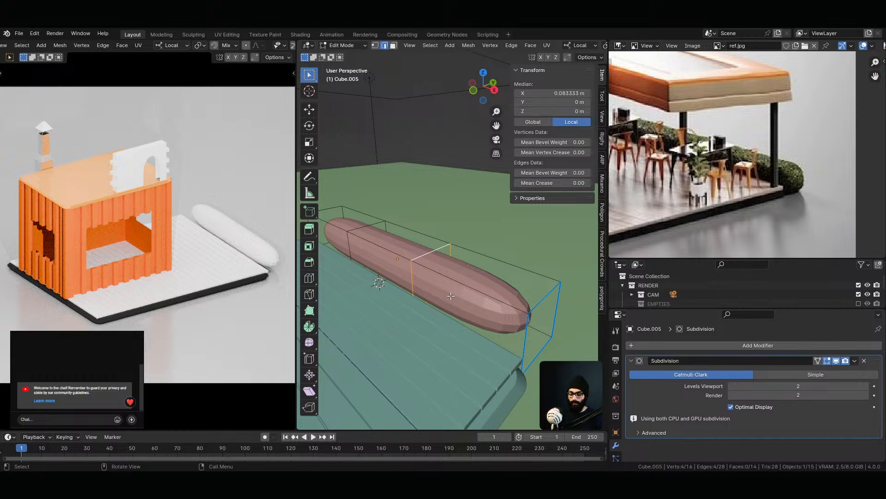
{"action": "key", "text": "g"}
{"action": "key", "text": "g"}
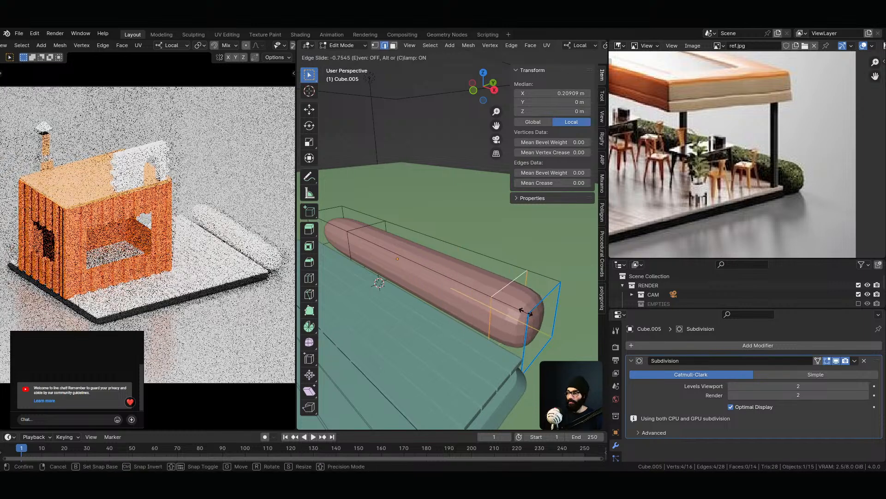
{"action": "left_click", "coordinate": [526, 323]}
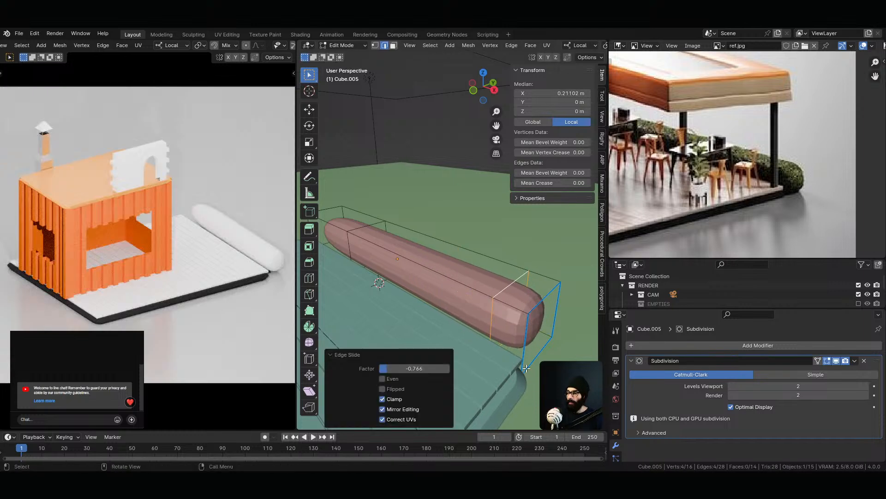
Inset the end face at the block's near end
{"action": "key", "text": "3"}
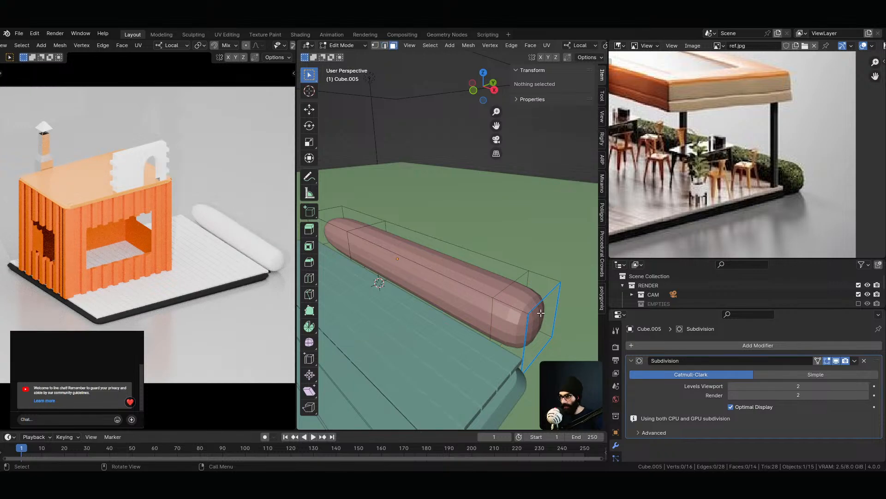
{"action": "left_click", "coordinate": [547, 336]}
{"action": "key", "text": "i"}
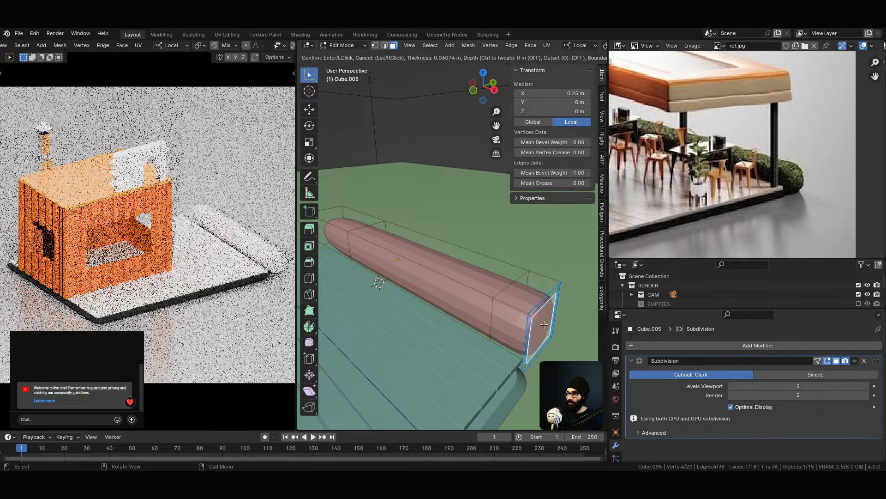
{"action": "left_click", "coordinate": [549, 333]}
Select the edge loop outlining the near end and slide it back along the block by a factor of about -0.329
{"action": "middle_click_drag", "start_coordinate": [549, 333], "coordinate": [459, 253]}
{"action": "middle_click_drag", "start_coordinate": [550, 303], "coordinate": [568, 327]}
{"action": "left_click", "coordinate": [571, 330], "text": "alt"}
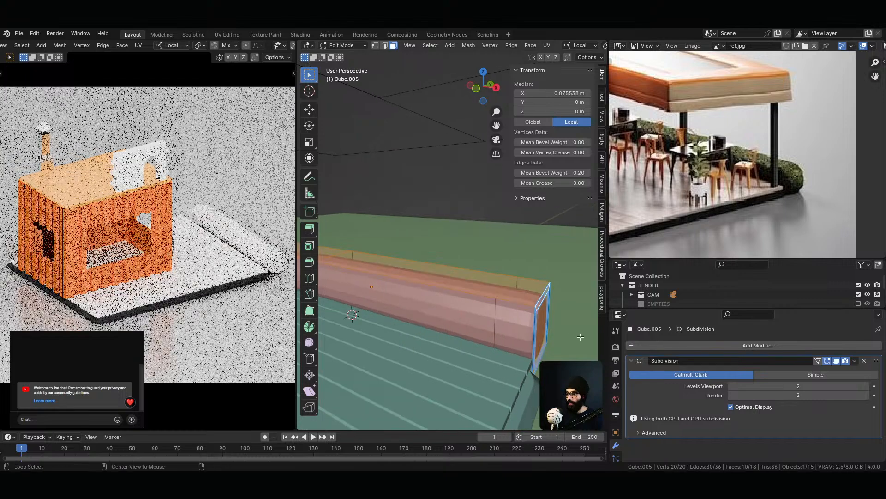
{"action": "key", "text": "2"}
{"action": "left_click", "coordinate": [538, 297], "text": "alt"}
{"action": "middle_click_drag", "start_coordinate": [513, 286], "coordinate": [566, 319]}
{"action": "key", "text": "g"}
{"action": "key", "text": "g"}
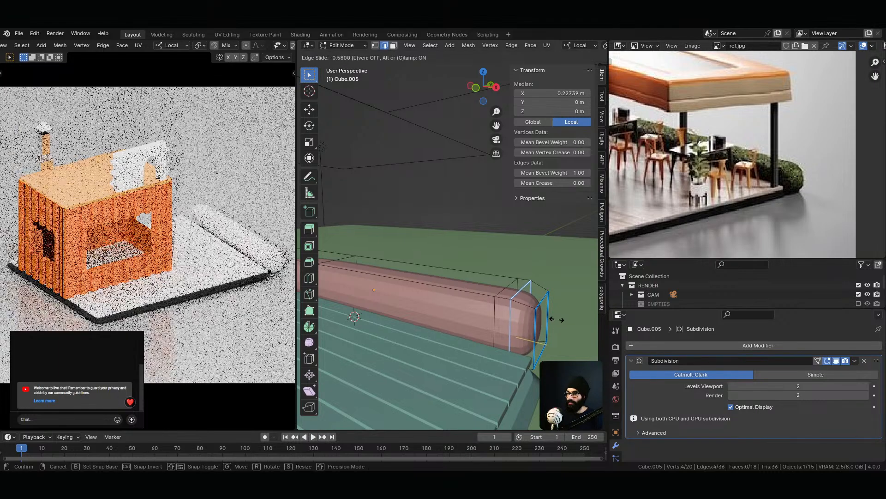
{"action": "left_click", "coordinate": [558, 319]}
Add one loop cut between the near end's outline loop and its inset face, slid by a factor of about 0.107
{"action": "middle_click_drag", "start_coordinate": [558, 320], "coordinate": [533, 306]}
{"action": "key", "text": "ctrl+r"}
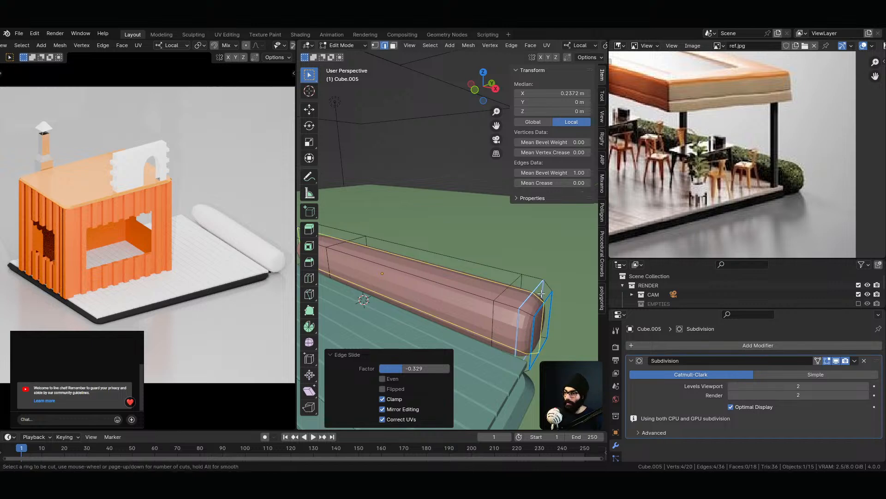
{"action": "left_click", "coordinate": [549, 285]}
{"action": "left_click", "coordinate": [548, 285]}
{"action": "middle_click_drag", "start_coordinate": [502, 296], "coordinate": [505, 311]}
{"action": "middle_click_drag", "start_coordinate": [421, 268], "coordinate": [422, 251]}
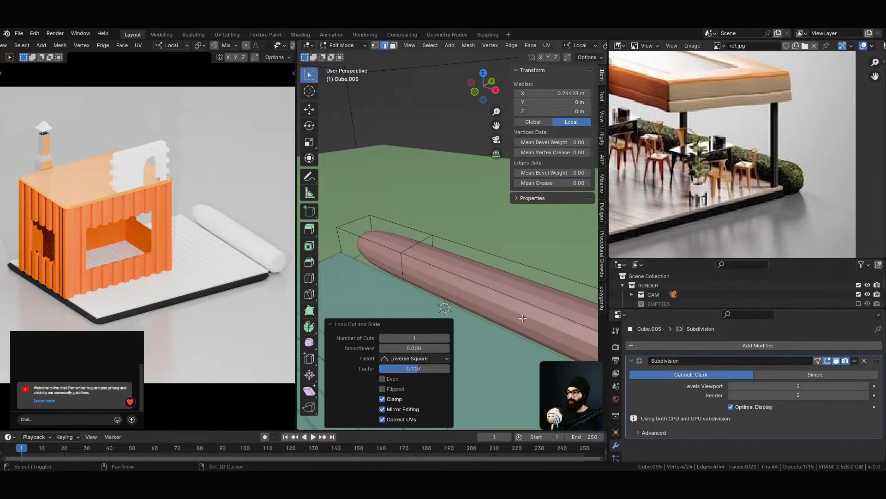
Slide the edge loop nearest the hedge's far end fully to that end, with a factor of -1.000
{"action": "left_click", "coordinate": [420, 244], "text": "alt"}
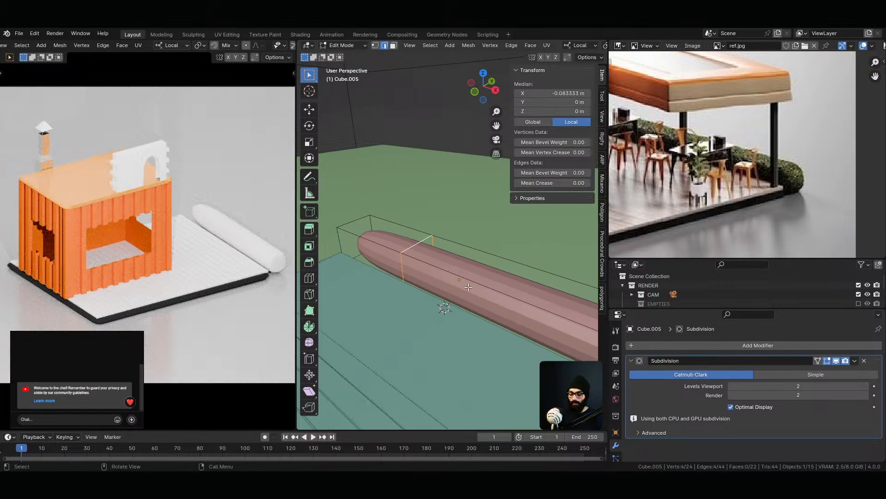
{"action": "key", "text": "g"}
{"action": "key", "text": "g"}
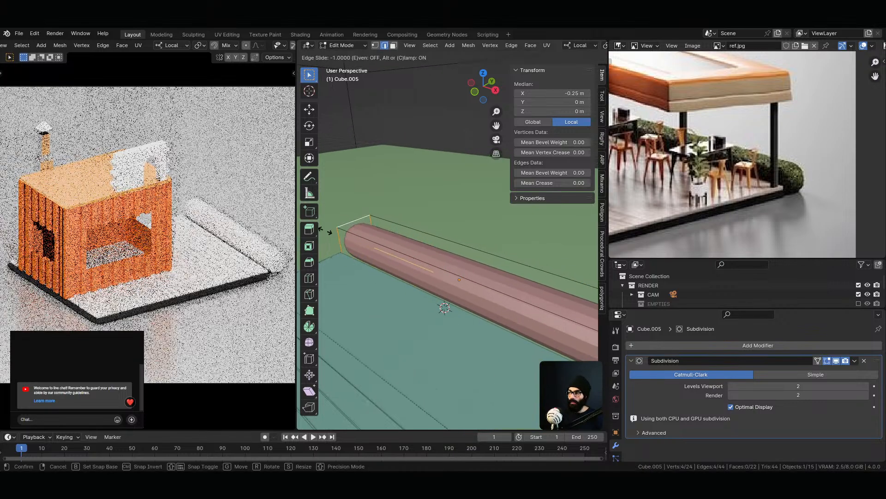
{"action": "left_click", "coordinate": [585, 231]}
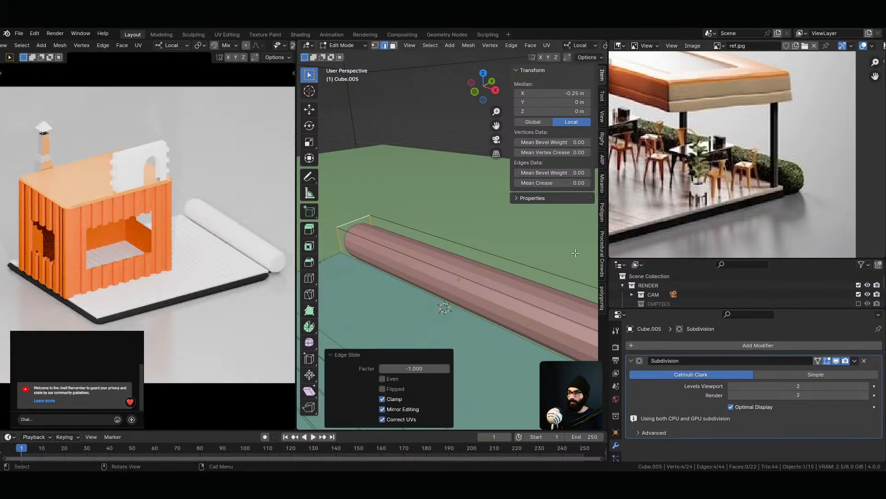
Apply Shade Smooth to the whole hedge in Object Mode
{"action": "middle_click_drag", "start_coordinate": [460, 290], "coordinate": [478, 282]}
{"action": "key", "text": "Tab"}
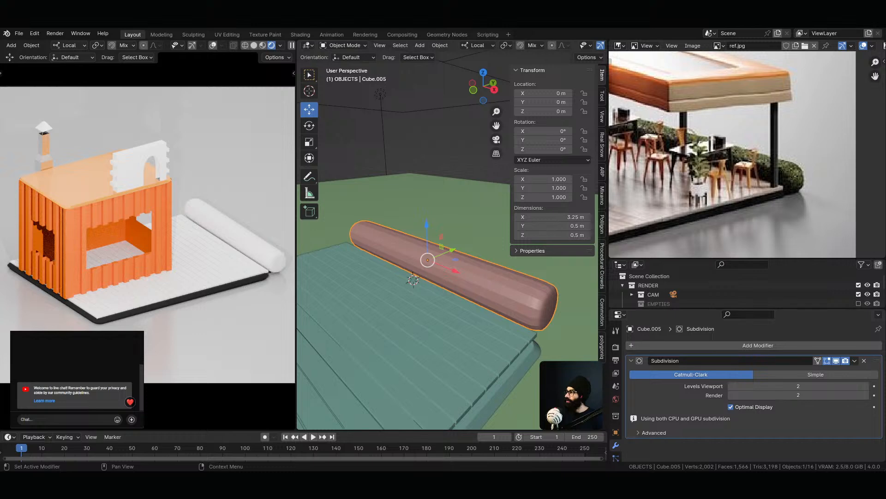
{"action": "middle_click_drag", "start_coordinate": [539, 279], "coordinate": [476, 309]}
{"action": "right_click", "coordinate": [476, 308]}
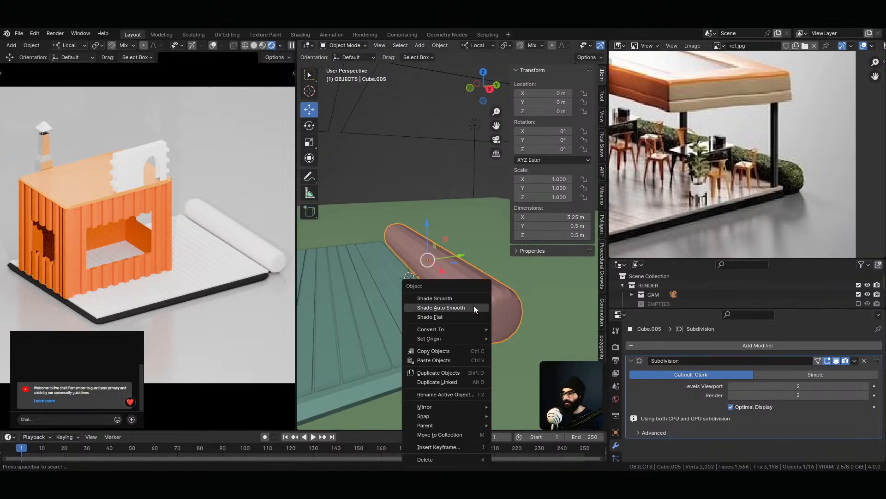
{"action": "left_click", "coordinate": [464, 299]}
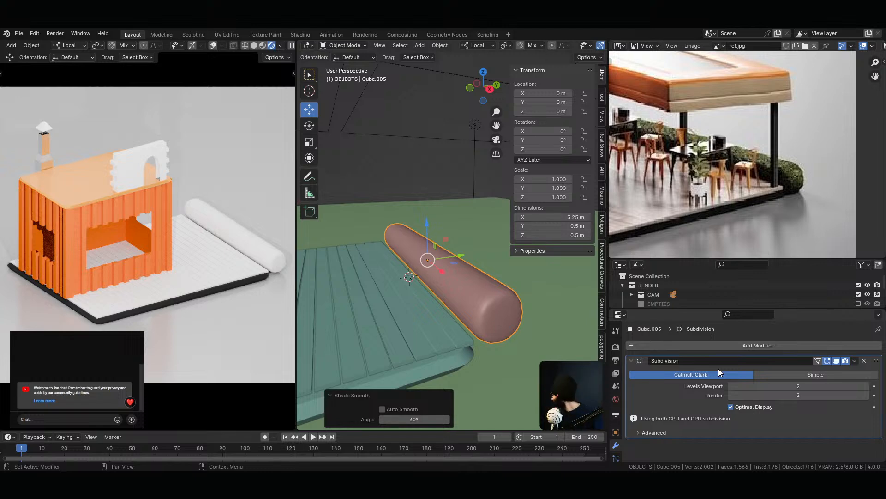
{"action": "middle_click_drag", "start_coordinate": [456, 316], "coordinate": [440, 295]}
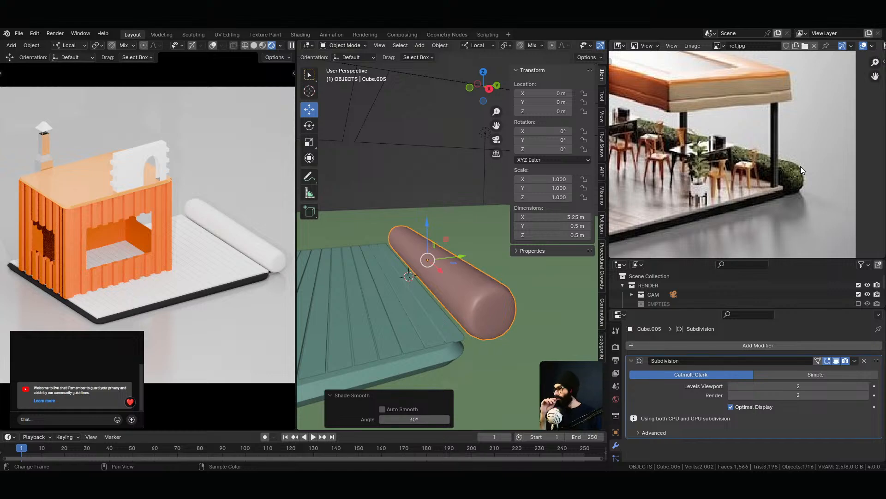
{"action": "key", "text": "Tab"}
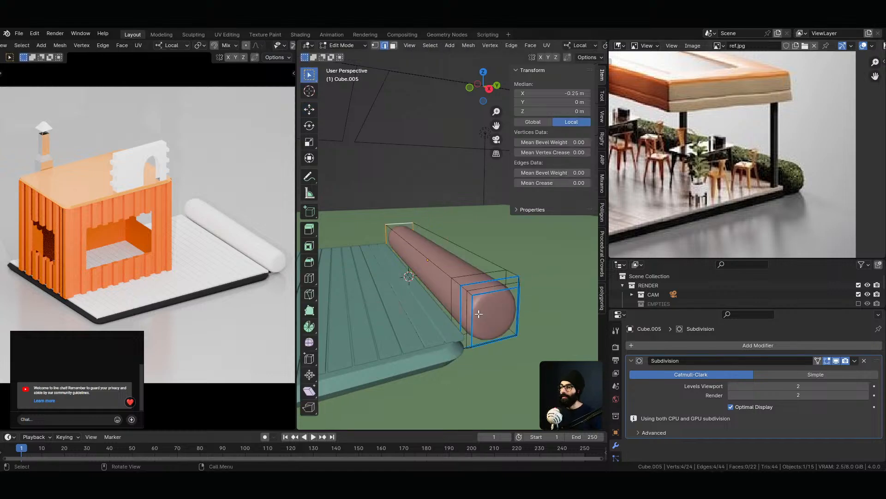
{"action": "middle_click_drag", "start_coordinate": [420, 323], "coordinate": [428, 333]}
{"action": "key", "text": "3"}
{"action": "left_click", "coordinate": [455, 276]}
{"action": "middle_click_drag", "start_coordinate": [493, 346], "coordinate": [549, 325]}
{"action": "left_click", "coordinate": [540, 316], "text": "shift"}
{"action": "left_click", "coordinate": [548, 322], "text": "shift"}
{"action": "key", "text": "i"}
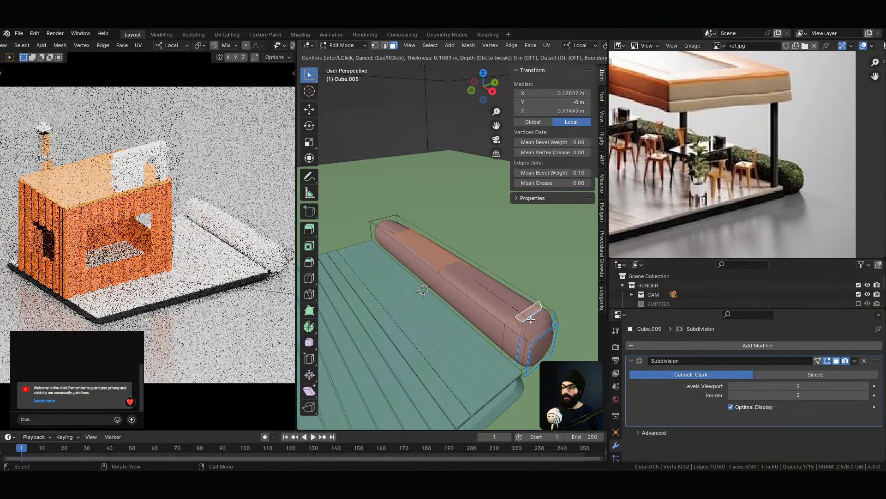
{"action": "right_click", "coordinate": [535, 319]}
{"action": "middle_click_drag", "start_coordinate": [556, 324], "coordinate": [547, 307]}
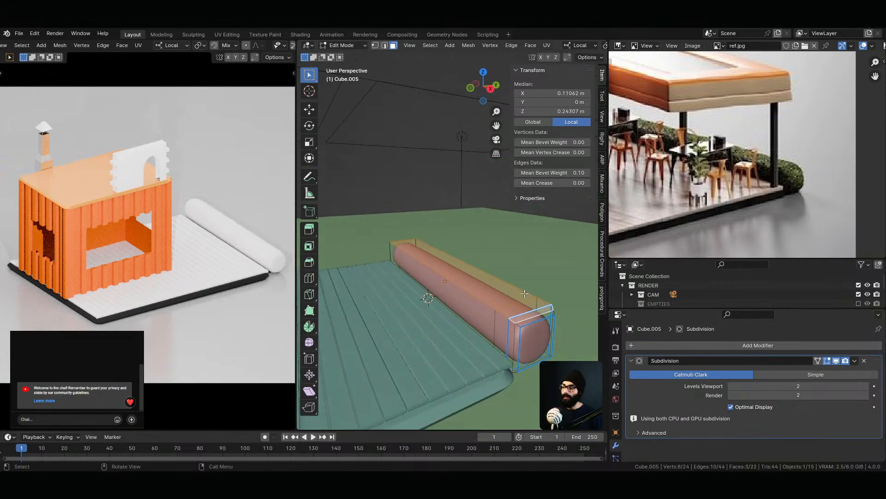
Undo the recent hedge edits, including the near-end inset, the extra cut and the edge slides, back to two evenly spaced loops
{"action": "key", "text": "ctrl+z"}
{"action": "key", "text": "ctrl+z"}
{"action": "key", "text": "ctrl+z"}
{"action": "key", "text": "ctrl+z"}
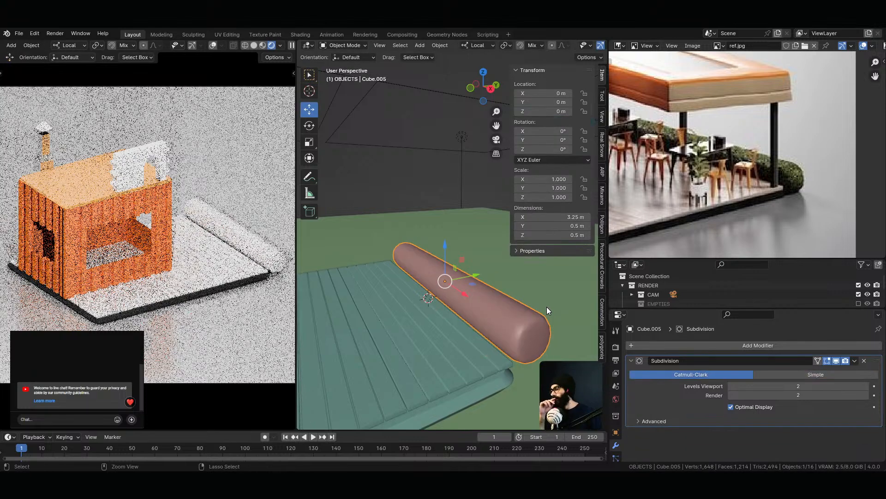
{"action": "key", "text": "ctrl+z"}
{"action": "key", "text": "ctrl+z"}
{"action": "key", "text": "ctrl+z"}
{"action": "key", "text": "ctrl+z"}
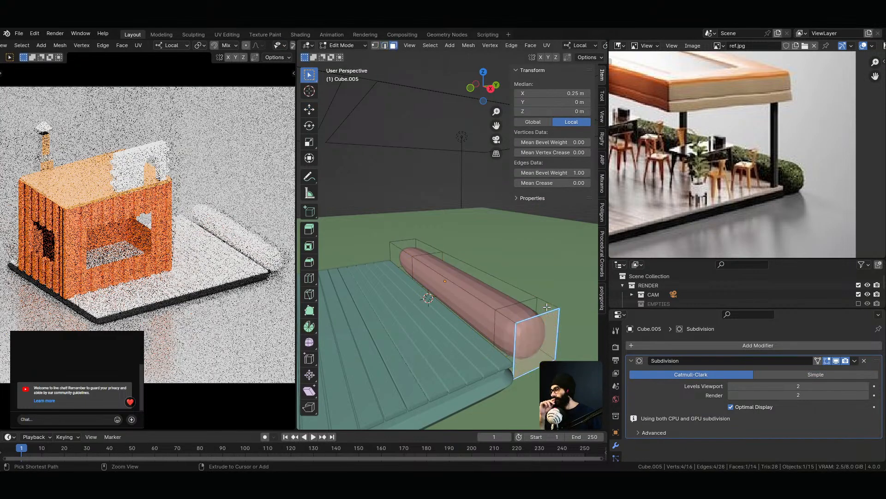
{"action": "key", "text": "ctrl+z"}
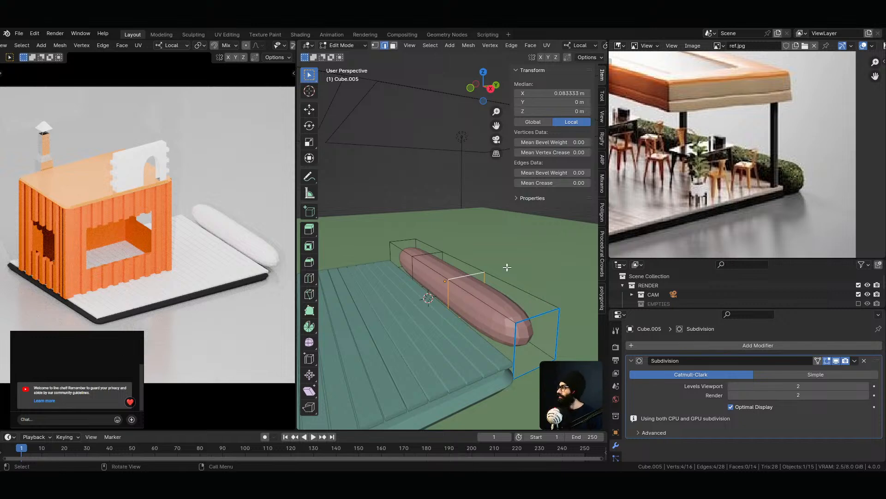
Slide the loop nearer the hedge's near end toward that end by a factor of about -0.818
{"action": "middle_click_drag", "start_coordinate": [419, 307], "coordinate": [514, 327]}
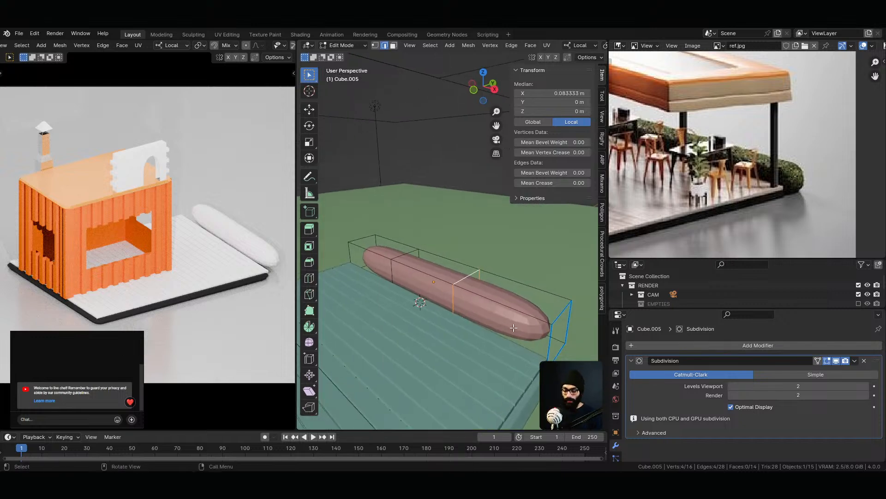
{"action": "key", "text": "g"}
{"action": "key", "text": "g"}
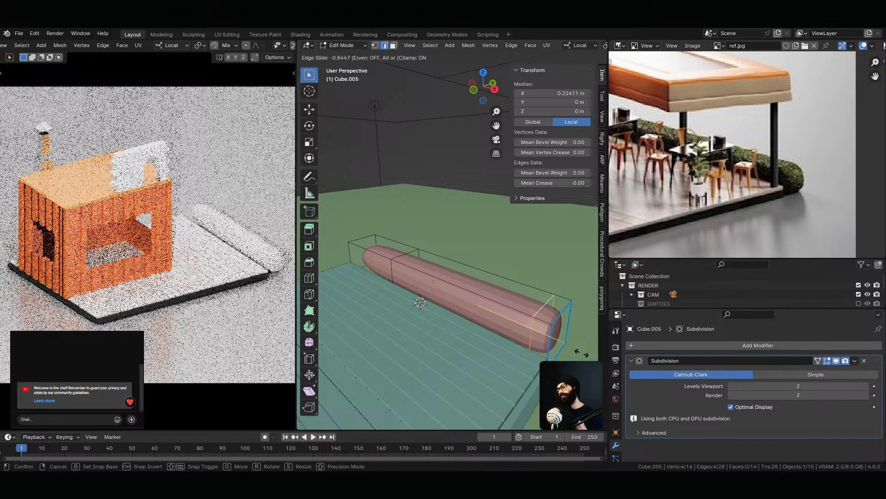
{"action": "left_click", "coordinate": [569, 348]}
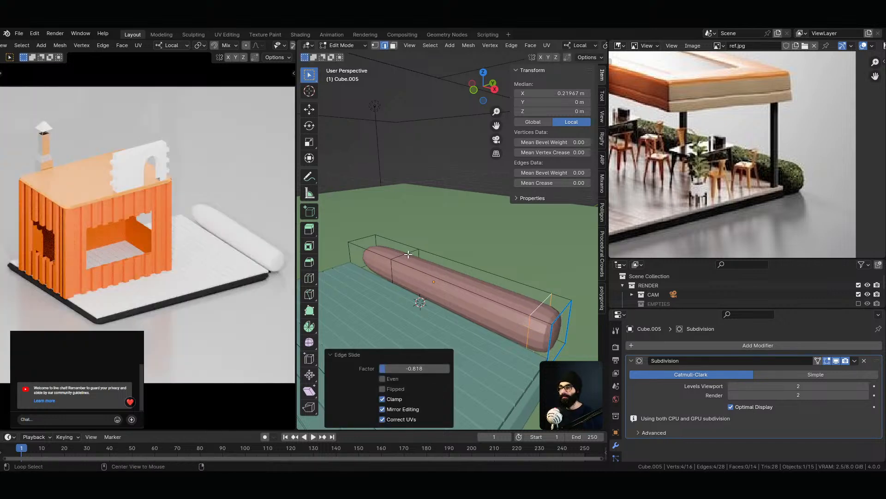
Select the loop nearer the hedge's far end and slide it toward that end by a factor of about -0.978
{"action": "left_click", "coordinate": [407, 253], "text": "alt"}
{"action": "key", "text": "g"}
{"action": "key", "text": "g"}
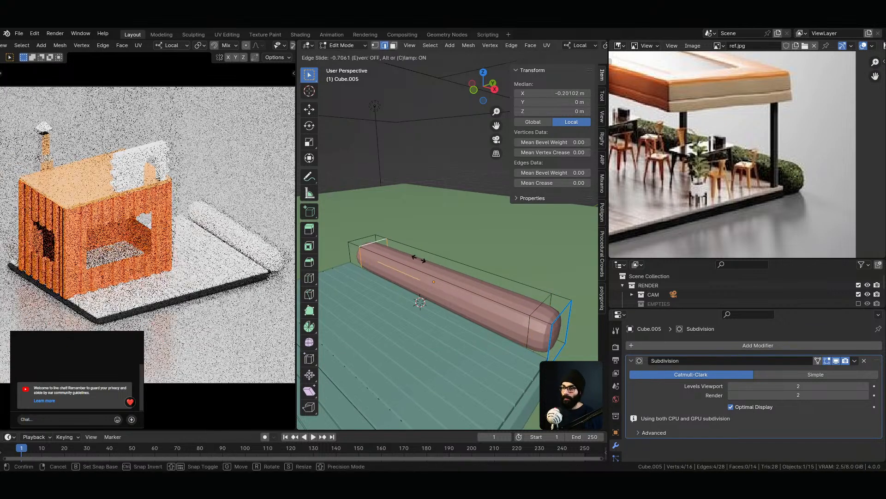
{"action": "left_click", "coordinate": [395, 249]}
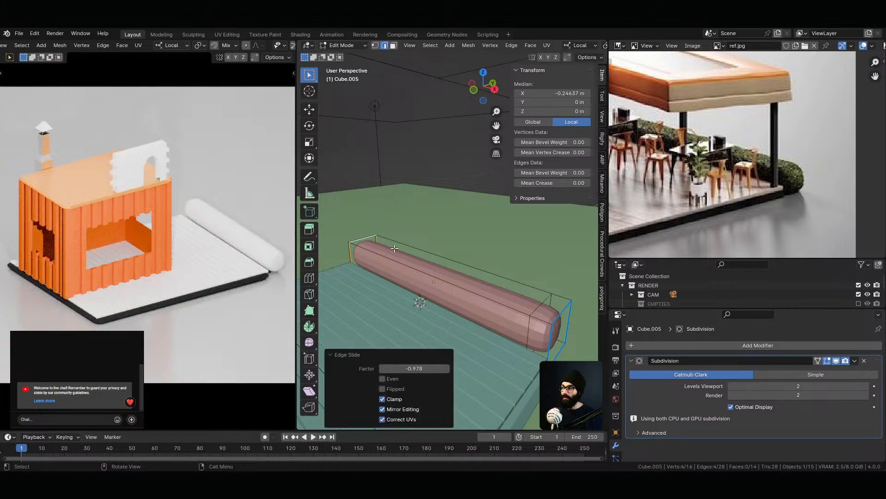
Select the hedge's long top face together with the short top face at the near end and inset them as one region
{"action": "key", "text": "3"}
{"action": "left_click", "coordinate": [490, 287]}
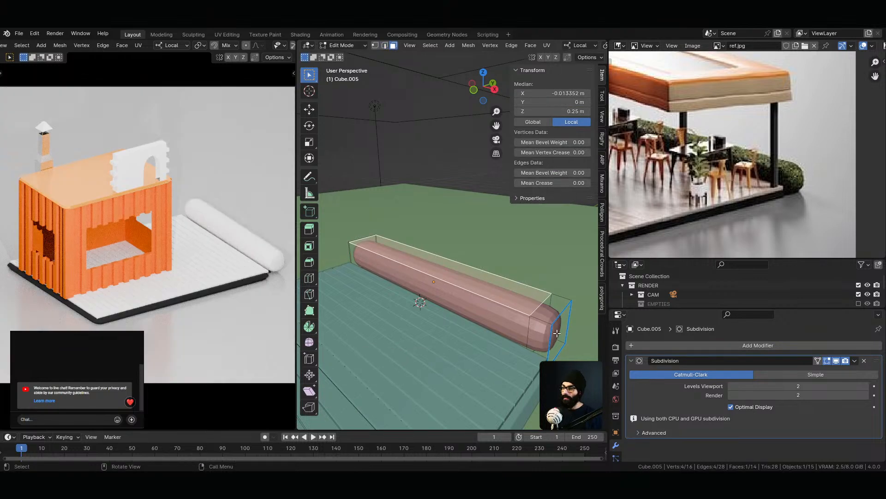
{"action": "key", "text": "i"}
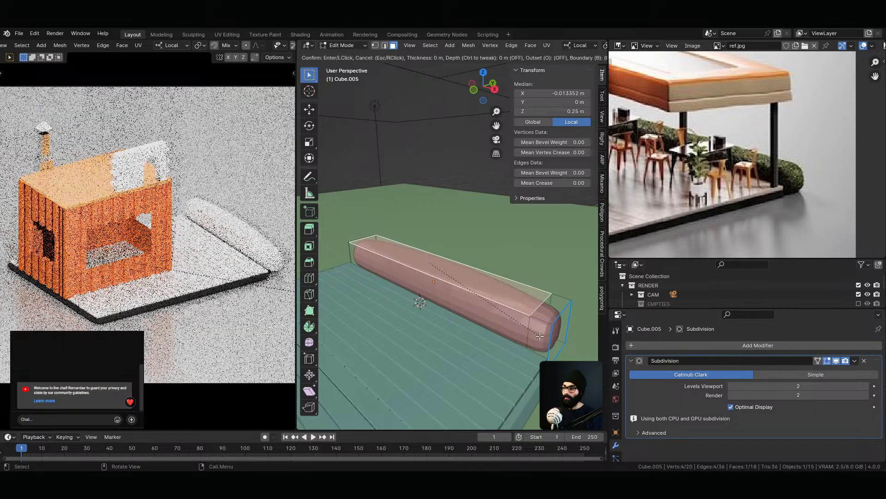
{"action": "key", "text": "Escape"}
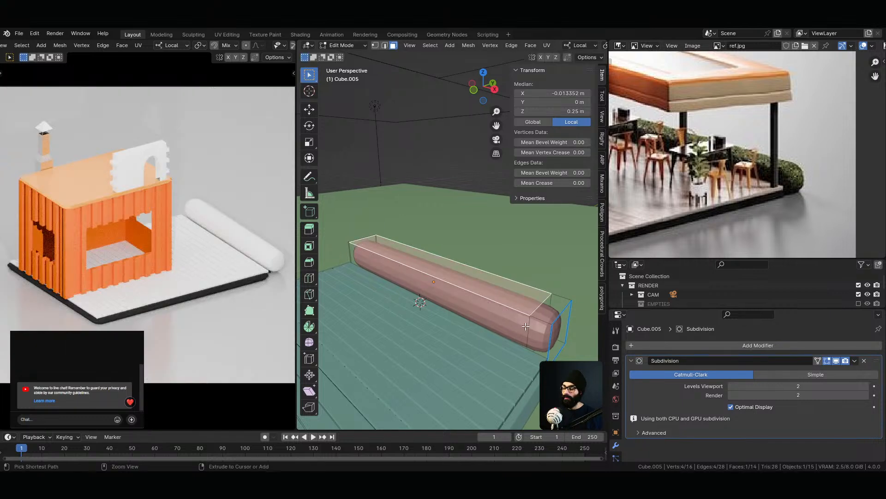
{"action": "left_click", "coordinate": [554, 312], "text": "shift"}
{"action": "key", "text": "i"}
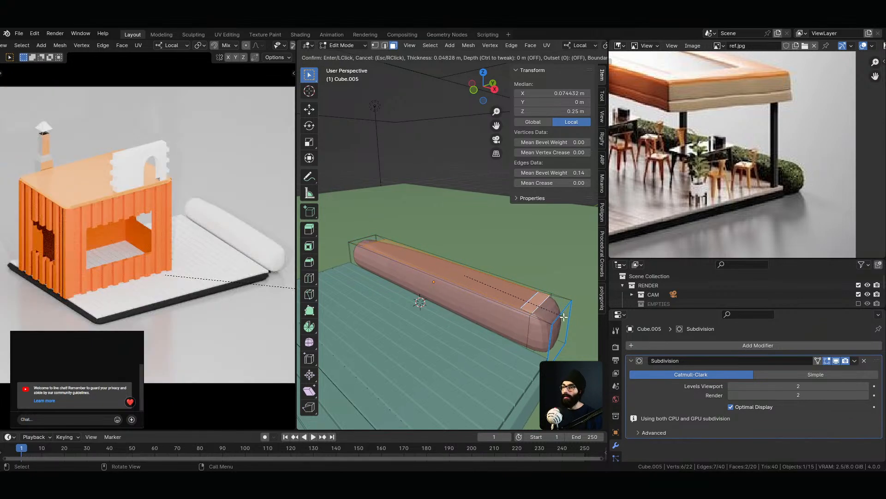
{"action": "left_click", "coordinate": [534, 319]}
Return to Object Mode and apply Shade Smooth to the hedge, without auto smooth
{"action": "middle_click_drag", "start_coordinate": [534, 319], "coordinate": [422, 306]}
{"action": "middle_click_drag", "start_coordinate": [498, 352], "coordinate": [500, 275]}
{"action": "key", "text": "Tab"}
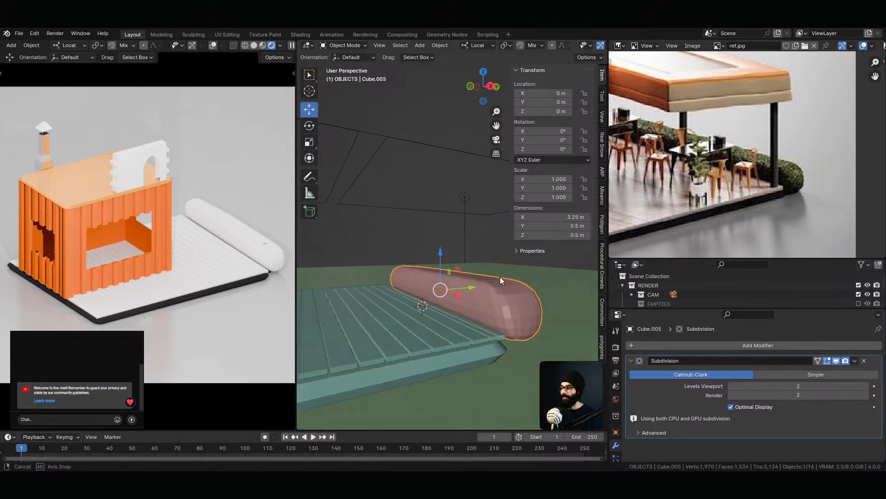
{"action": "right_click", "coordinate": [497, 308]}
{"action": "left_click", "coordinate": [487, 307]}
{"action": "right_click", "coordinate": [486, 305]}
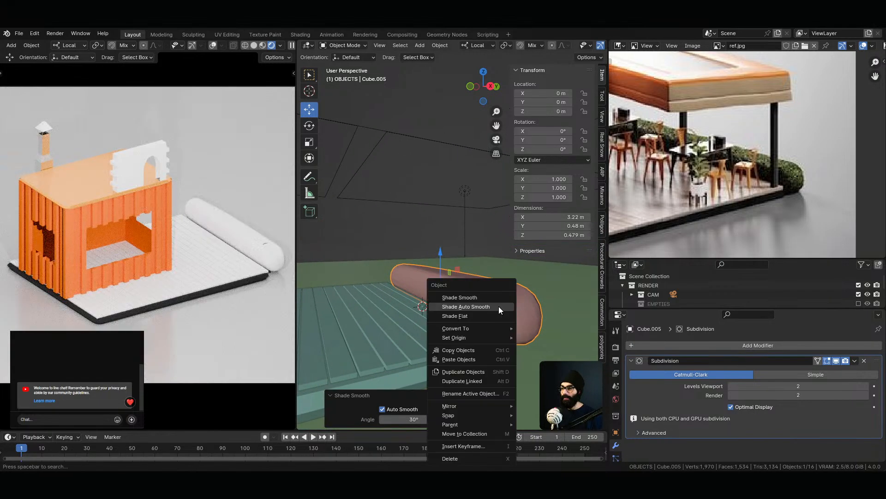
{"action": "left_click", "coordinate": [486, 299]}
{"action": "middle_click_drag", "start_coordinate": [529, 354], "coordinate": [453, 313]}
Scale the inset top faces of the hedge down to about 0.9 in Edit Mode
{"action": "key", "text": "ctrl+Tab"}
{"action": "left_click", "coordinate": [499, 329]}
{"action": "middle_click_drag", "start_coordinate": [498, 329], "coordinate": [543, 351]}
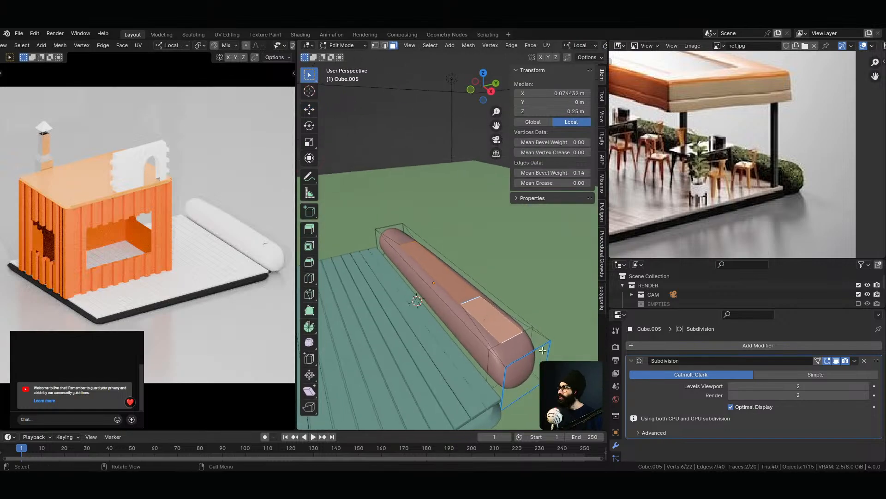
{"action": "key", "text": "s"}
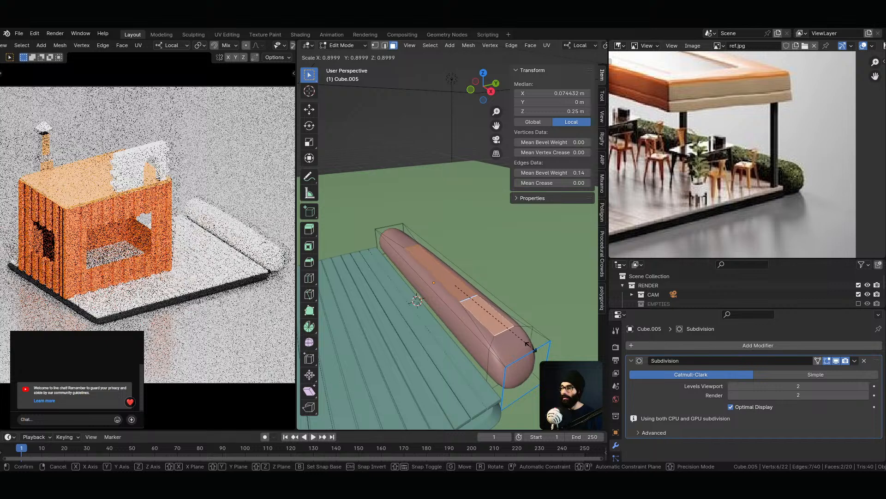
{"action": "left_click", "coordinate": [528, 344]}
Merge all of the hedge mesh's vertices by distance and inspect the smooth shading on its top up close
{"action": "key", "text": "a"}
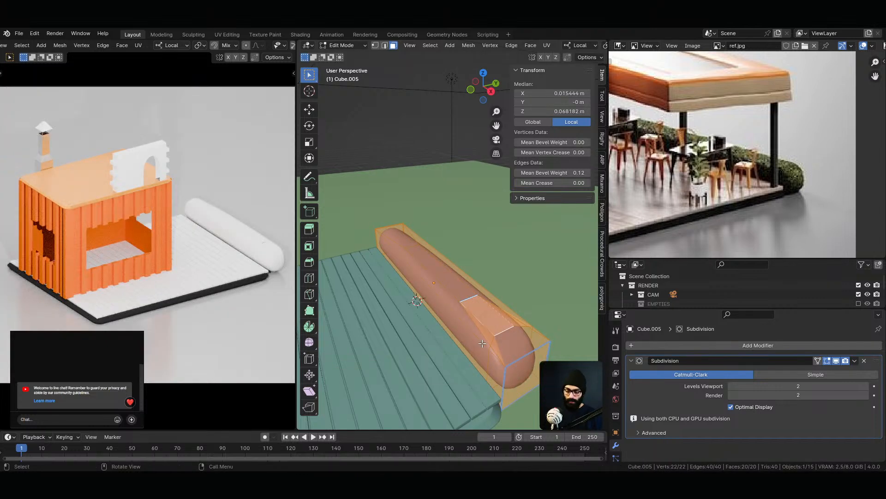
{"action": "key", "text": "m"}
{"action": "left_click", "coordinate": [471, 374]}
{"action": "key", "text": "Tab"}
{"action": "middle_click_drag", "start_coordinate": [471, 375], "coordinate": [483, 343]}
{"action": "scroll", "coordinate": [483, 342], "scroll_direction": "up", "scroll_amount": 8}
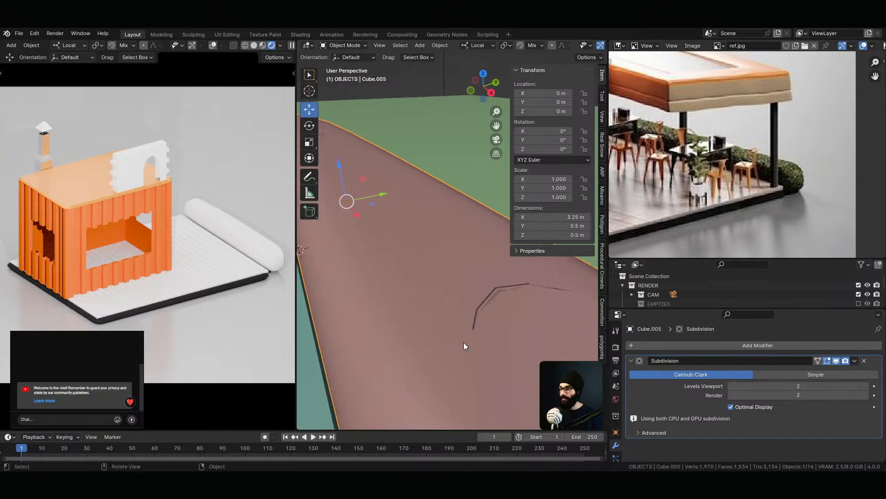
{"action": "key", "text": "Tab"}
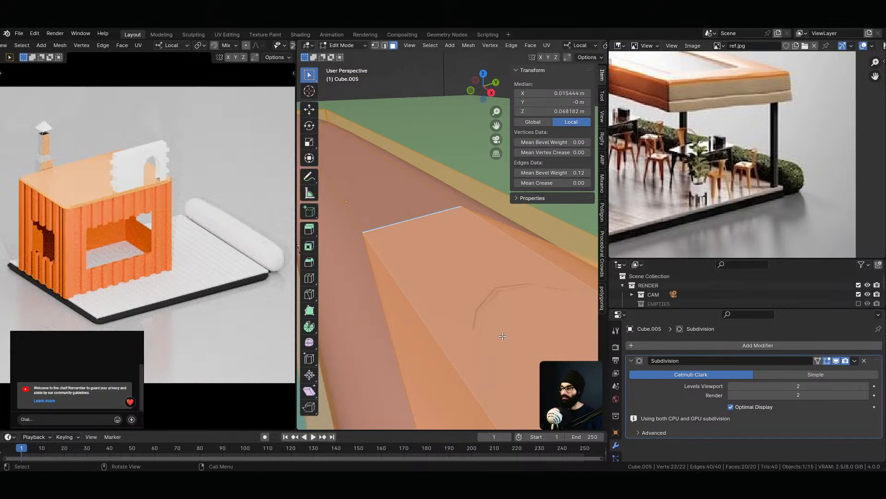
Check the hedge's normals with the Face Orientation overlay, and turn the overlay off again
{"action": "scroll", "coordinate": [508, 337], "scroll_direction": "down", "scroll_amount": 10}
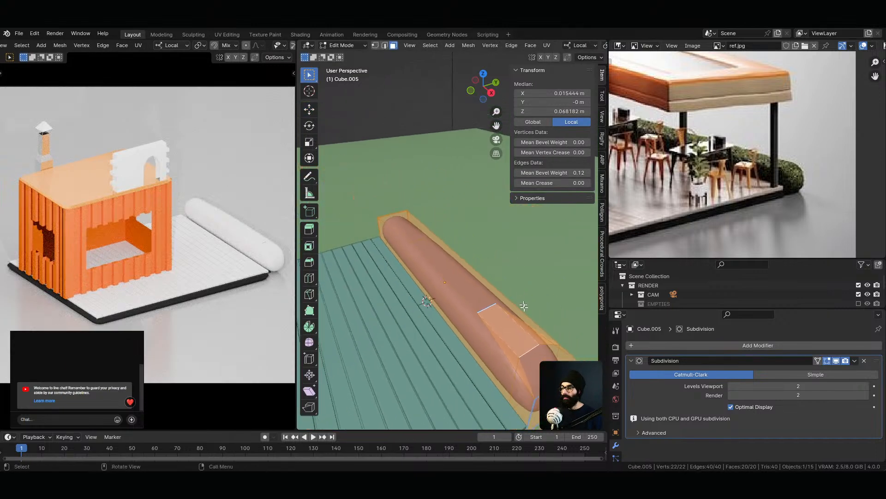
{"action": "middle_click_drag", "start_coordinate": [521, 295], "coordinate": [489, 277], "text": "shift"}
{"action": "scroll", "coordinate": [597, 46], "scroll_direction": "down", "scroll_amount": 10}
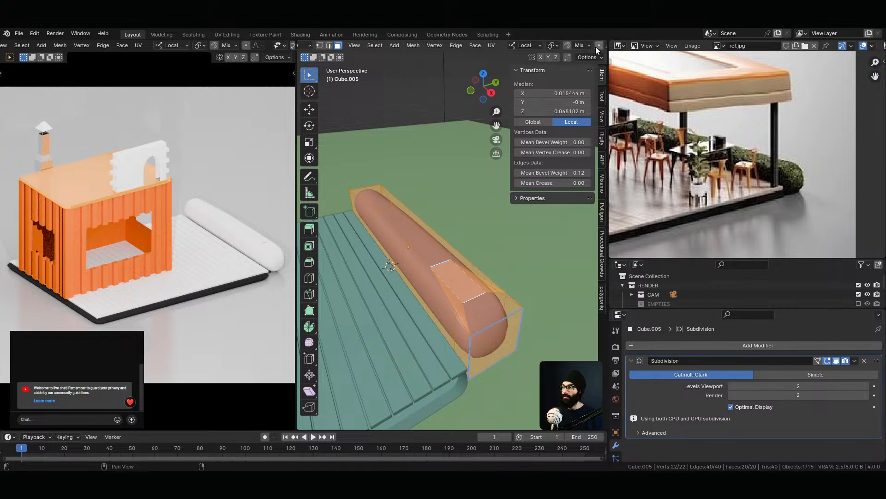
{"action": "scroll", "coordinate": [582, 46], "scroll_direction": "down", "scroll_amount": 3}
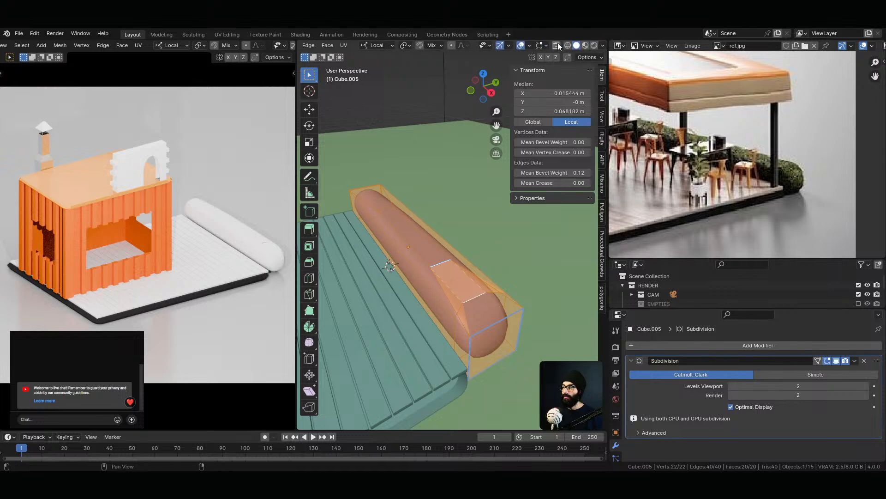
{"action": "left_click", "coordinate": [547, 46]}
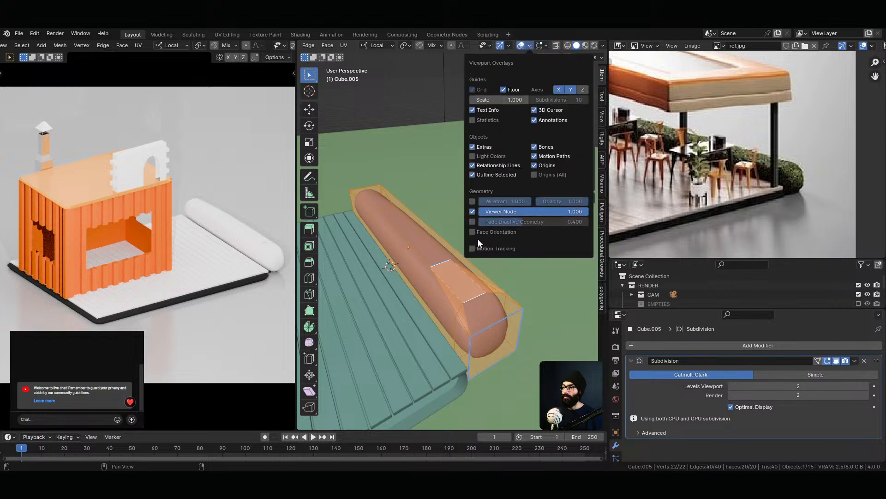
{"action": "left_click", "coordinate": [472, 232]}
{"action": "middle_click_drag", "start_coordinate": [461, 194], "coordinate": [477, 239]}
{"action": "left_click", "coordinate": [452, 181]}
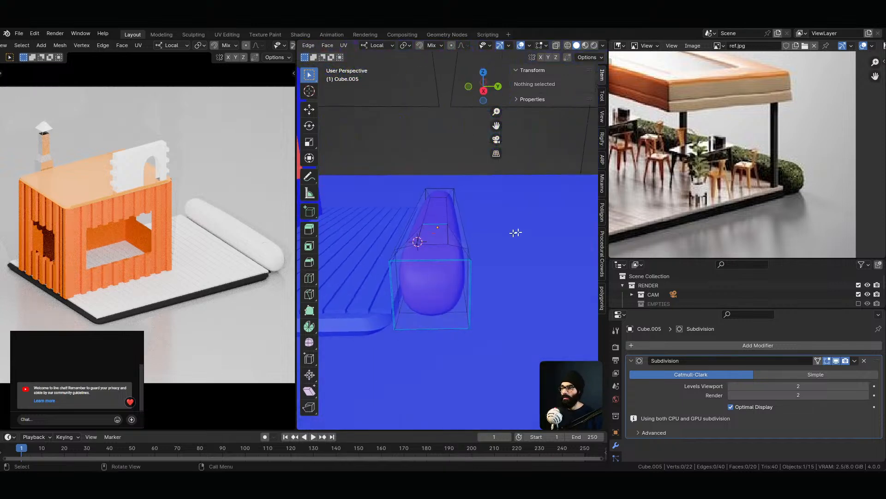
{"action": "key", "text": "q"}
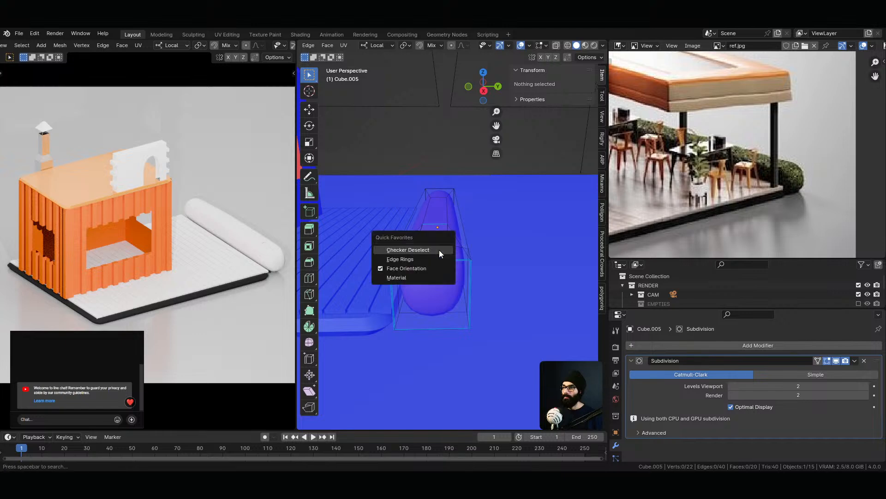
{"action": "left_click", "coordinate": [415, 269]}
Select the edges framing the hedge's near end in Edit Mode to inspect its topology, and return to Object Mode
{"action": "mouse_move", "coordinate": [522, 295]}
{"action": "middle_mouse_down"}
{"action": "mouse_move", "coordinate": [566, 298]}
{"action": "mouse_move", "coordinate": [480, 295]}
{"action": "mouse_move", "coordinate": [450, 317]}
{"action": "mouse_move", "coordinate": [439, 303]}
{"action": "mouse_move", "coordinate": [413, 173]}
{"action": "mouse_move", "coordinate": [379, 256]}
{"action": "mouse_move", "coordinate": [347, 287]}
{"action": "mouse_move", "coordinate": [385, 295]}
{"action": "mouse_move", "coordinate": [374, 284]}
{"action": "mouse_move", "coordinate": [535, 268]}
{"action": "middle_mouse_up"}
{"action": "key", "text": "ctrl+Tab"}
{"action": "left_click", "coordinate": [442, 302]}
{"action": "key", "text": "Tab"}
{"action": "left_click", "coordinate": [503, 242], "text": "alt"}
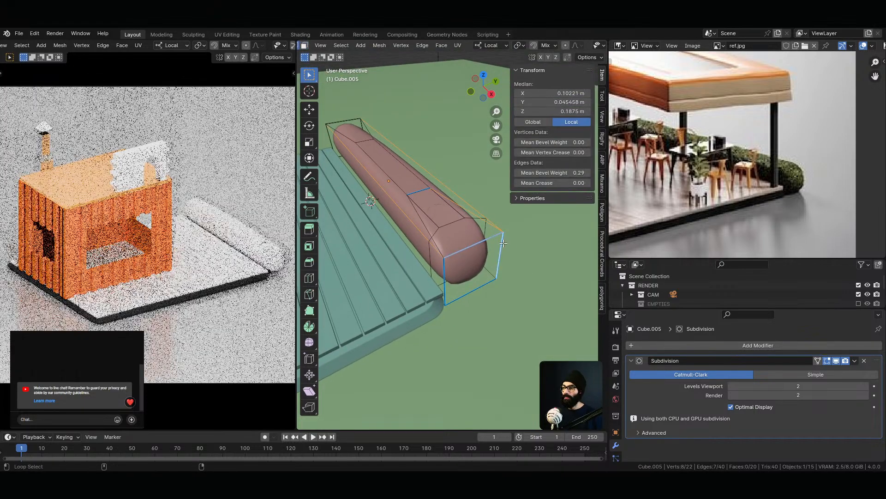
{"action": "middle_click_drag", "start_coordinate": [500, 260], "coordinate": [353, 251]}
{"action": "key", "text": "ctrl+z"}
{"action": "left_click", "coordinate": [441, 241], "text": "alt+shift"}
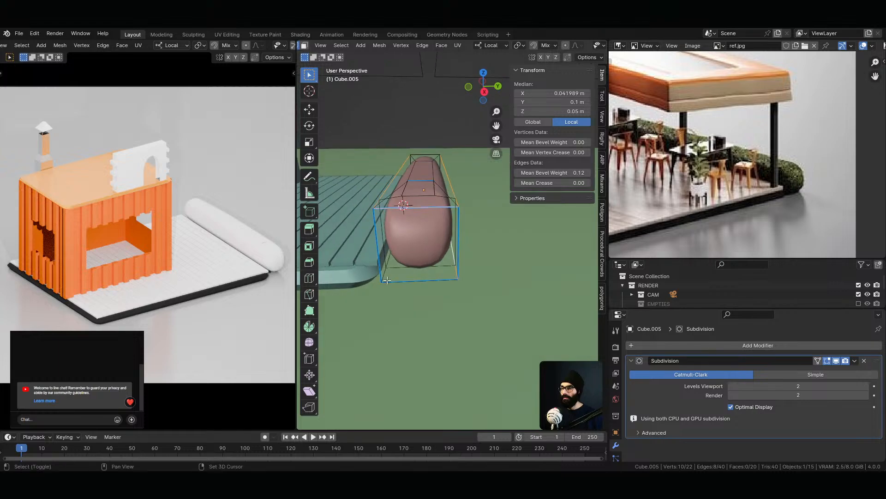
{"action": "left_click", "coordinate": [385, 276], "text": "alt+shift"}
{"action": "middle_click_drag", "start_coordinate": [385, 276], "coordinate": [365, 314]}
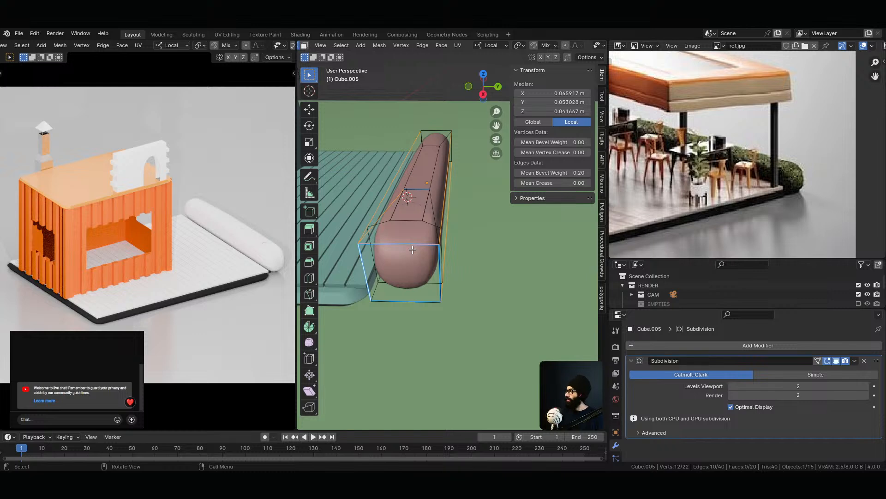
{"action": "key", "text": "alt+Tab"}
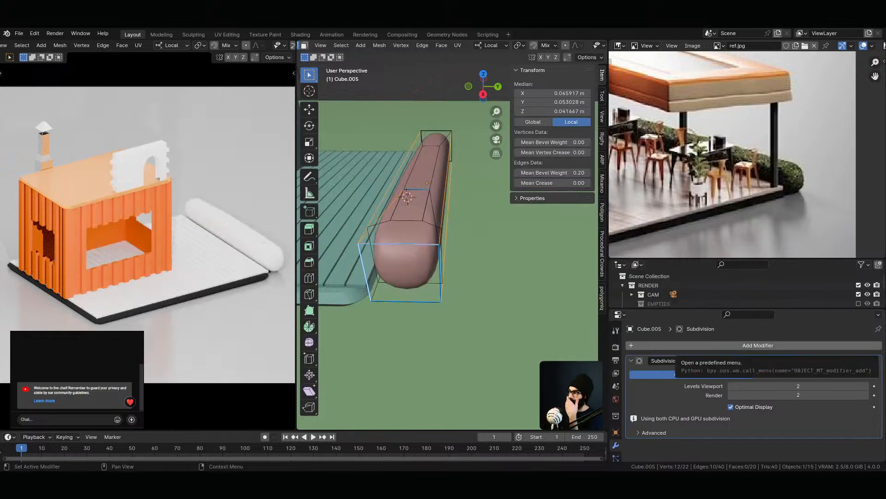
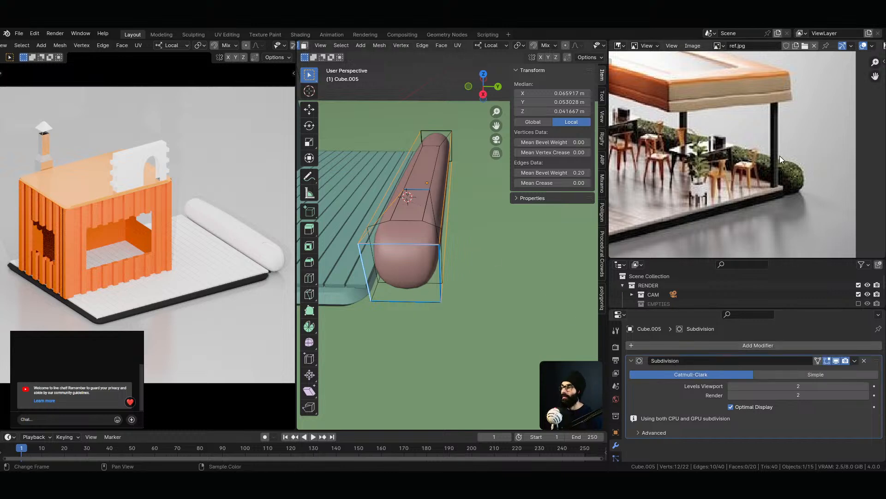
{"action": "middle_click_drag", "start_coordinate": [522, 254], "coordinate": [499, 293]}
{"action": "key", "text": "Tab"}
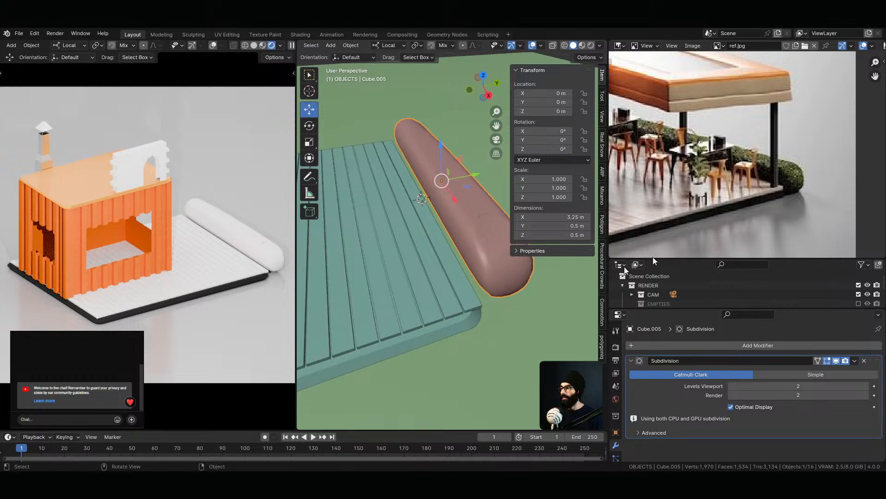
Create a new material on the hedge and name it Grass_bed
{"action": "scroll", "coordinate": [793, 171], "scroll_direction": "up", "scroll_amount": 3}
{"action": "scroll", "coordinate": [792, 174], "scroll_direction": "down", "scroll_amount": 4}
{"action": "scroll", "coordinate": [791, 176], "scroll_direction": "up", "scroll_amount": 3}
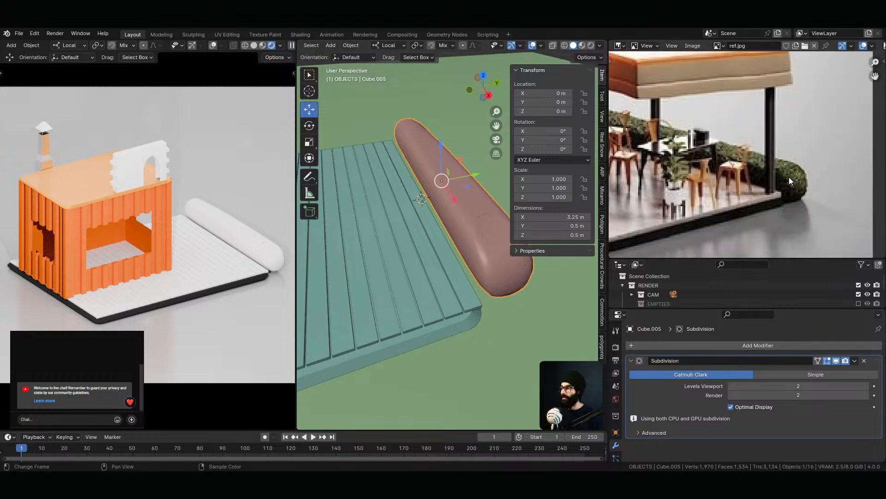
{"action": "scroll", "coordinate": [615, 414], "scroll_direction": "down", "scroll_amount": 5}
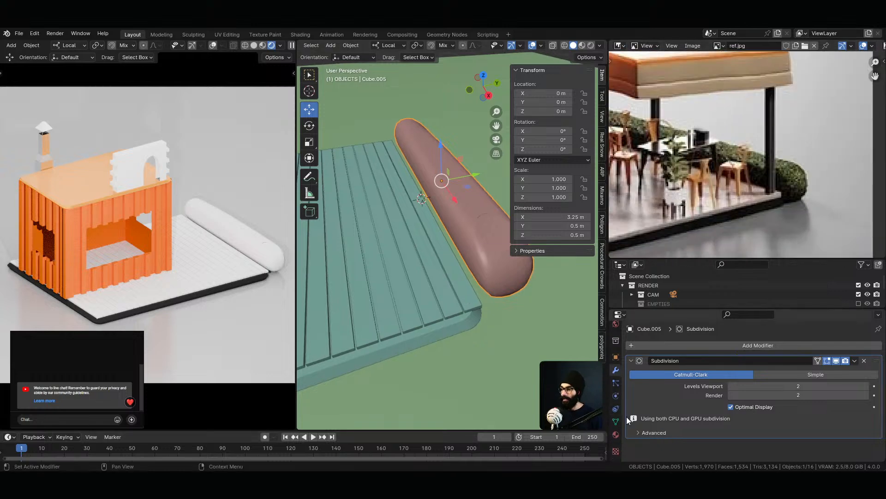
{"action": "left_click", "coordinate": [616, 435]}
{"action": "left_click", "coordinate": [732, 381]}
{"action": "left_click", "coordinate": [706, 385]}
{"action": "type", "text": "Grass_bed"}
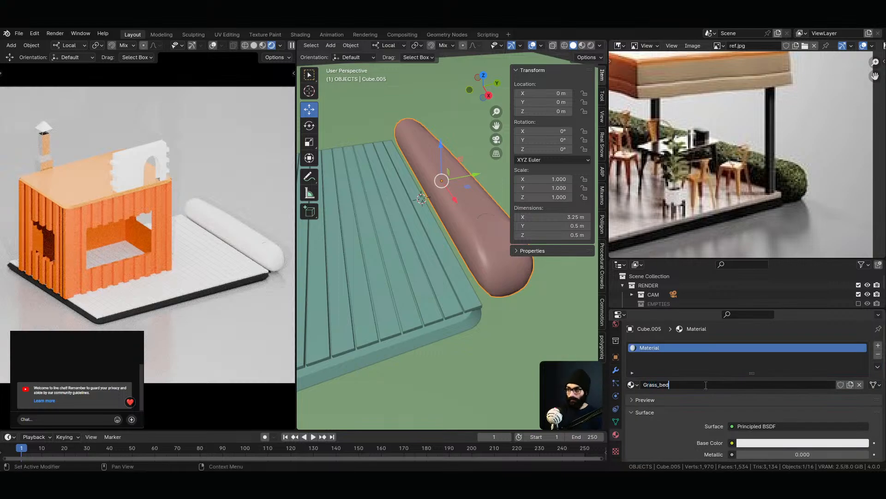
{"action": "key", "text": "Return"}
Set the Grass_bed base color to a dark green with hue about 0.3, saturation 0.72 and value 0.07
{"action": "left_click", "coordinate": [764, 442]}
{"action": "scroll", "coordinate": [796, 180], "scroll_direction": "up", "scroll_amount": 3}
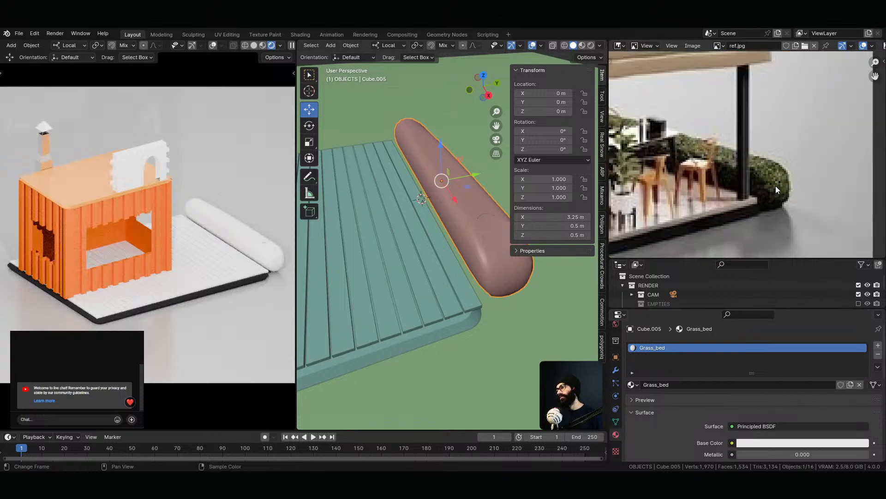
{"action": "left_click", "coordinate": [827, 443]}
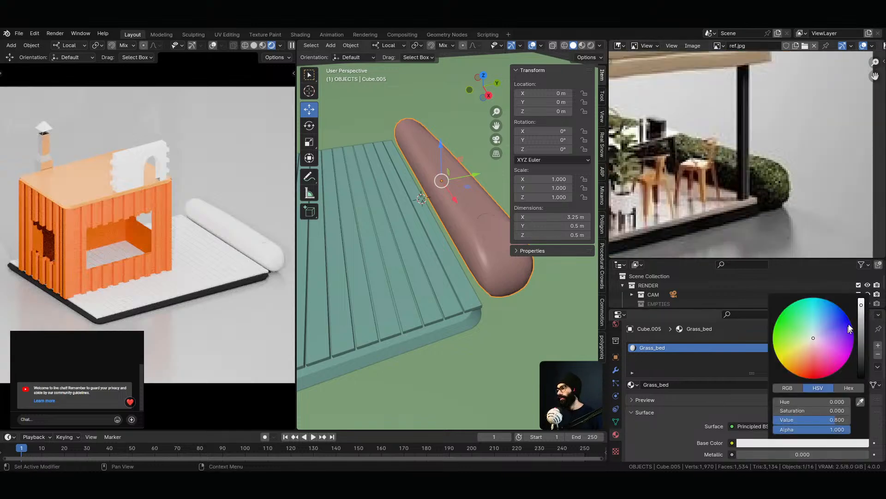
{"action": "left_click_drag", "start_coordinate": [814, 346], "coordinate": [794, 333]}
{"action": "left_click_drag", "start_coordinate": [861, 312], "coordinate": [862, 355]}
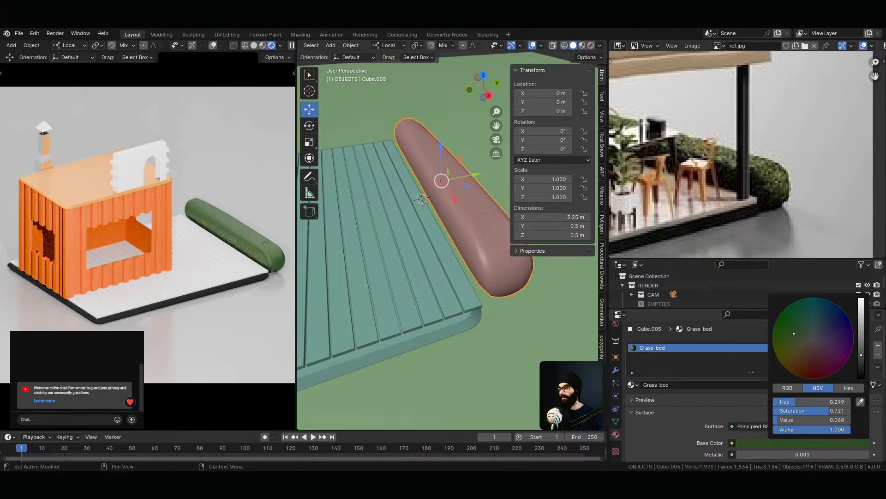
Compare the green hedge in the rendered view with the hedge in the reference image
{"action": "scroll", "coordinate": [748, 181], "scroll_direction": "up", "scroll_amount": 5}
{"action": "scroll", "coordinate": [748, 182], "scroll_direction": "down", "scroll_amount": 4}
{"action": "scroll", "coordinate": [747, 183], "scroll_direction": "down", "scroll_amount": 4}
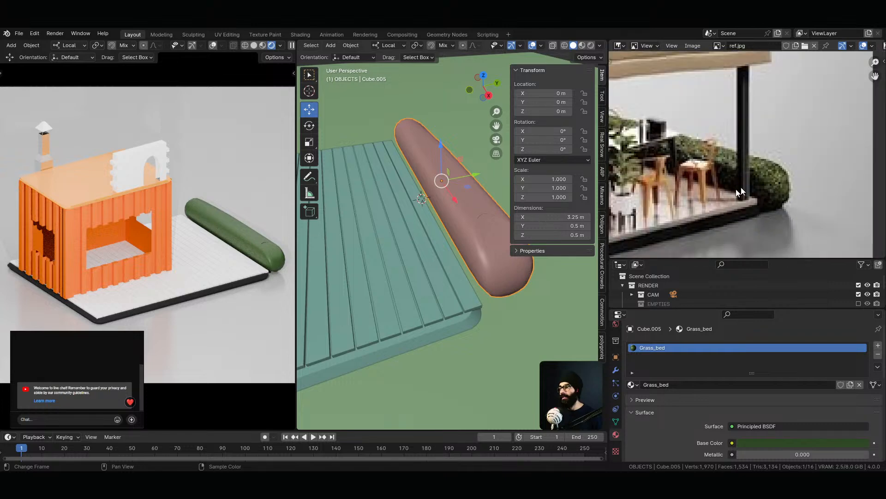
{"action": "scroll", "coordinate": [780, 200], "scroll_direction": "up", "scroll_amount": 1}
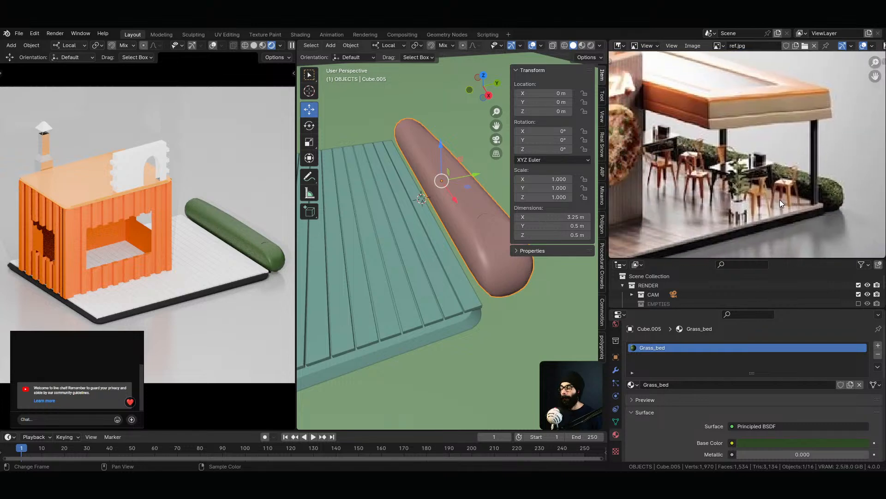
{"action": "scroll", "coordinate": [780, 199], "scroll_direction": "down", "scroll_amount": 4}
{"action": "scroll", "coordinate": [727, 200], "scroll_direction": "up", "scroll_amount": 4}
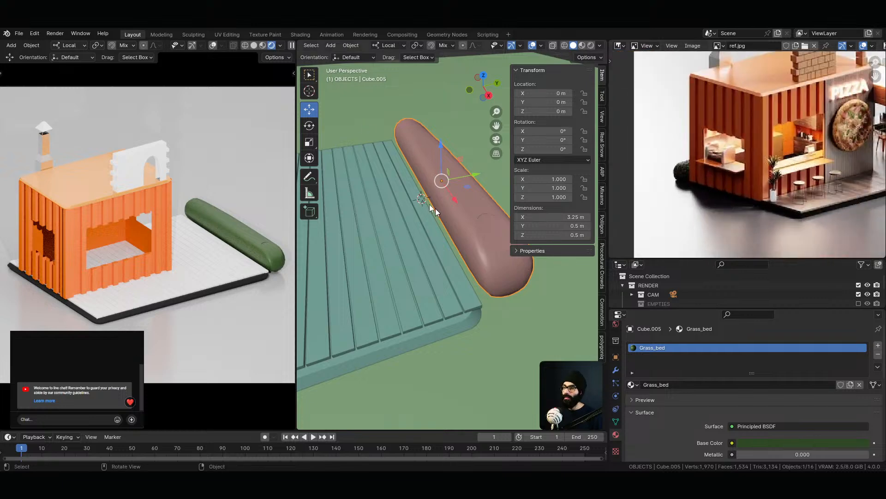
{"action": "scroll", "coordinate": [243, 248], "scroll_direction": "up", "scroll_amount": 4}
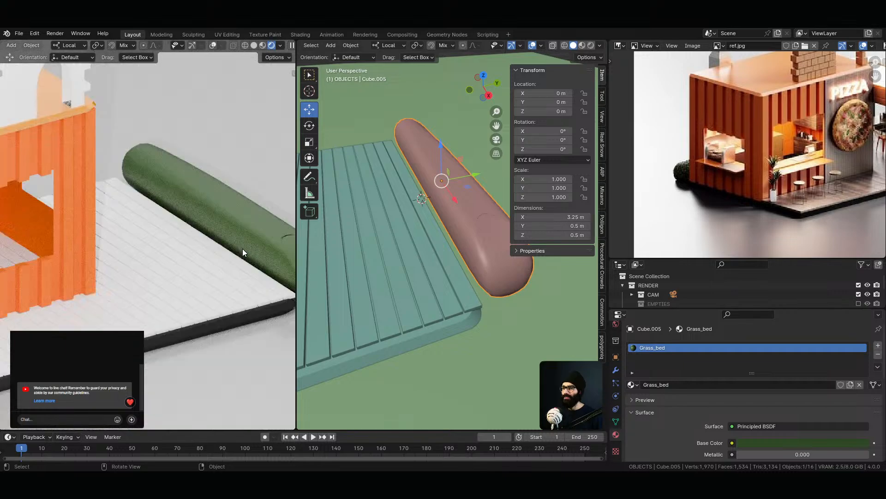
{"action": "scroll", "coordinate": [235, 258], "scroll_direction": "down", "scroll_amount": 5}
{"action": "scroll", "coordinate": [235, 262], "scroll_direction": "up", "scroll_amount": 3}
{"action": "scroll", "coordinate": [757, 166], "scroll_direction": "down", "scroll_amount": 3}
{"action": "scroll", "coordinate": [768, 181], "scroll_direction": "up", "scroll_amount": 4}
Lighten the Grass_bed material's green base color by raising its value, and check it against the reference hedge
{"action": "left_click", "coordinate": [802, 444]}
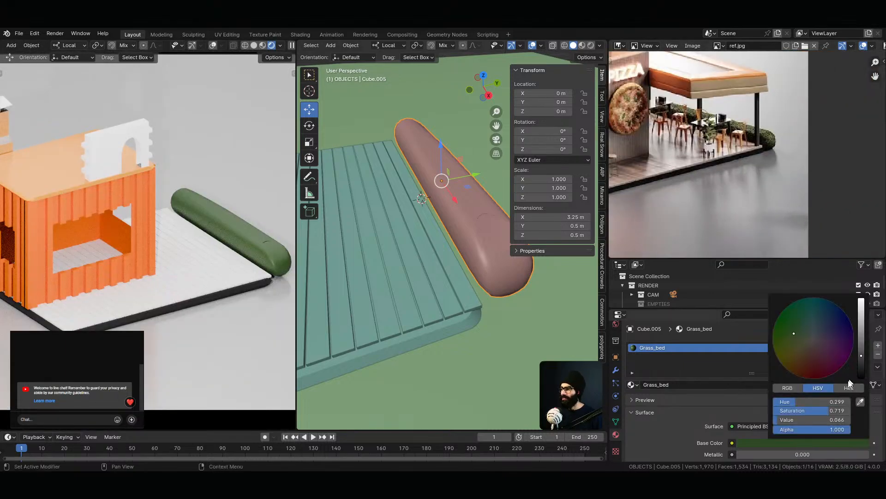
{"action": "left_click_drag", "start_coordinate": [805, 420], "coordinate": [783, 420]}
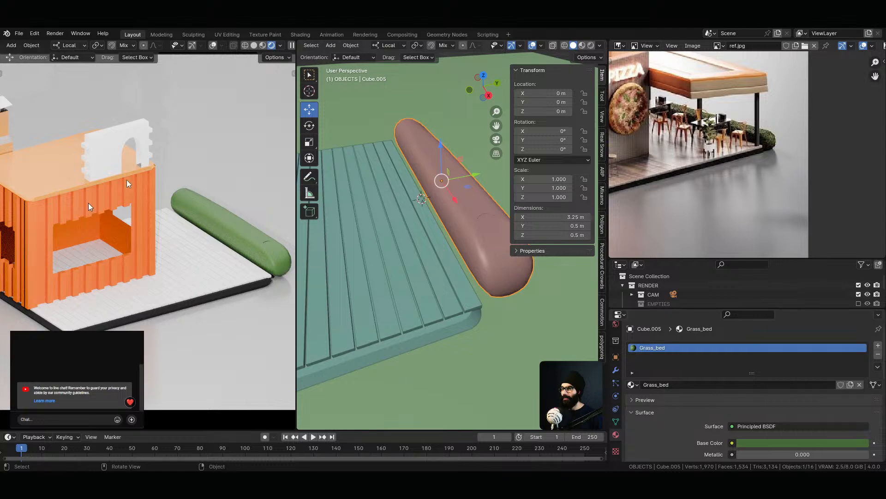
{"action": "scroll", "coordinate": [806, 405], "scroll_direction": "down", "scroll_amount": 2}
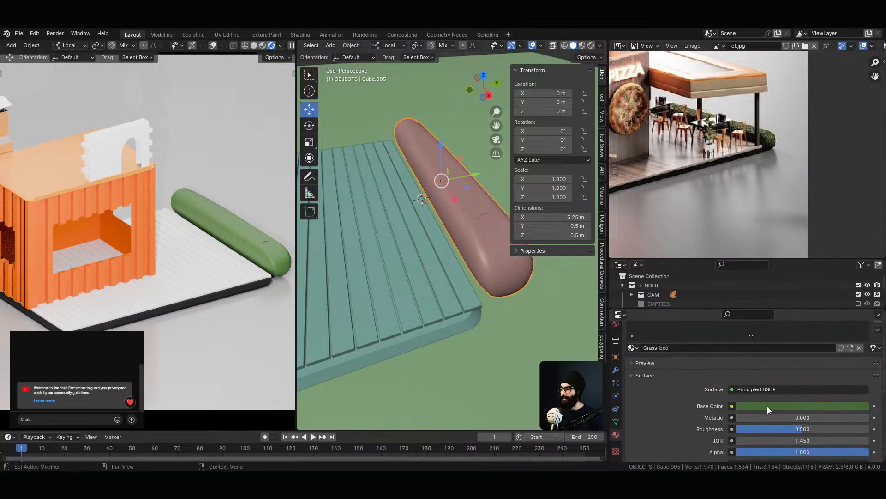
{"action": "left_click_drag", "start_coordinate": [766, 416], "coordinate": [737, 417]}
{"action": "scroll", "coordinate": [767, 143], "scroll_direction": "up", "scroll_amount": 8}
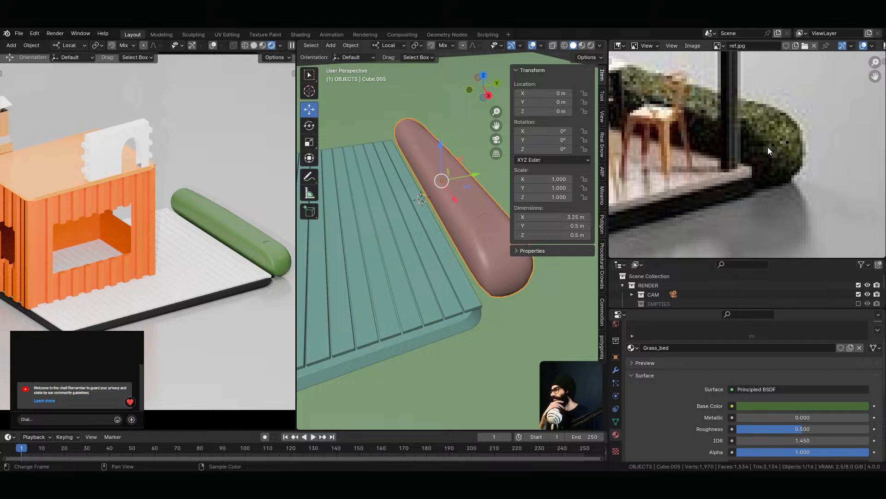
Try to edge-slide the vertical corner edge at the hedge's near end along the mesh in Edit Mode
{"action": "key", "text": "ctrl+Tab"}
{"action": "left_click", "coordinate": [534, 282]}
{"action": "middle_click_drag", "start_coordinate": [533, 281], "coordinate": [551, 260]}
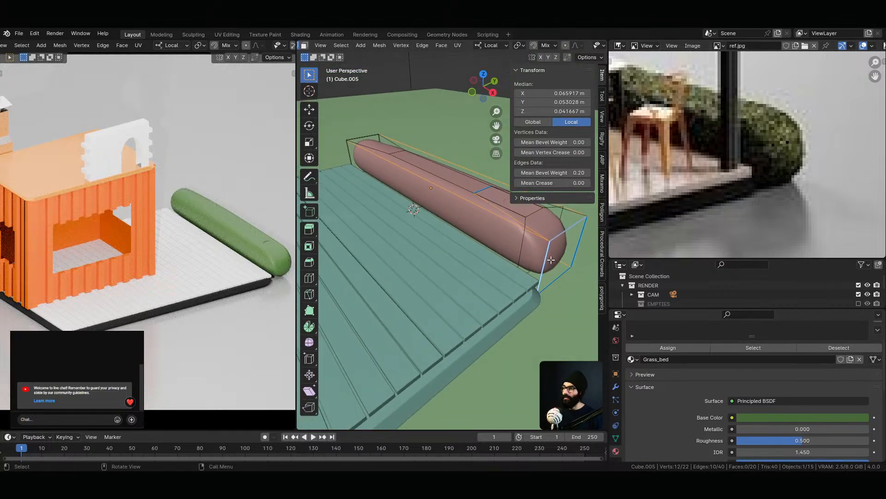
{"action": "left_click", "coordinate": [548, 258]}
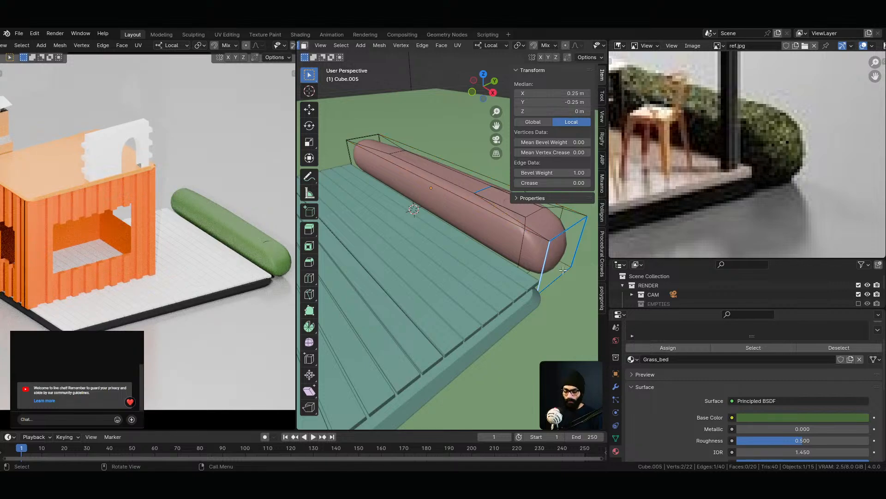
{"action": "key", "text": "g"}
{"action": "key", "text": "g"}
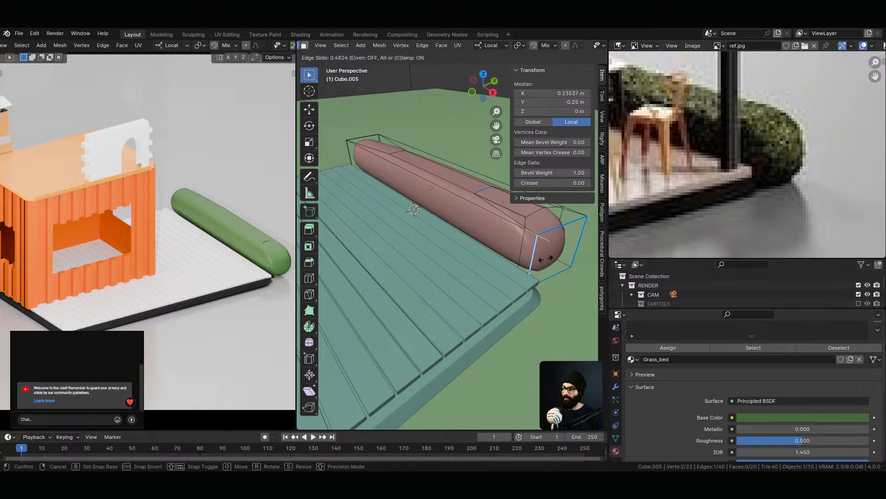
{"action": "right_click", "coordinate": [545, 259]}
{"action": "middle_click_drag", "start_coordinate": [552, 277], "coordinate": [573, 292]}
{"action": "left_click", "coordinate": [548, 252], "text": "shift"}
{"action": "key", "text": "g"}
{"action": "key", "text": "g"}
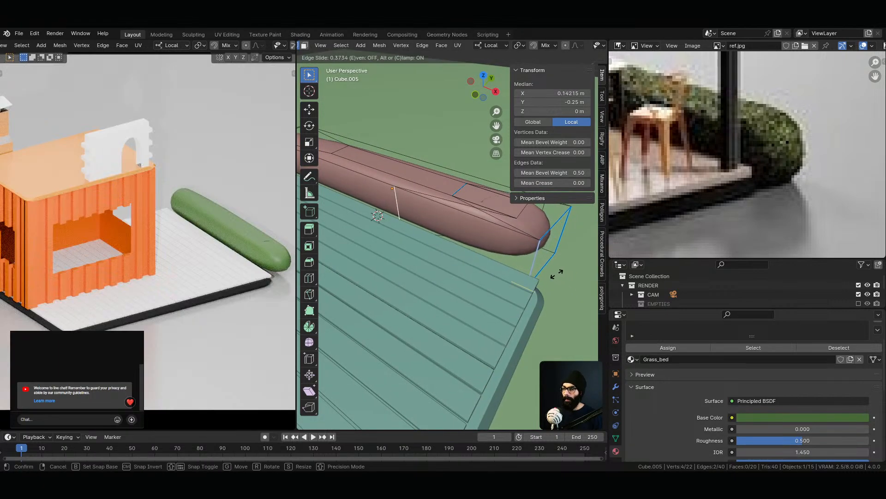
{"action": "left_click", "coordinate": [536, 269]}
Add a centred loop cut around the short section at the hedge's near end
{"action": "key", "text": "ctrl+r"}
{"action": "left_click", "coordinate": [535, 251]}
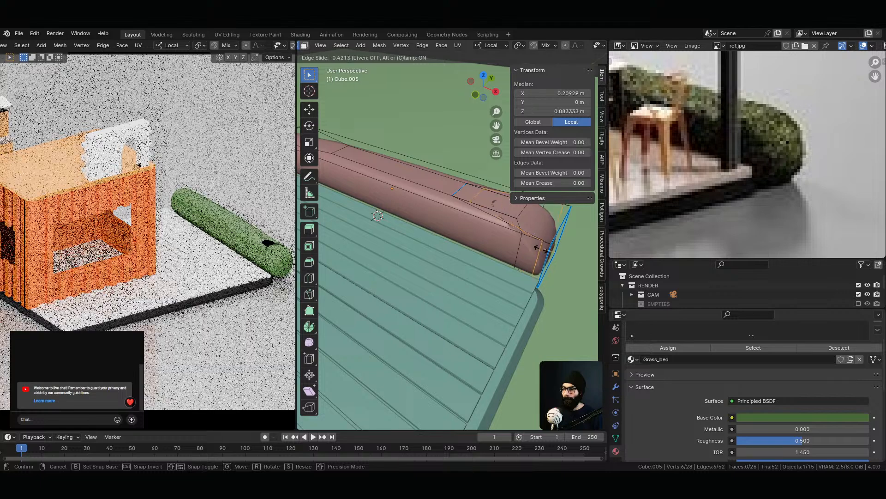
{"action": "right_click", "coordinate": [570, 252]}
{"action": "middle_click_drag", "start_coordinate": [570, 251], "coordinate": [425, 276]}
Return to Object Mode and delete the hedge object
{"action": "key", "text": "ctrl+Tab"}
{"action": "left_click", "coordinate": [468, 255]}
{"action": "scroll", "coordinate": [469, 245], "scroll_direction": "down", "scroll_amount": 2}
{"action": "key", "text": "x"}
{"action": "left_click", "coordinate": [445, 259]}
Add a cylinder with a 0.3 m radius at the 3D cursor as the new base for the hedge
{"action": "key", "text": "shift+a"}
{"action": "mouse_move", "coordinate": [423, 278]}
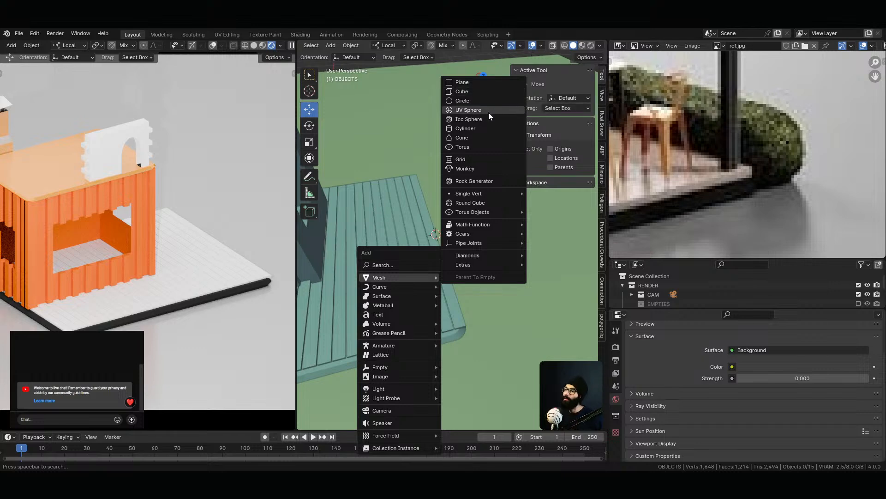
{"action": "left_click", "coordinate": [486, 129]}
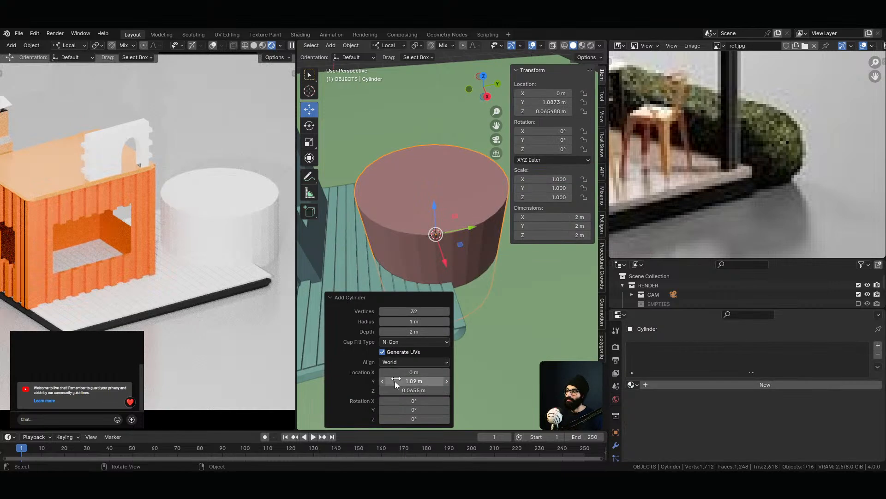
{"action": "left_click", "coordinate": [420, 321]}
{"action": "type", "text": "."}
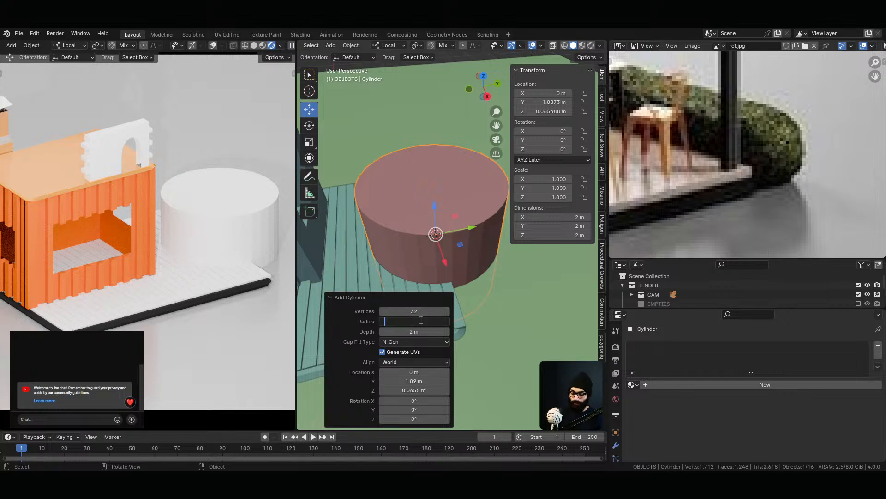
{"action": "type", "text": "3"}
{"action": "key", "text": "Return"}
{"action": "middle_click_drag", "start_coordinate": [433, 212], "coordinate": [549, 288]}
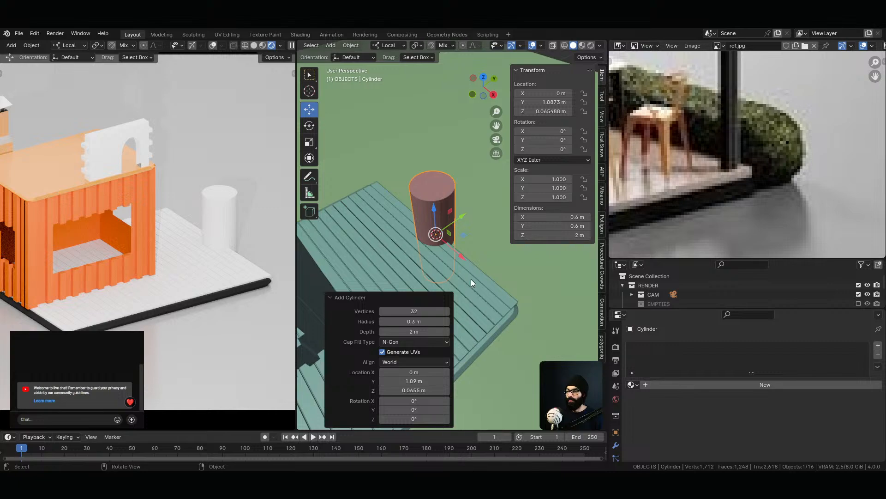
Try to tilt the new cylinder about the X axis, and undo its addition
{"action": "left_click_drag", "start_coordinate": [414, 400], "coordinate": [444, 400]}
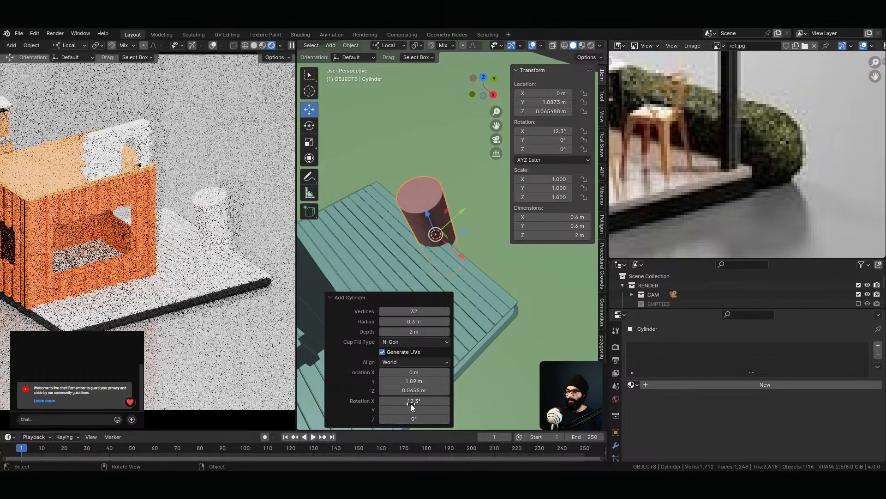
{"action": "key", "text": "ctrl+z"}
{"action": "middle_click_drag", "start_coordinate": [453, 282], "coordinate": [400, 272]}
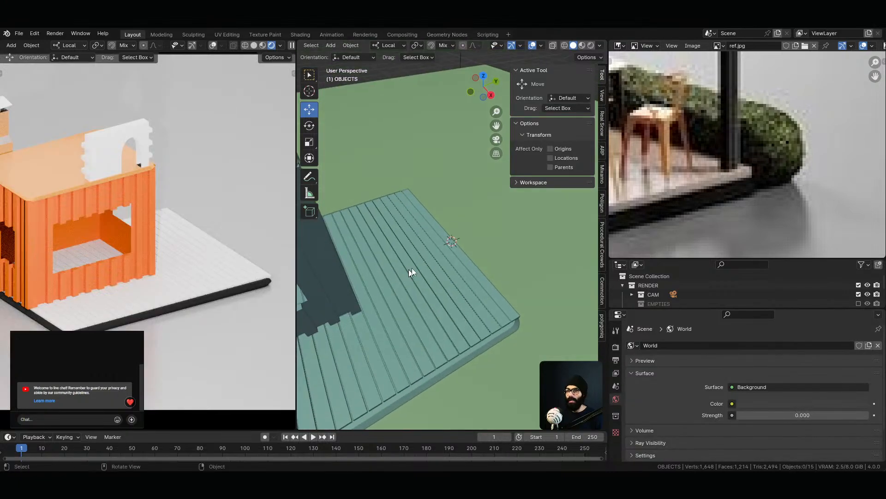
Add a mesh cylinder with a 0.3 m radius and 2 m depth at the 3D cursor on the deck's edge
{"action": "key", "text": "shift+a"}
{"action": "mouse_move", "coordinate": [447, 255]}
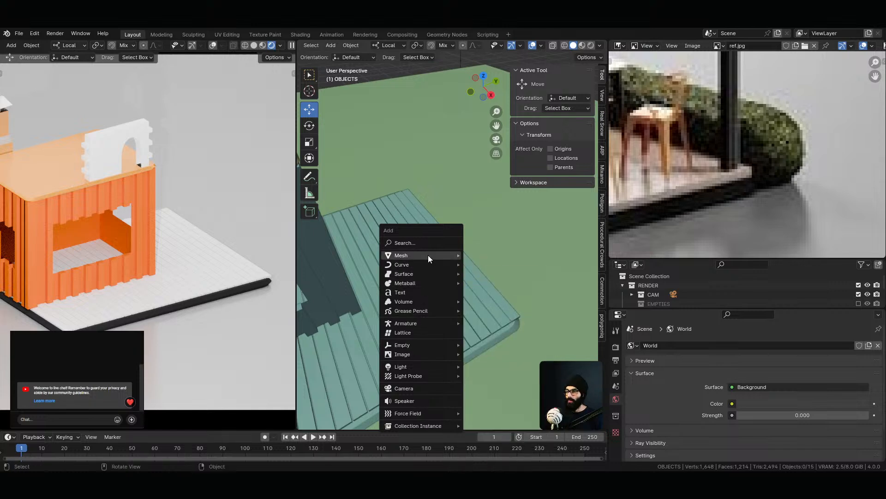
{"action": "mouse_move", "coordinate": [428, 255]}
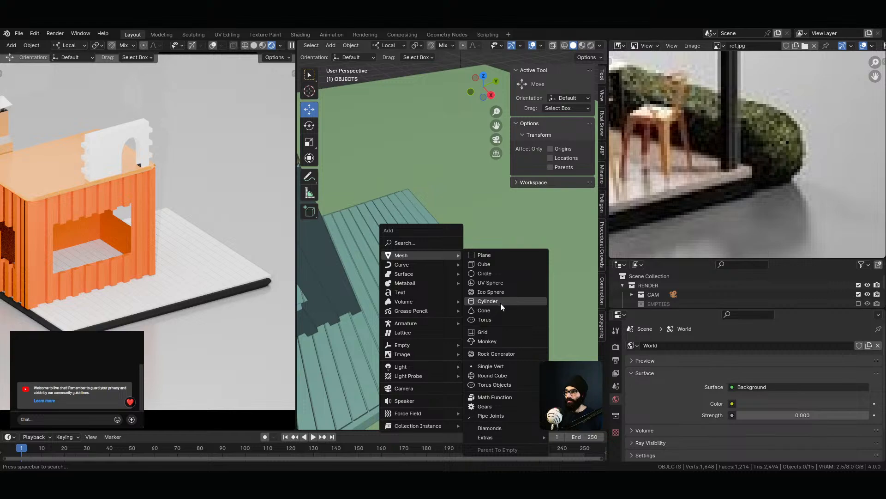
{"action": "left_click", "coordinate": [501, 303]}
{"action": "key", "text": "alt+Tab"}
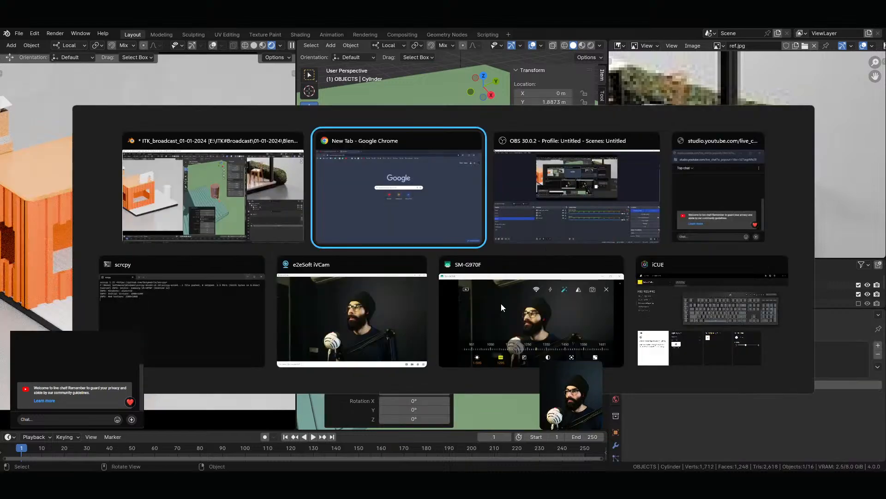
{"action": "key", "text": "alt+Tab"}
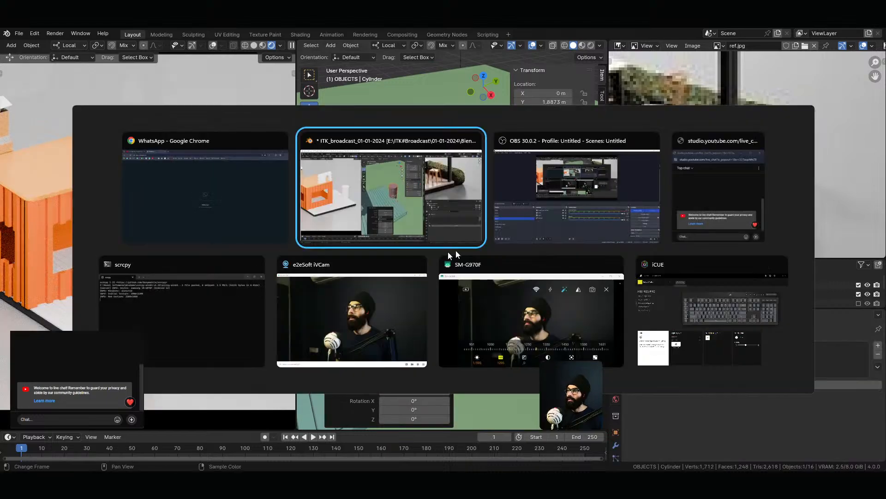
{"action": "key", "text": "alt+Tab"}
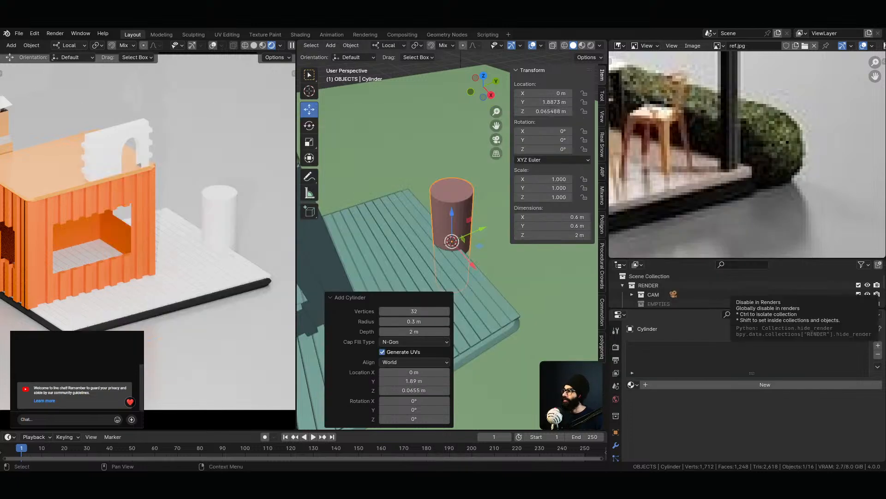
{"action": "key", "text": "alt+Tab"}
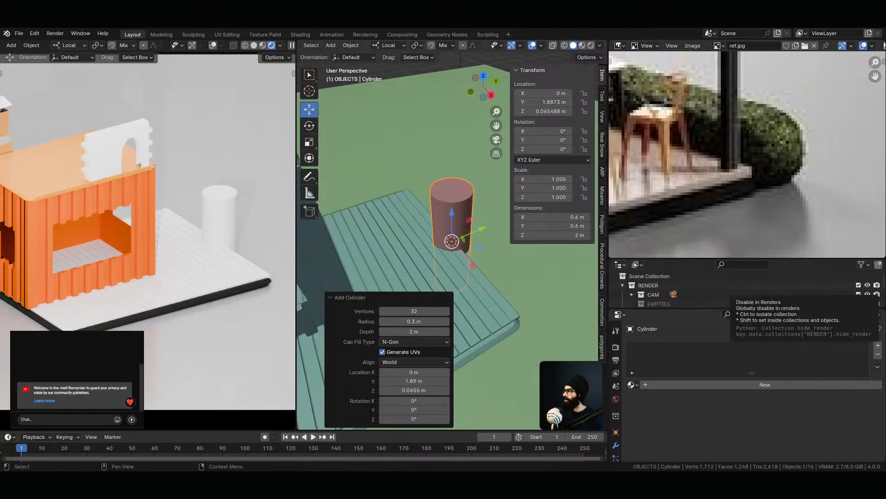
{"action": "key", "text": "alt+Tab"}
{"action": "key", "text": "alt+Tab"}
Rotate the cylinder -90° about its local Y axis so it lies along the deck's edge
{"action": "middle_click_drag", "start_coordinate": [472, 233], "coordinate": [453, 276]}
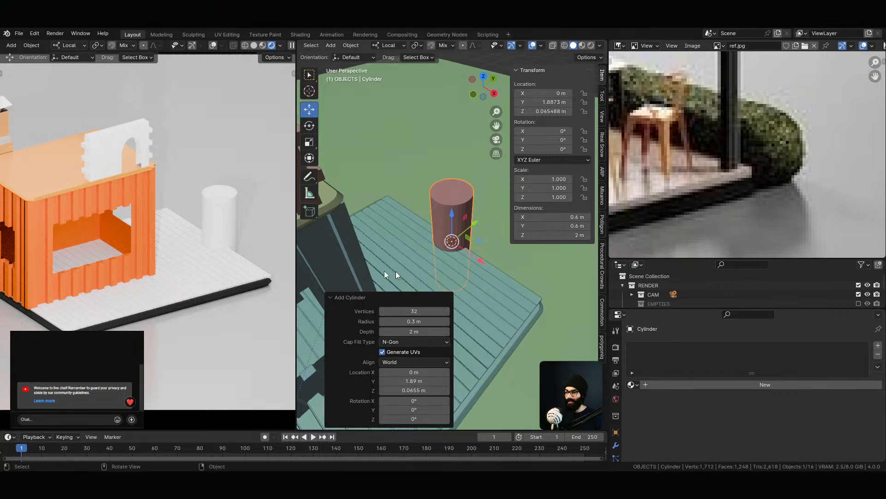
{"action": "left_click", "coordinate": [330, 296]}
{"action": "key", "text": "shift+space"}
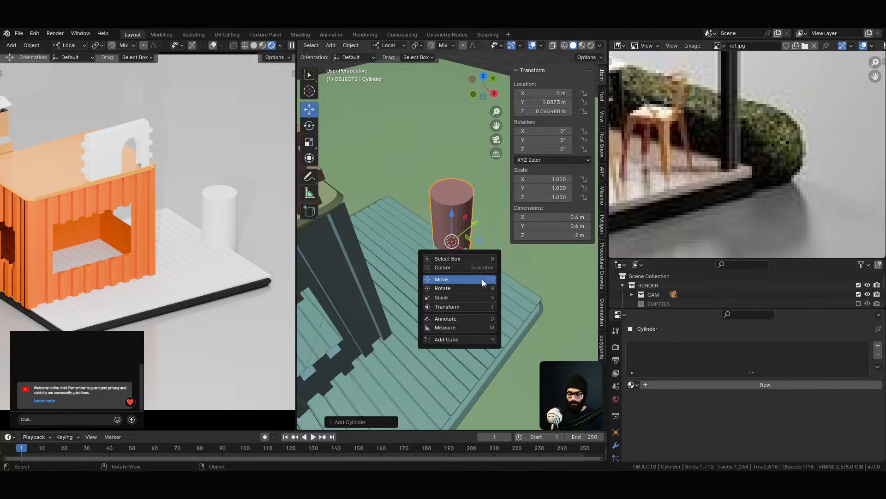
{"action": "key", "text": "r"}
{"action": "left_click_drag", "start_coordinate": [475, 241], "coordinate": [462, 220]}
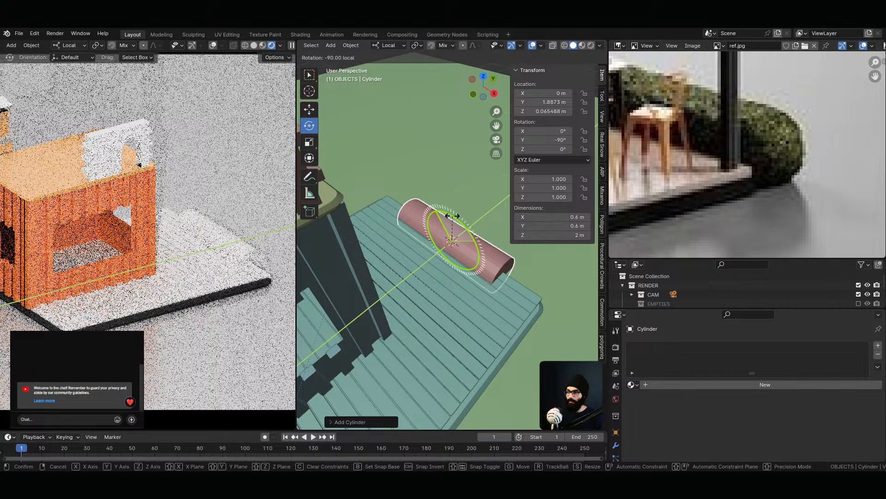
Move the cylinder 0.3 m outward along Y so it lies beside the deck
{"action": "middle_click_drag", "start_coordinate": [462, 220], "coordinate": [412, 231]}
{"action": "key", "text": "shift+space"}
{"action": "key", "text": "g"}
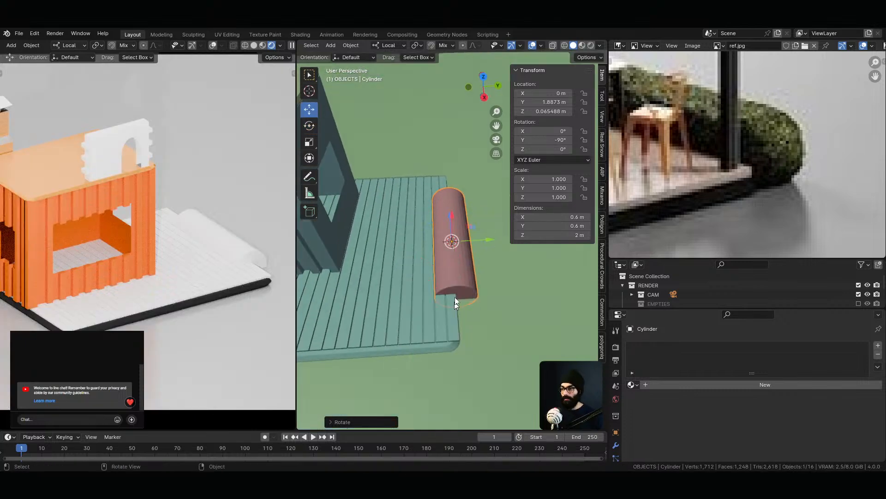
{"action": "left_click_drag", "start_coordinate": [481, 241], "coordinate": [459, 274], "text": "ctrl"}
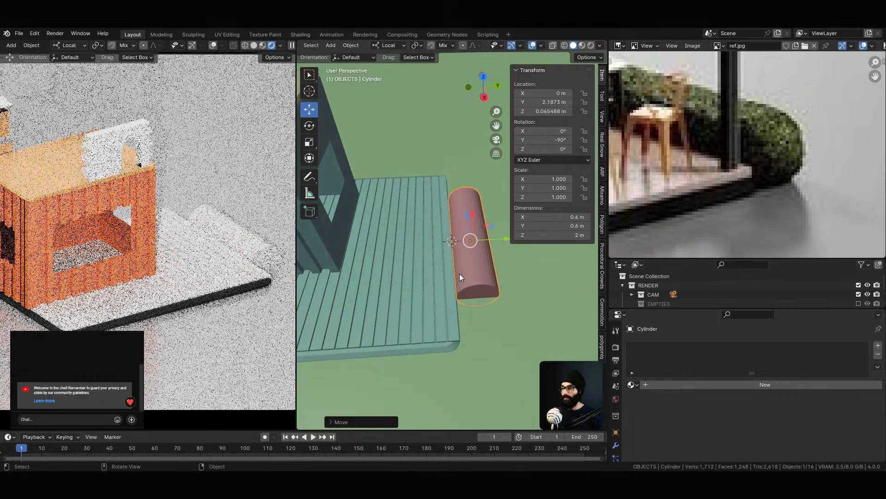
Scale the cylinder along its local Z axis by about 1.62, making it about 3.25 m long to span the deck's side
{"action": "middle_click_drag", "start_coordinate": [459, 273], "coordinate": [465, 294]}
{"action": "key", "text": "s"}
{"action": "key", "text": "z"}
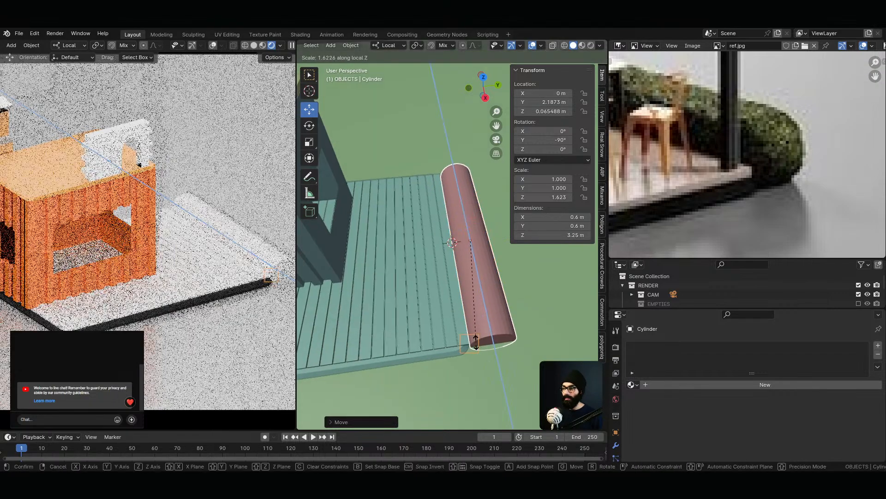
{"action": "left_click", "coordinate": [476, 342]}
{"action": "key", "text": "Home"}
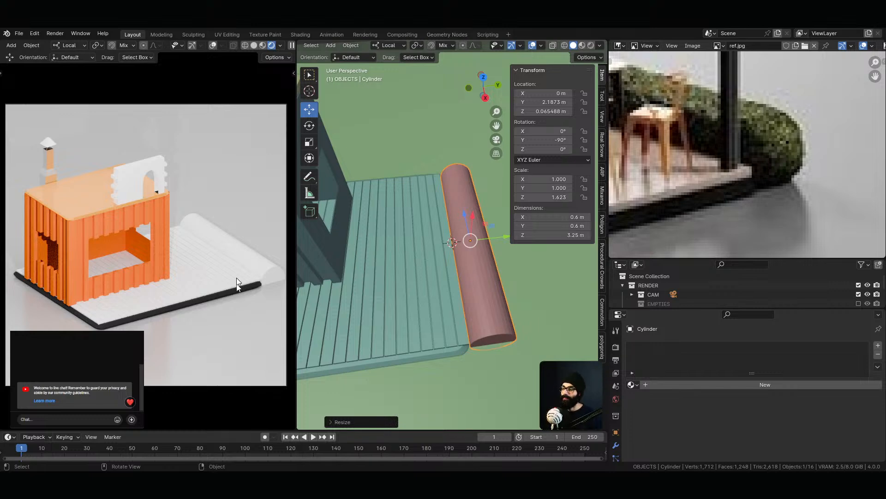
Try to lower the cylinder along its local X axis and shift it along its local Z axis
{"action": "middle_click_drag", "start_coordinate": [442, 328], "coordinate": [458, 203]}
{"action": "key", "text": "g"}
{"action": "key", "text": "x"}
{"action": "key", "text": "x"}
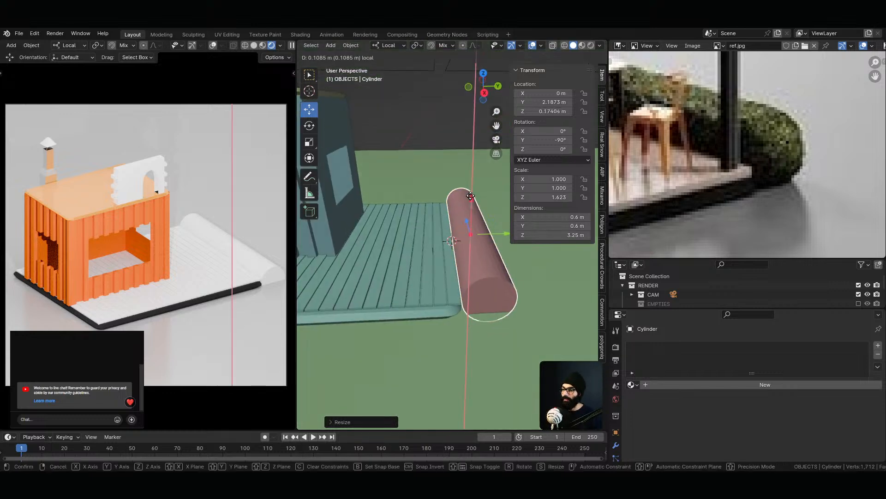
{"action": "left_click", "coordinate": [466, 265]}
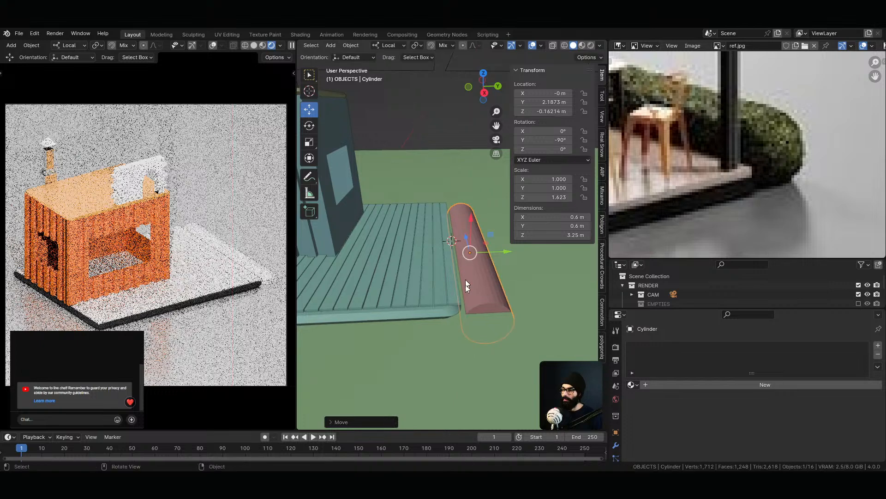
{"action": "key", "text": "g"}
{"action": "key", "text": "z"}
{"action": "key", "text": "z"}
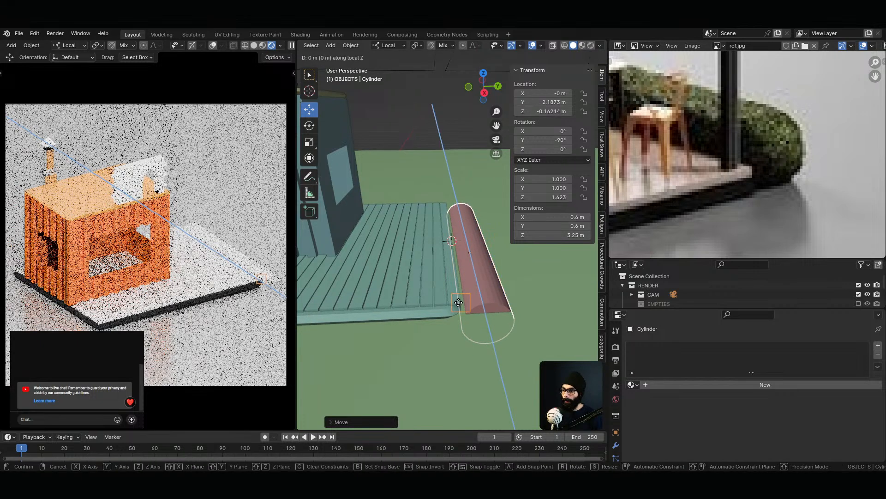
{"action": "right_click", "coordinate": [470, 287]}
Switch the transform orientation to Global and move the cylinder vertically to Z 0.3 m so it rests on the ground
{"action": "middle_click_drag", "start_coordinate": [450, 276], "coordinate": [458, 197]}
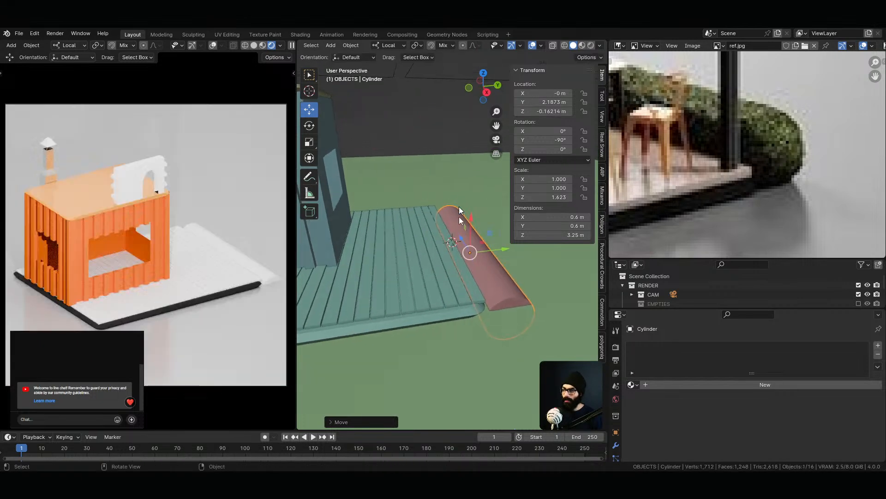
{"action": "key", "text": "comma"}
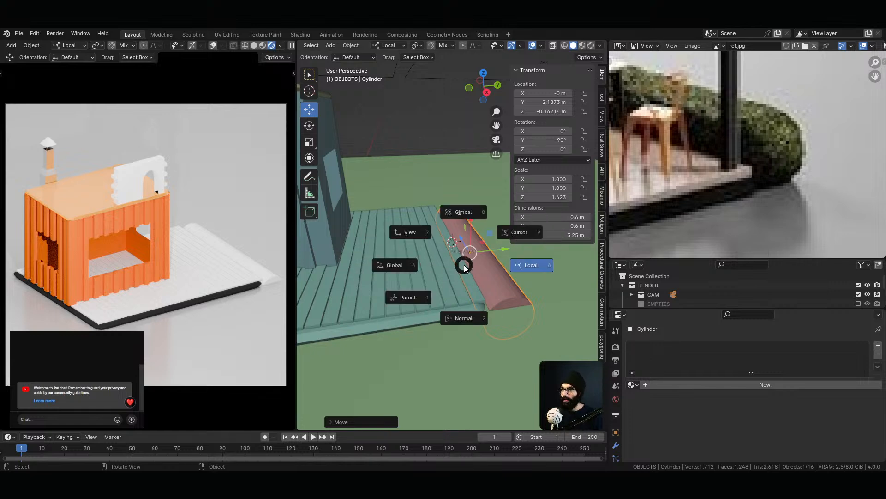
{"action": "left_click", "coordinate": [403, 268]}
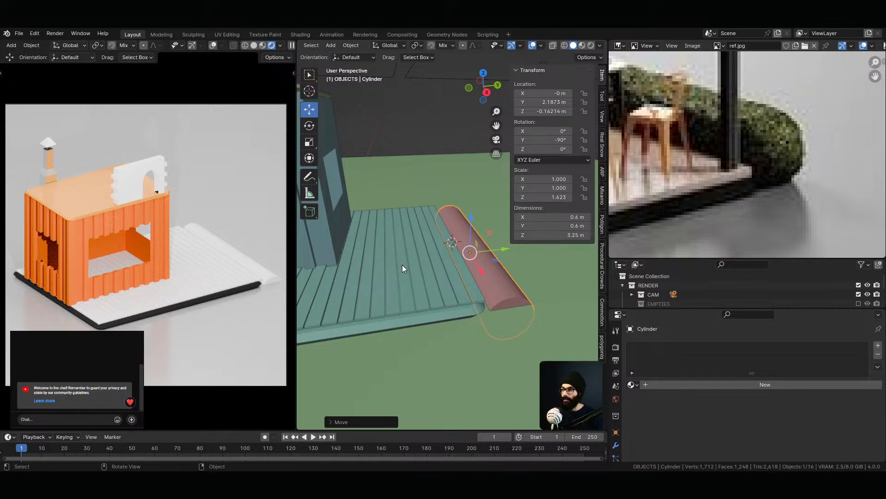
{"action": "key", "text": "g"}
{"action": "key", "text": "z"}
{"action": "left_click", "coordinate": [475, 255]}
{"action": "mouse_move", "coordinate": [473, 314]}
{"action": "middle_mouse_down"}
{"action": "mouse_move", "coordinate": [484, 295]}
{"action": "mouse_move", "coordinate": [472, 324]}
{"action": "middle_mouse_up"}
{"action": "key", "text": "g"}
{"action": "key", "text": "z"}
{"action": "left_click", "coordinate": [475, 270]}
{"action": "mouse_move", "coordinate": [475, 270]}
{"action": "middle_mouse_down"}
{"action": "mouse_move", "coordinate": [461, 267]}
{"action": "mouse_move", "coordinate": [471, 265]}
{"action": "middle_mouse_up"}
{"action": "key", "text": "g"}
{"action": "key", "text": "z"}
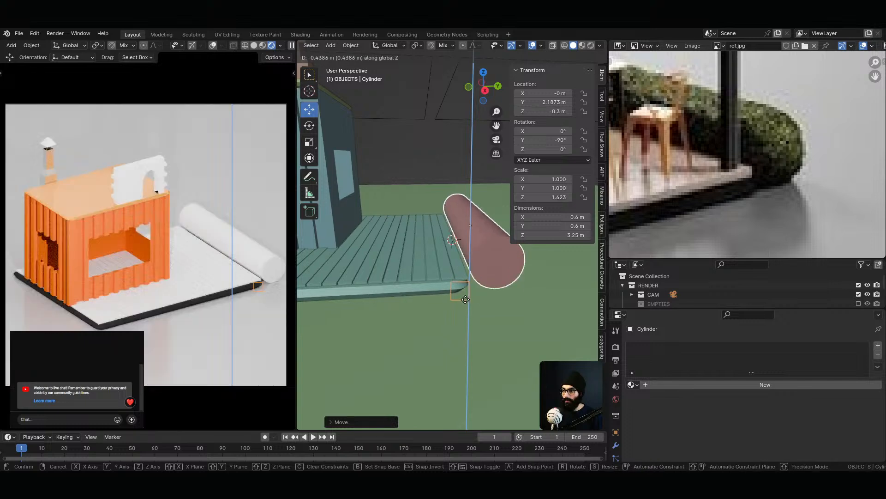
{"action": "left_click", "coordinate": [466, 302]}
Move the cylinder along Y toward the deck to about 2.12 m, checking its position in the side view
{"action": "key", "text": "KP_1"}
{"action": "scroll", "coordinate": [412, 289], "scroll_direction": "down", "scroll_amount": 1}
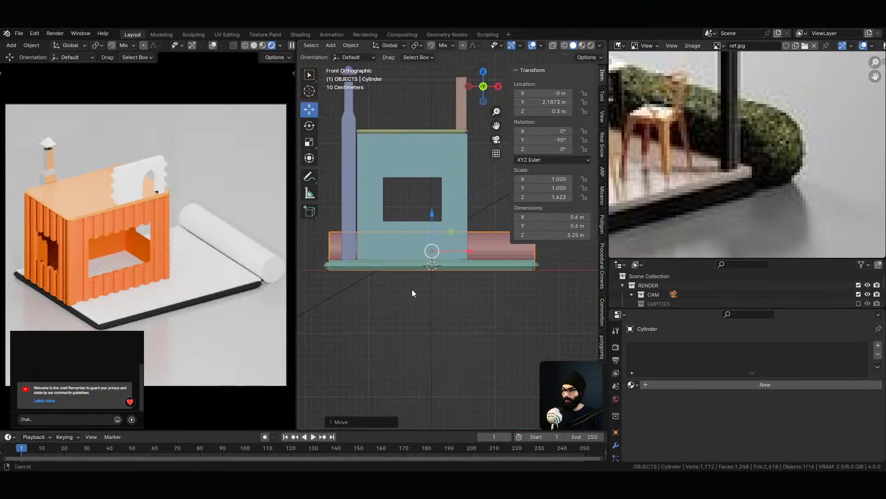
{"action": "key", "text": "KP_3"}
{"action": "scroll", "coordinate": [505, 303], "scroll_direction": "up", "scroll_amount": 2}
{"action": "scroll", "coordinate": [463, 328], "scroll_direction": "up", "scroll_amount": 3}
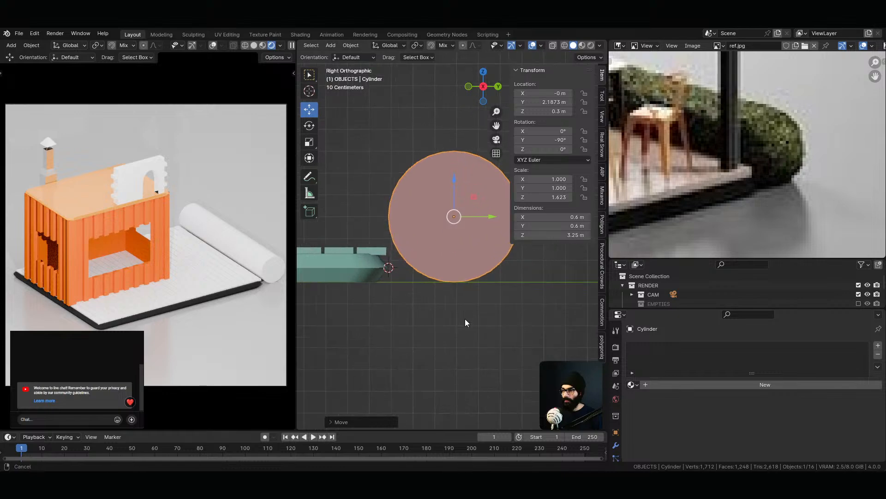
{"action": "key", "text": "g"}
{"action": "key", "text": "y"}
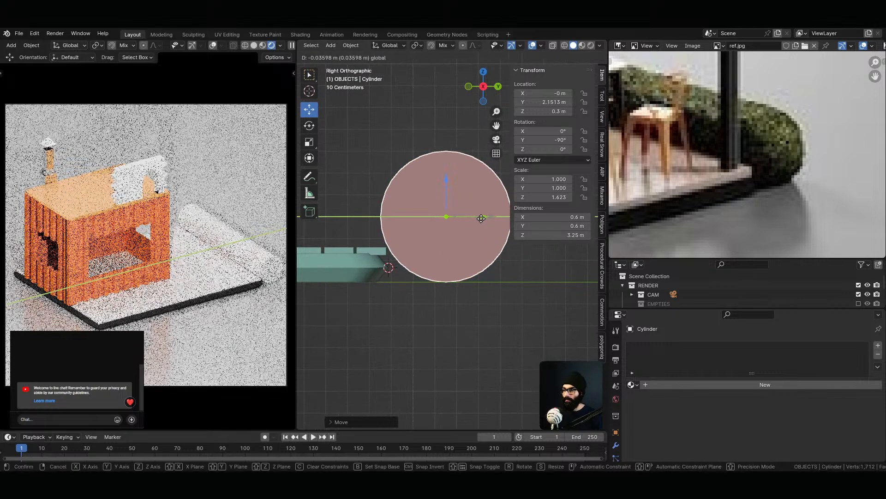
{"action": "left_click", "coordinate": [492, 286]}
{"action": "left_click_drag", "start_coordinate": [487, 220], "coordinate": [475, 220]}
{"action": "middle_click_drag", "start_coordinate": [369, 292], "coordinate": [454, 349]}
{"action": "middle_click_drag", "start_coordinate": [415, 325], "coordinate": [462, 201], "text": "ctrl"}
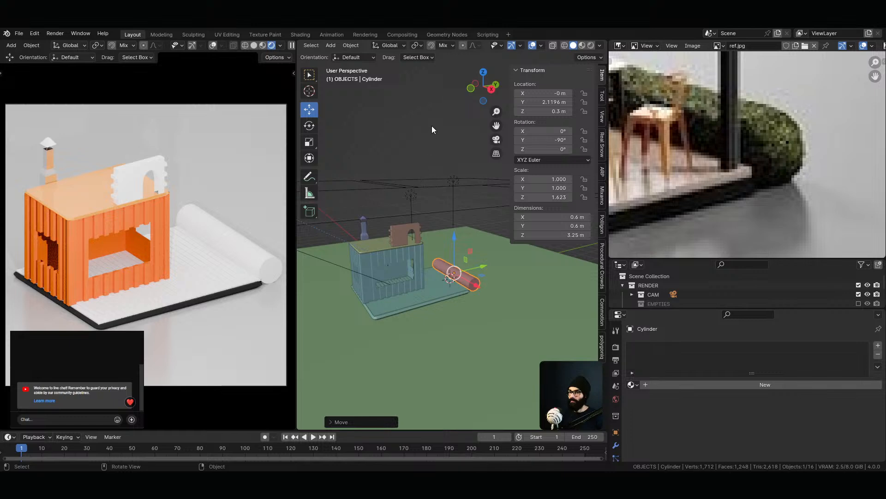
Try to inset the cylinder's near end cap in Edit Mode
{"action": "left_click", "coordinate": [451, 323]}
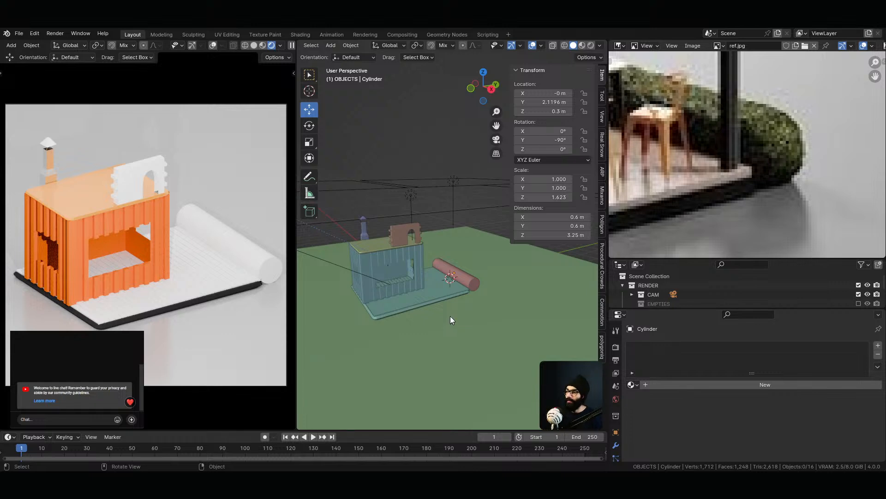
{"action": "left_click", "coordinate": [474, 279]}
{"action": "key", "text": "Tab"}
{"action": "middle_click_drag", "start_coordinate": [518, 320], "coordinate": [459, 291], "text": "ctrl"}
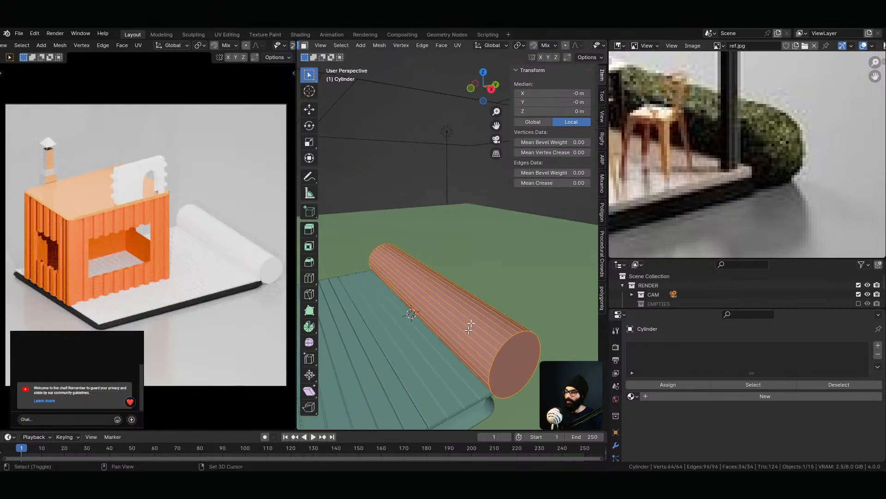
{"action": "middle_click_drag", "start_coordinate": [465, 337], "coordinate": [485, 306], "text": "shift"}
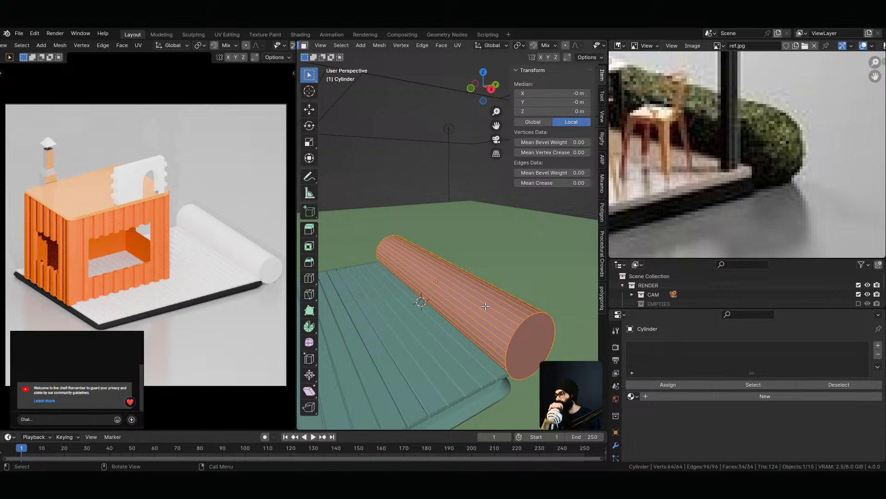
{"action": "key", "text": "3"}
{"action": "left_click", "coordinate": [529, 315]}
{"action": "key", "text": "i"}
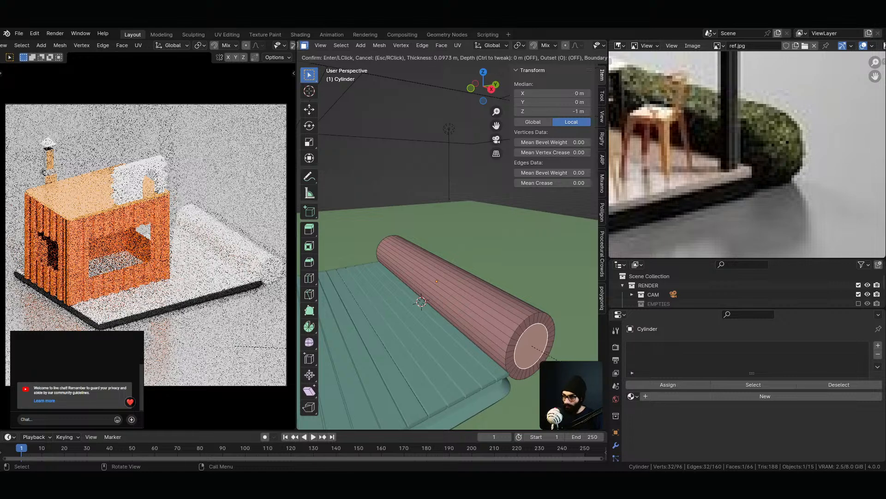
{"action": "key", "text": "Escape"}
Clear the face selection, return to Object Mode and add a level 2 Subdivision Surface to the cylinder
{"action": "key", "text": "alt+a"}
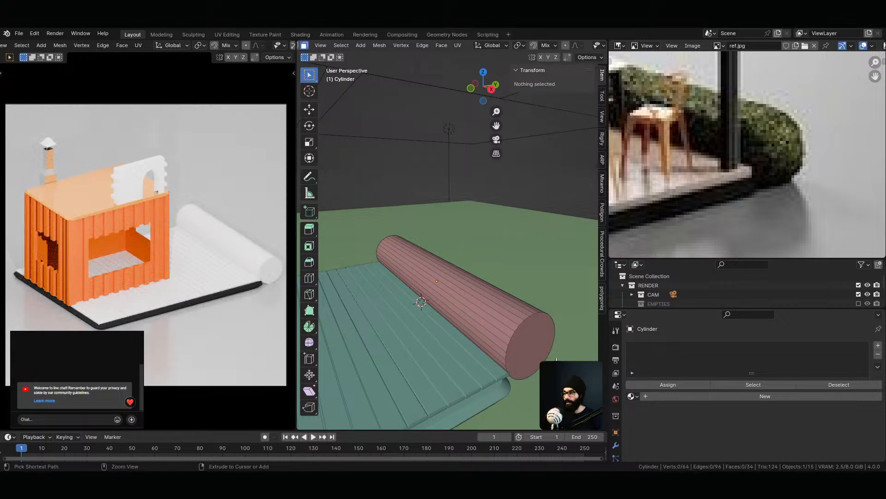
{"action": "key", "text": "Tab"}
{"action": "key", "text": "ctrl+2"}
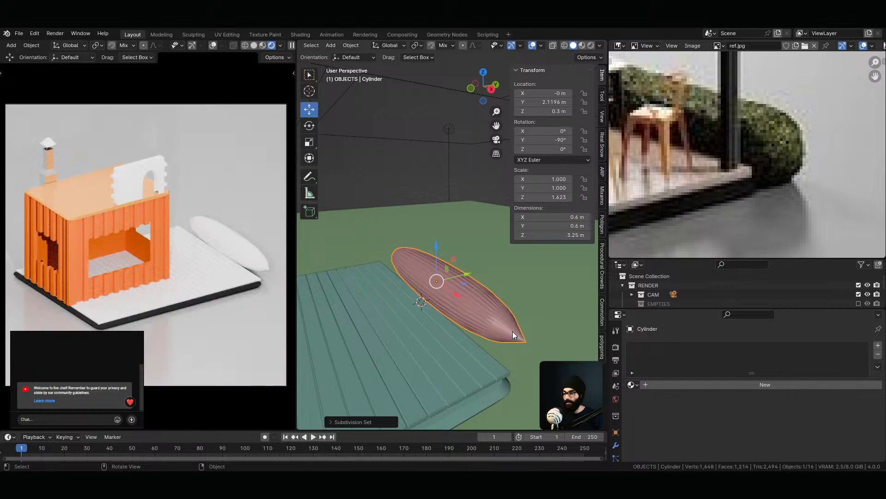
Inset the cylinder's near end cap by about 0.05 m in Edit Mode to hold the rounded end's shape
{"action": "key", "text": "ctrl+Tab"}
{"action": "left_click", "coordinate": [528, 327]}
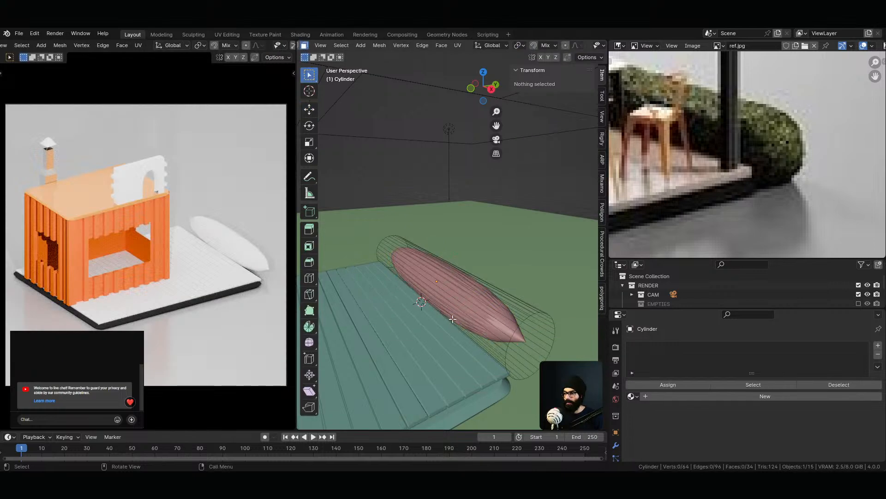
{"action": "middle_click_drag", "start_coordinate": [452, 319], "coordinate": [461, 331]}
{"action": "left_click", "coordinate": [536, 350]}
{"action": "key", "text": "i"}
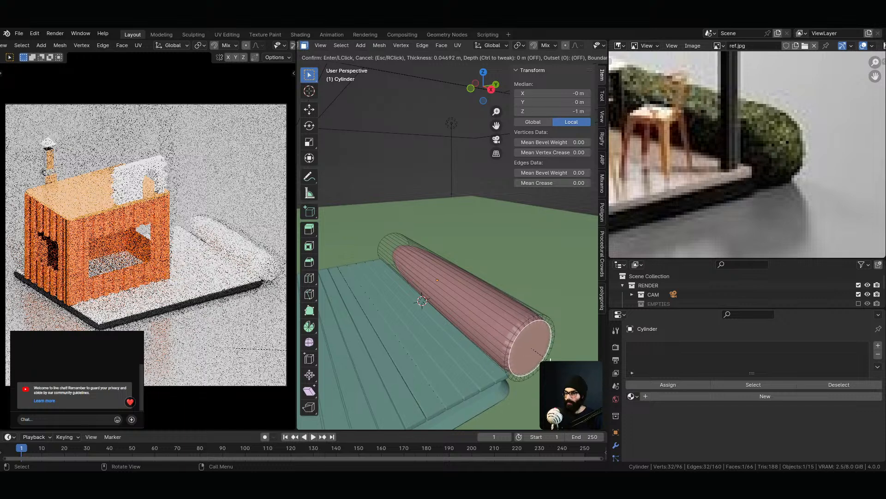
{"action": "left_click", "coordinate": [458, 297]}
{"action": "mouse_move", "coordinate": [412, 262]}
{"action": "middle_mouse_down"}
{"action": "mouse_move", "coordinate": [483, 259]}
{"action": "mouse_move", "coordinate": [520, 277]}
{"action": "mouse_move", "coordinate": [471, 284]}
{"action": "mouse_move", "coordinate": [425, 251]}
{"action": "middle_mouse_up"}
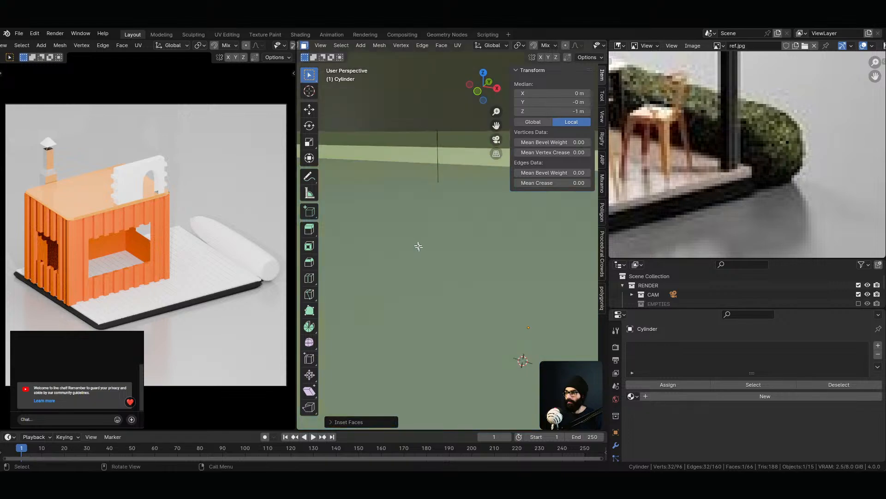
Inset the end cap at the far end of the cylinder in Edit Mode
{"action": "scroll", "coordinate": [505, 285], "scroll_direction": "down", "scroll_amount": 12}
{"action": "middle_click_drag", "start_coordinate": [366, 251], "coordinate": [587, 220], "text": "shift"}
{"action": "left_click", "coordinate": [493, 206]}
{"action": "key", "text": "alt+a"}
{"action": "middle_click_drag", "start_coordinate": [499, 210], "coordinate": [436, 194]}
{"action": "scroll", "coordinate": [522, 178], "scroll_direction": "up", "scroll_amount": 5}
{"action": "middle_click_drag", "start_coordinate": [453, 232], "coordinate": [378, 224]}
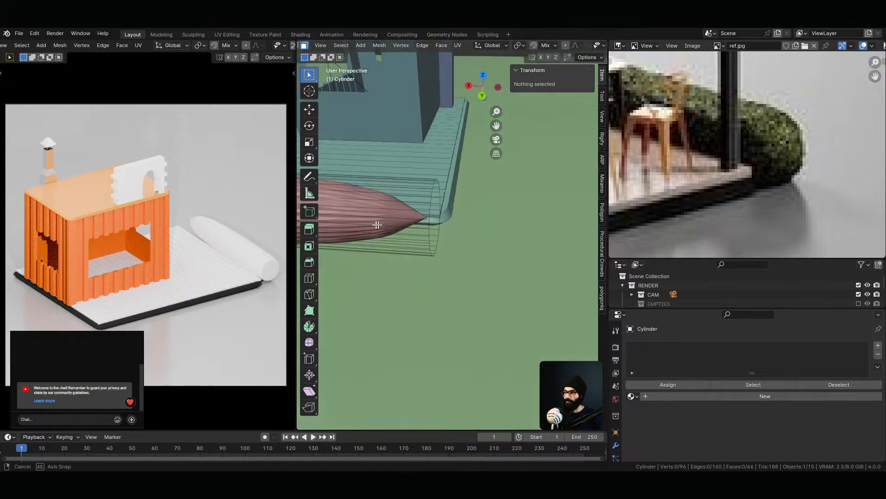
{"action": "left_click", "coordinate": [436, 224]}
{"action": "key", "text": "i"}
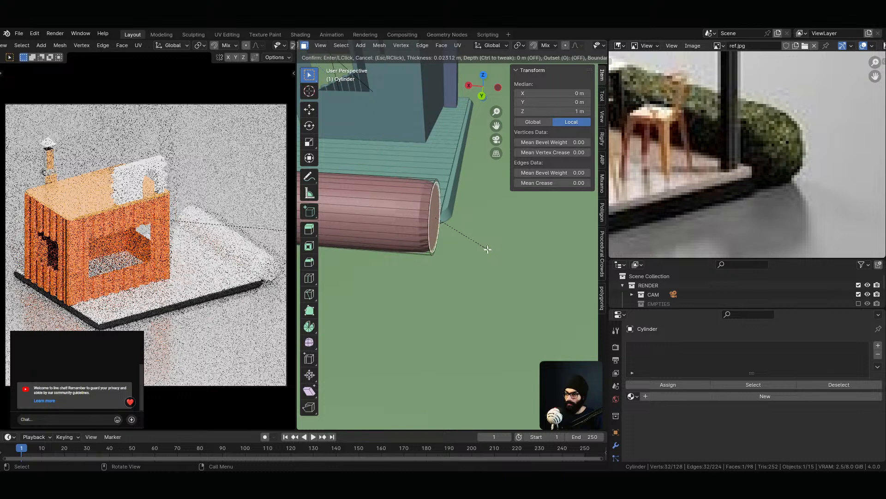
{"action": "left_click", "coordinate": [517, 264]}
Hide the sidebar and cut a new edge loop around the cylinder close to its near end
{"action": "mouse_move", "coordinate": [461, 278]}
{"action": "middle_mouse_down"}
{"action": "mouse_move", "coordinate": [366, 292]}
{"action": "mouse_move", "coordinate": [467, 275]}
{"action": "middle_mouse_up"}
{"action": "key", "text": "grave"}
{"action": "left_click", "coordinate": [414, 318]}
{"action": "middle_click_drag", "start_coordinate": [415, 318], "coordinate": [495, 267]}
{"action": "key", "text": "n"}
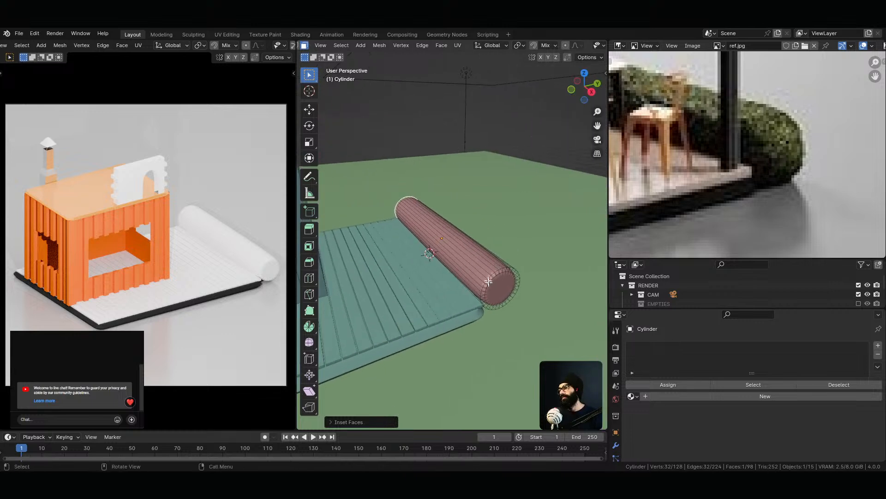
{"action": "scroll", "coordinate": [491, 285], "scroll_direction": "up", "scroll_amount": 2}
{"action": "left_click", "coordinate": [532, 300], "text": "alt"}
{"action": "key", "text": "2"}
{"action": "key", "text": "alt+a"}
{"action": "middle_click_drag", "start_coordinate": [507, 292], "coordinate": [503, 276], "text": "ctrl"}
{"action": "left_click", "coordinate": [502, 276], "text": "alt"}
{"action": "key", "text": "ctrl+r"}
{"action": "left_click", "coordinate": [518, 317]}
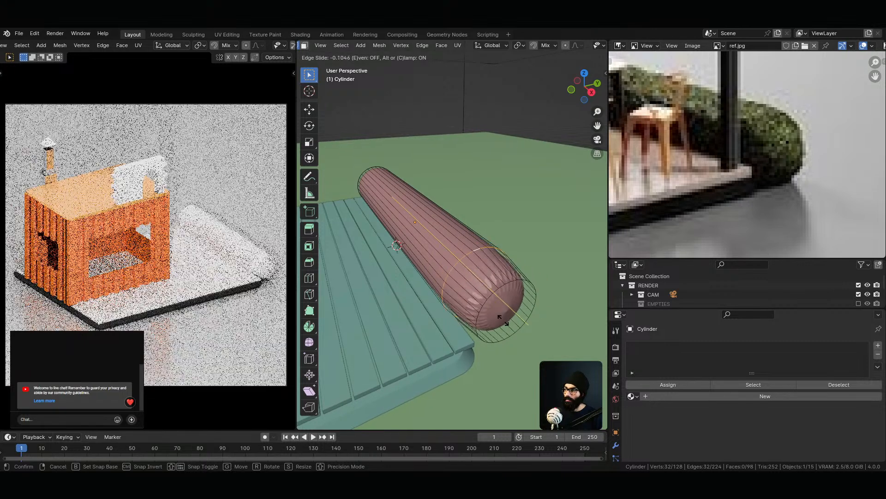
{"action": "left_click", "coordinate": [450, 322]}
Slide the new edge loop along the cylinder by a factor of about -0.52
{"action": "middle_click_drag", "start_coordinate": [450, 322], "coordinate": [489, 277]}
{"action": "left_click", "coordinate": [491, 278]}
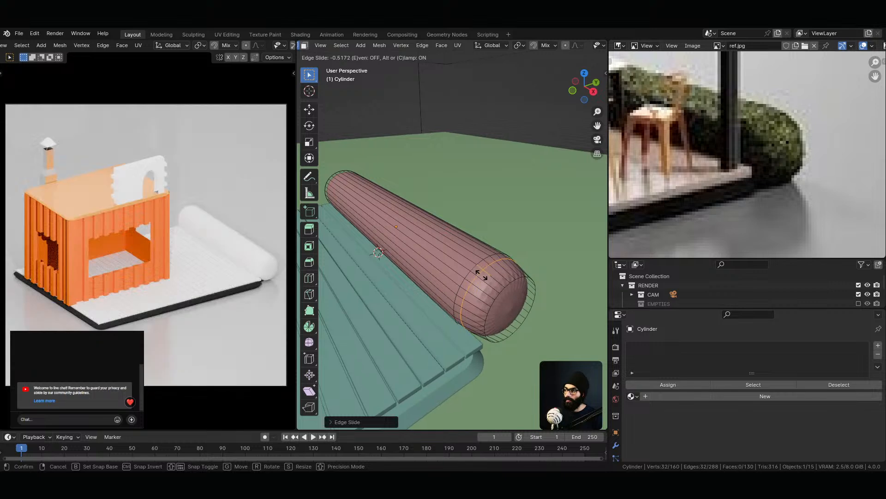
{"action": "left_click", "coordinate": [482, 274]}
Return to Object Mode and apply Shade Smooth to the cylinder
{"action": "mouse_move", "coordinate": [482, 274]}
{"action": "middle_mouse_down"}
{"action": "mouse_move", "coordinate": [546, 301]}
{"action": "mouse_move", "coordinate": [480, 271]}
{"action": "middle_mouse_up"}
{"action": "key", "text": "Tab"}
{"action": "right_click", "coordinate": [480, 272]}
{"action": "left_click", "coordinate": [473, 272]}
{"action": "middle_click_drag", "start_coordinate": [495, 326], "coordinate": [451, 331]}
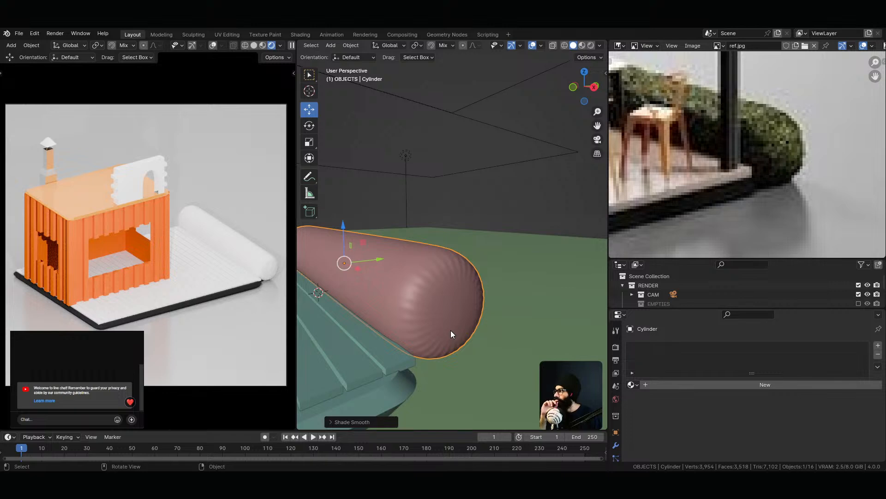
Scale down the cylinder's near end cap face in Edit Mode
{"action": "key", "text": "ctrl+Tab"}
{"action": "left_click", "coordinate": [467, 327]}
{"action": "middle_click_drag", "start_coordinate": [467, 314], "coordinate": [488, 319]}
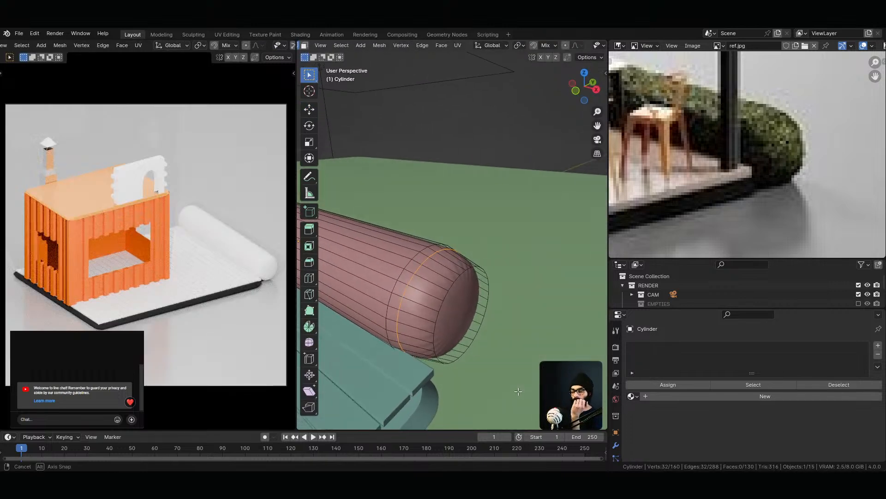
{"action": "left_click", "coordinate": [473, 284]}
{"action": "key", "text": "s"}
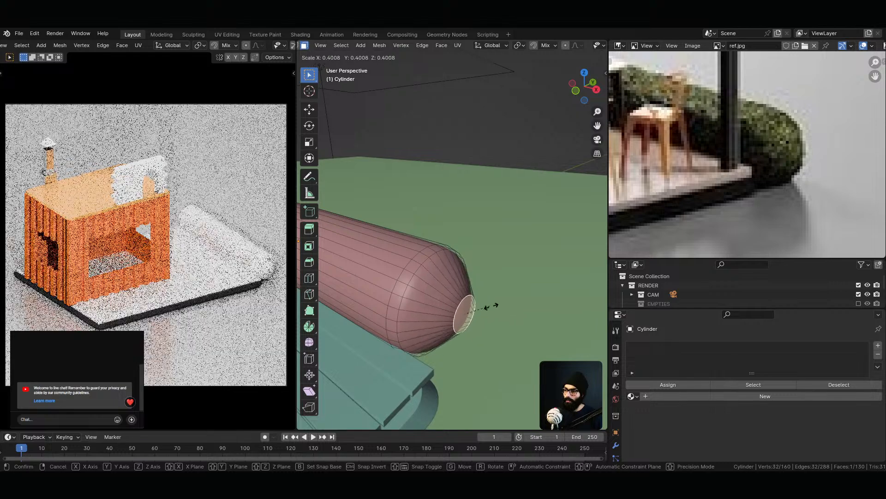
{"action": "left_click", "coordinate": [518, 323]}
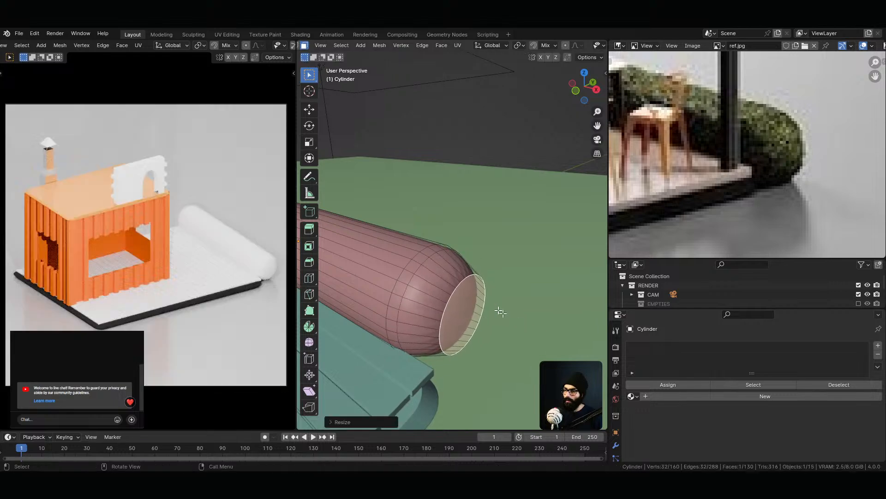
Try to scale down the ring of faces surrounding the near end cap
{"action": "left_click", "coordinate": [452, 271], "text": "alt"}
{"action": "key", "text": "s"}
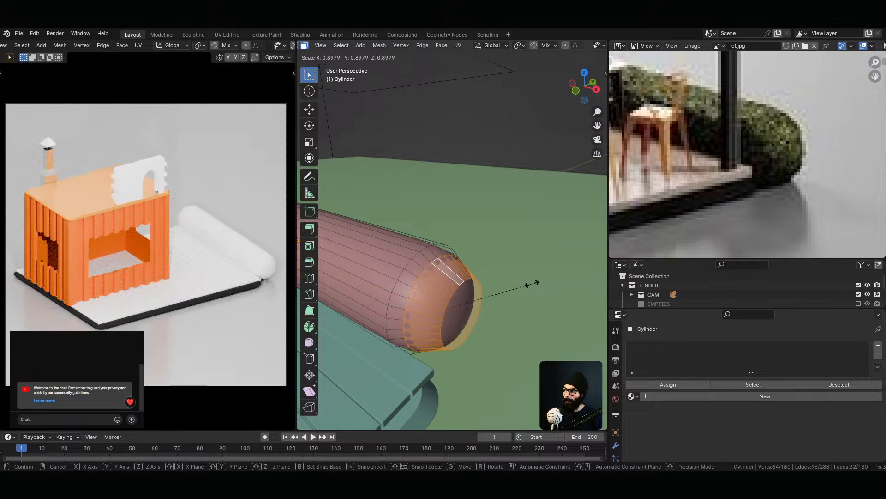
{"action": "left_click", "coordinate": [530, 289]}
{"action": "middle_click_drag", "start_coordinate": [530, 289], "coordinate": [510, 325]}
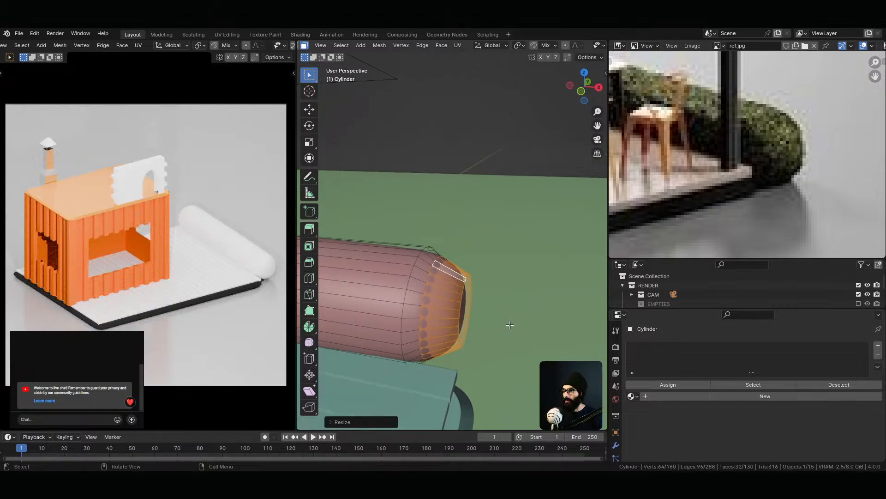
{"action": "key", "text": "s"}
{"action": "right_click", "coordinate": [507, 324]}
{"action": "key", "text": "shift+space"}
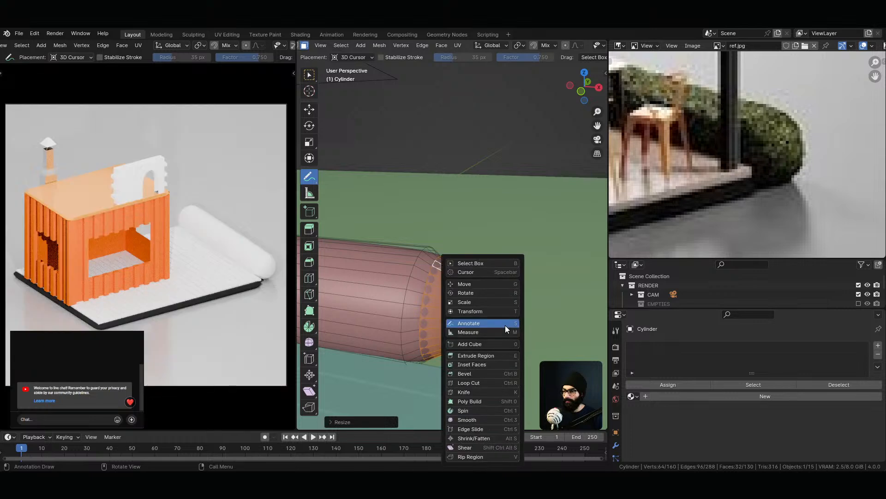
{"action": "left_click", "coordinate": [505, 325]}
{"action": "mouse_move", "coordinate": [487, 315]}
{"action": "left_mouse_down"}
{"action": "mouse_move", "coordinate": [469, 314]}
{"action": "mouse_move", "coordinate": [484, 315]}
{"action": "left_mouse_up"}
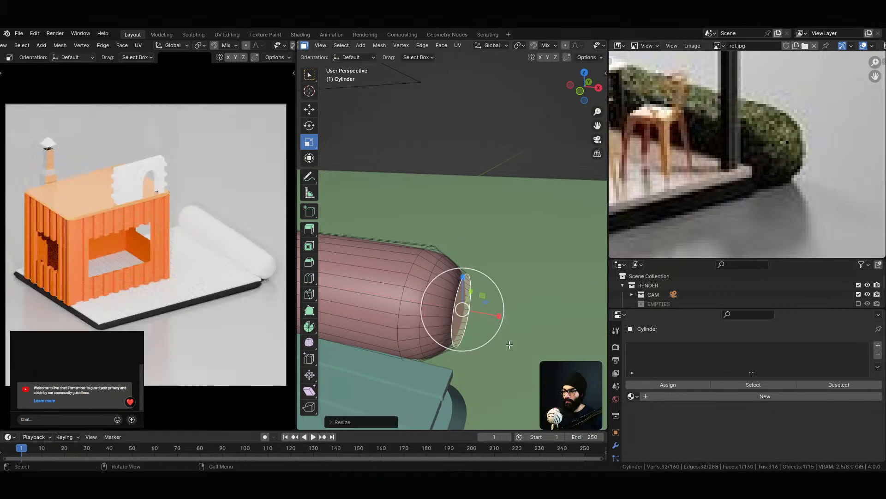
Move the near end cap face inward along the X axis
{"action": "key", "text": "g"}
{"action": "key", "text": "x"}
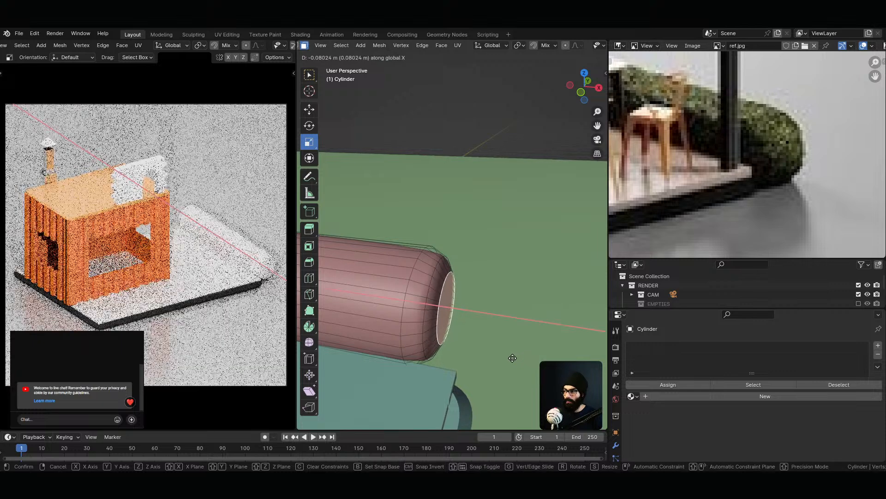
{"action": "left_click", "coordinate": [532, 362]}
{"action": "middle_click_drag", "start_coordinate": [532, 363], "coordinate": [530, 172]}
{"action": "middle_click_drag", "start_coordinate": [543, 277], "coordinate": [420, 271]}
Try scaling the face ring behind the cylinder's rounded near end along Z
{"action": "left_click", "coordinate": [423, 273], "text": "alt"}
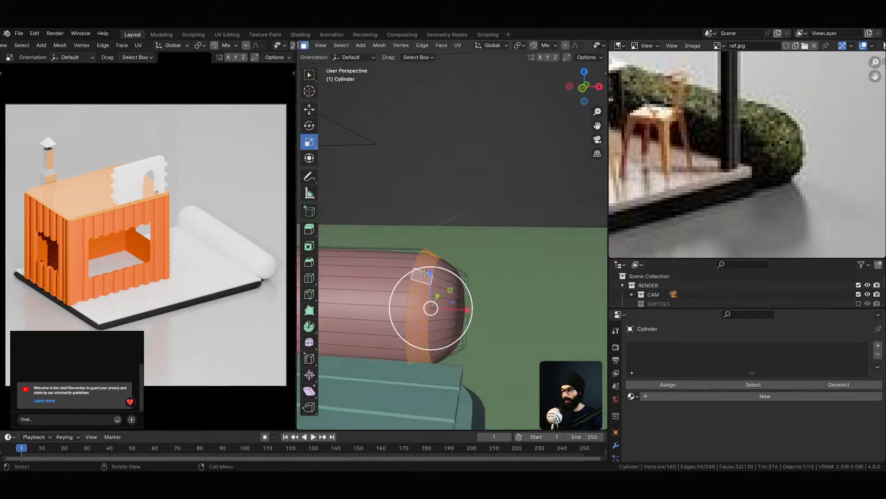
{"action": "key", "text": "s"}
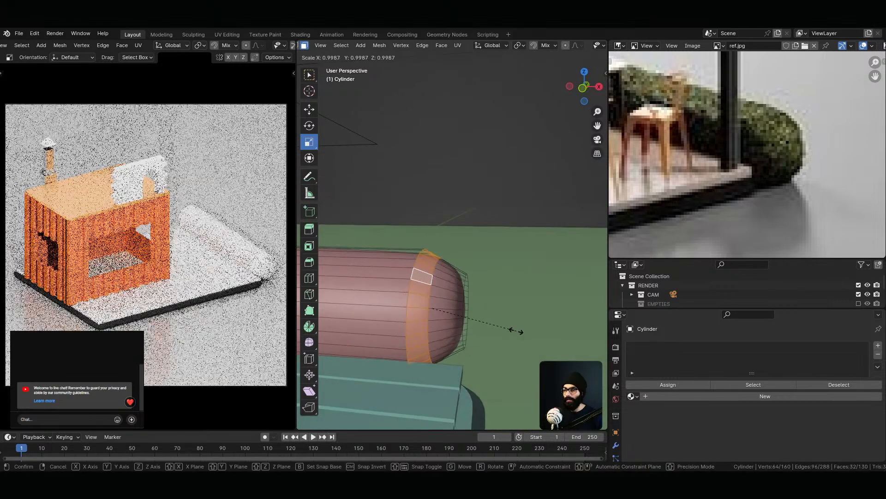
{"action": "left_click", "coordinate": [520, 332]}
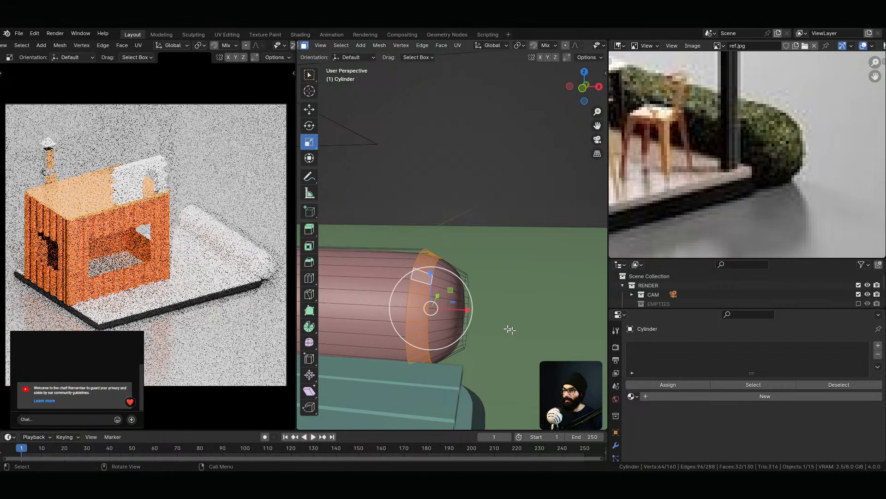
{"action": "left_click_drag", "start_coordinate": [431, 273], "coordinate": [431, 267]}
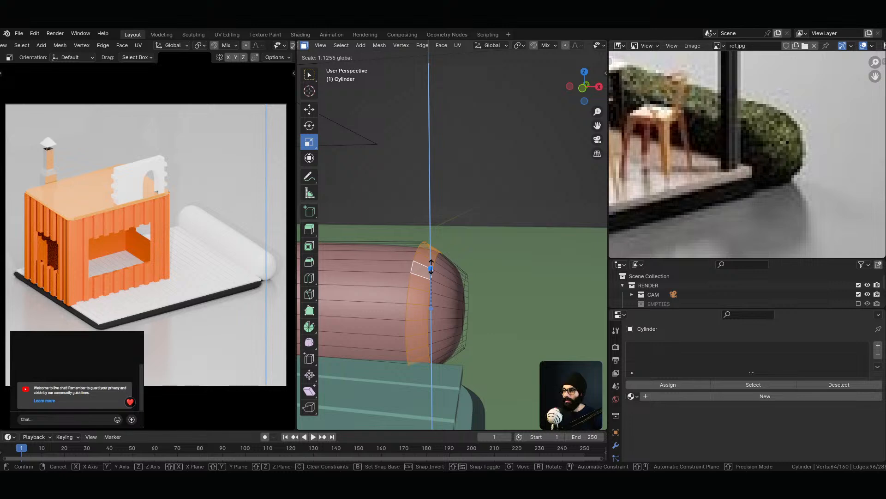
{"action": "left_click_drag", "start_coordinate": [432, 268], "coordinate": [431, 268]}
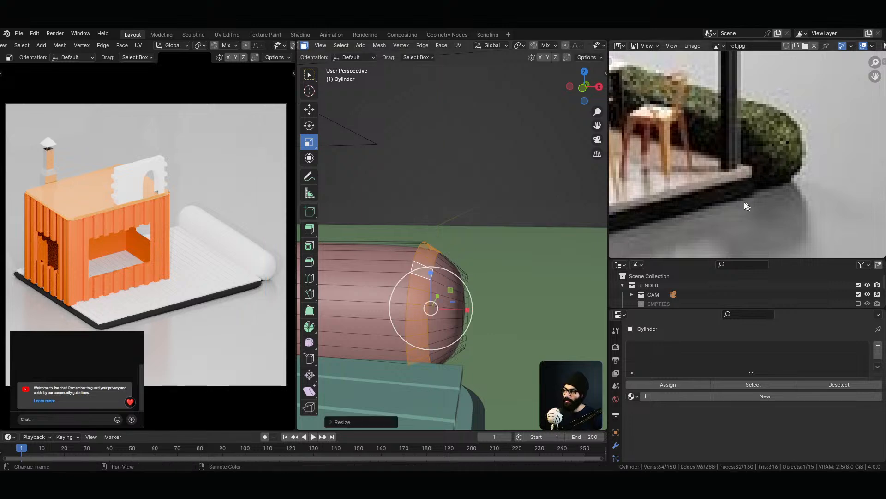
{"action": "middle_click_drag", "start_coordinate": [486, 295], "coordinate": [386, 405]}
{"action": "left_click_drag", "start_coordinate": [431, 270], "coordinate": [434, 279]}
{"action": "middle_click_drag", "start_coordinate": [434, 279], "coordinate": [444, 292]}
{"action": "left_click_drag", "start_coordinate": [434, 273], "coordinate": [434, 275]}
{"action": "middle_click_drag", "start_coordinate": [434, 333], "coordinate": [403, 355]}
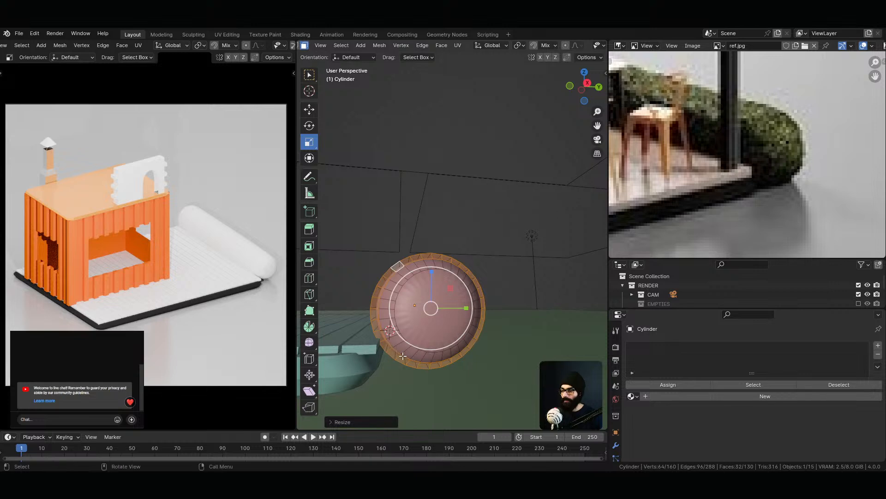
Isolate the cylinder in local view and clear the face selection in Edit Mode
{"action": "left_click", "coordinate": [547, 283]}
{"action": "left_click_drag", "start_coordinate": [388, 352], "coordinate": [464, 352]}
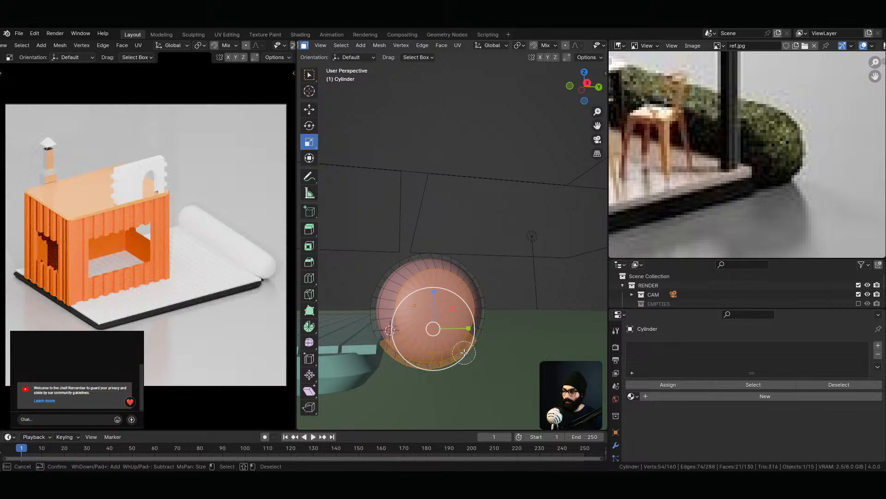
{"action": "key", "text": "ctrl+Tab"}
{"action": "left_click", "coordinate": [394, 337]}
{"action": "key", "text": "KP_Divide"}
{"action": "key", "text": "ctrl+Tab"}
{"action": "left_click", "coordinate": [564, 259]}
{"action": "middle_click_drag", "start_coordinate": [488, 233], "coordinate": [443, 265], "text": "shift"}
{"action": "left_click", "coordinate": [536, 254]}
{"action": "middle_click_drag", "start_coordinate": [480, 293], "coordinate": [435, 326], "text": "ctrl"}
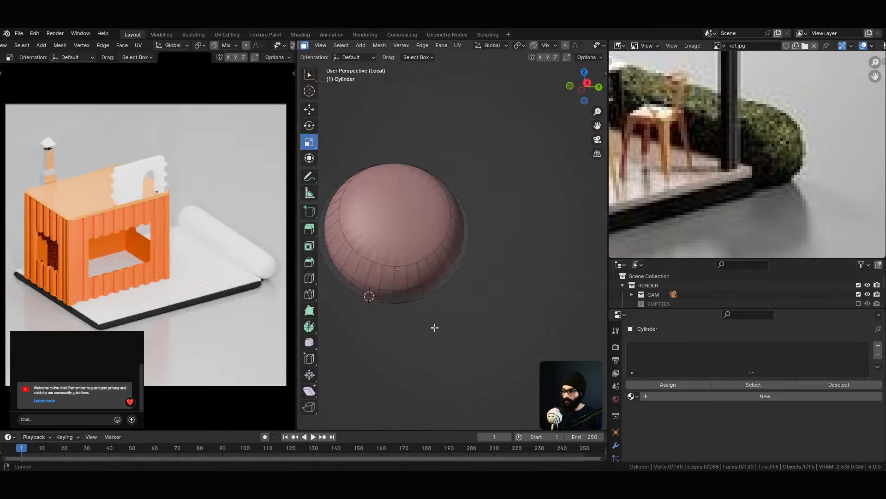
Select the strip of ten adjacent underside faces in the face ring behind the cylinder's near end
{"action": "middle_click_drag", "start_coordinate": [393, 297], "coordinate": [415, 319]}
{"action": "left_click", "coordinate": [411, 289]}
{"action": "middle_click_drag", "start_coordinate": [471, 325], "coordinate": [449, 330]}
{"action": "key", "text": "shift+space"}
{"action": "key", "text": "m"}
{"action": "key", "text": "shift+space"}
{"action": "key", "text": "w"}
{"action": "middle_click_drag", "start_coordinate": [497, 316], "coordinate": [417, 339]}
{"action": "key", "text": "grave"}
{"action": "left_click", "coordinate": [451, 340]}
{"action": "left_click", "coordinate": [514, 294], "text": "ctrl"}
{"action": "middle_click_drag", "start_coordinate": [512, 290], "coordinate": [474, 305]}
{"action": "key", "text": "period"}
{"action": "left_click", "coordinate": [437, 276]}
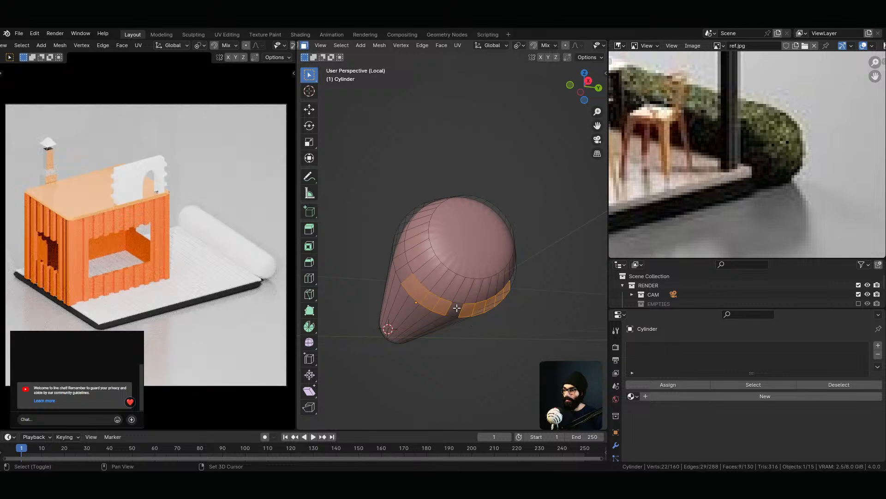
{"action": "middle_click_drag", "start_coordinate": [466, 319], "coordinate": [511, 335]}
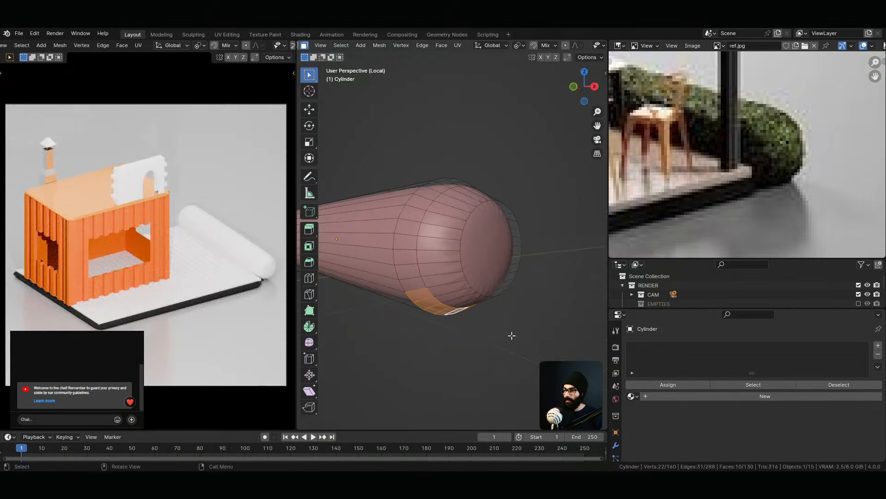
Flatten the selected underside faces by scaling them along Z to about 0.09
{"action": "key", "text": "period"}
{"action": "key", "text": "Escape"}
{"action": "key", "text": "s"}
{"action": "key", "text": "z"}
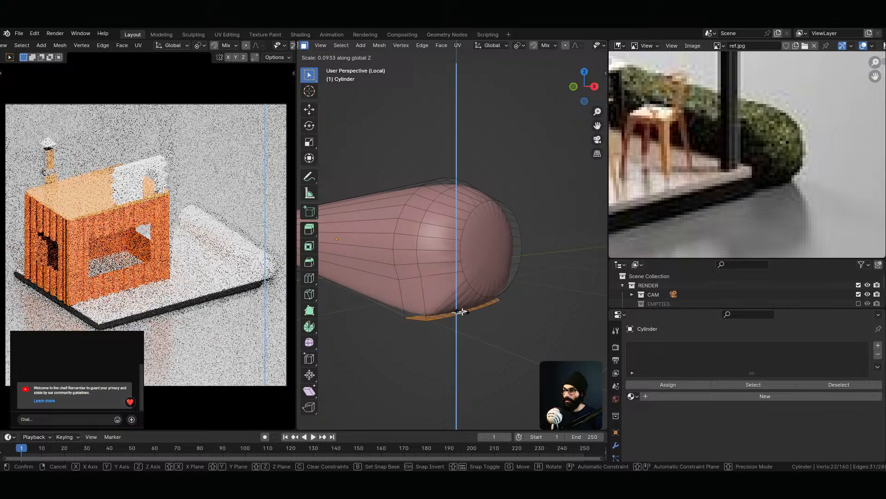
{"action": "left_click", "coordinate": [461, 312]}
Leave Edit Mode and reapply Shade Smooth to the flattened cylinder
{"action": "mouse_move", "coordinate": [469, 248]}
{"action": "middle_mouse_down"}
{"action": "mouse_move", "coordinate": [370, 208]}
{"action": "mouse_move", "coordinate": [419, 366]}
{"action": "mouse_move", "coordinate": [488, 314]}
{"action": "mouse_move", "coordinate": [418, 336]}
{"action": "mouse_move", "coordinate": [479, 251]}
{"action": "mouse_move", "coordinate": [453, 277]}
{"action": "mouse_move", "coordinate": [445, 317]}
{"action": "mouse_move", "coordinate": [464, 263]}
{"action": "middle_mouse_up"}
{"action": "key", "text": "Tab"}
{"action": "right_click", "coordinate": [464, 262]}
{"action": "left_click", "coordinate": [463, 262]}
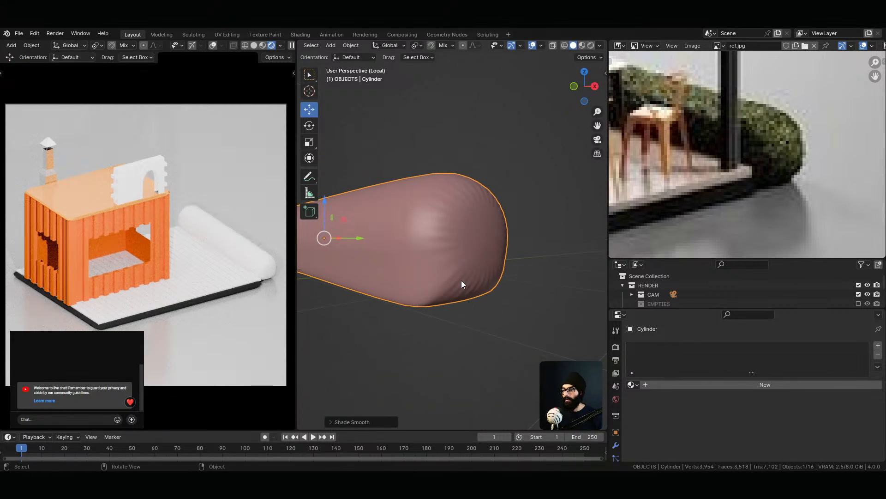
Scale the selected underside faces further along Z in Edit Mode to level them
{"action": "key", "text": "Tab"}
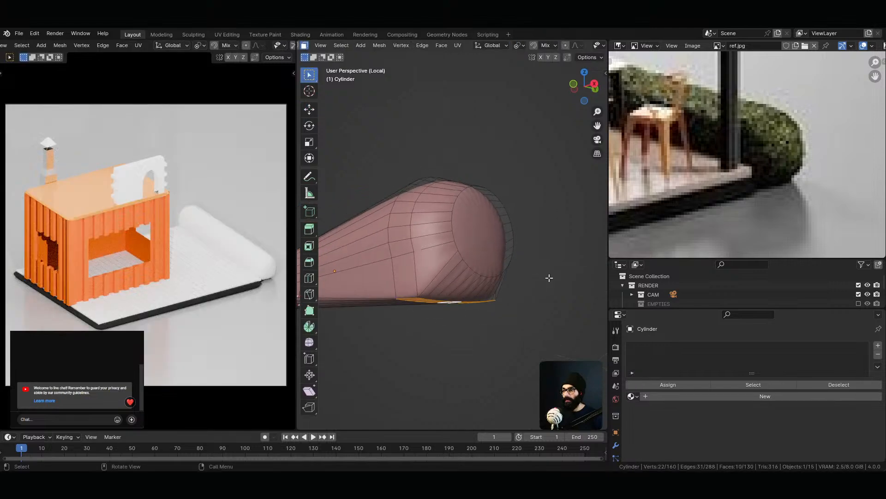
{"action": "key", "text": "s"}
{"action": "key", "text": "z"}
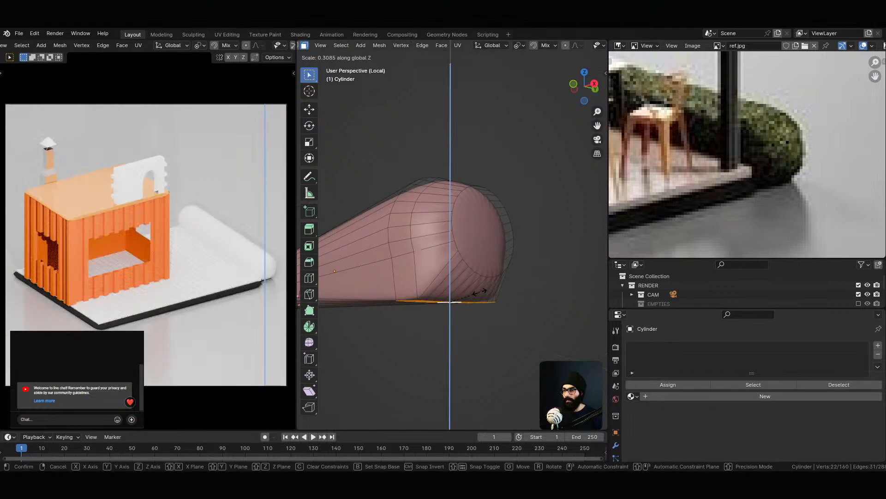
{"action": "left_click", "coordinate": [419, 300]}
{"action": "middle_click_drag", "start_coordinate": [419, 300], "coordinate": [463, 229]}
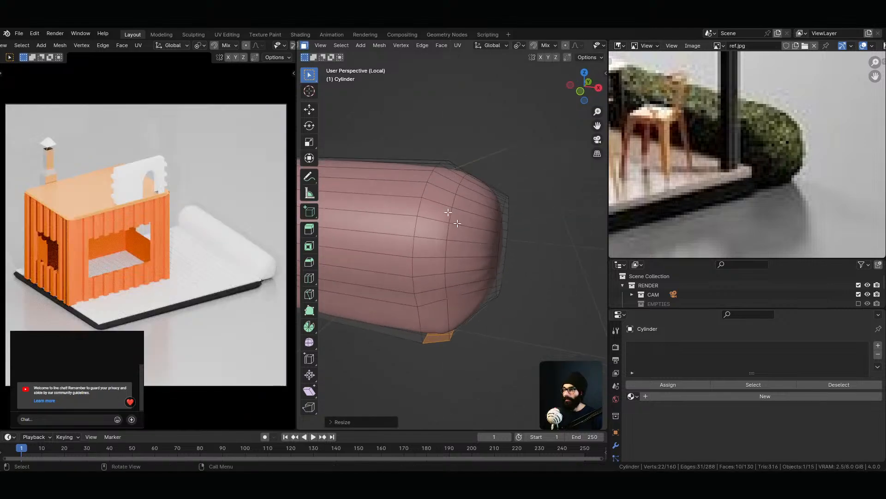
Slide the inner edge loop away from the near end by a factor of about -0.06
{"action": "left_click", "coordinate": [439, 198], "text": "alt"}
{"action": "key", "text": "g"}
{"action": "key", "text": "g"}
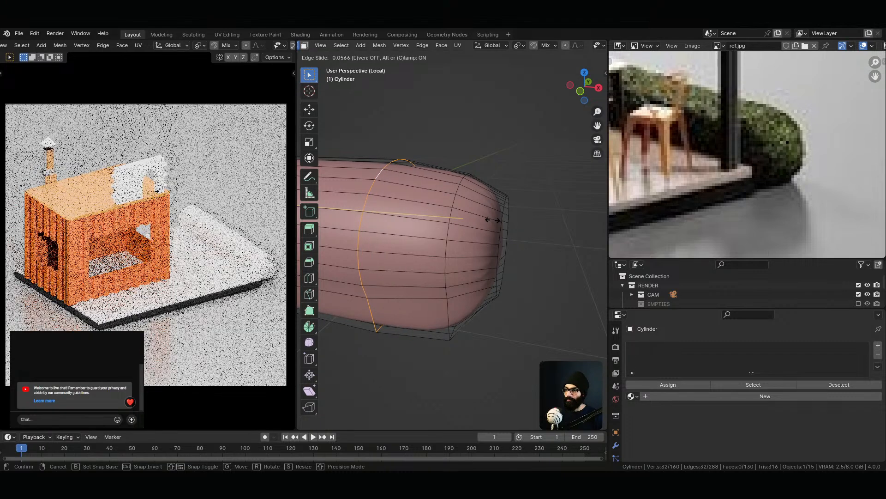
{"action": "left_click", "coordinate": [493, 220]}
{"action": "scroll", "coordinate": [247, 288], "scroll_direction": "up", "scroll_amount": 8}
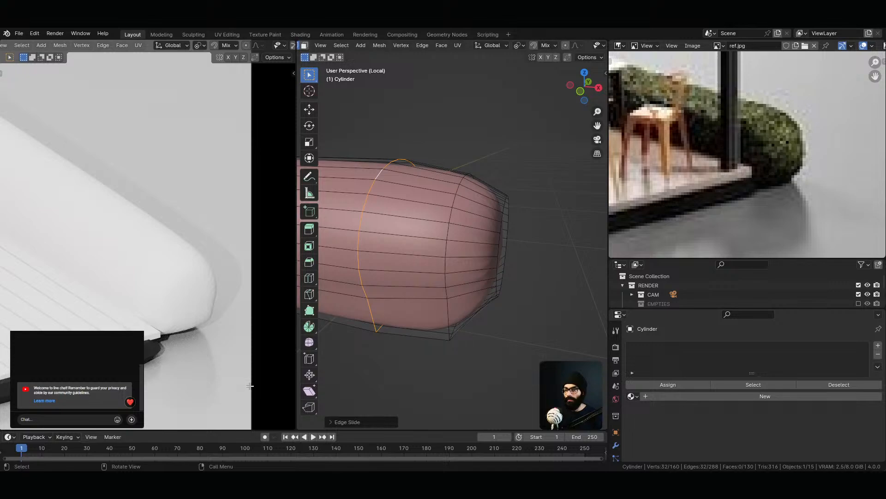
Slide the edge loop nearest the rounded end slightly away from the cap
{"action": "left_click", "coordinate": [456, 194], "text": "alt"}
{"action": "key", "text": "g"}
{"action": "key", "text": "g"}
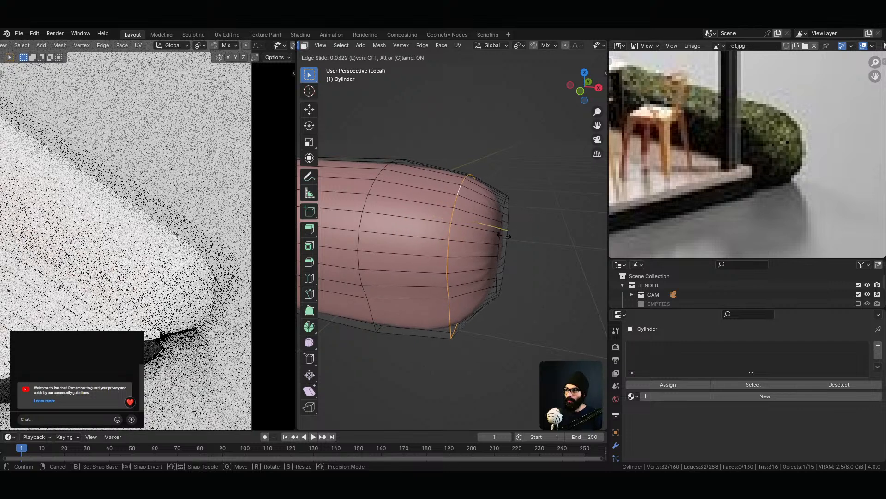
{"action": "left_click", "coordinate": [501, 234]}
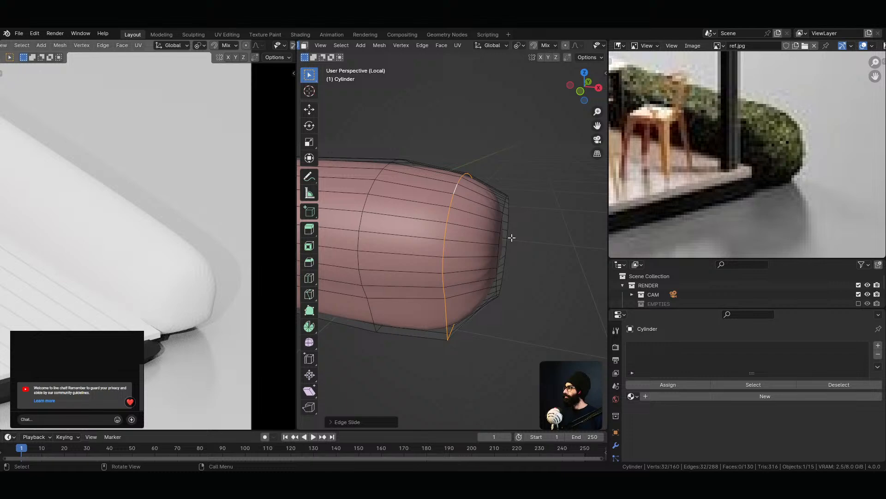
Return to Object Mode, try the object's shading options and finish with Shade Smooth
{"action": "key", "text": "Tab"}
{"action": "scroll", "coordinate": [457, 274], "scroll_direction": "down", "scroll_amount": 2}
{"action": "right_click", "coordinate": [426, 275]}
{"action": "left_click", "coordinate": [425, 277]}
{"action": "right_click", "coordinate": [422, 288]}
{"action": "left_click", "coordinate": [459, 286]}
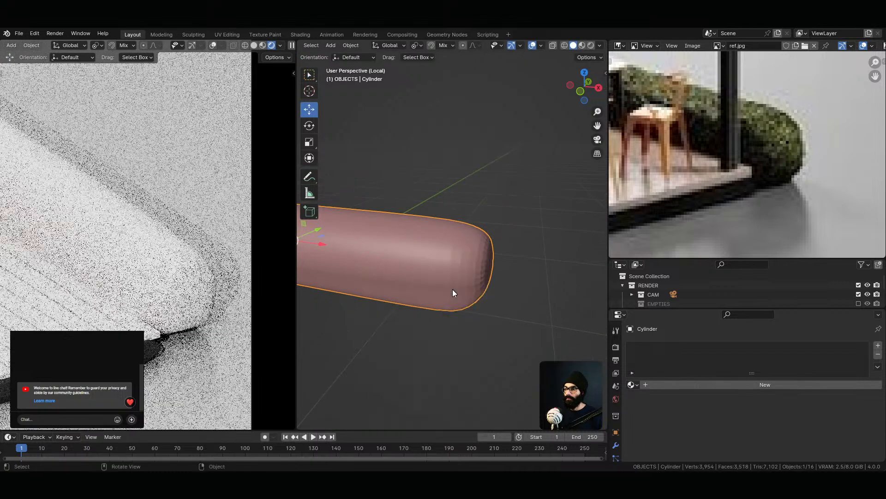
{"action": "right_click", "coordinate": [460, 277]}
{"action": "left_click", "coordinate": [442, 260]}
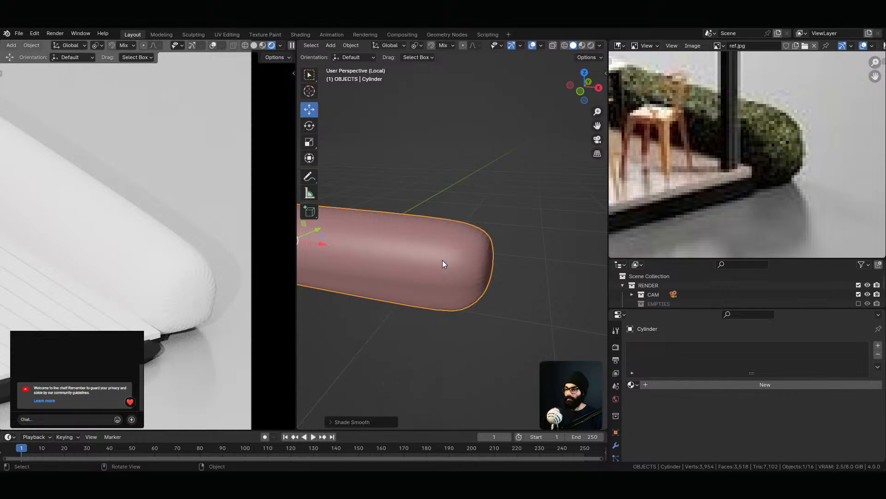
Exit the cylinder's local view and check the rounded hedge beside the deck in the full scene and camera render
{"action": "middle_click_drag", "start_coordinate": [464, 312], "coordinate": [420, 168]}
{"action": "key", "text": "KP_Divide"}
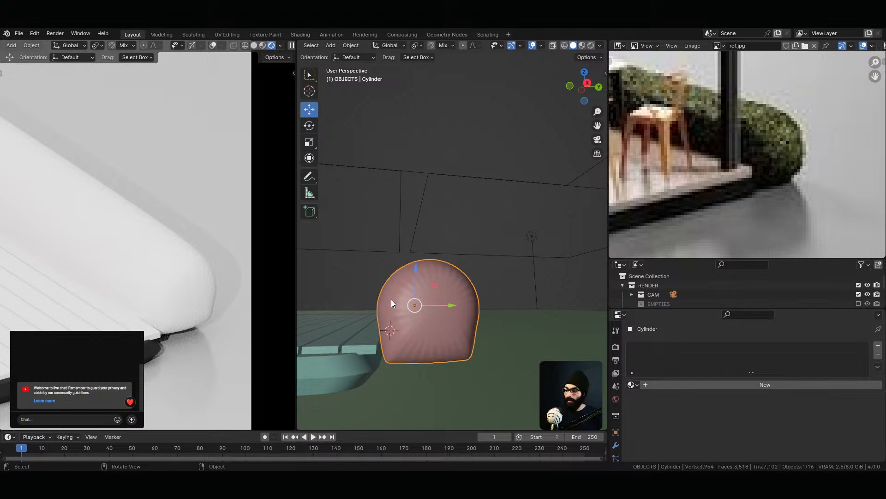
{"action": "middle_click_drag", "start_coordinate": [392, 304], "coordinate": [419, 341], "text": "ctrl"}
{"action": "middle_click_drag", "start_coordinate": [472, 309], "coordinate": [478, 376], "text": "ctrl"}
{"action": "middle_click_drag", "start_coordinate": [83, 226], "coordinate": [84, 300], "text": "ctrl"}
{"action": "middle_click_drag", "start_coordinate": [97, 270], "coordinate": [187, 281], "text": "shift"}
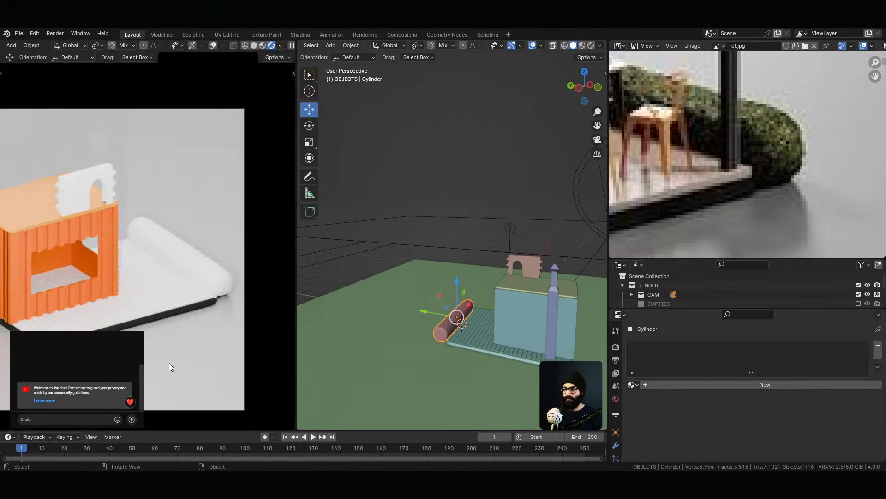
{"action": "middle_click_drag", "start_coordinate": [156, 324], "coordinate": [188, 311], "text": "shift"}
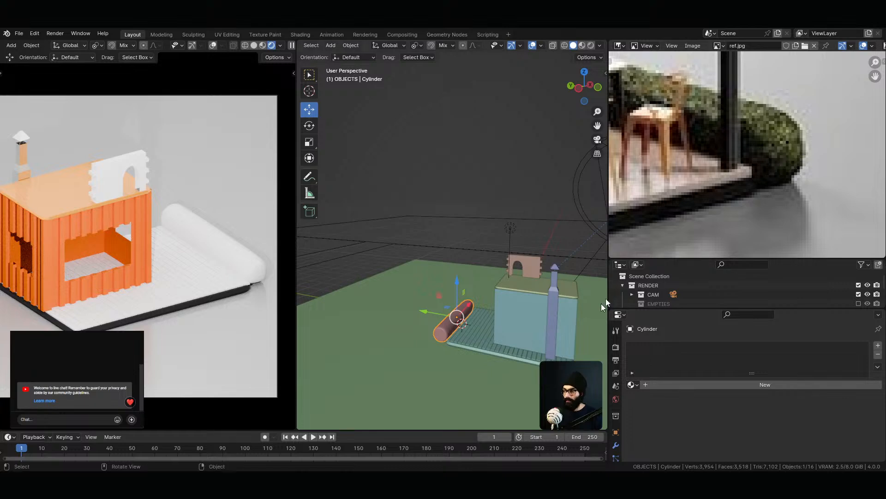
Compare the hedge with the reference terrace, save the scene file and widen the rendered camera viewport
{"action": "scroll", "coordinate": [747, 182], "scroll_direction": "down", "scroll_amount": 5}
{"action": "middle_click_drag", "start_coordinate": [747, 182], "coordinate": [766, 167]}
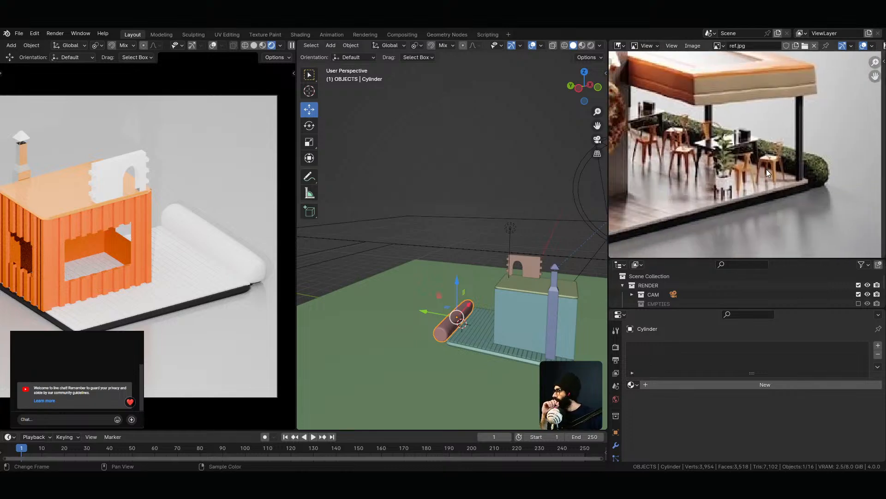
{"action": "scroll", "coordinate": [179, 228], "scroll_direction": "down", "scroll_amount": 2}
{"action": "middle_click_drag", "start_coordinate": [178, 228], "coordinate": [159, 276]}
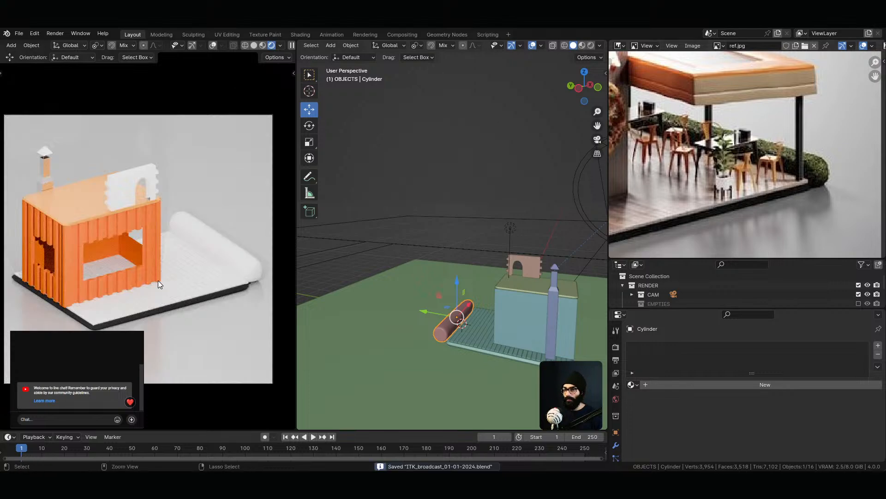
{"action": "scroll", "coordinate": [218, 248], "scroll_direction": "down", "scroll_amount": 1}
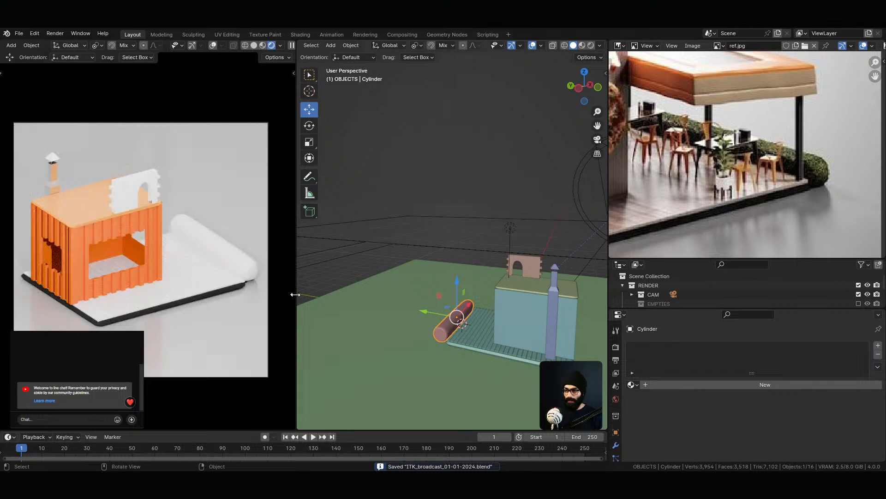
{"action": "left_click_drag", "start_coordinate": [298, 299], "coordinate": [425, 305]}
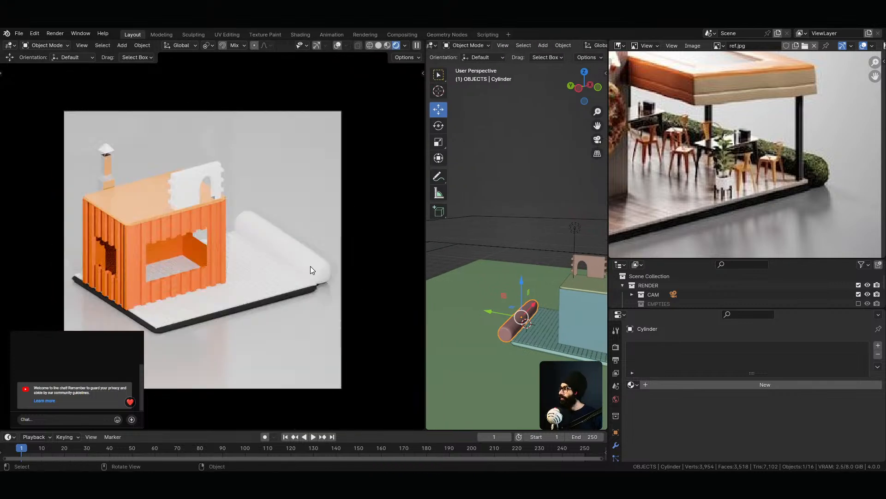
{"action": "key", "text": "super+d"}
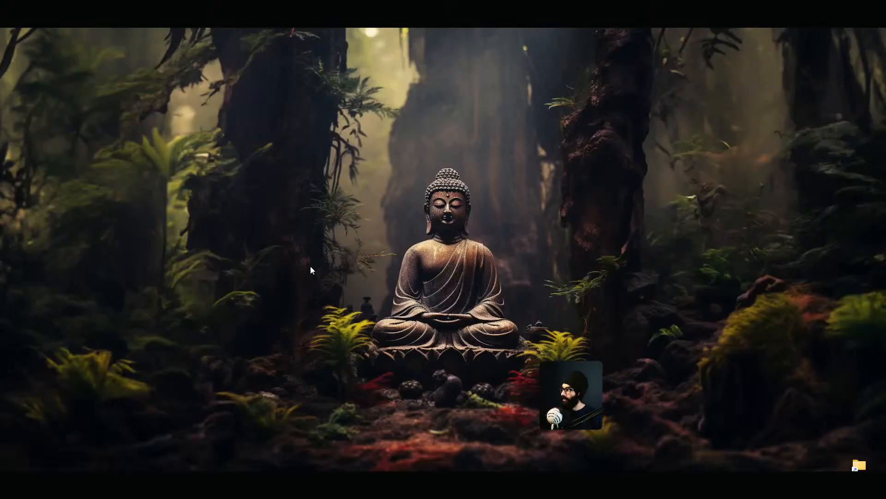
{"action": "key", "text": "alt+Tab"}
{"action": "key", "text": "alt+Tab"}
{"action": "key", "text": "Escape"}
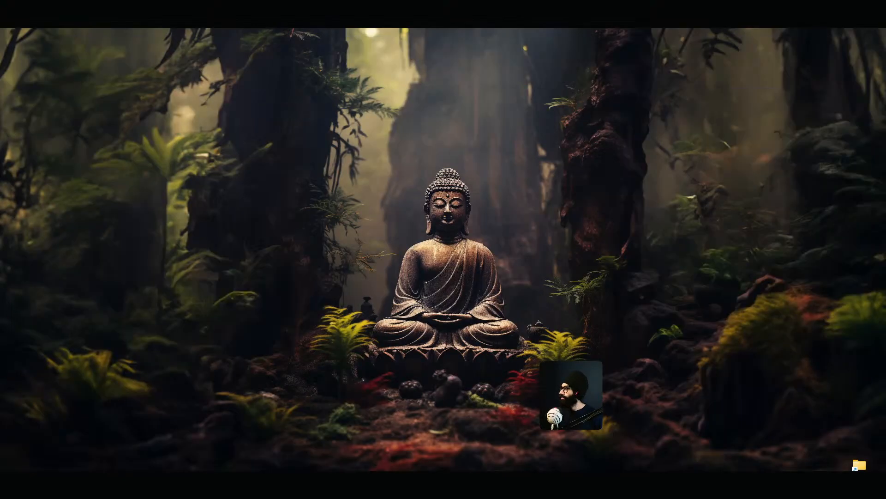